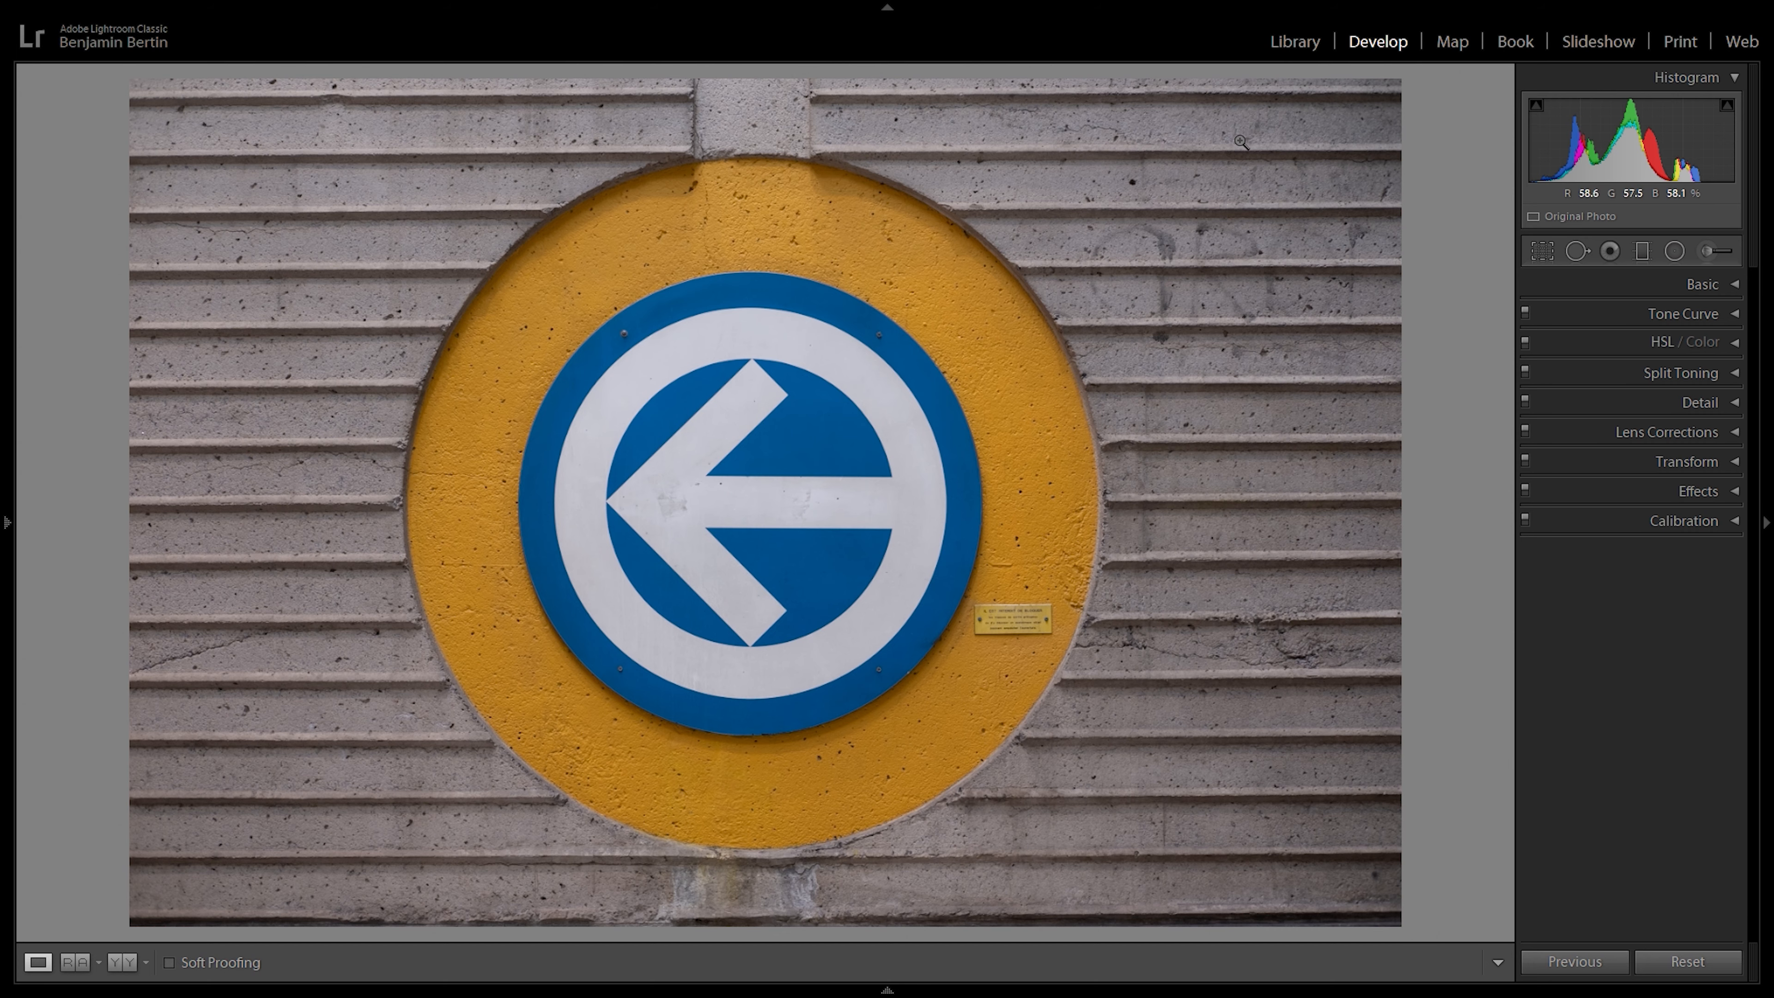
Step: Straighten the photo along the uppermost horizontal groove in the concrete wall
click(1541, 253)
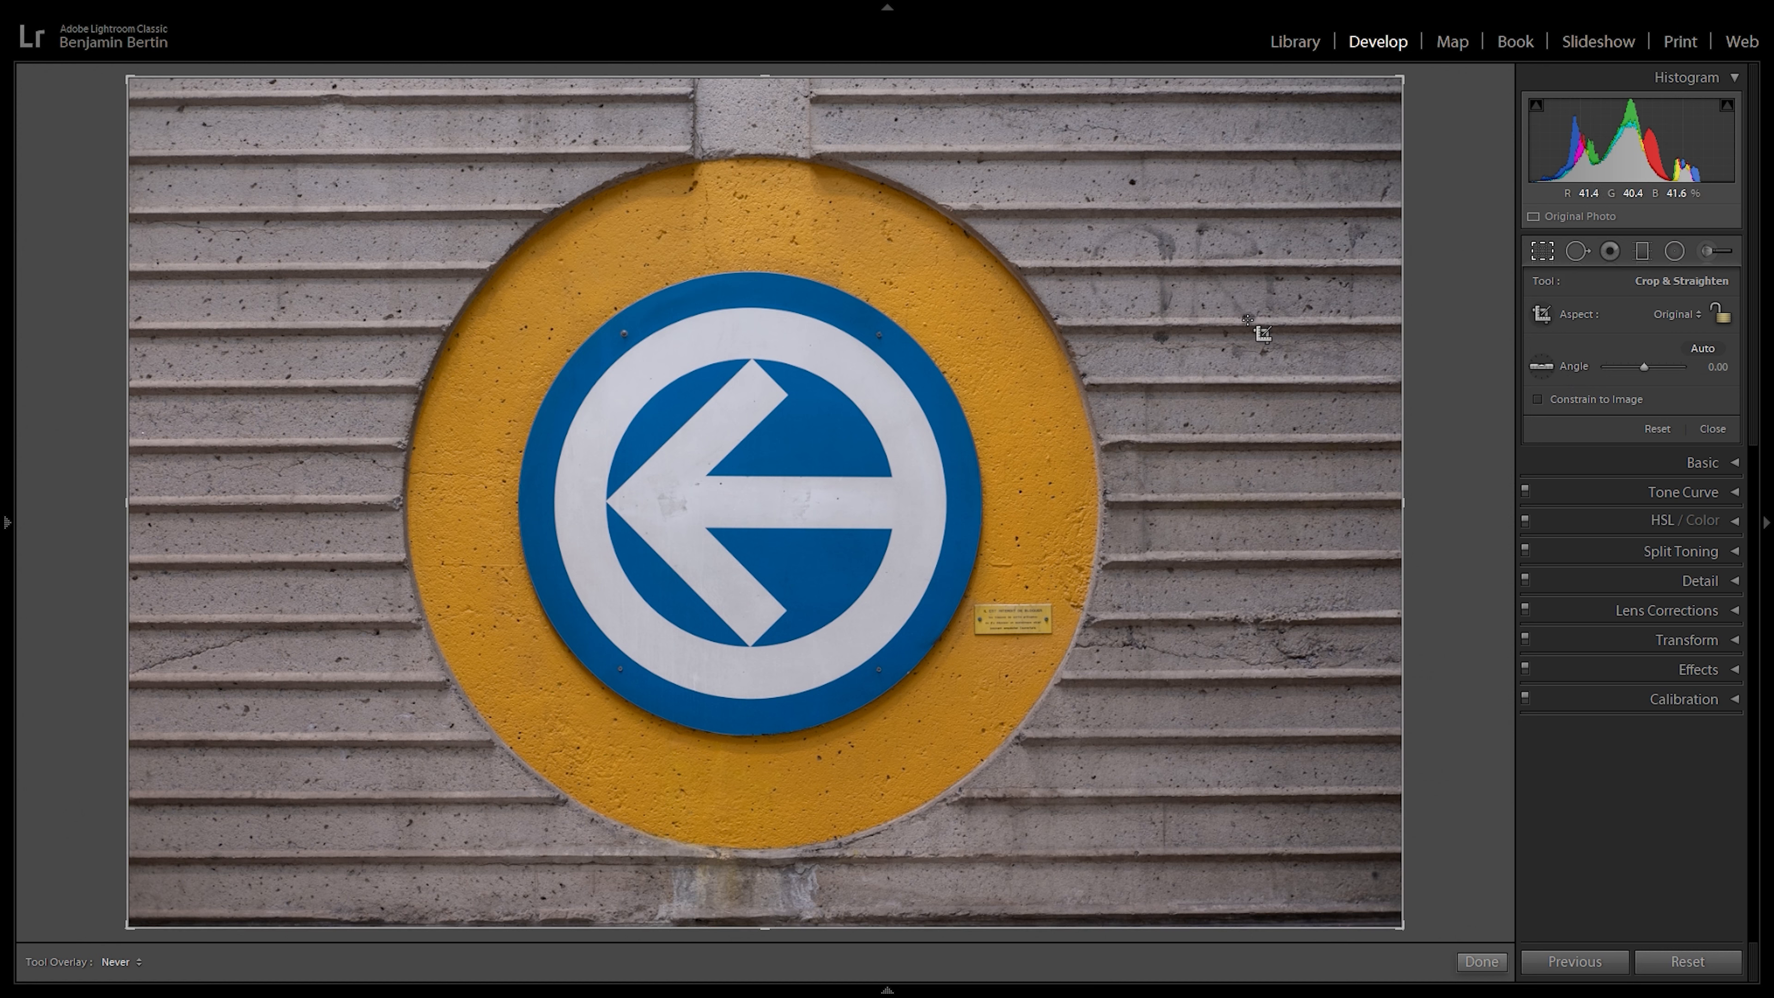
drag(1448, 104, 1455, 104)
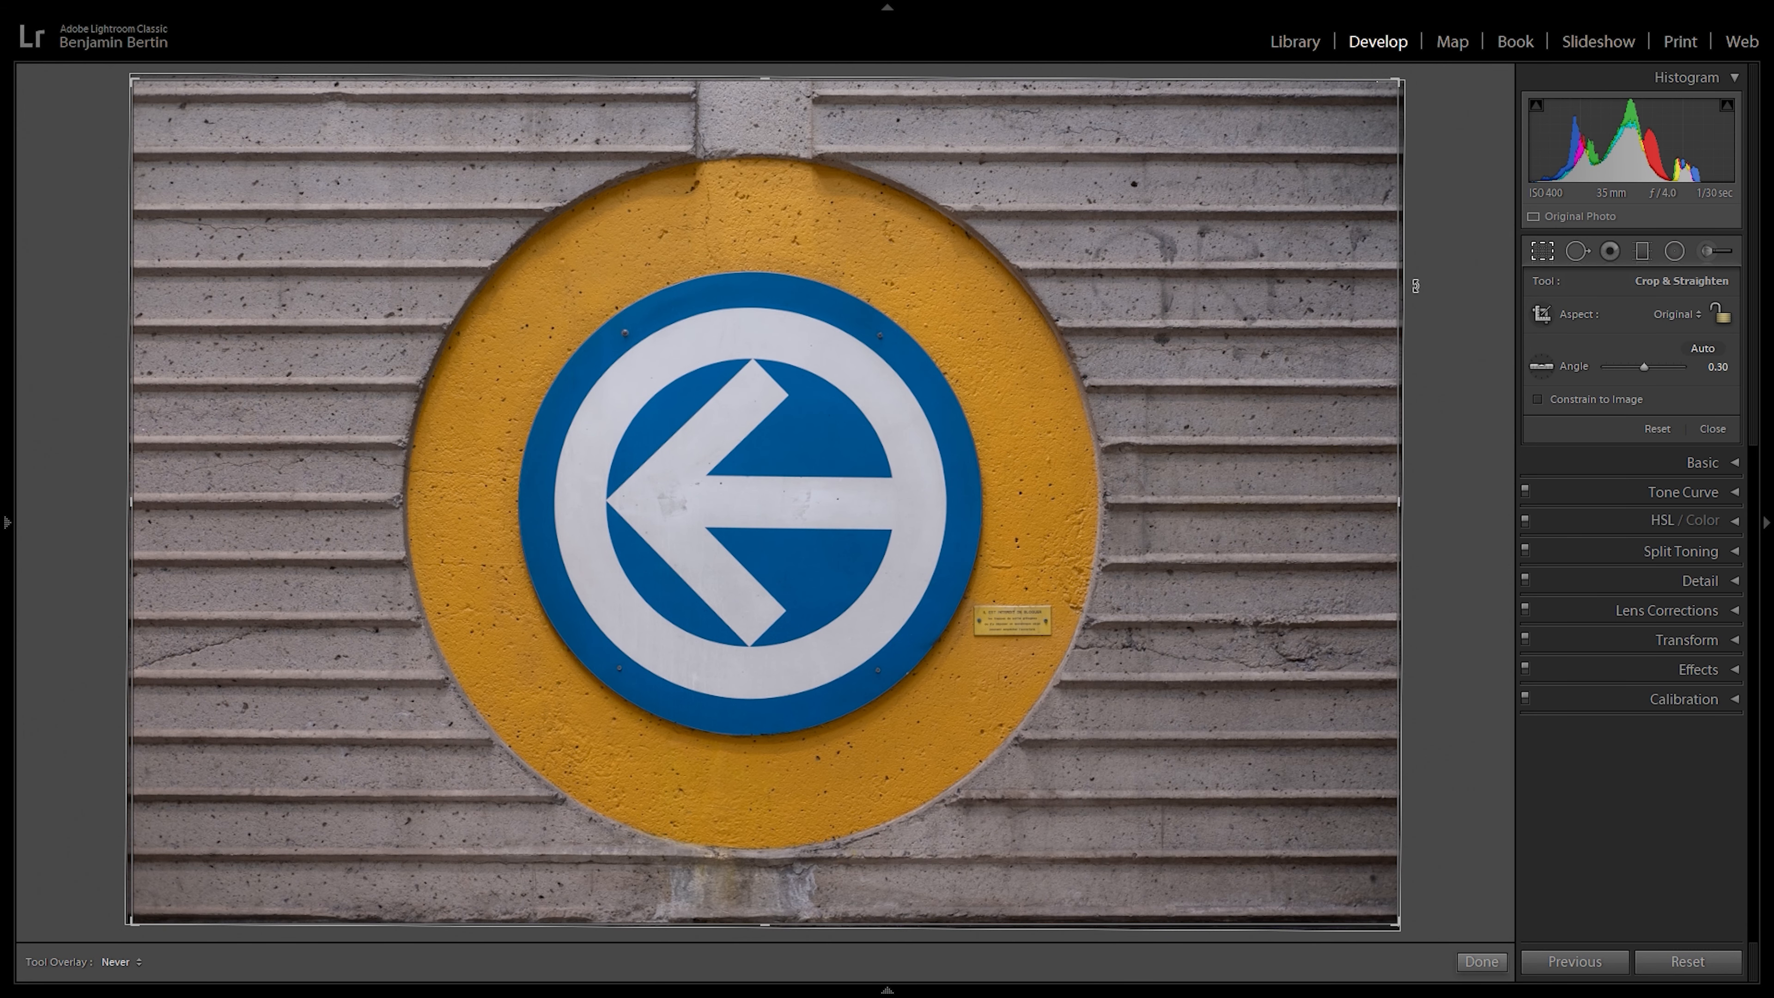
key(ctrl+z)
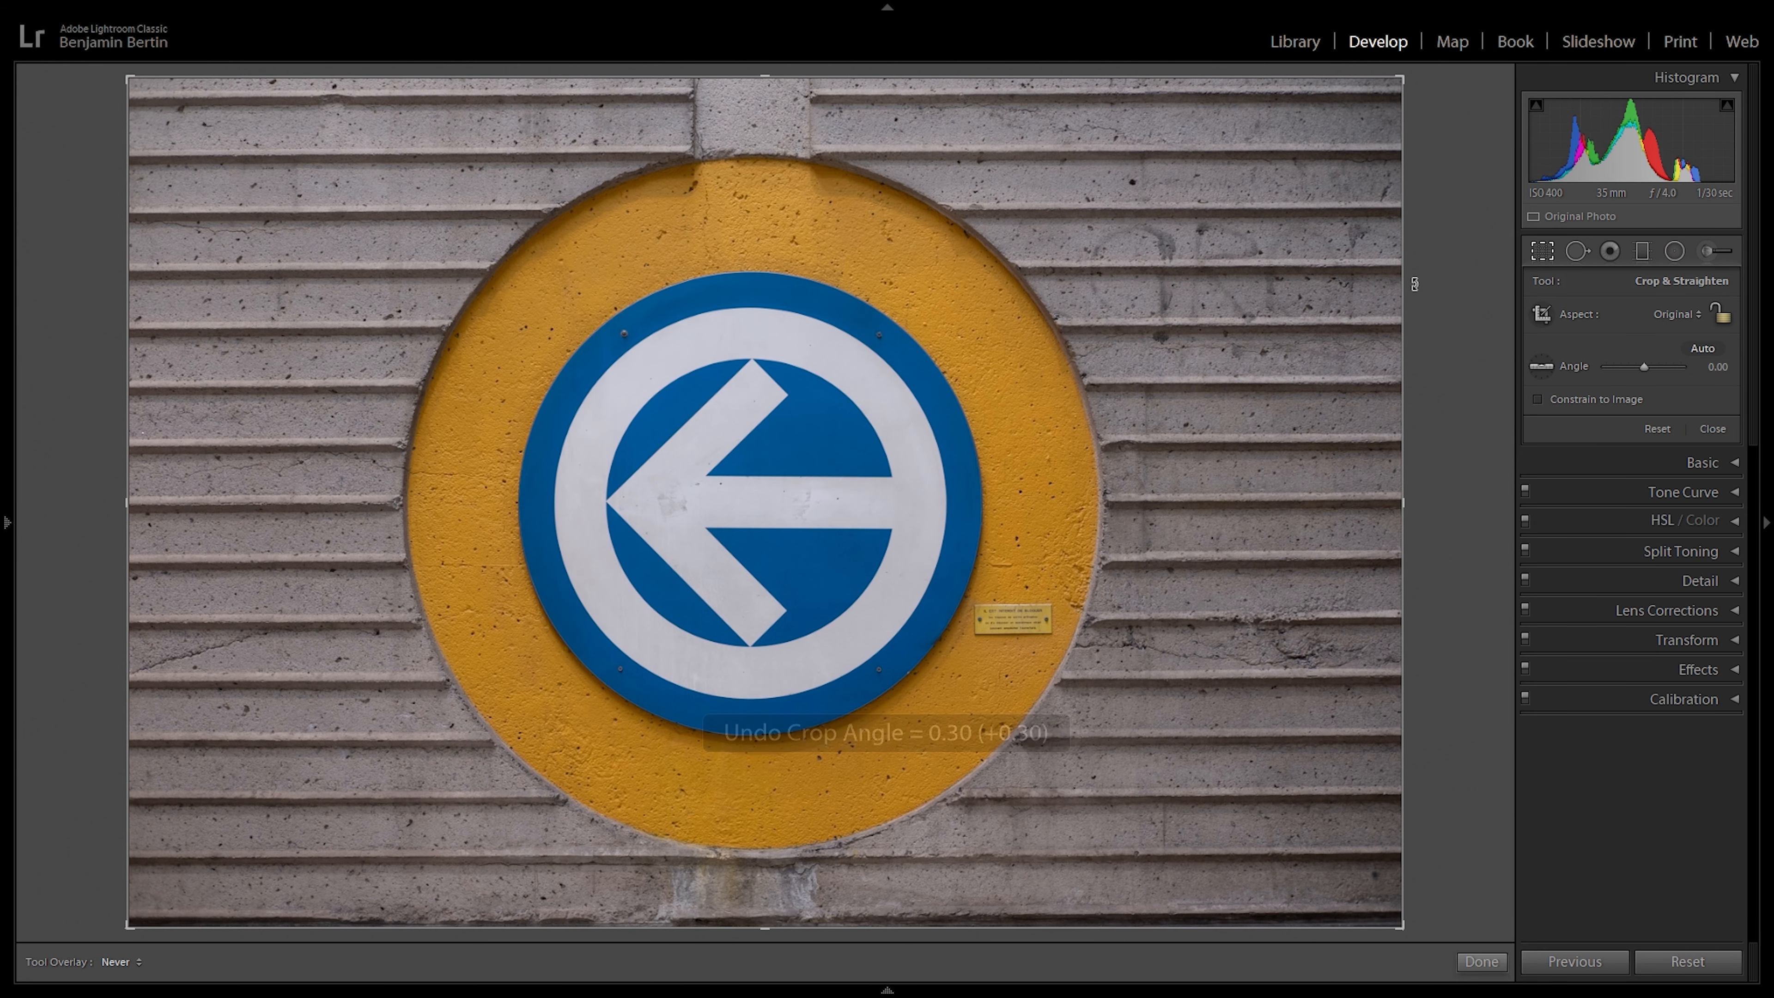
click(1541, 365)
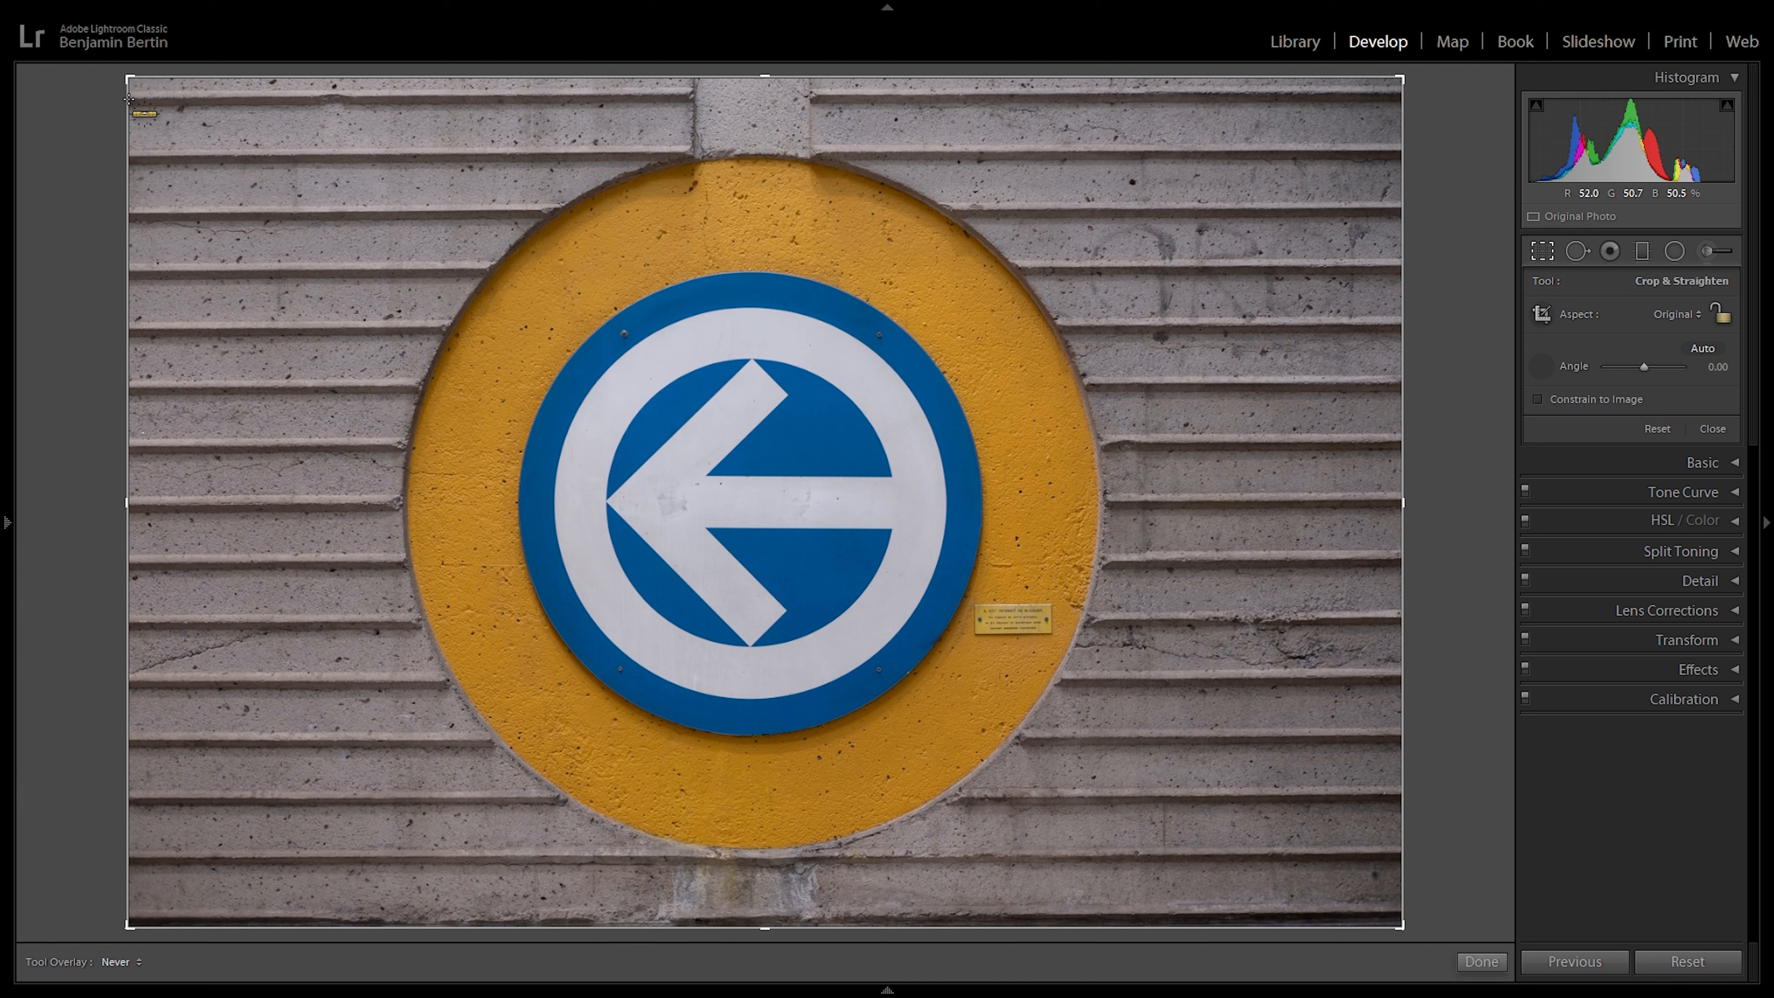
drag(129, 98, 1397, 90)
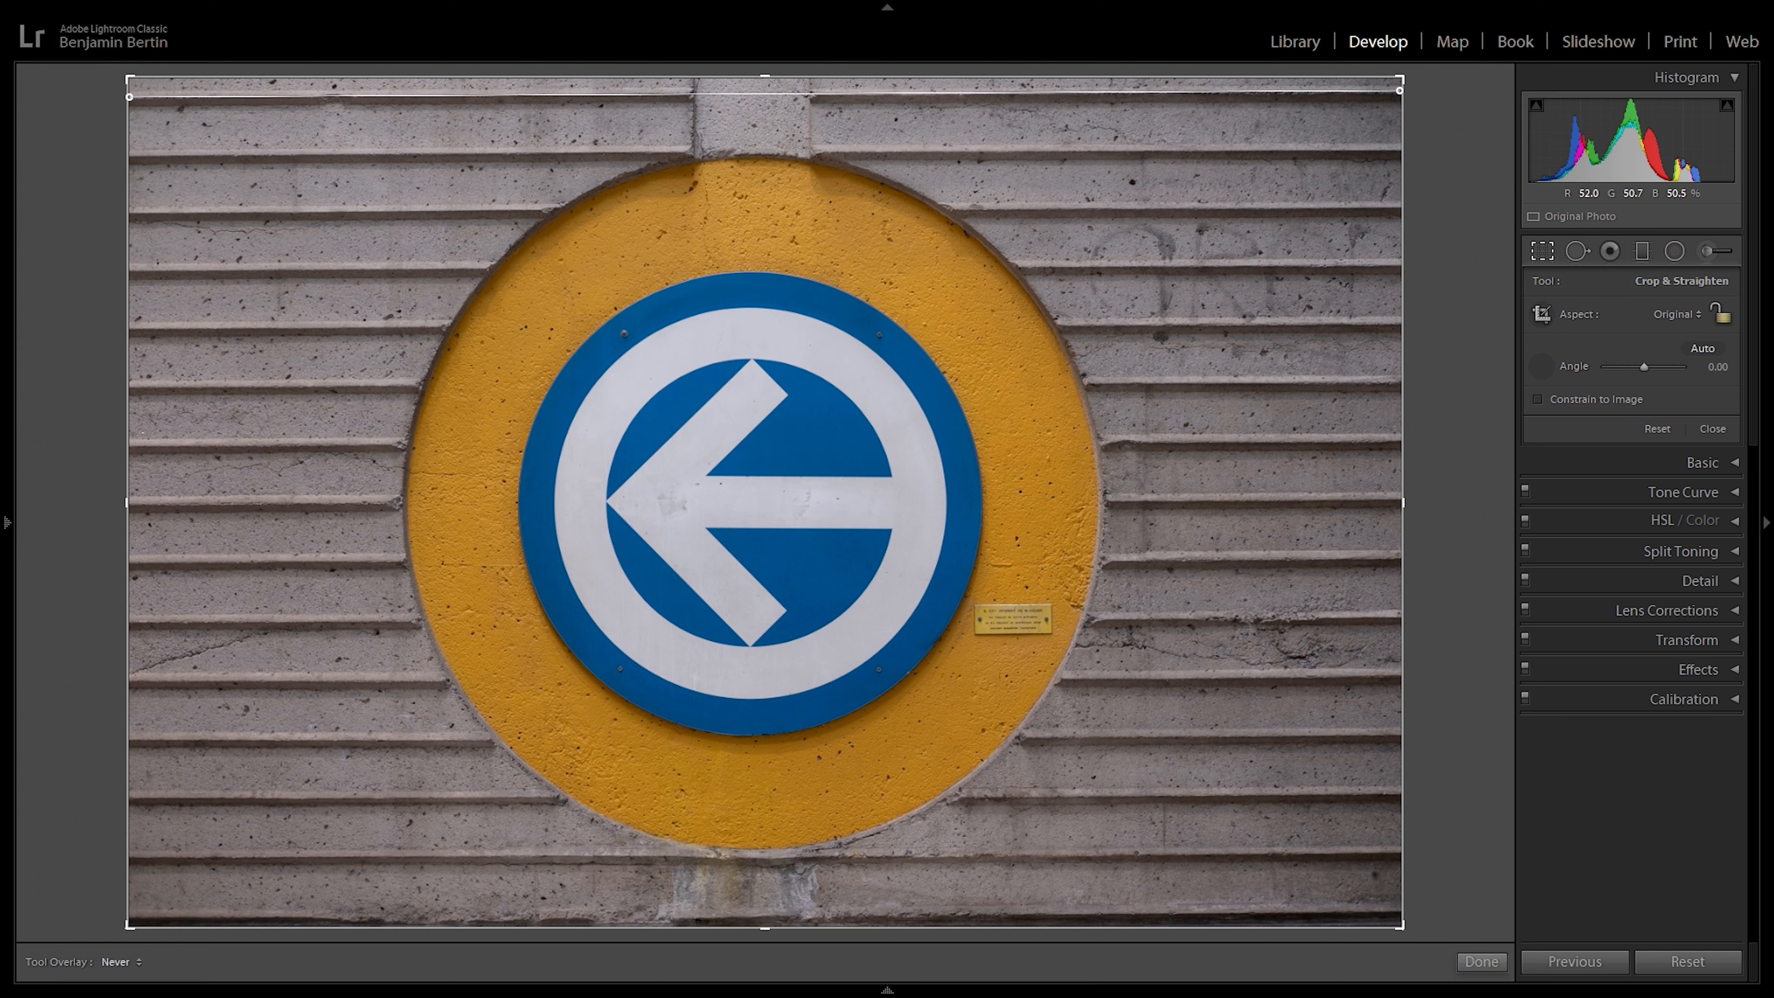
drag(1401, 90, 1400, 90)
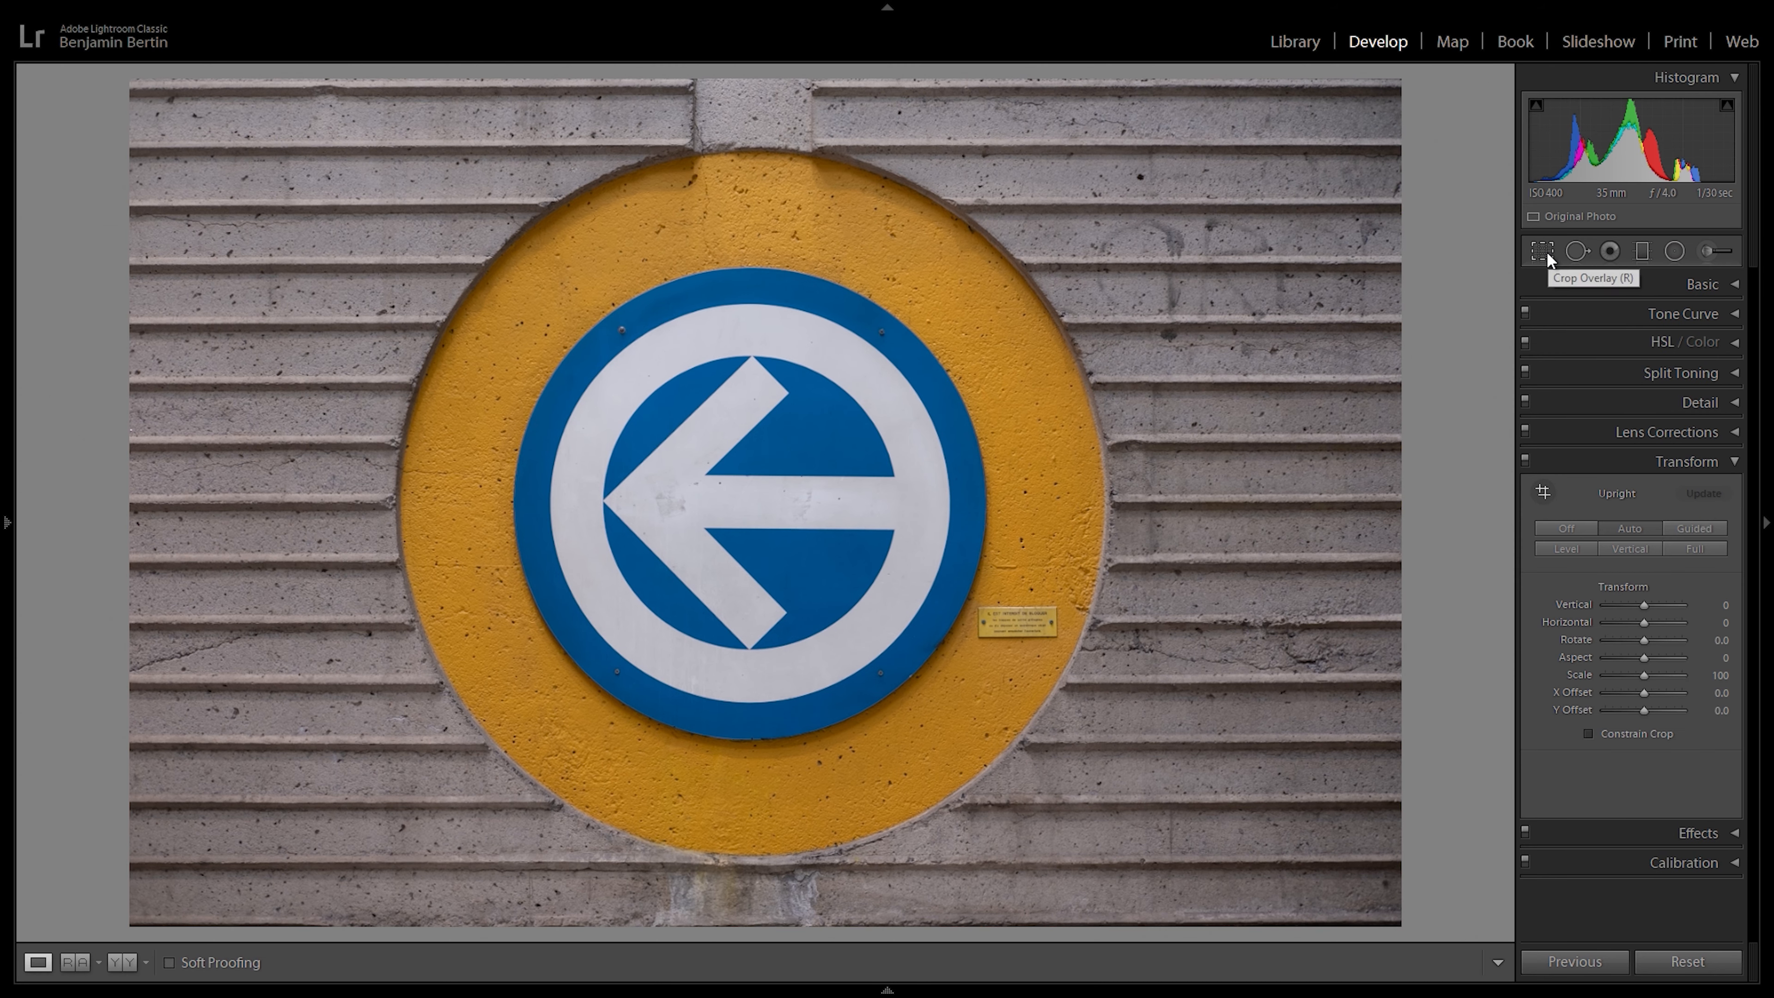
Step: Shift the crop frame's upper and lower edges slightly downward with a custom aspect and apply the crop
click(1544, 250)
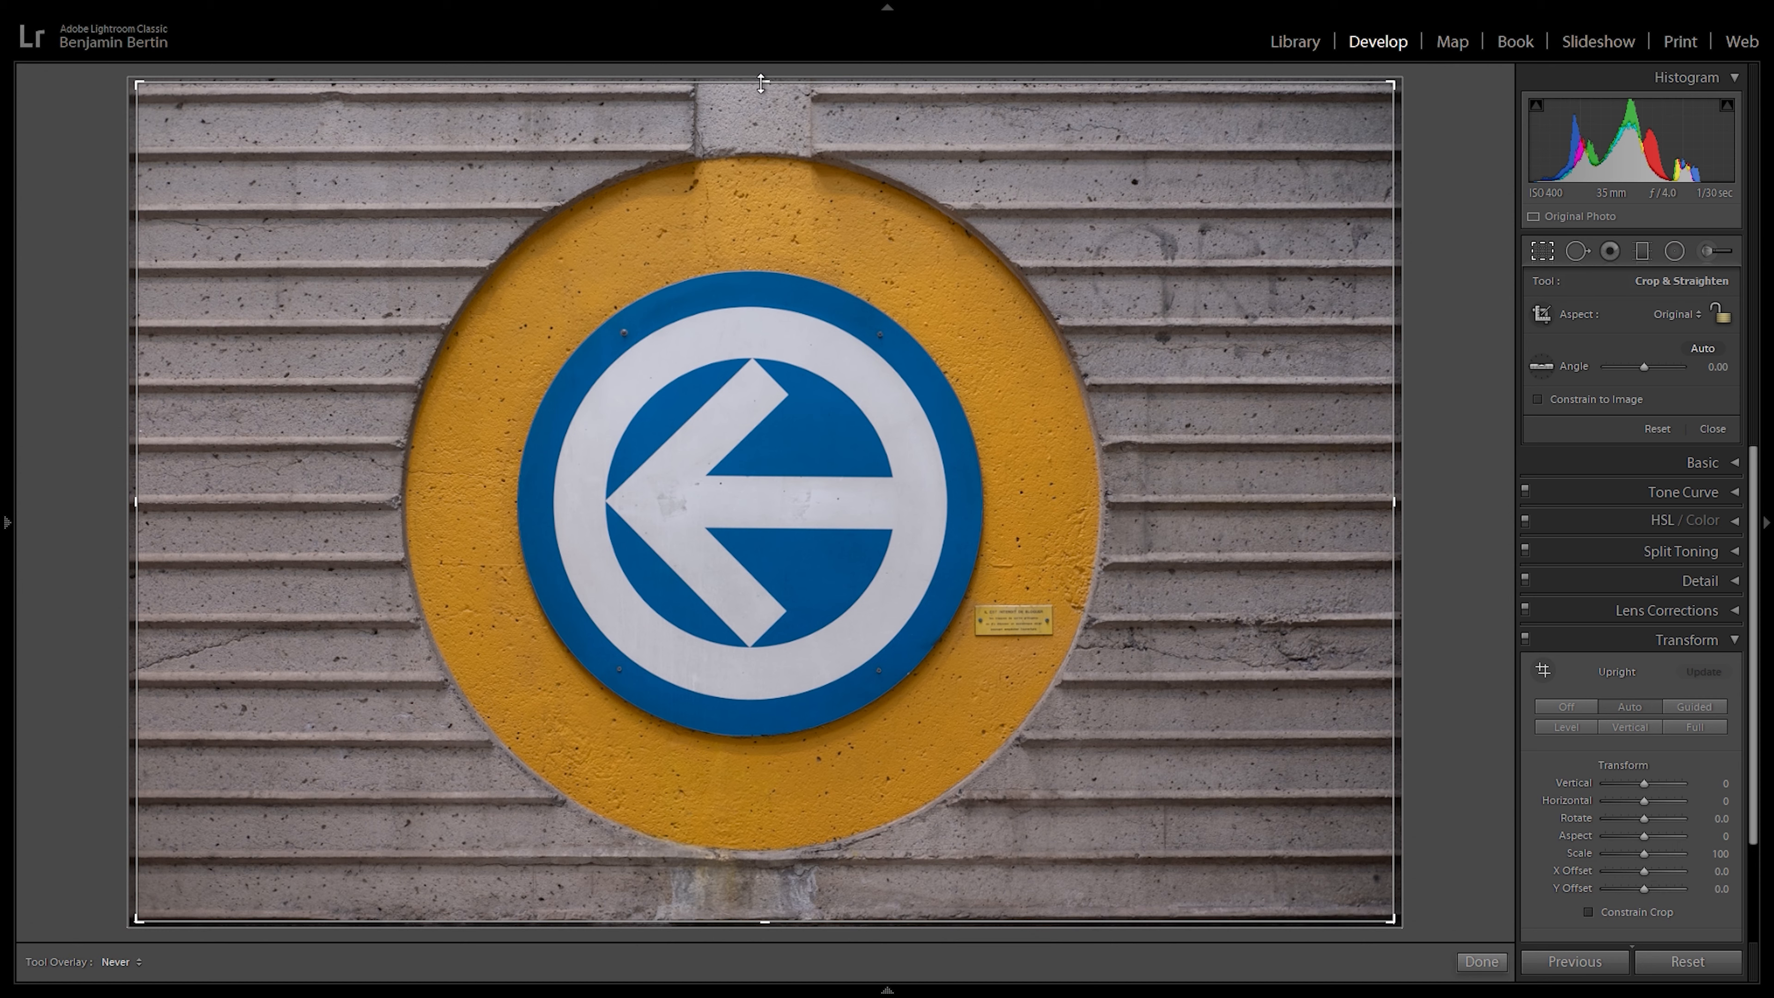
drag(763, 82, 772, 85)
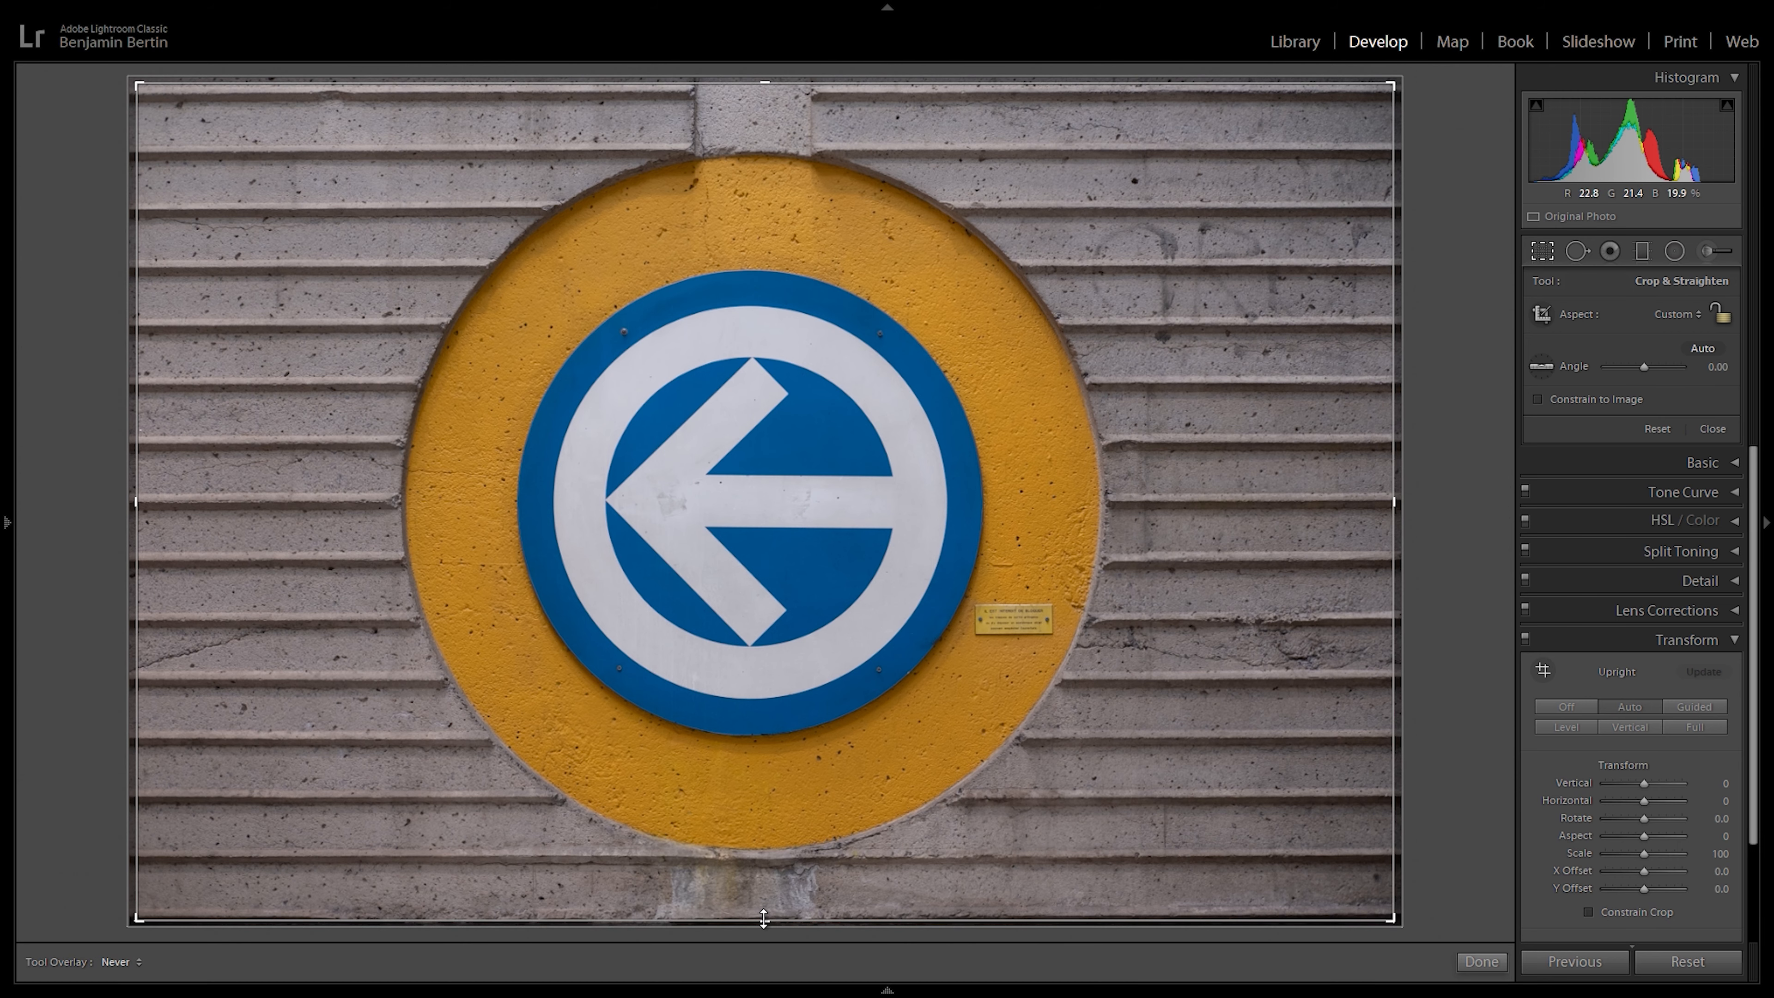
drag(763, 919, 764, 924)
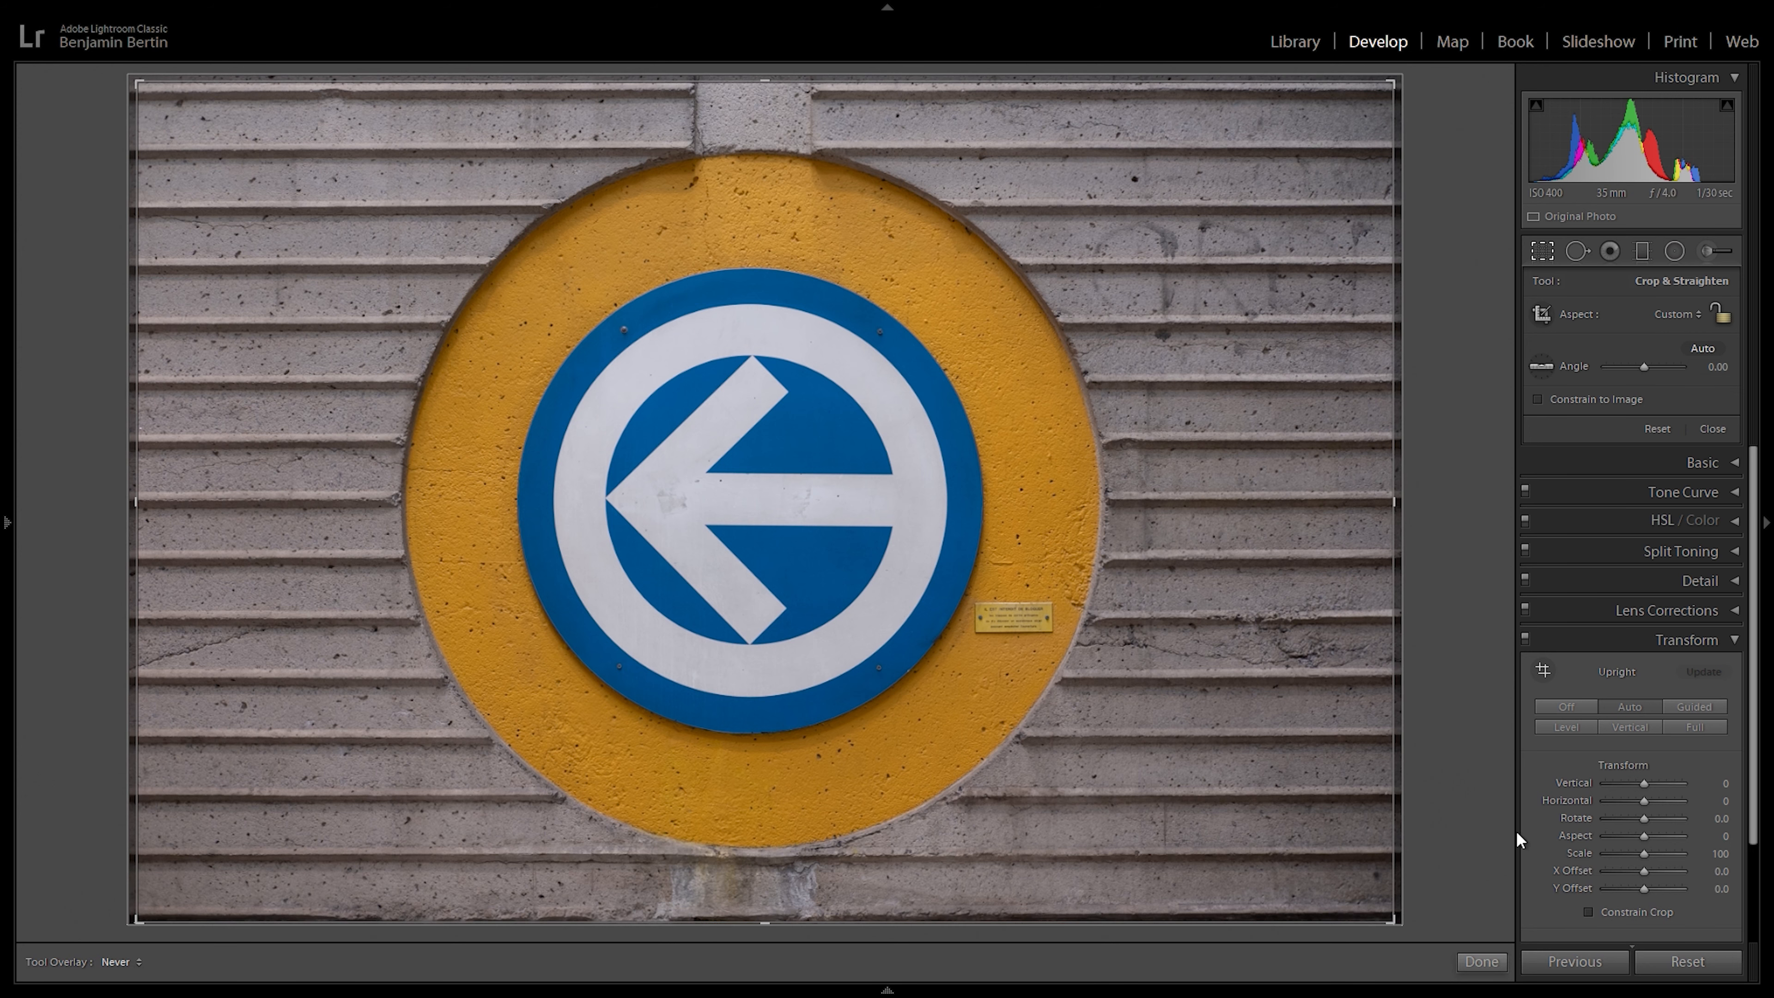
click(1482, 962)
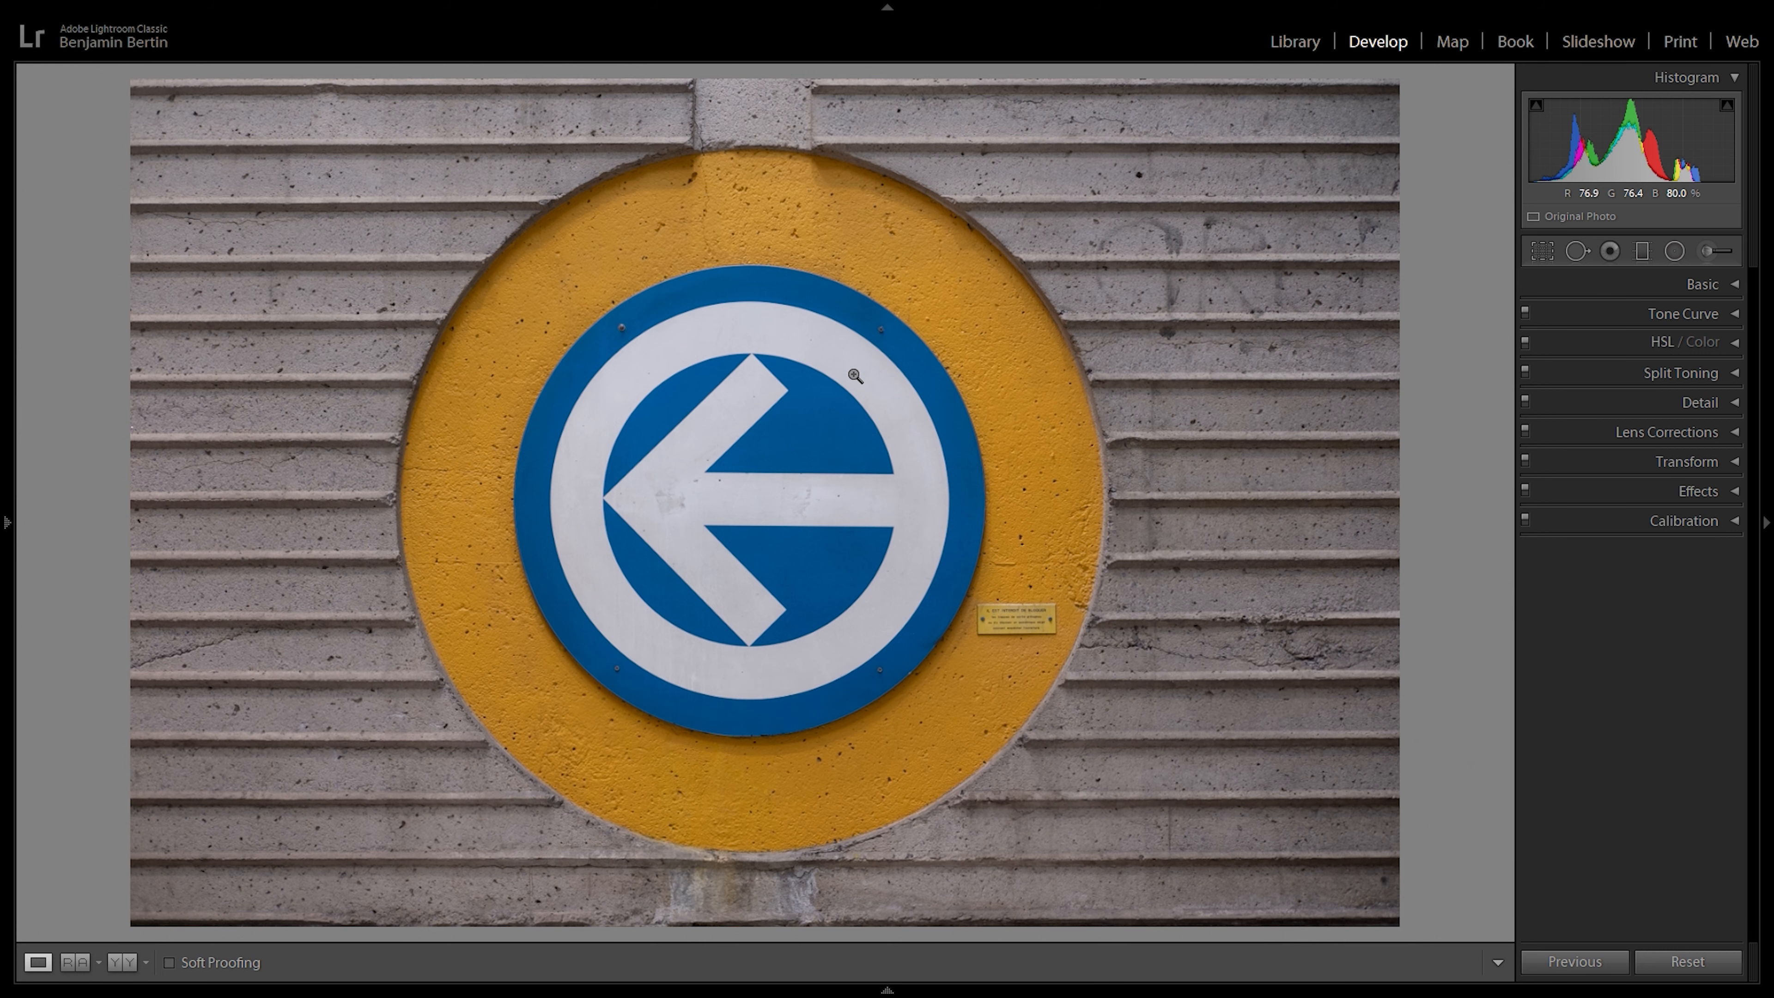
Step: Brighten the photo with Exposure at +0.36 and raise Contrast to +14
click(1725, 284)
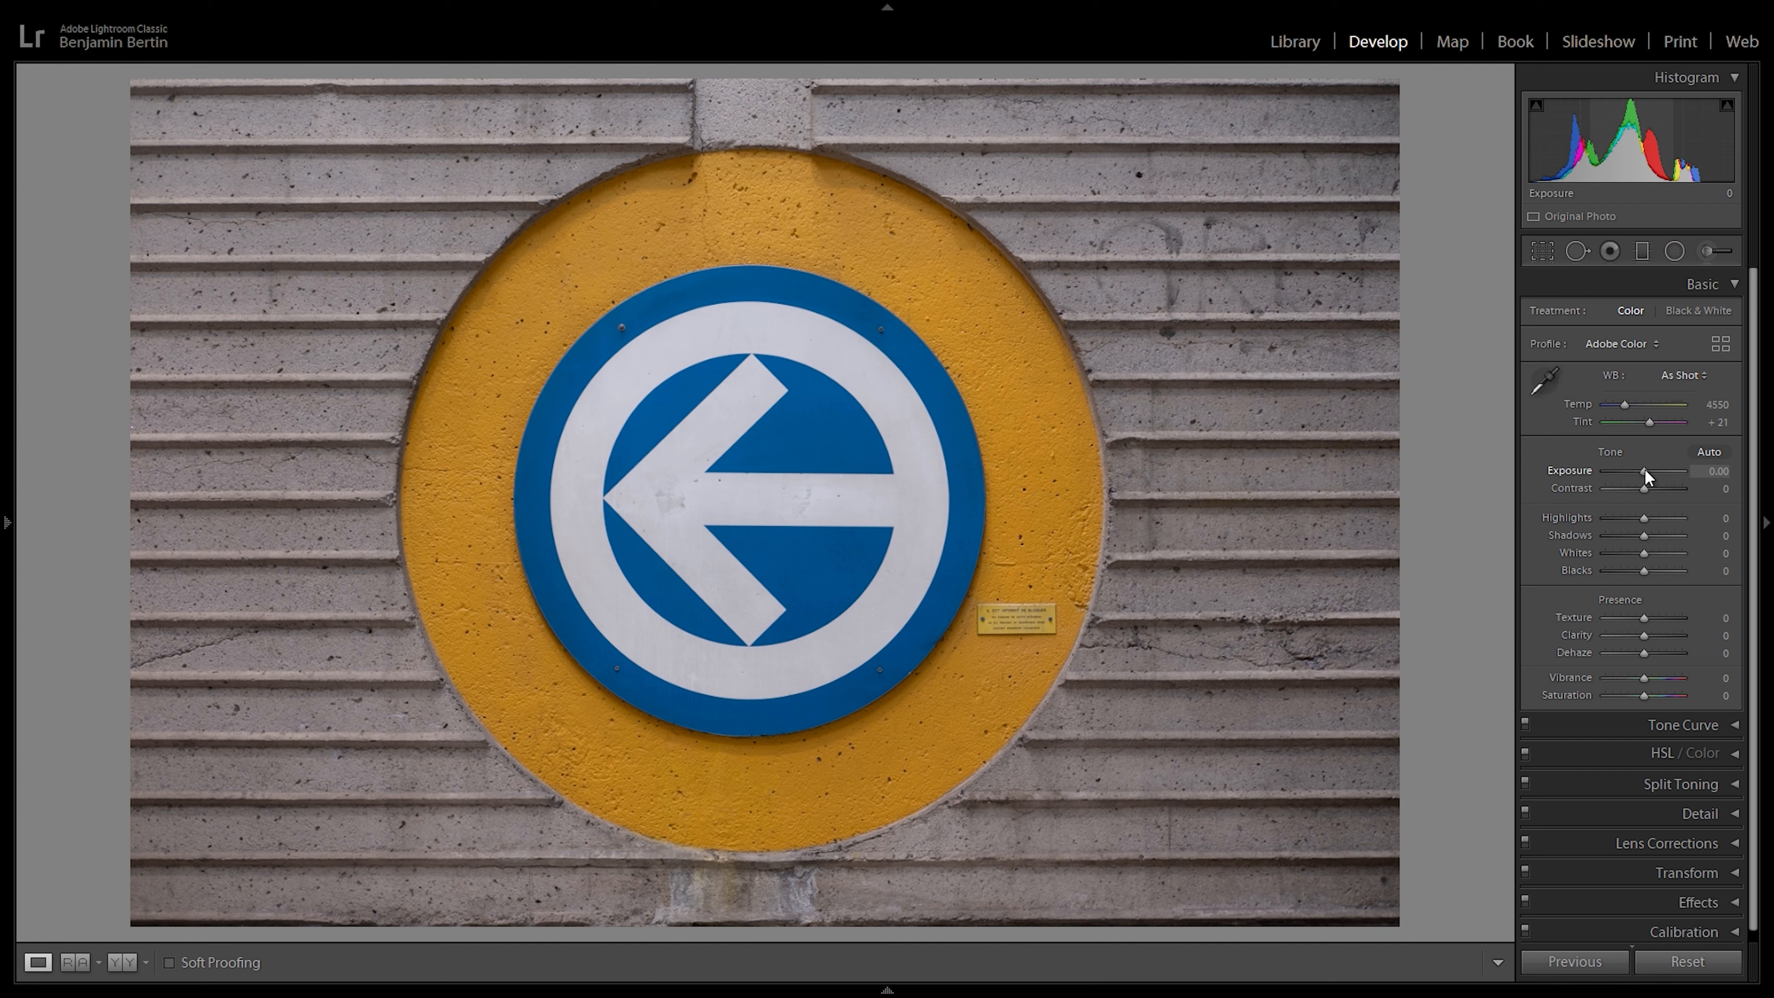
drag(1644, 469, 1648, 469)
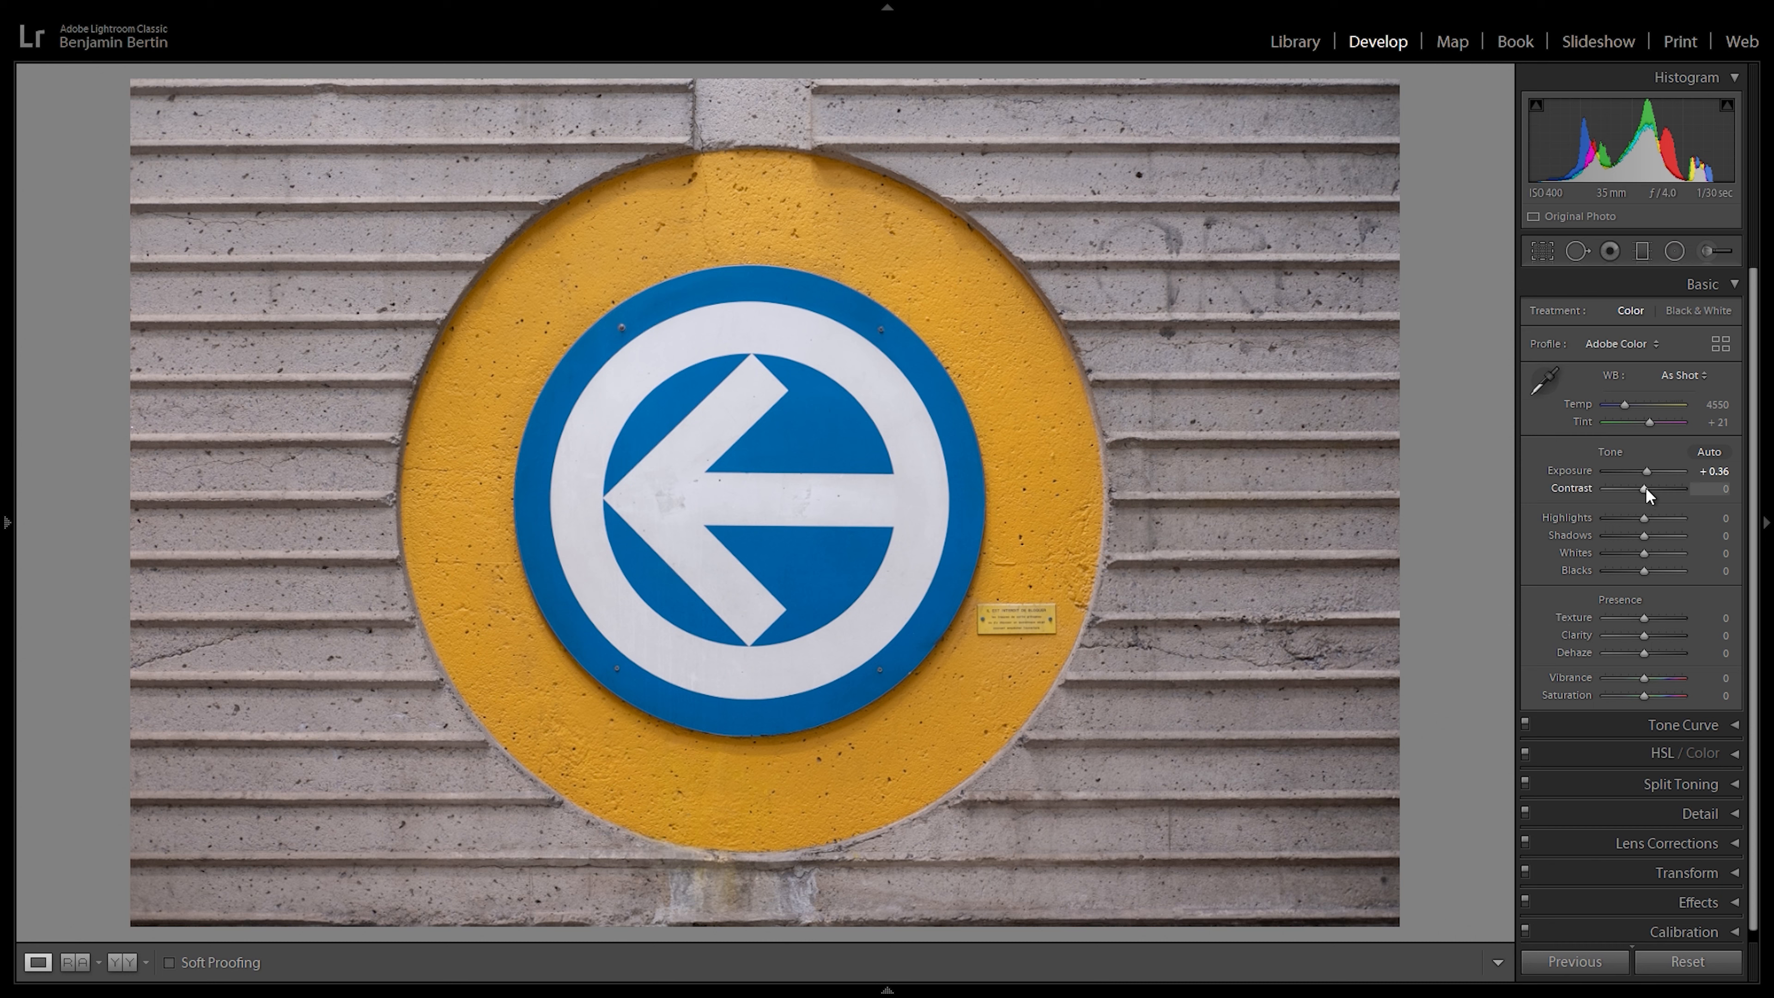
drag(1644, 489, 1652, 489)
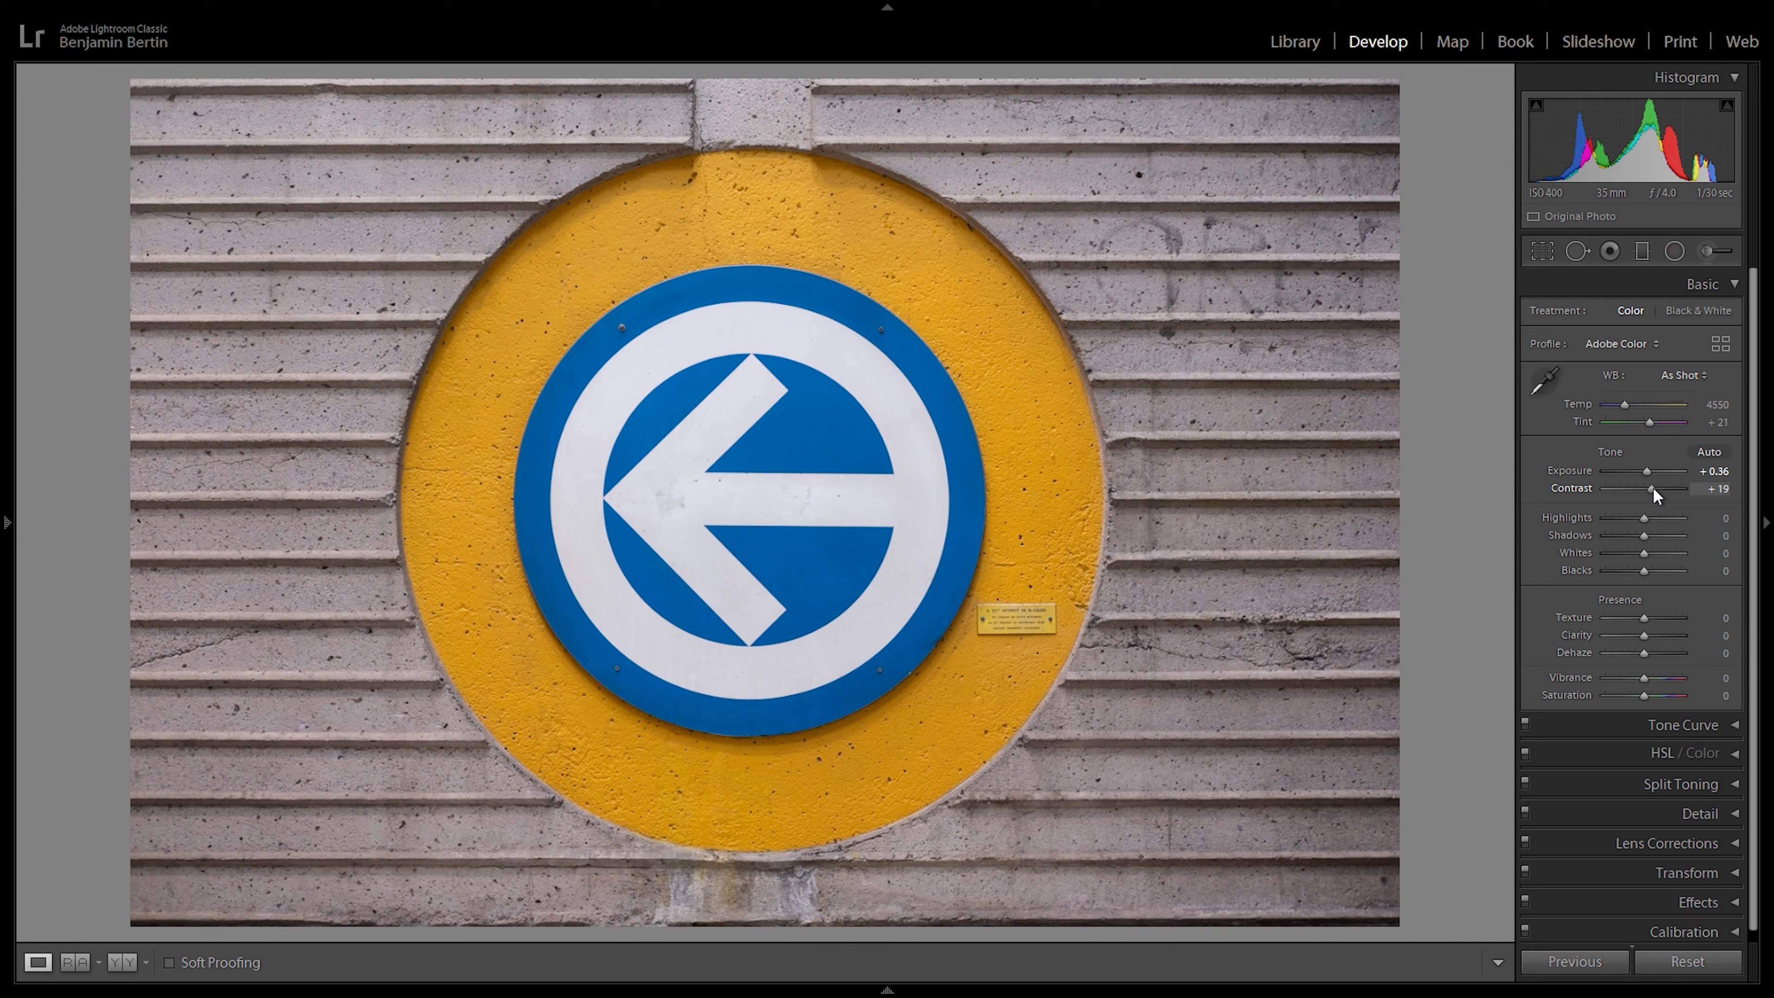
drag(1653, 487, 1692, 487)
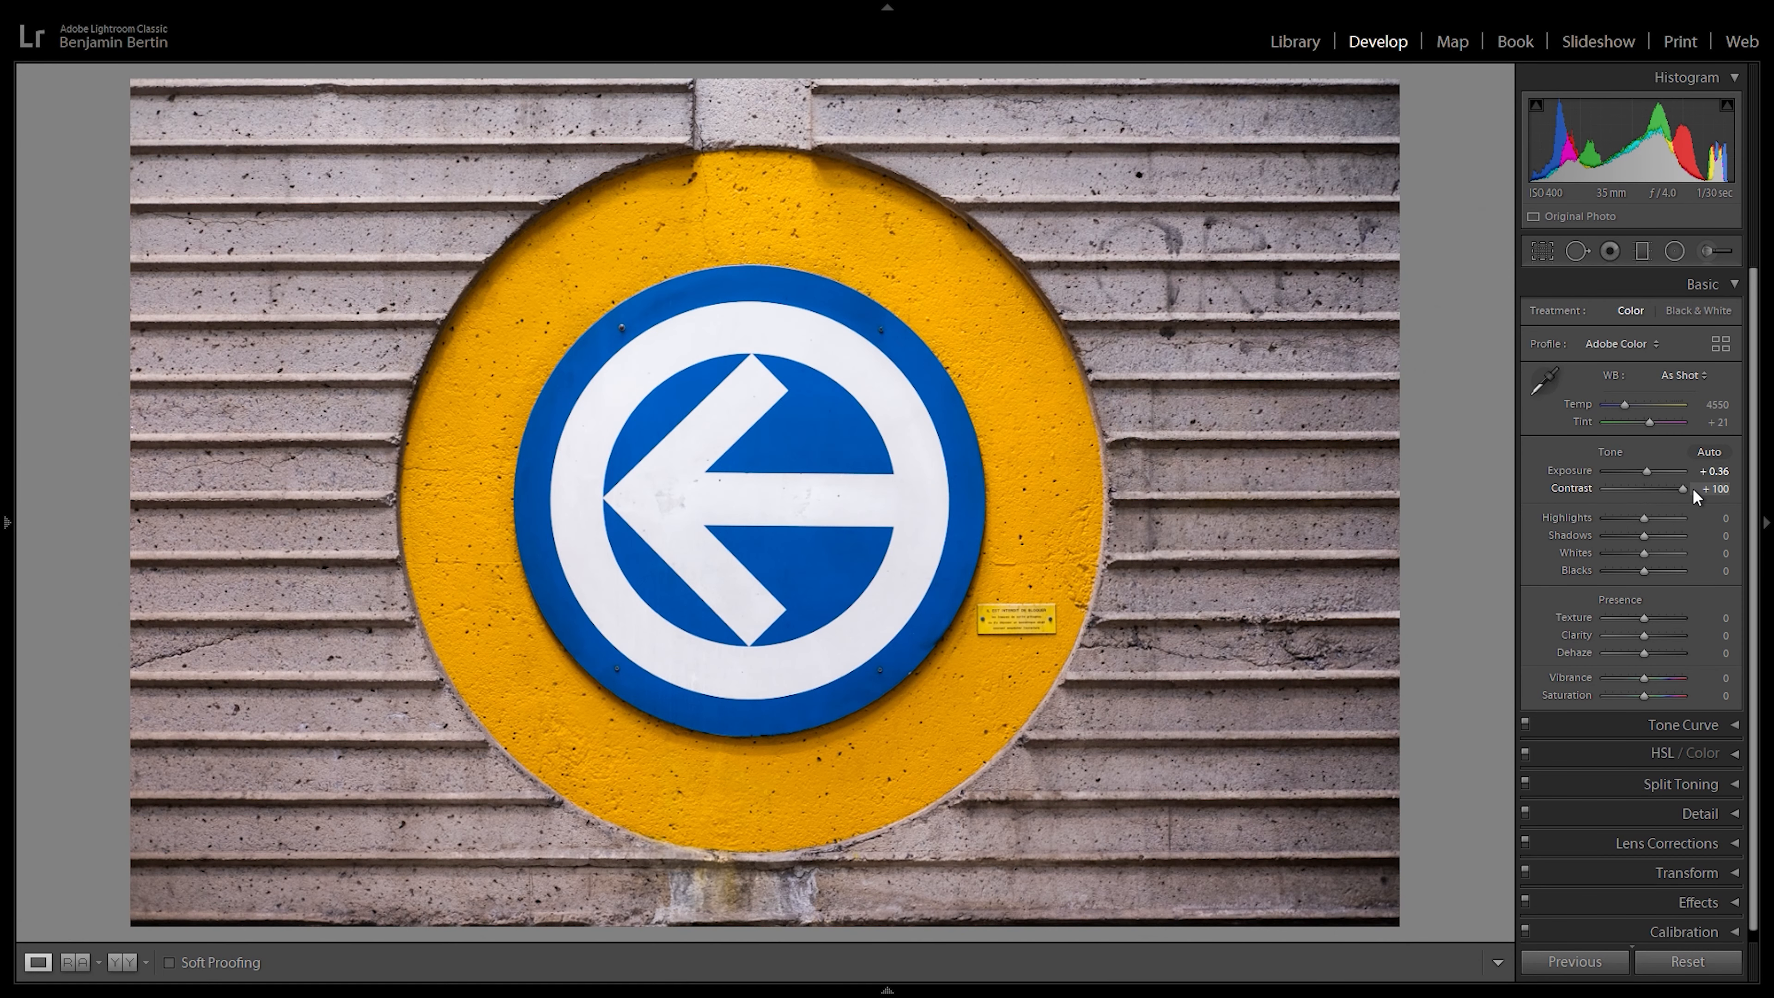
drag(1691, 488, 1650, 486)
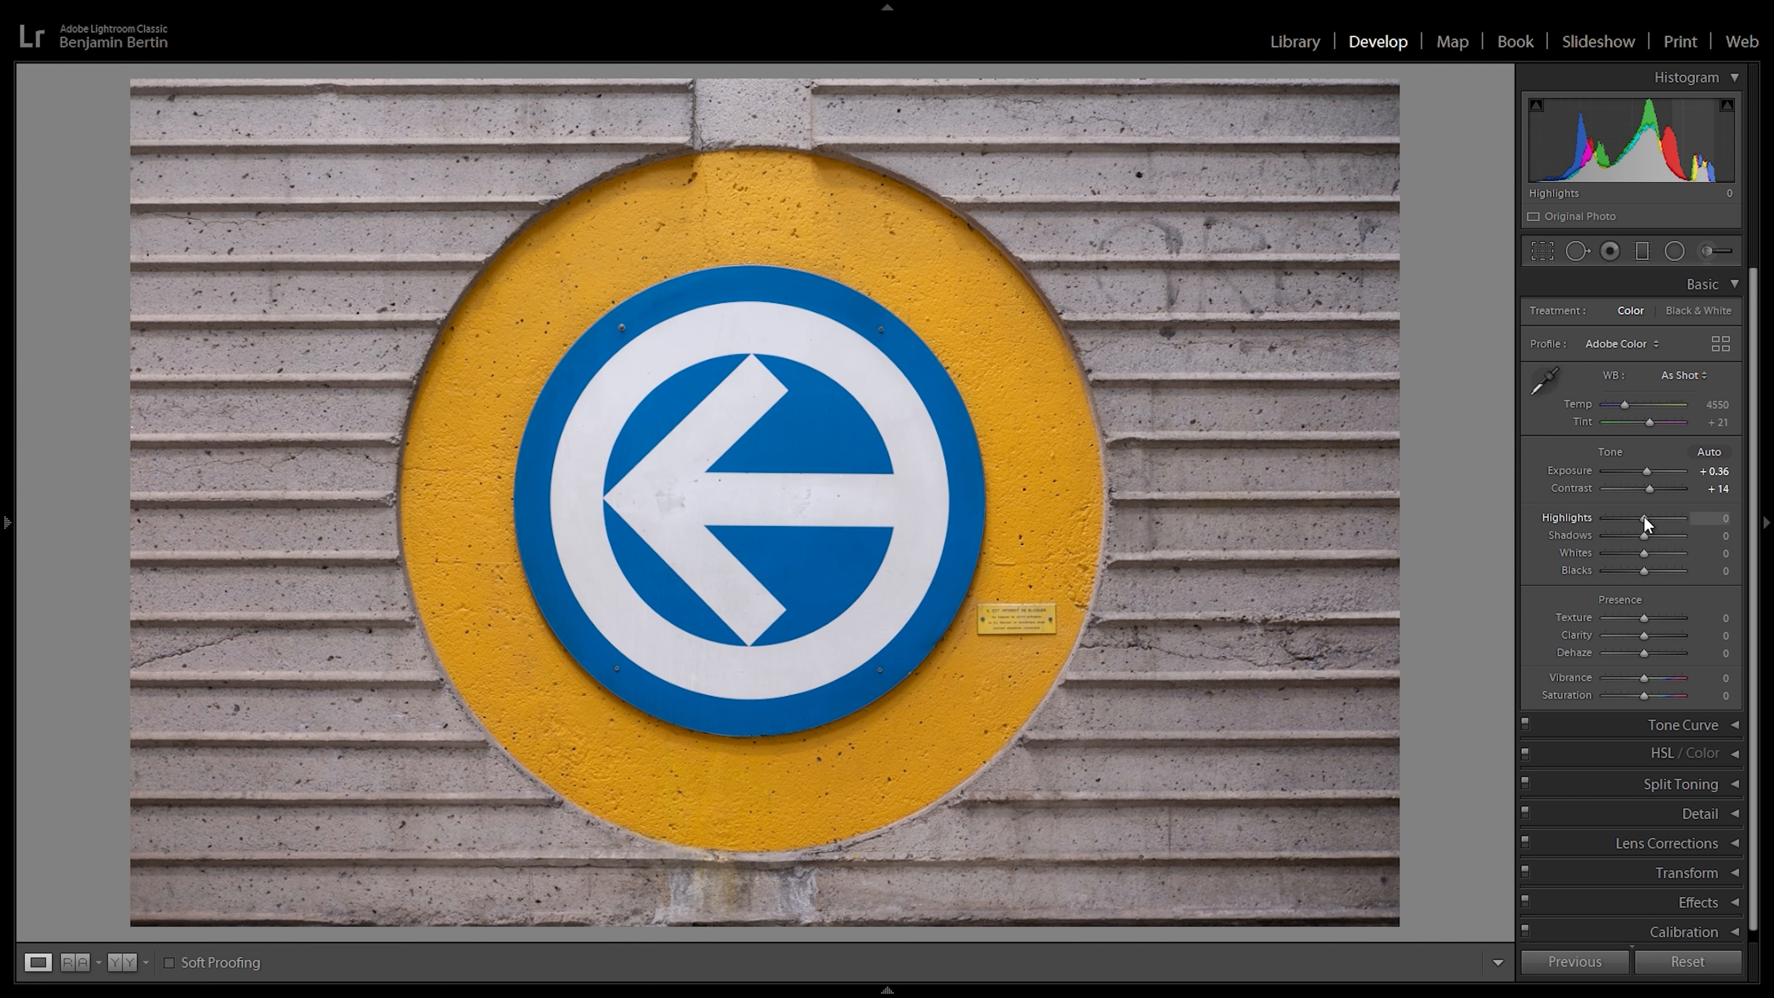
Step: Raise Highlights to +57 and Whites to +17
mouse_move(1644, 518)
mouse_down()
mouse_move(1687, 523)
mouse_move(1627, 536)
mouse_move(1699, 538)
mouse_move(1646, 534)
mouse_move(1666, 535)
mouse_up()
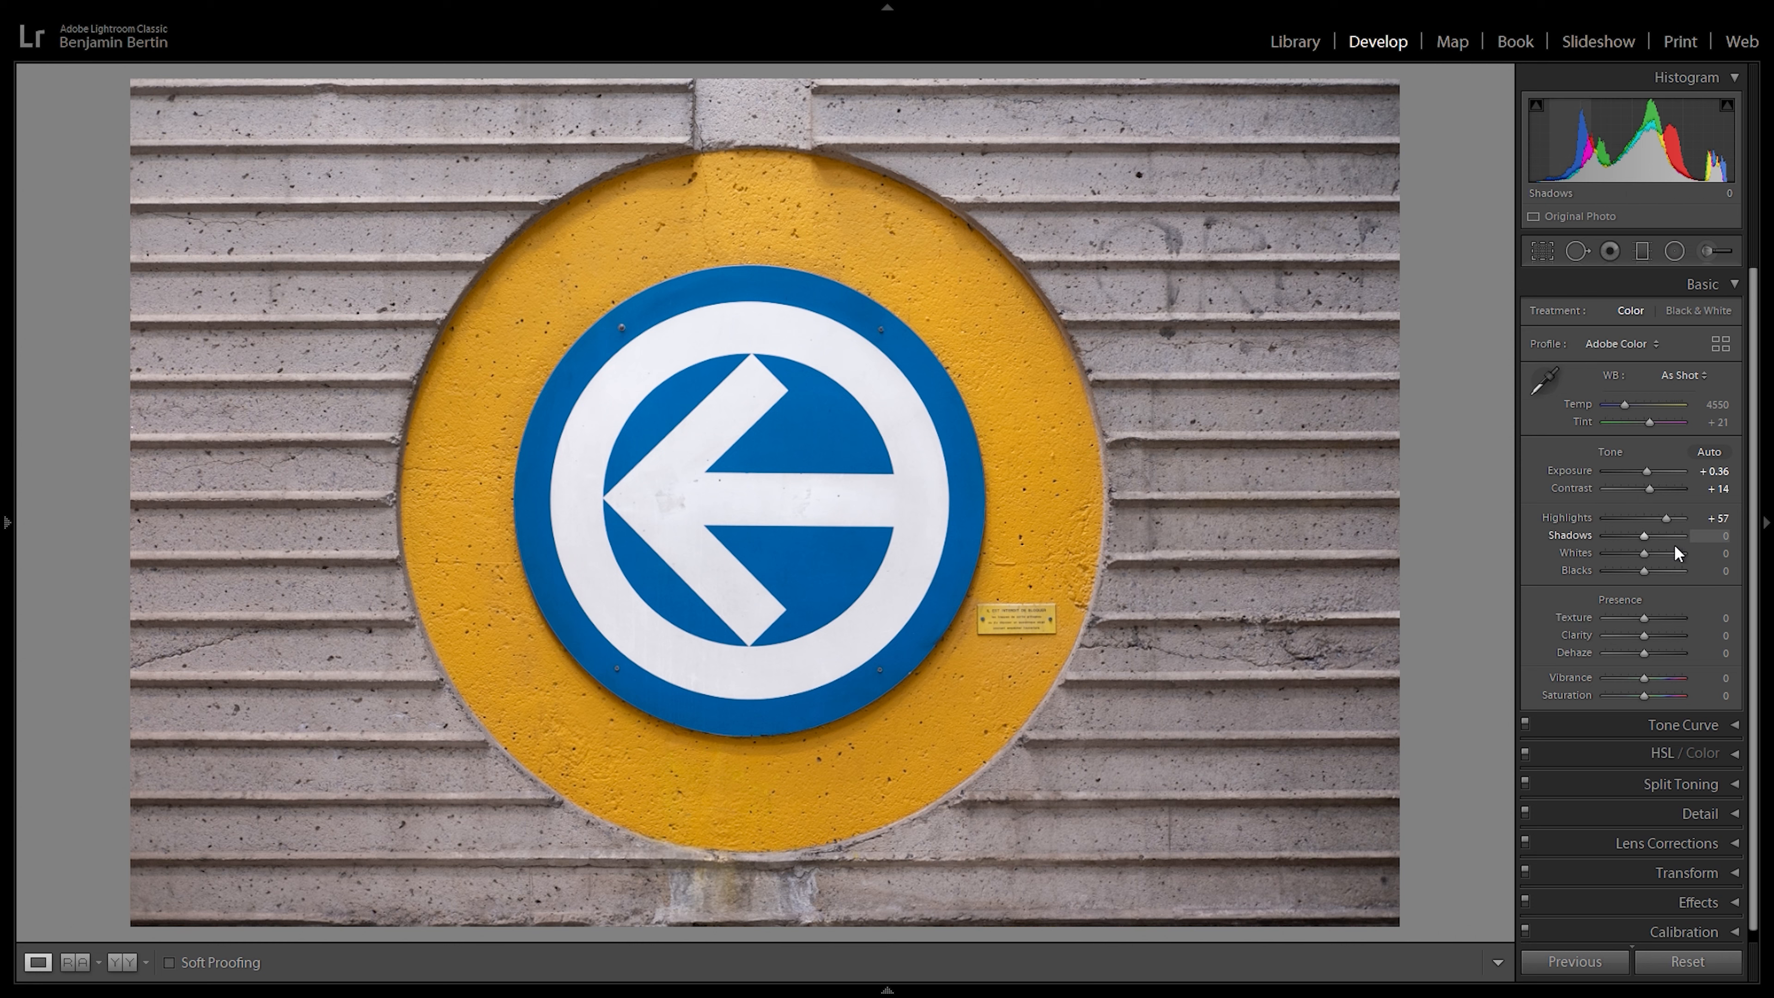
mouse_move(1646, 553)
mouse_down()
mouse_move(1699, 563)
mouse_move(1654, 567)
mouse_up()
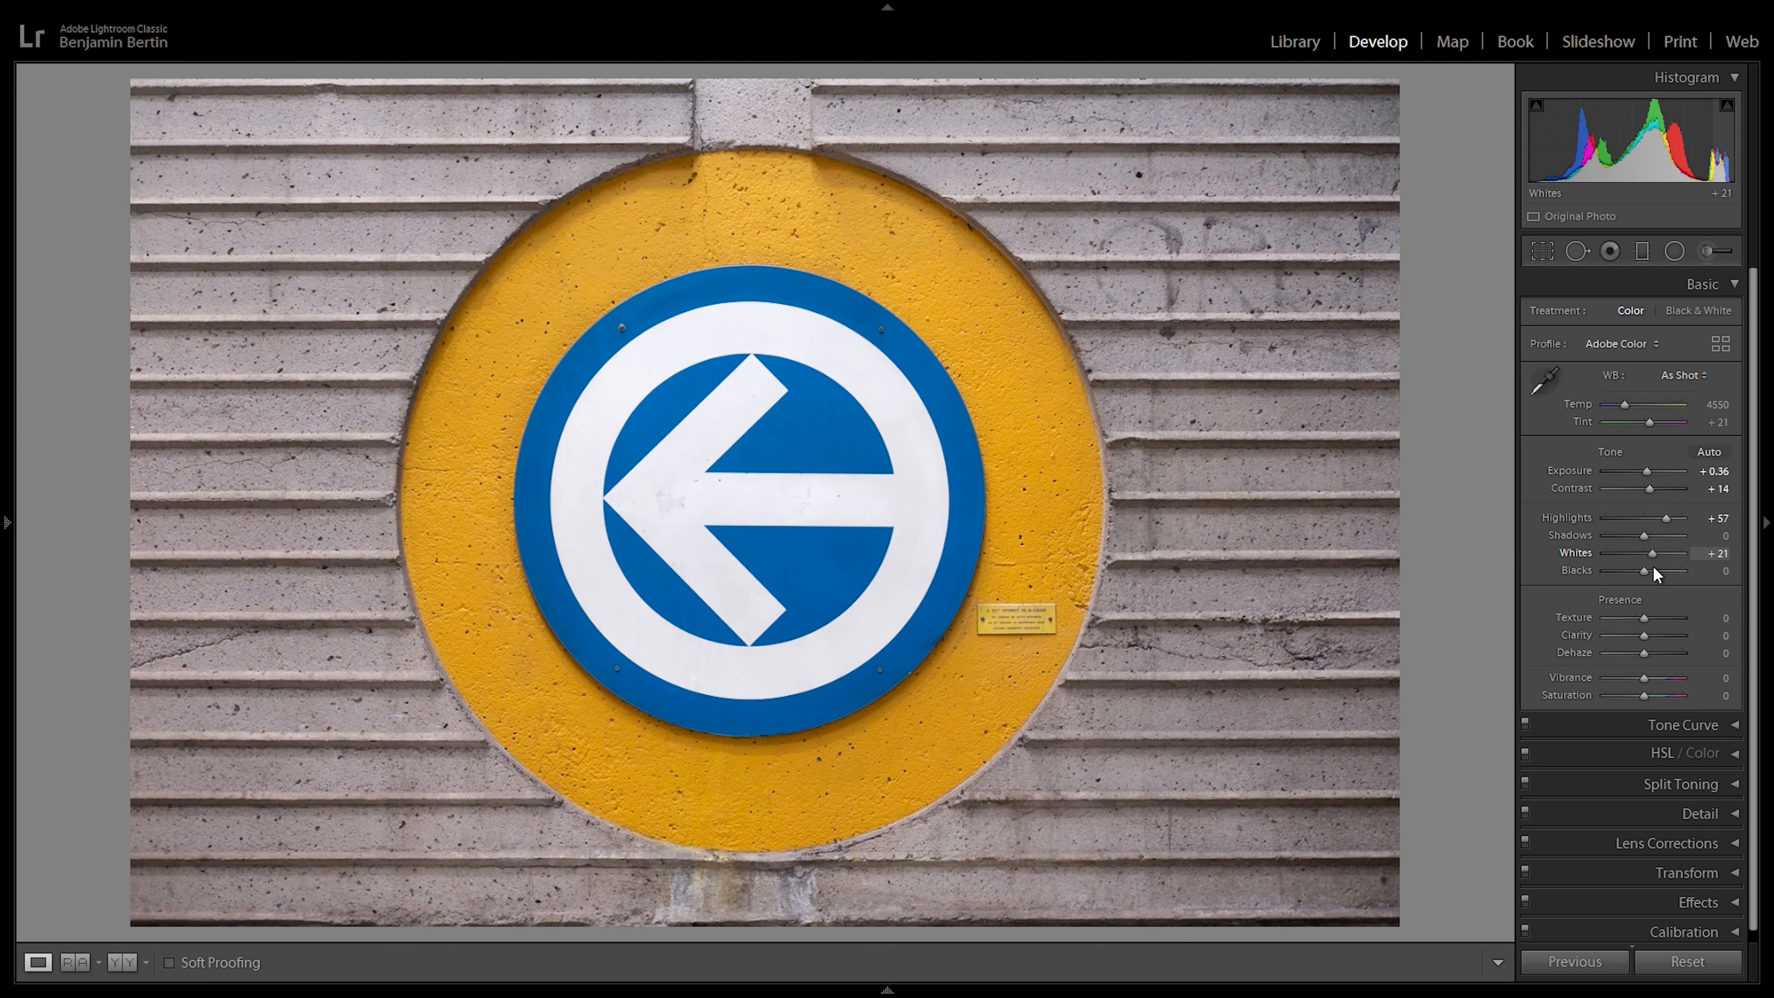
drag(1651, 566, 1650, 566)
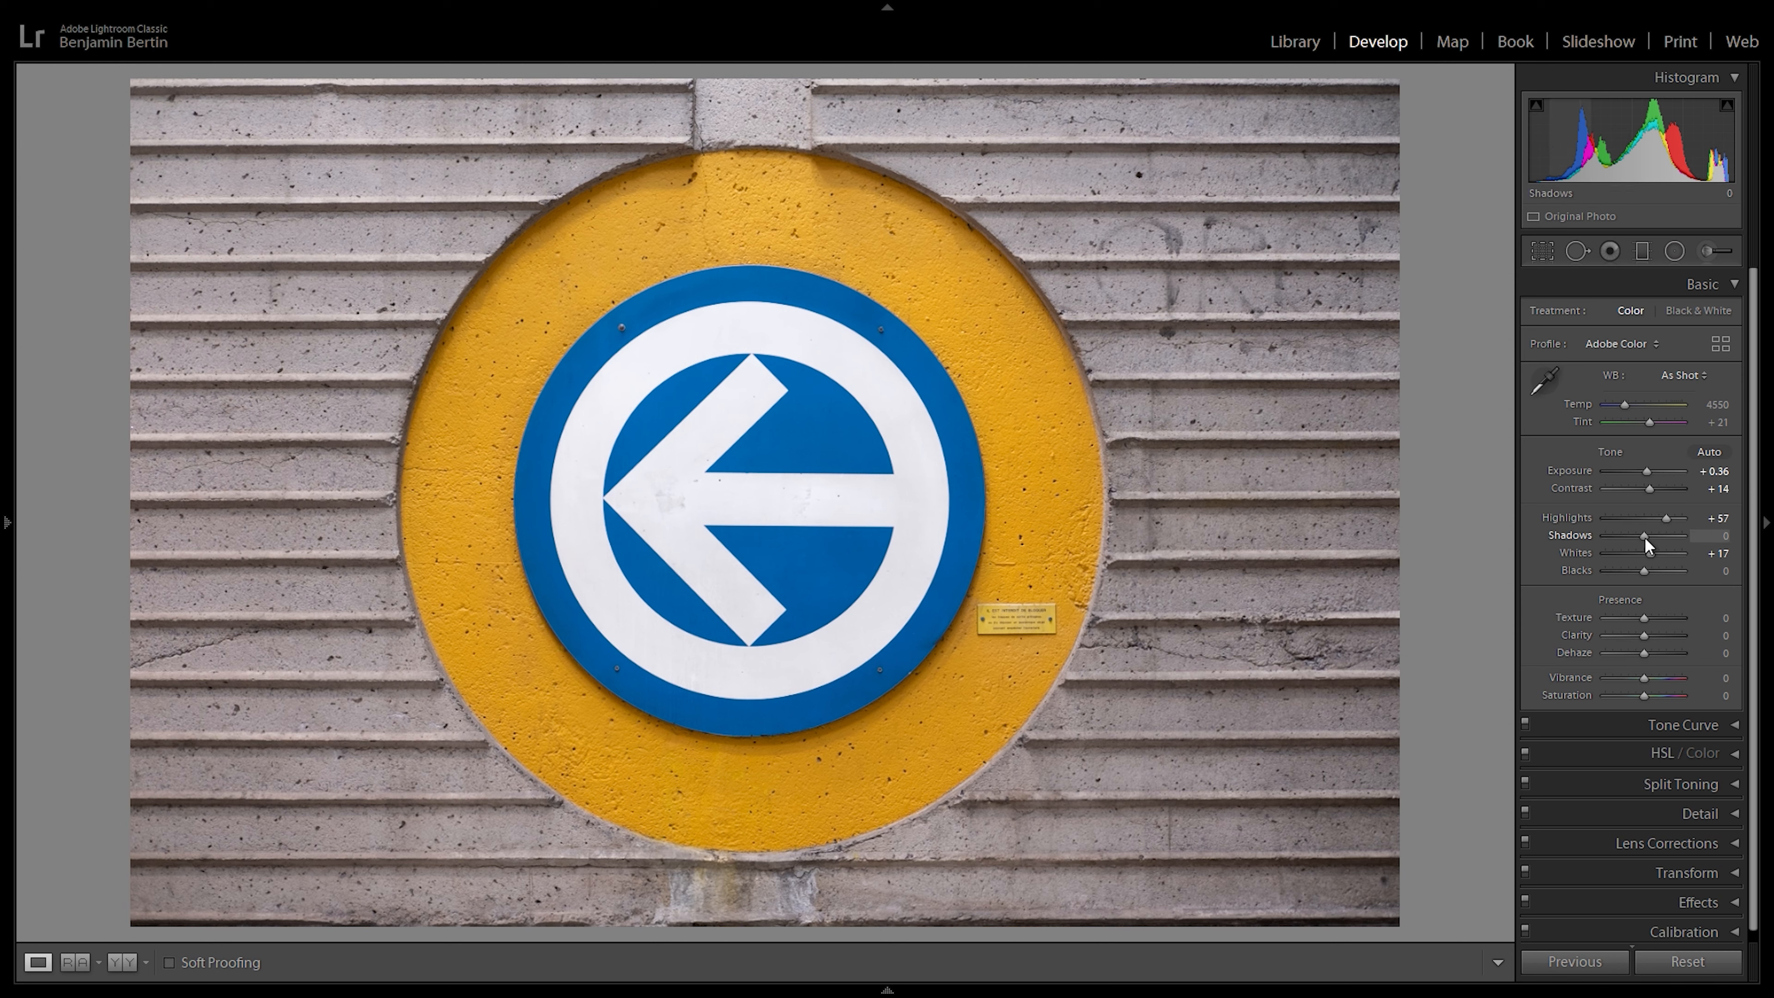
Step: Darken the photo's deep tones by setting Shadows to -83 and Blacks to -83
drag(1649, 545, 1595, 548)
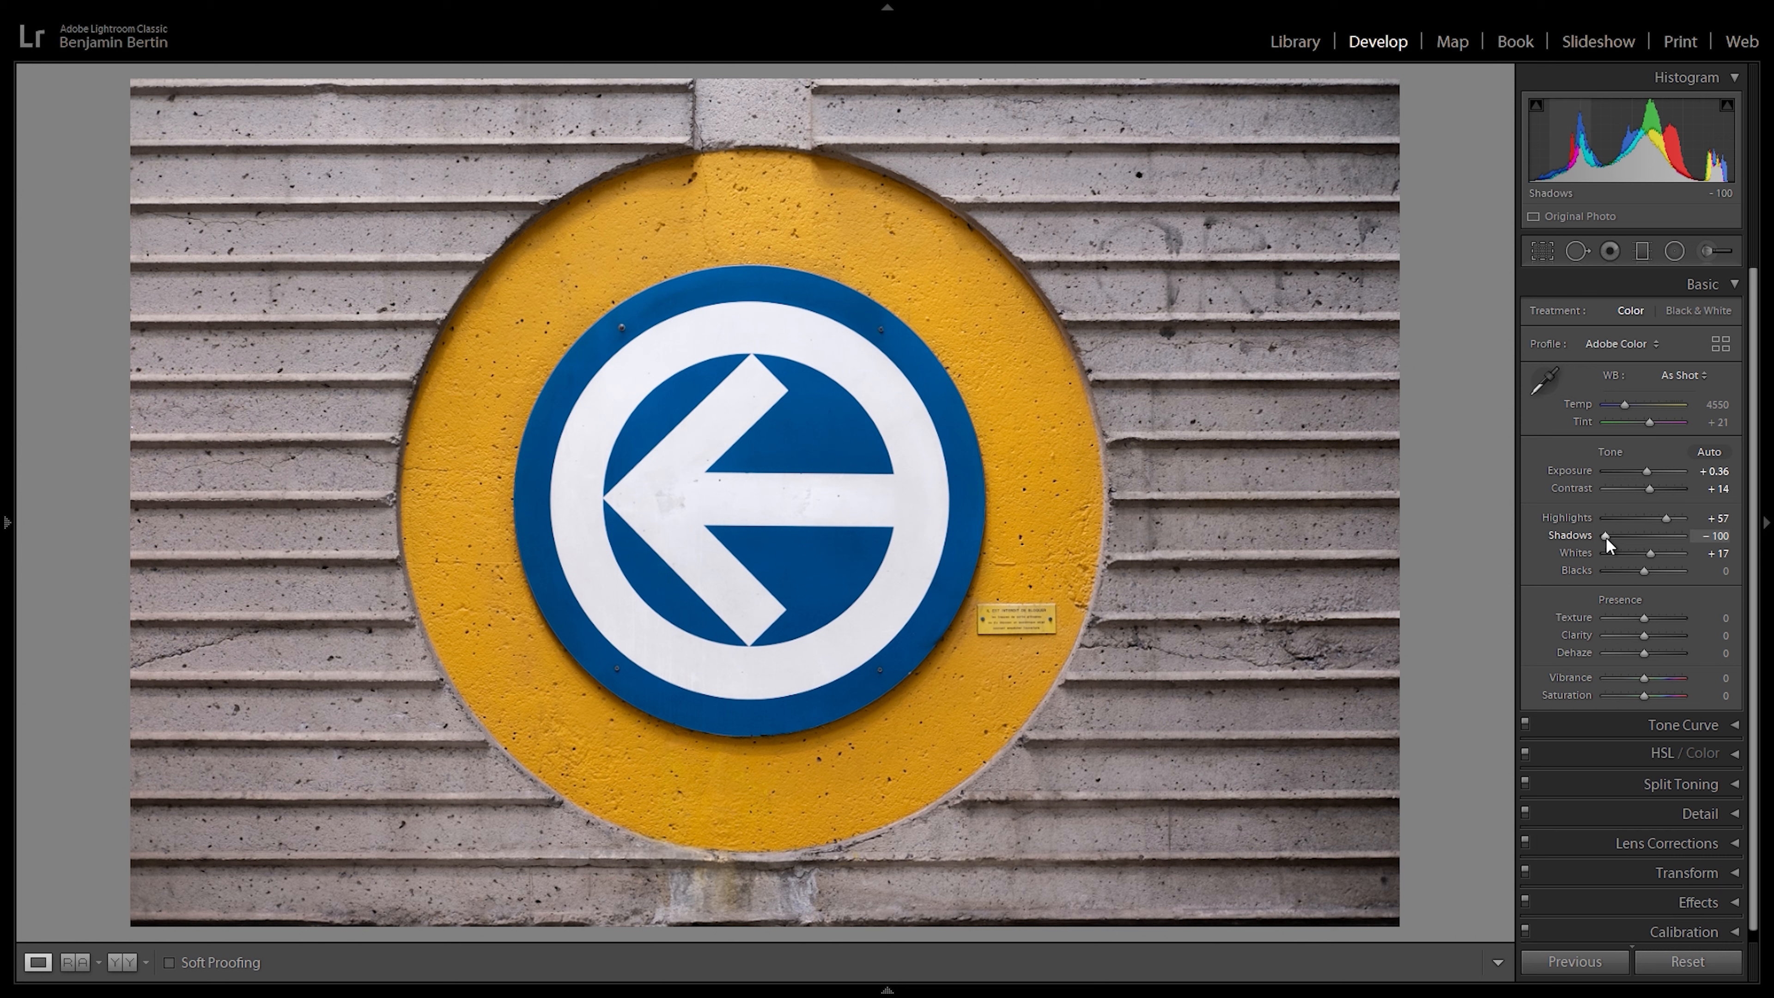
mouse_move(1607, 537)
mouse_down()
mouse_move(1641, 538)
mouse_move(1613, 535)
mouse_up()
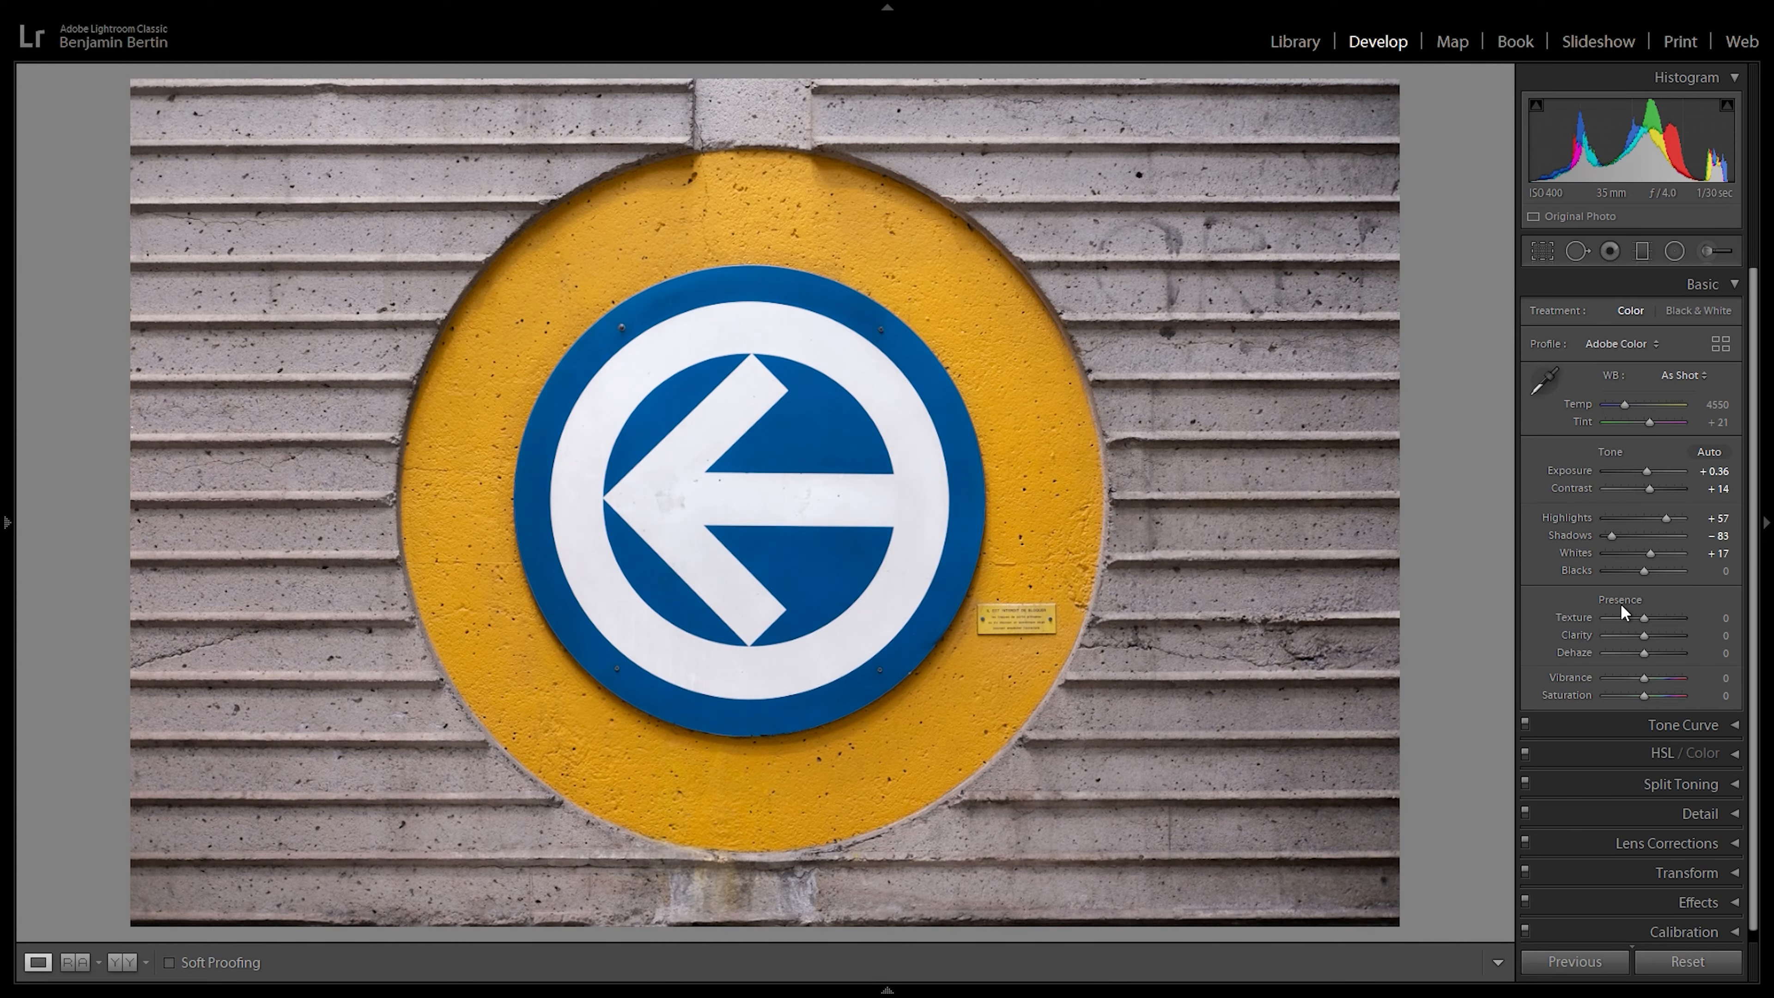
drag(1643, 571, 1603, 568)
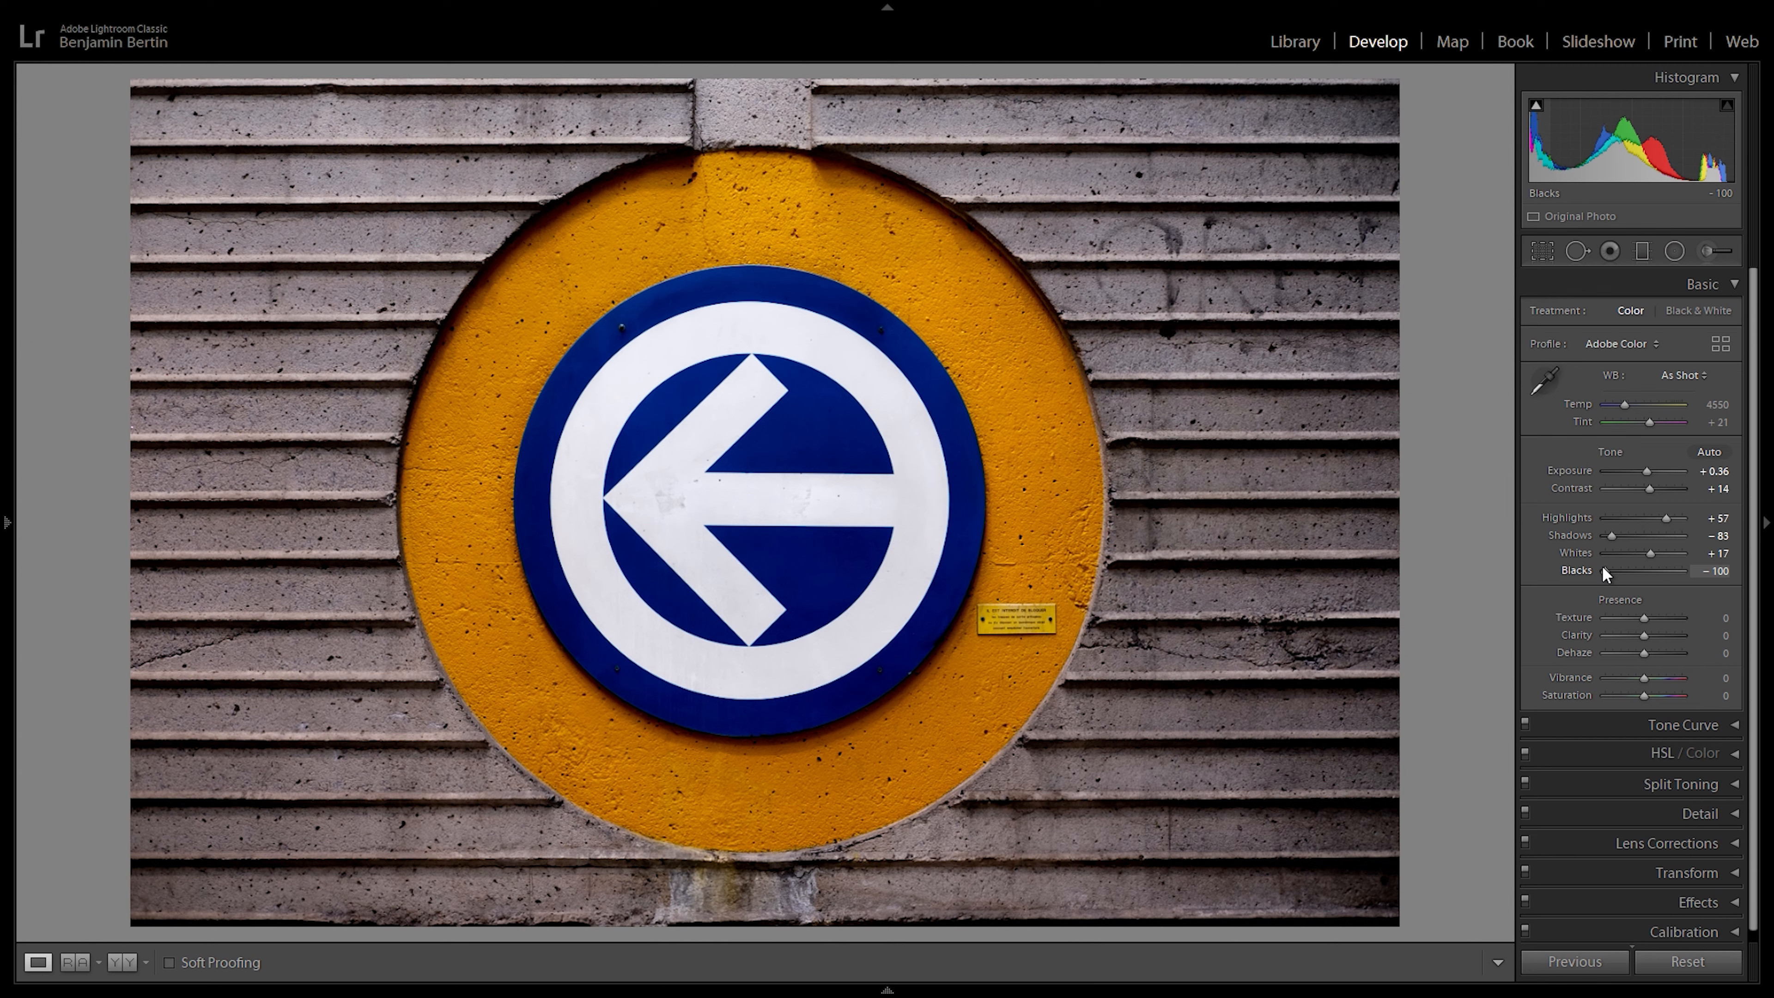
mouse_move(1602, 566)
mouse_down()
mouse_move(1650, 574)
mouse_move(1613, 581)
mouse_up()
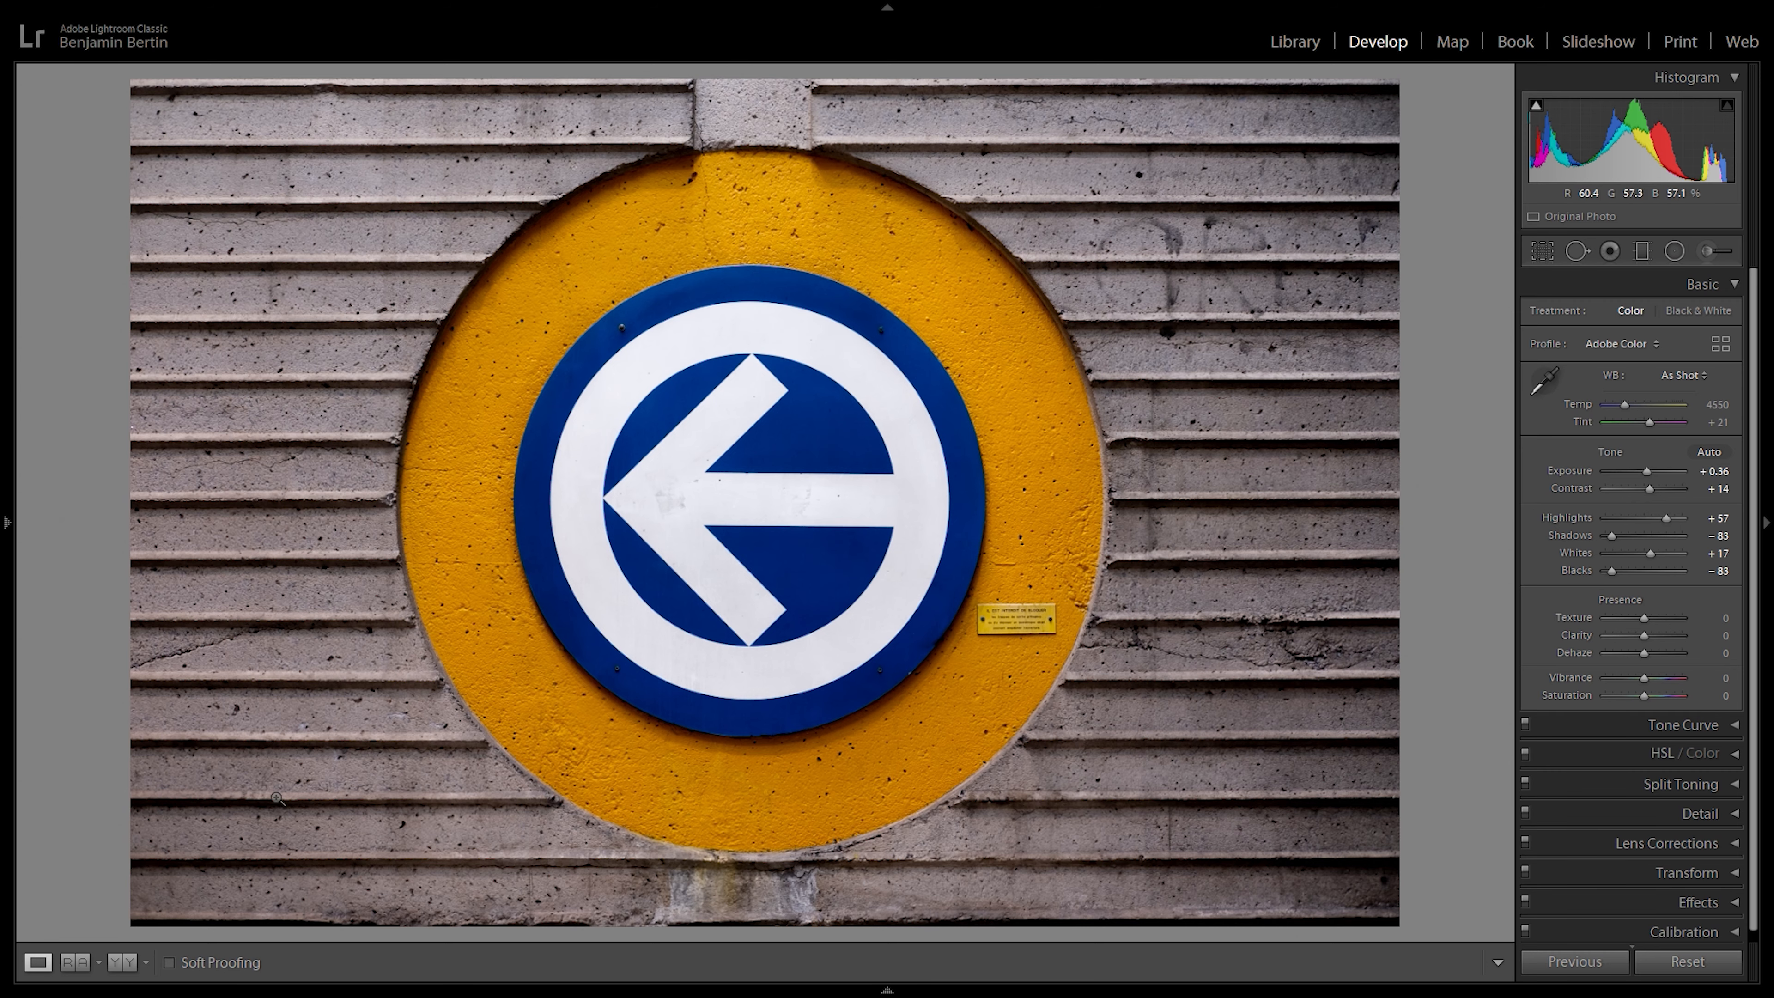
Step: Examine the concrete wall, yellow circle and arrow sign close up across the photo
click(381, 283)
drag(376, 277, 806, 692)
drag(619, 444, 549, 680)
drag(925, 505, 658, 414)
drag(900, 447, 759, 423)
drag(1025, 595, 685, 507)
click(687, 513)
Step: Try desaturating the photo with Saturation at -100 and -86, and reset Saturation to 0
drag(1646, 698, 1650, 698)
drag(1643, 694, 1593, 690)
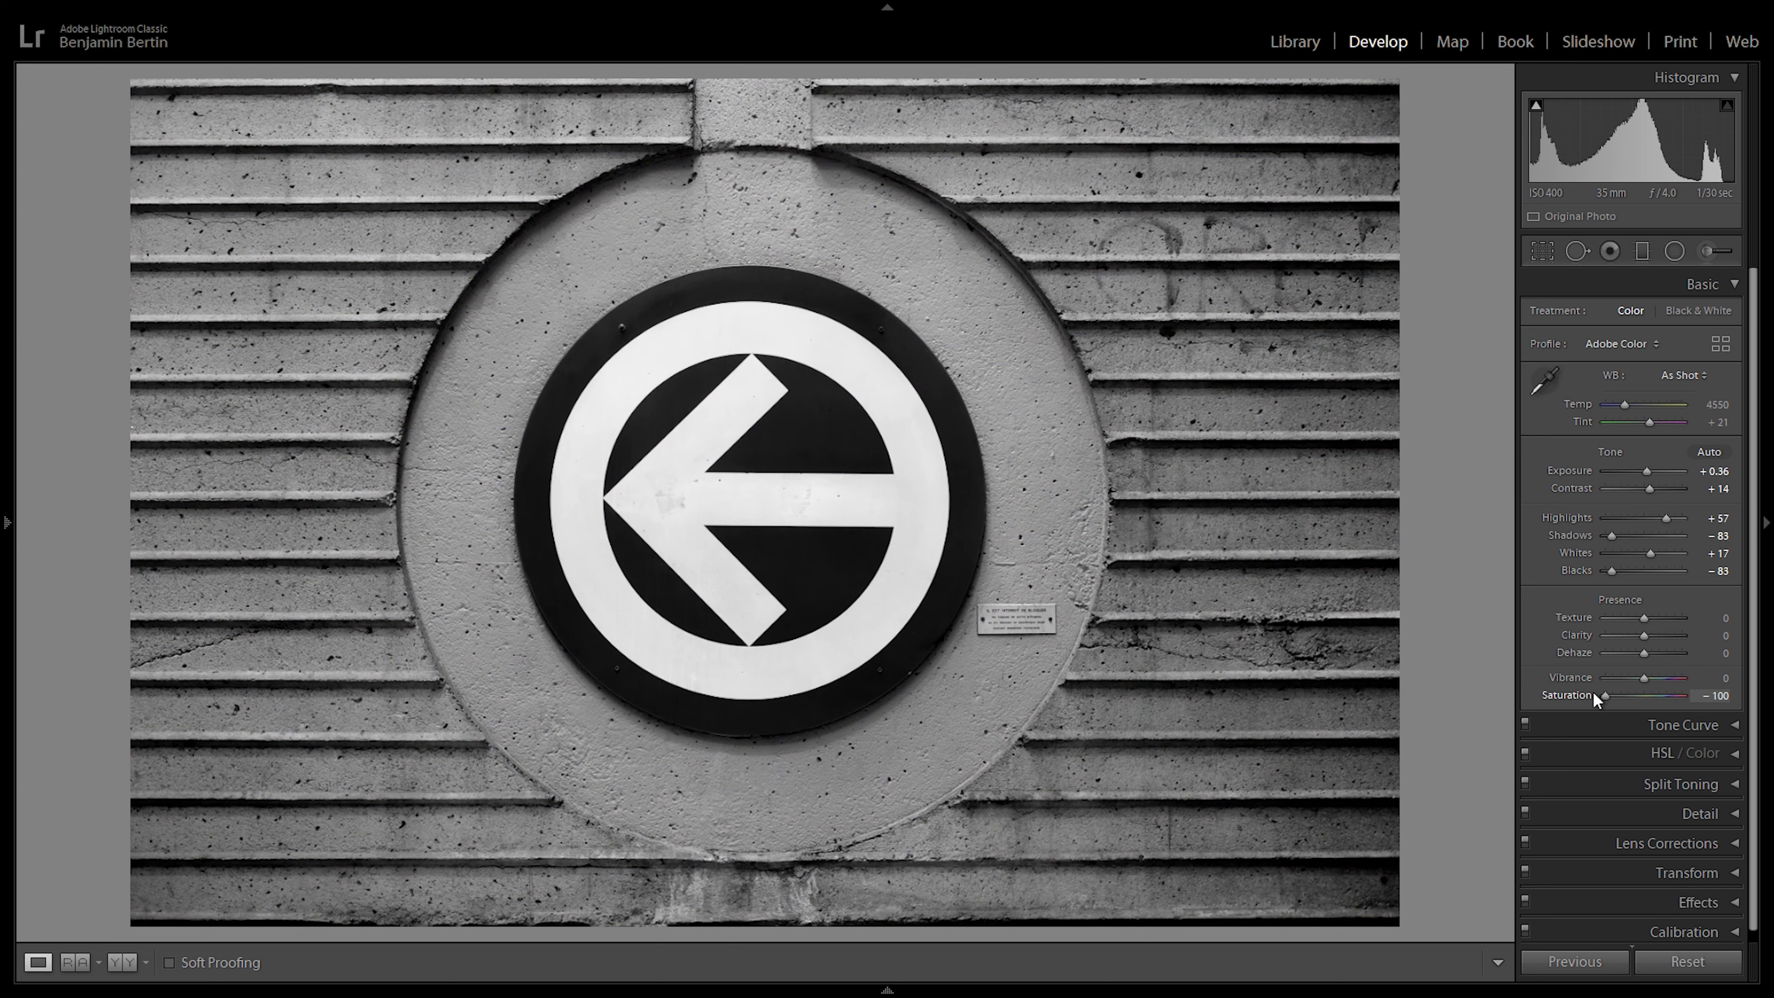
drag(1596, 690, 1611, 696)
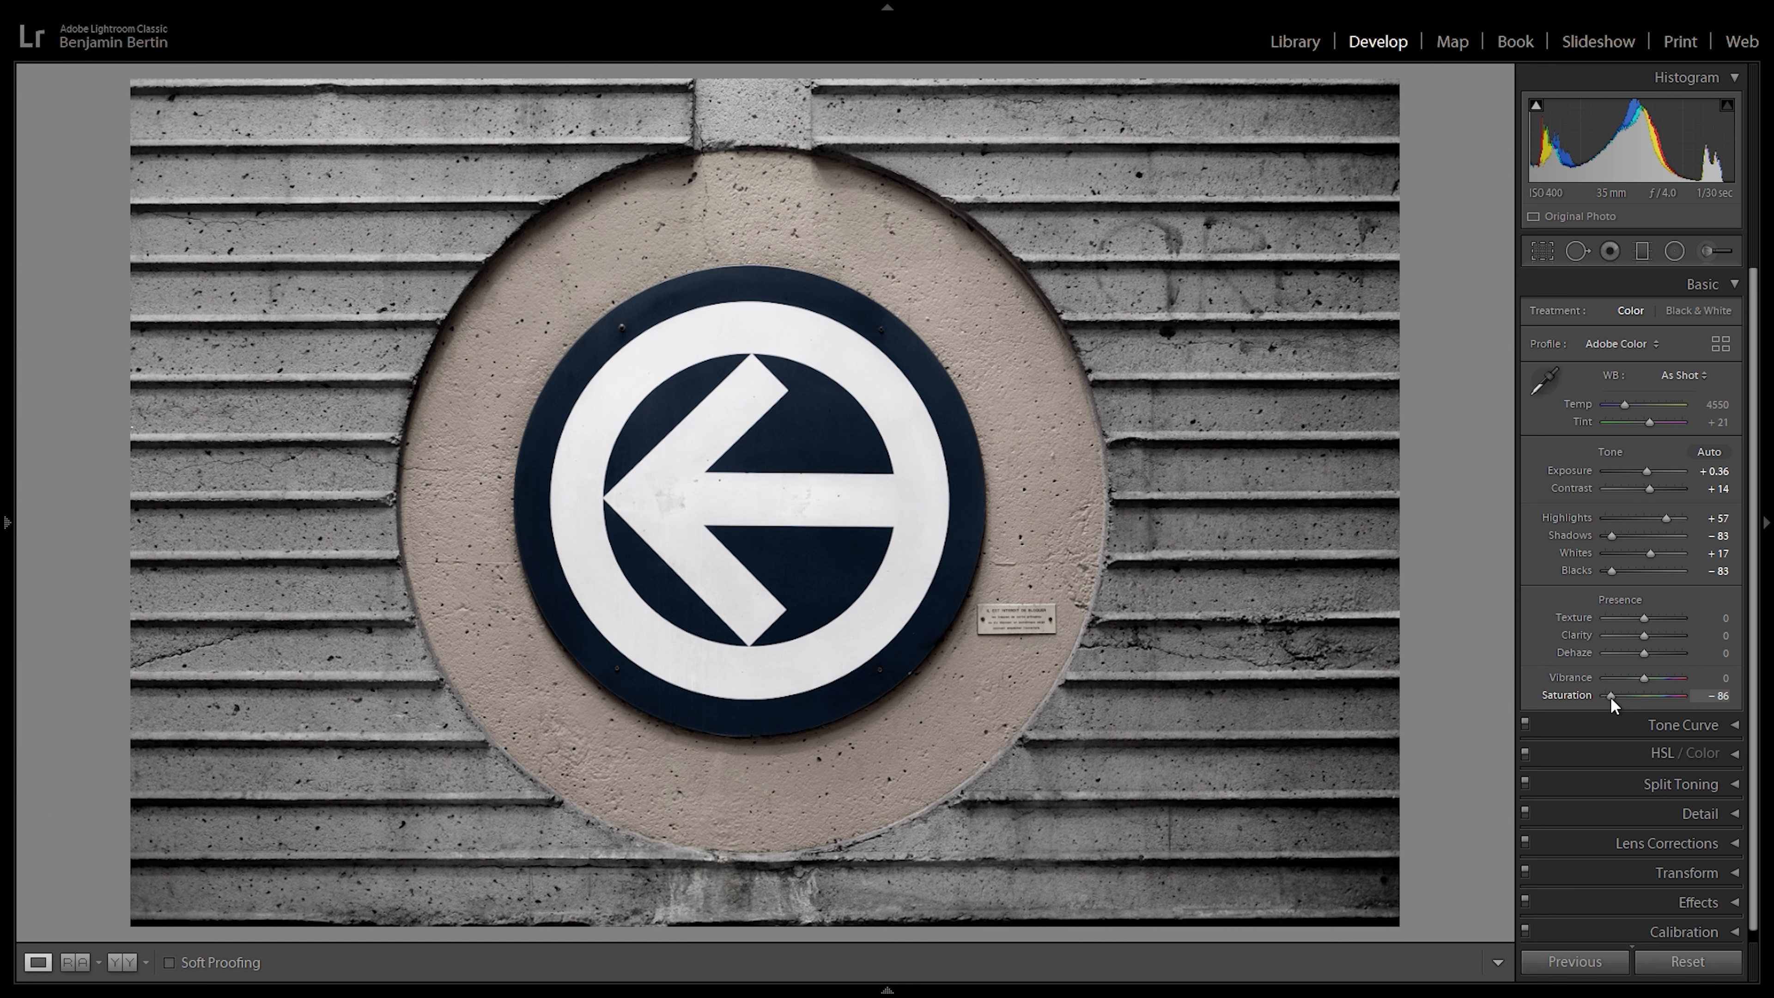
double_click(1611, 696)
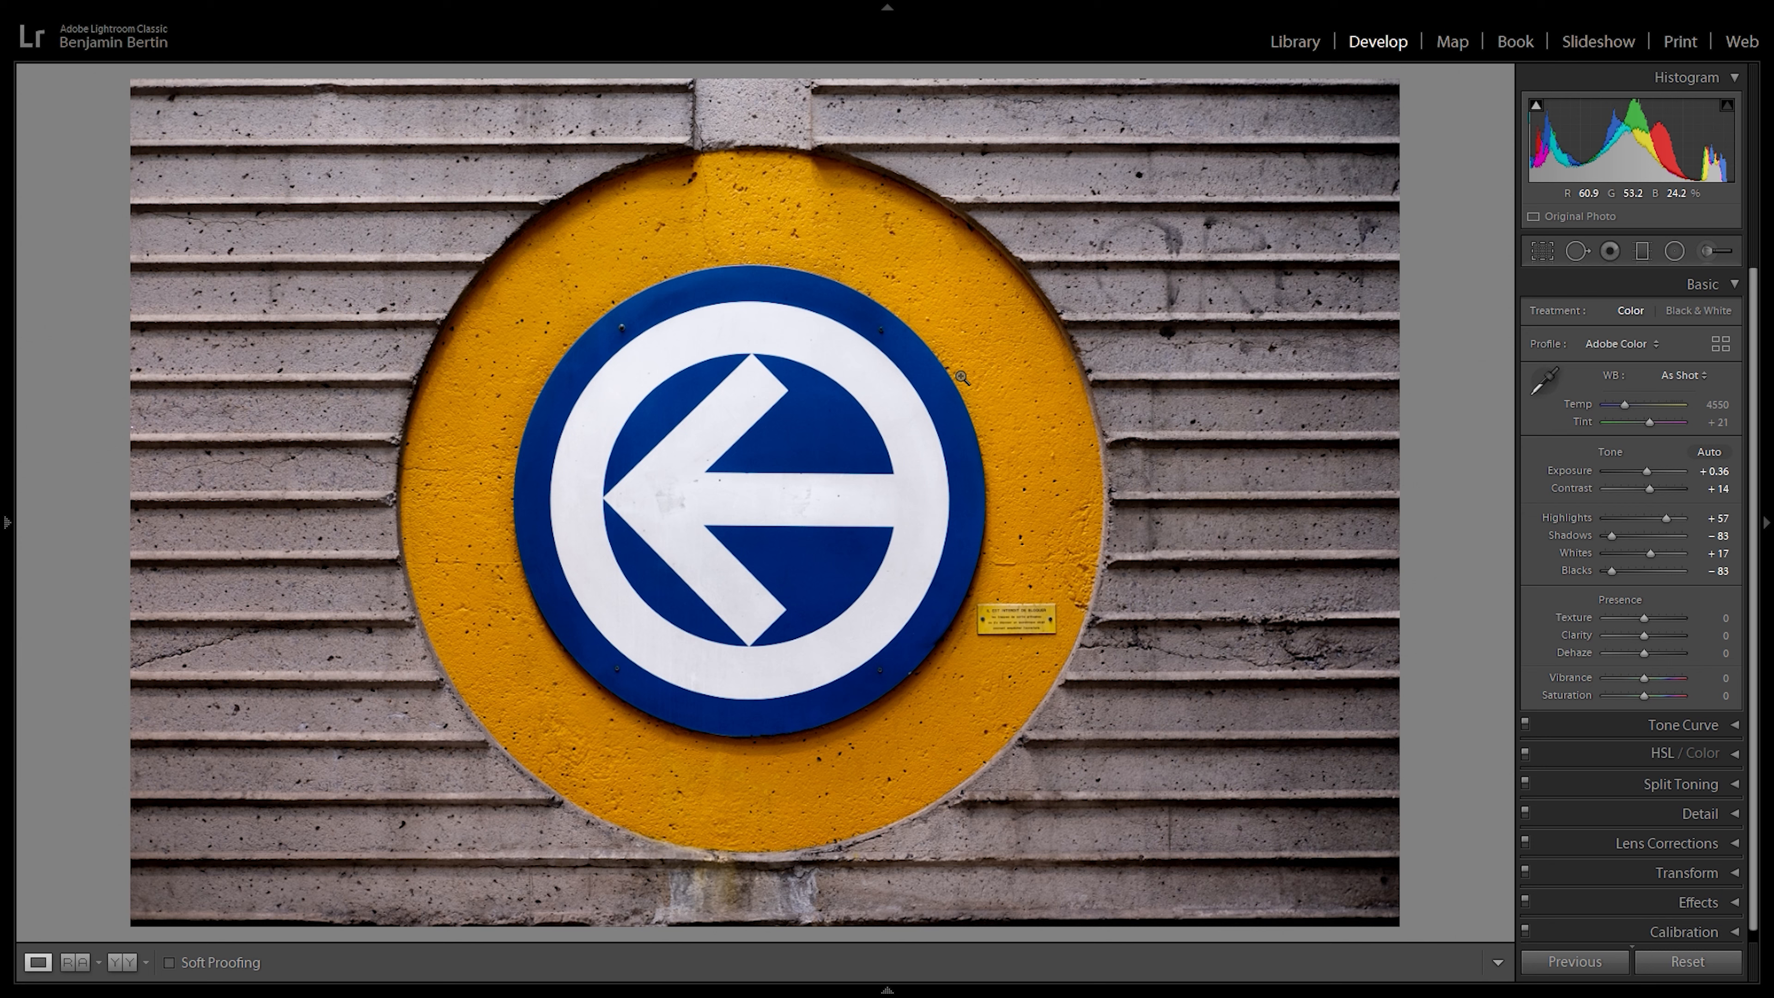
drag(1644, 693, 1603, 689)
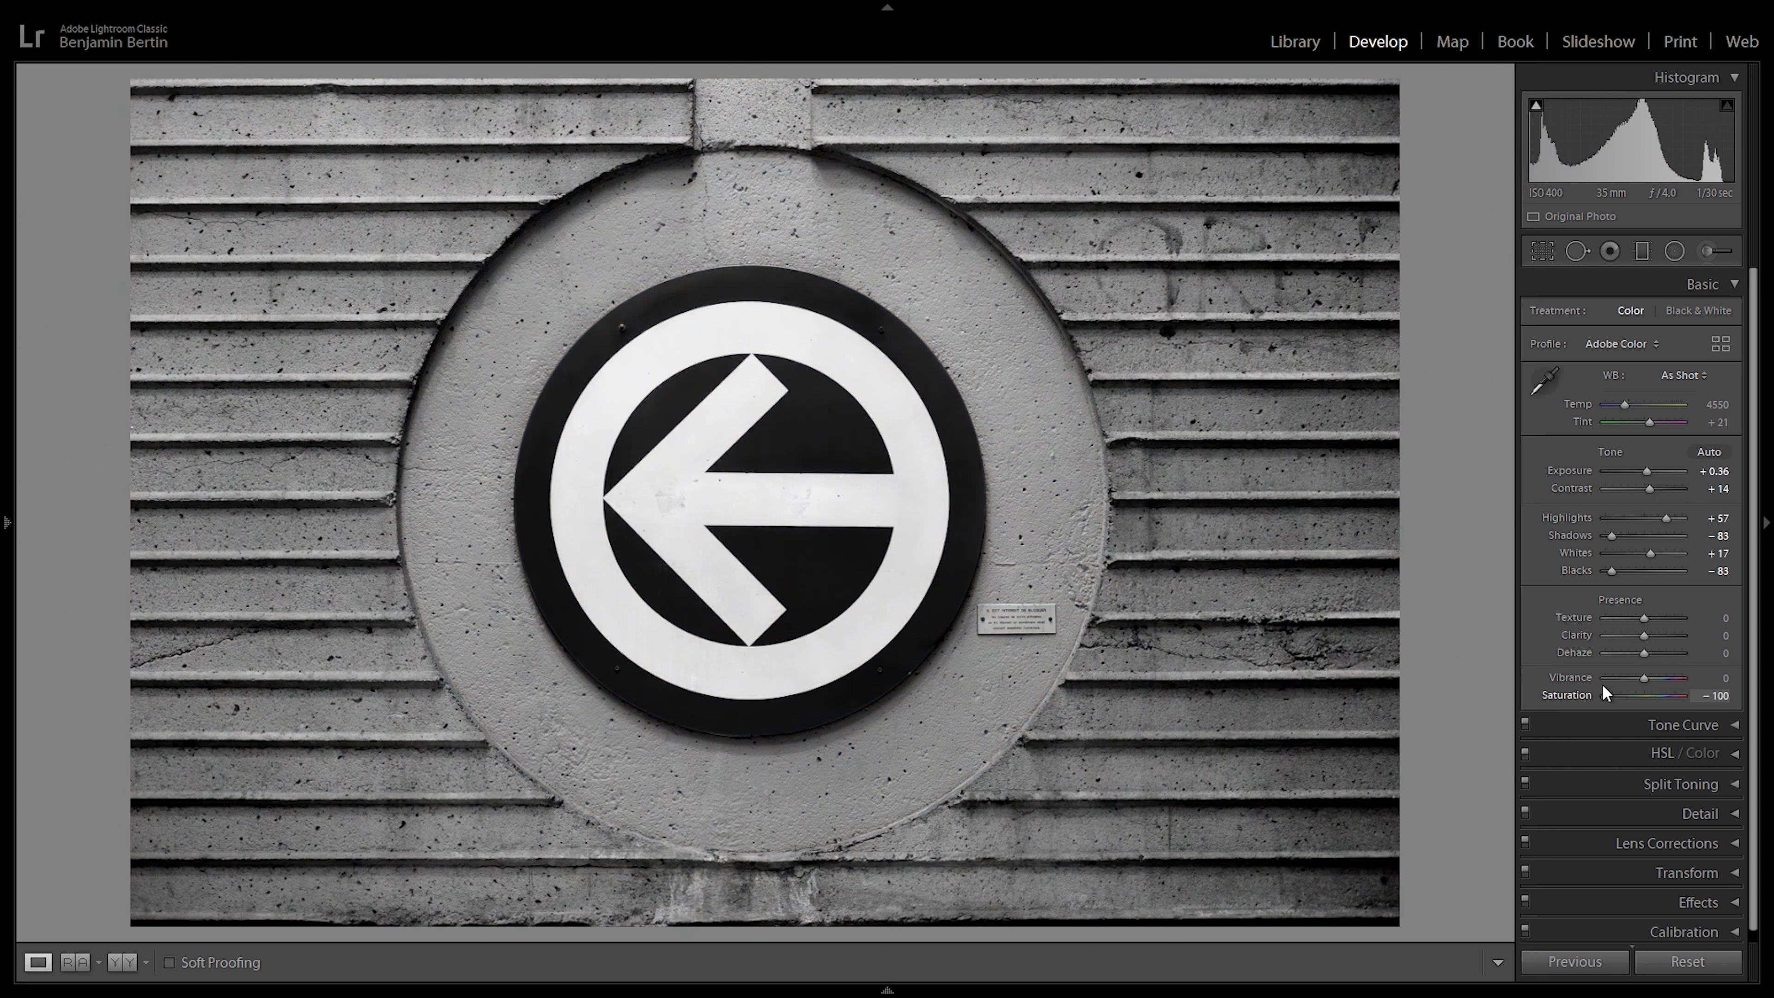
double_click(1602, 696)
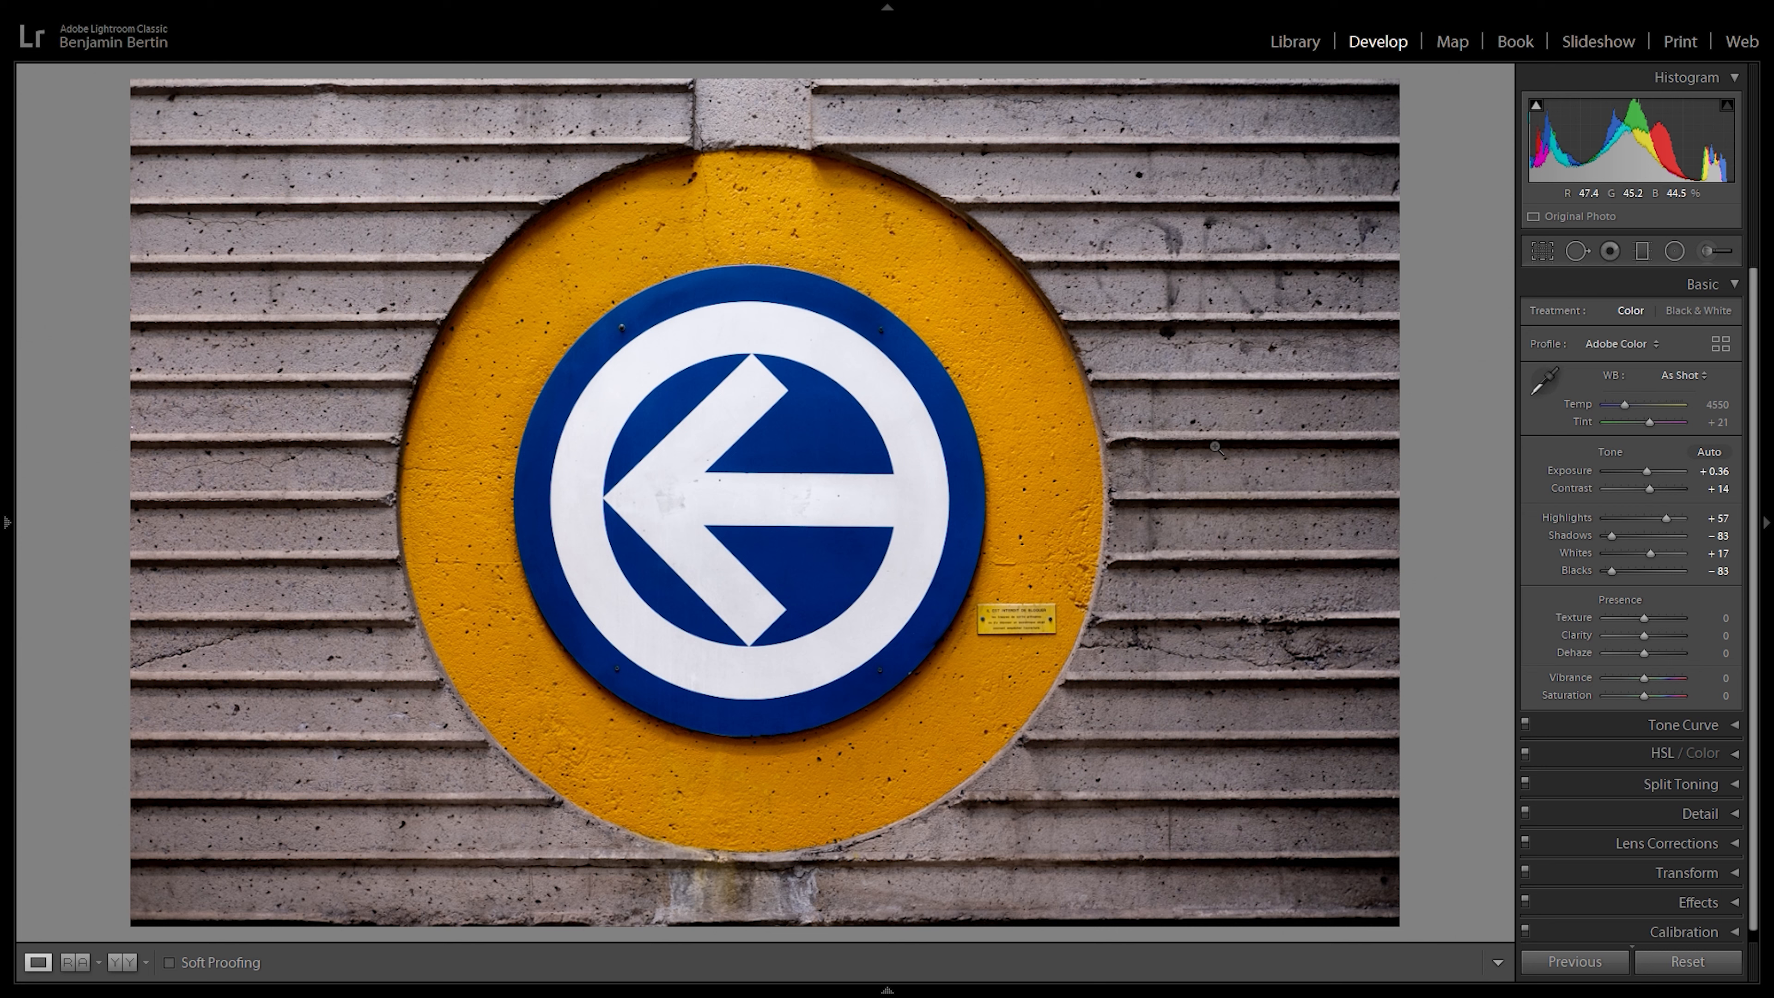
Step: Compare the photo before and after the edits and examine the yellow circle's edge and the concrete texture close up
key(super+space)
key(backslash)
key(backslash)
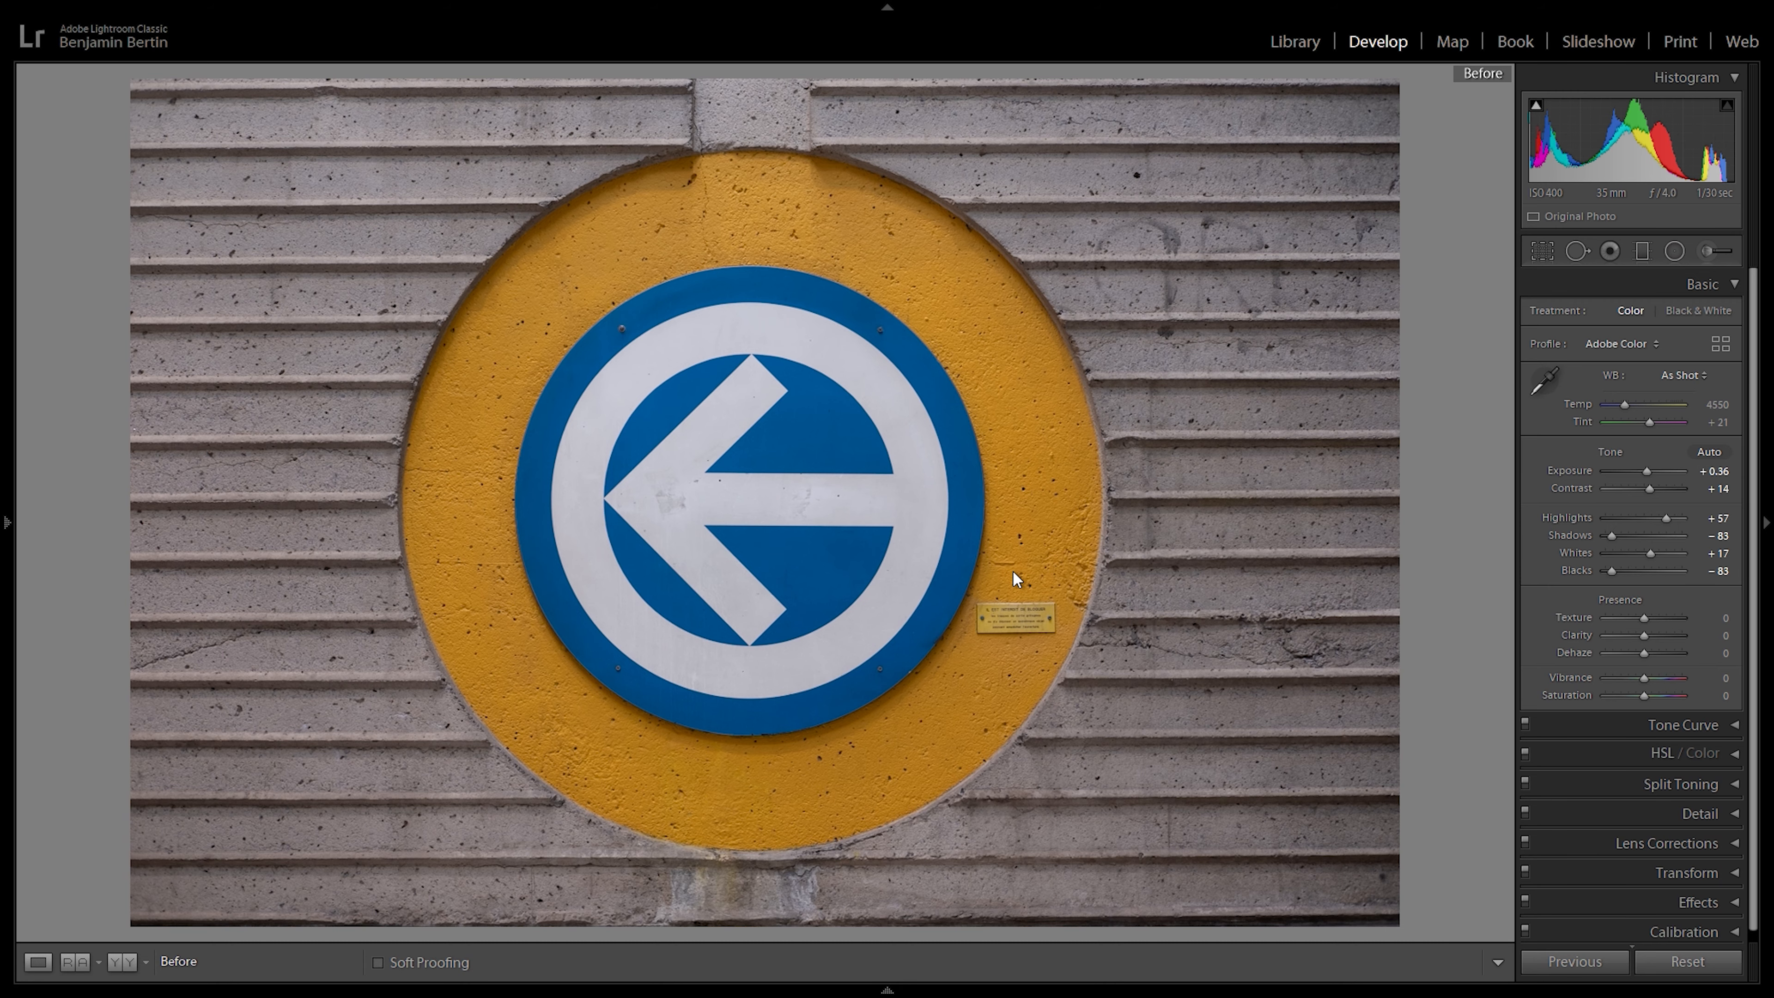
key(backslash)
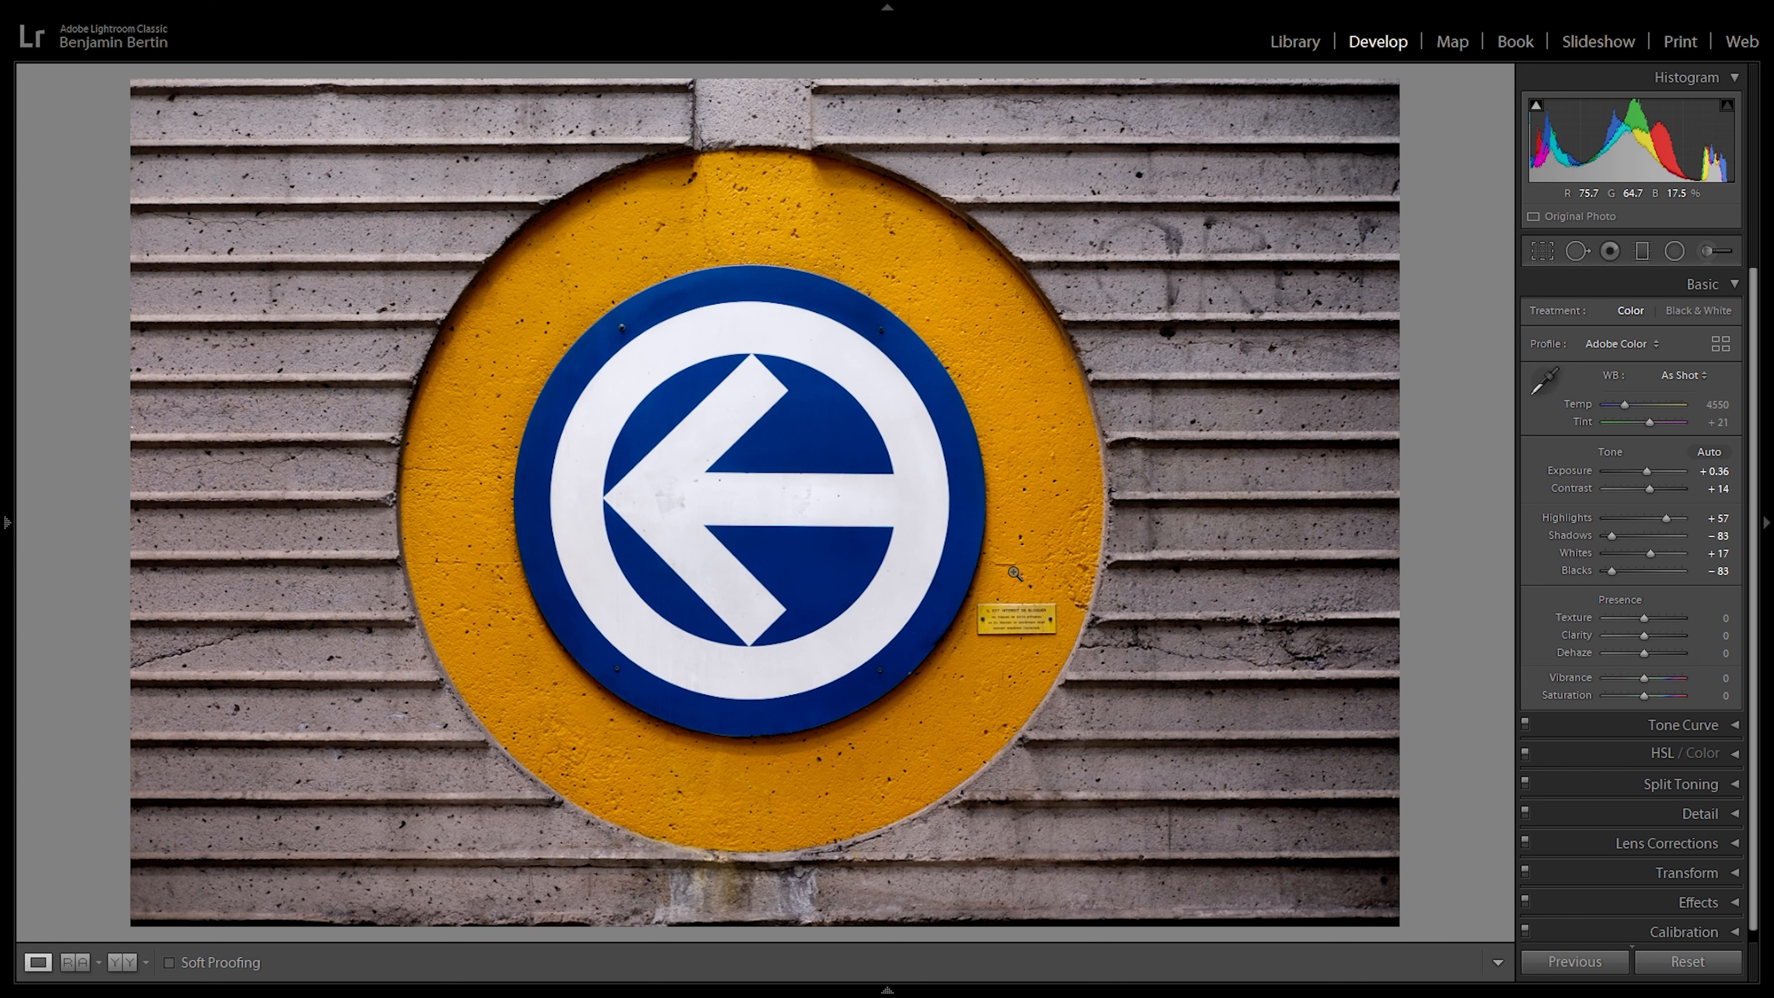
key(backslash)
key(backslash)
click(1046, 341)
drag(1228, 448, 1057, 527)
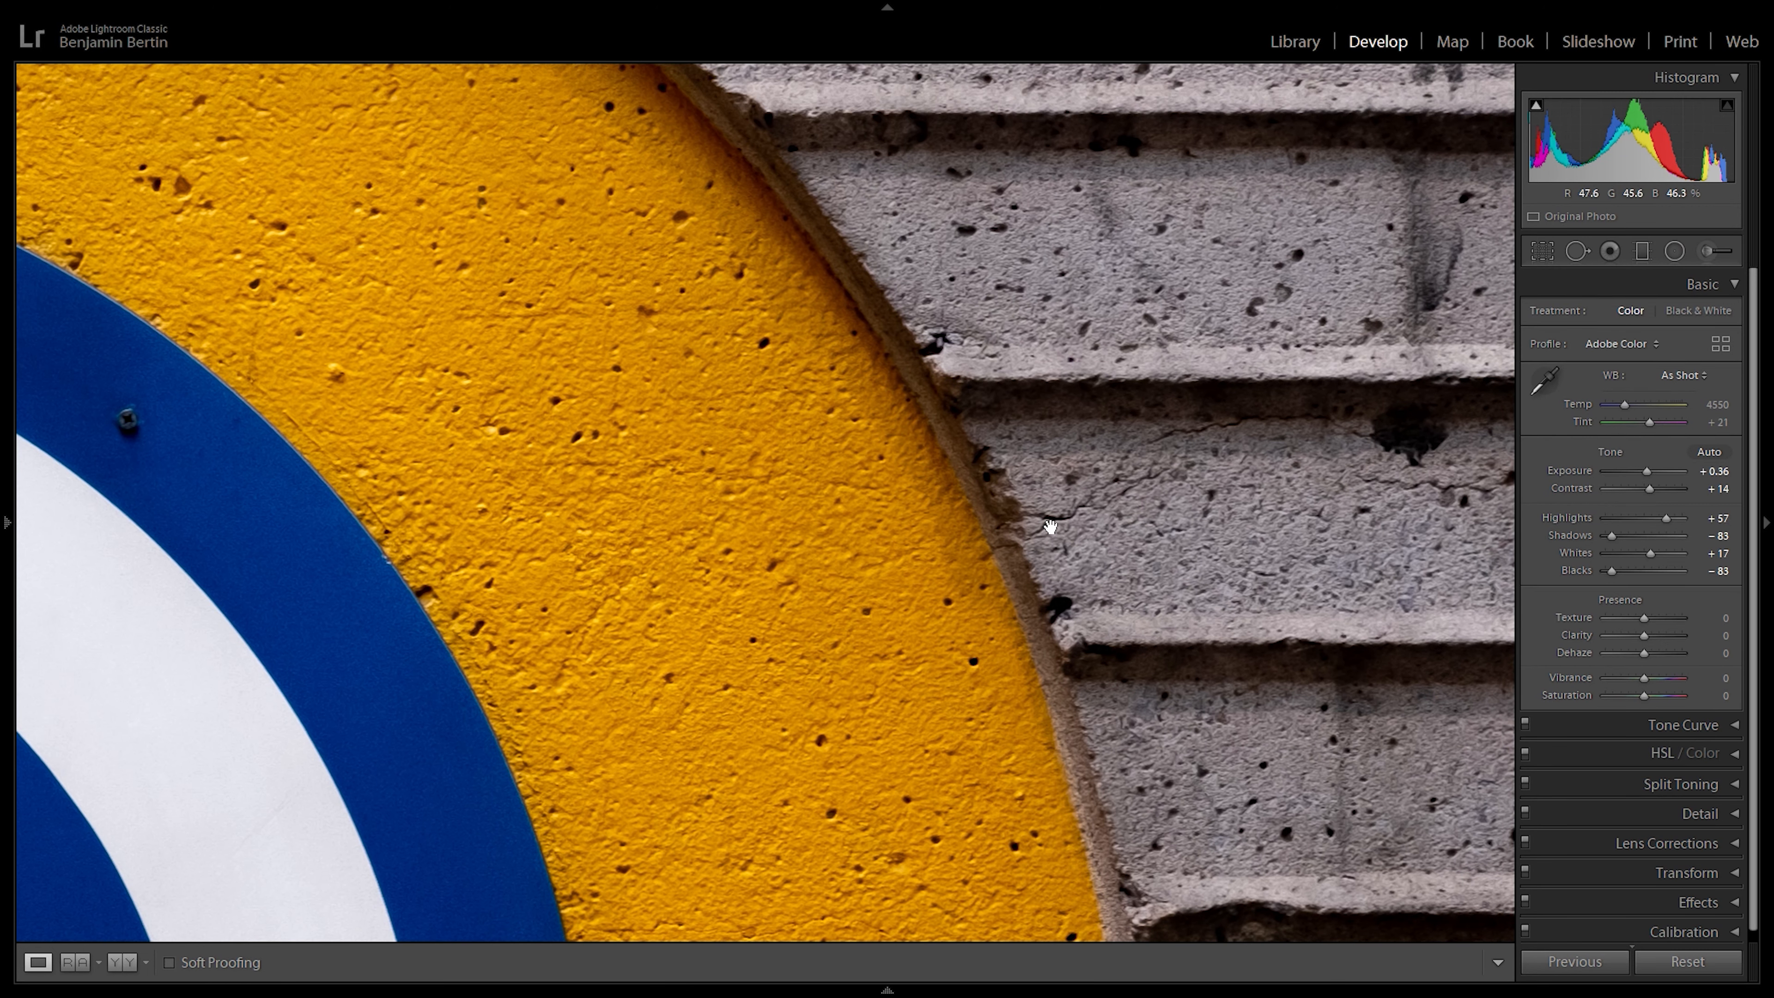
drag(776, 166, 956, 451)
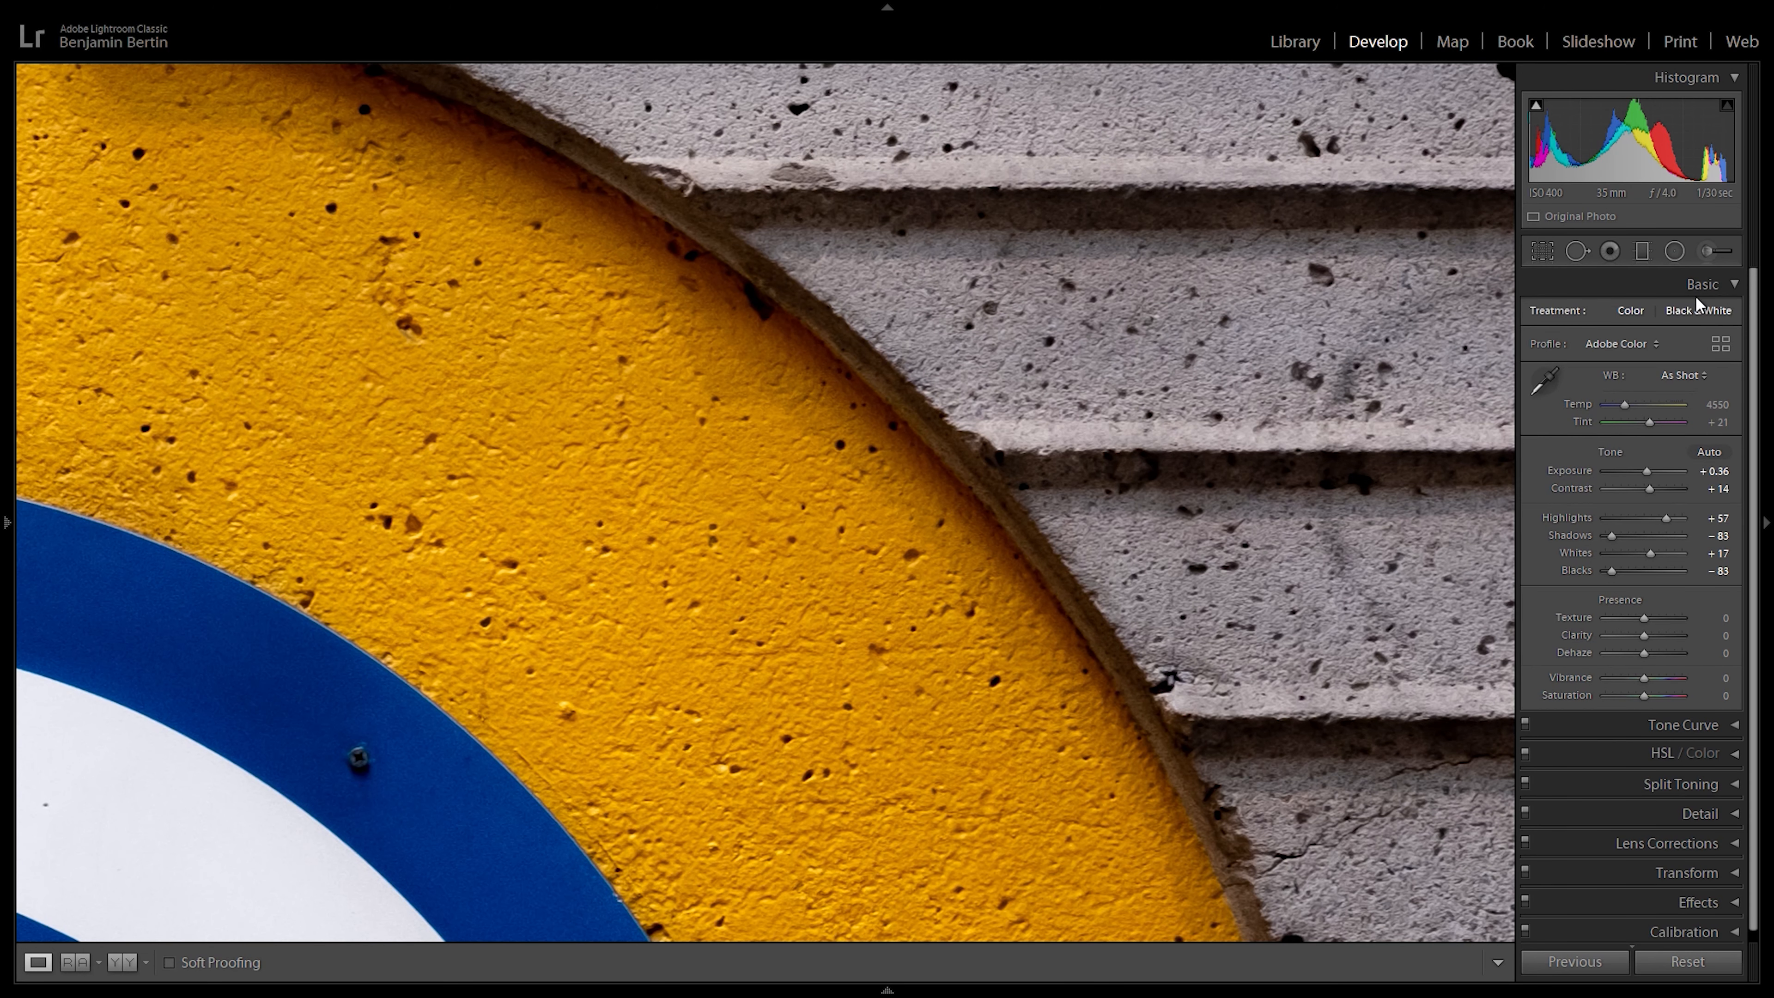
click(1702, 284)
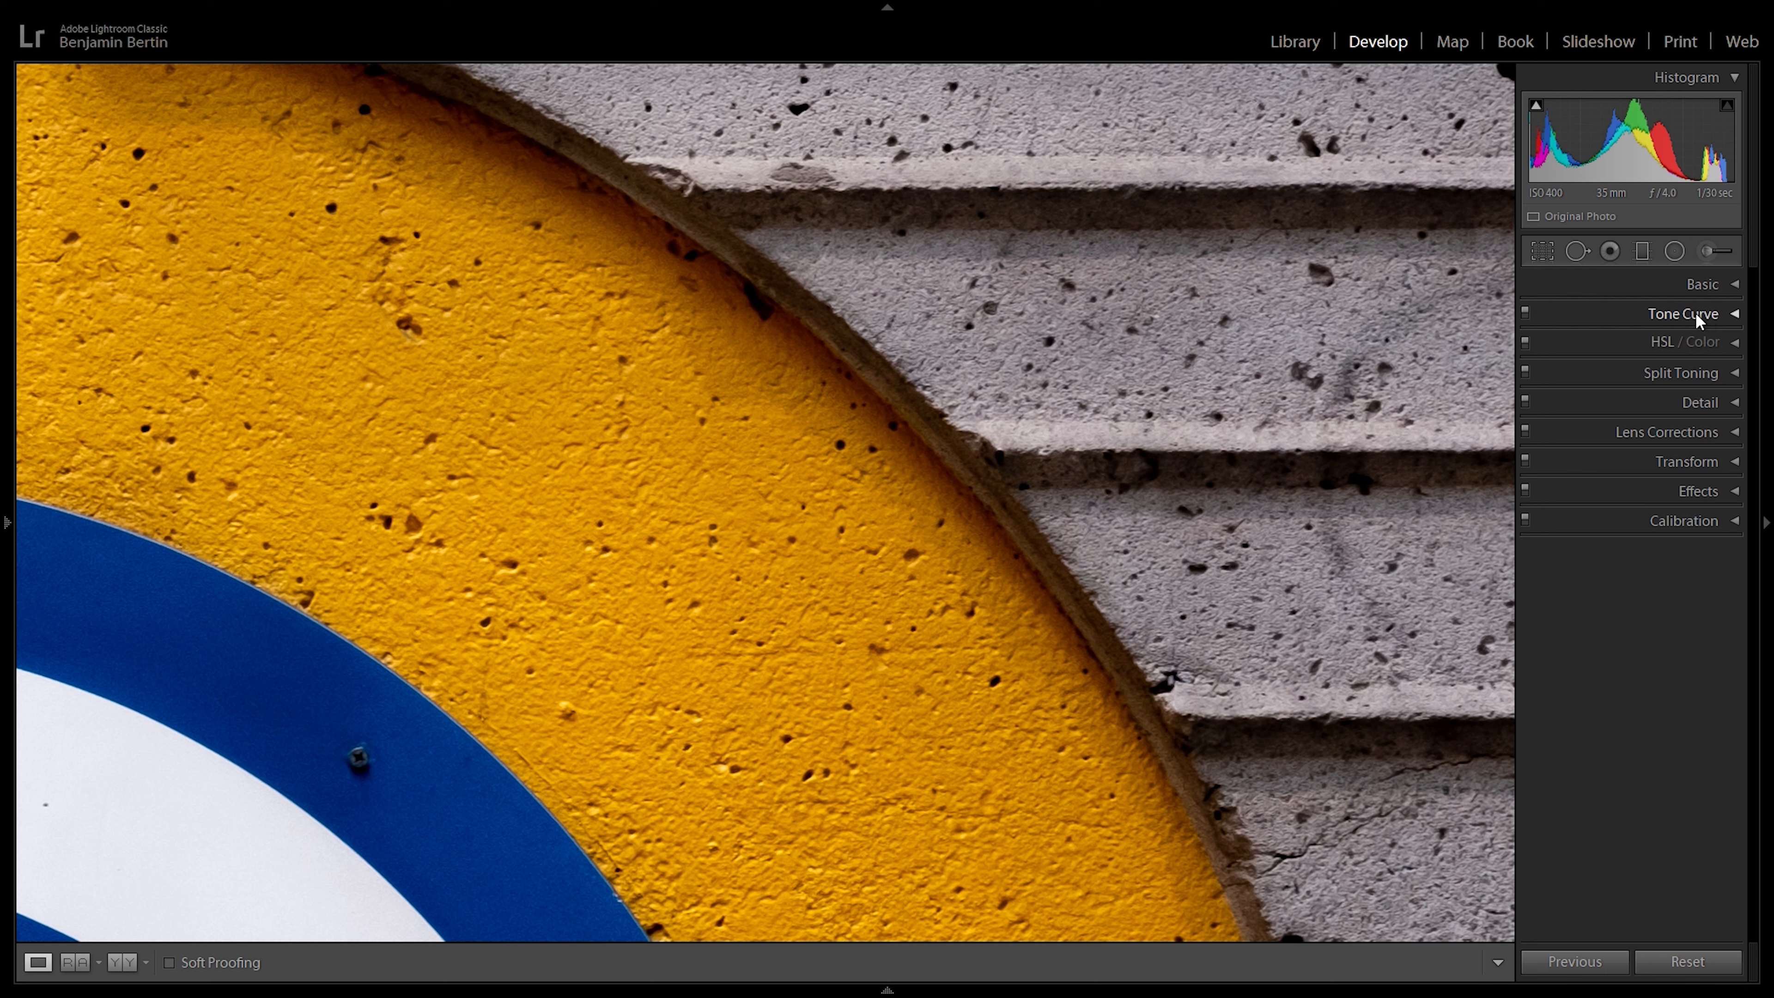
click(1683, 314)
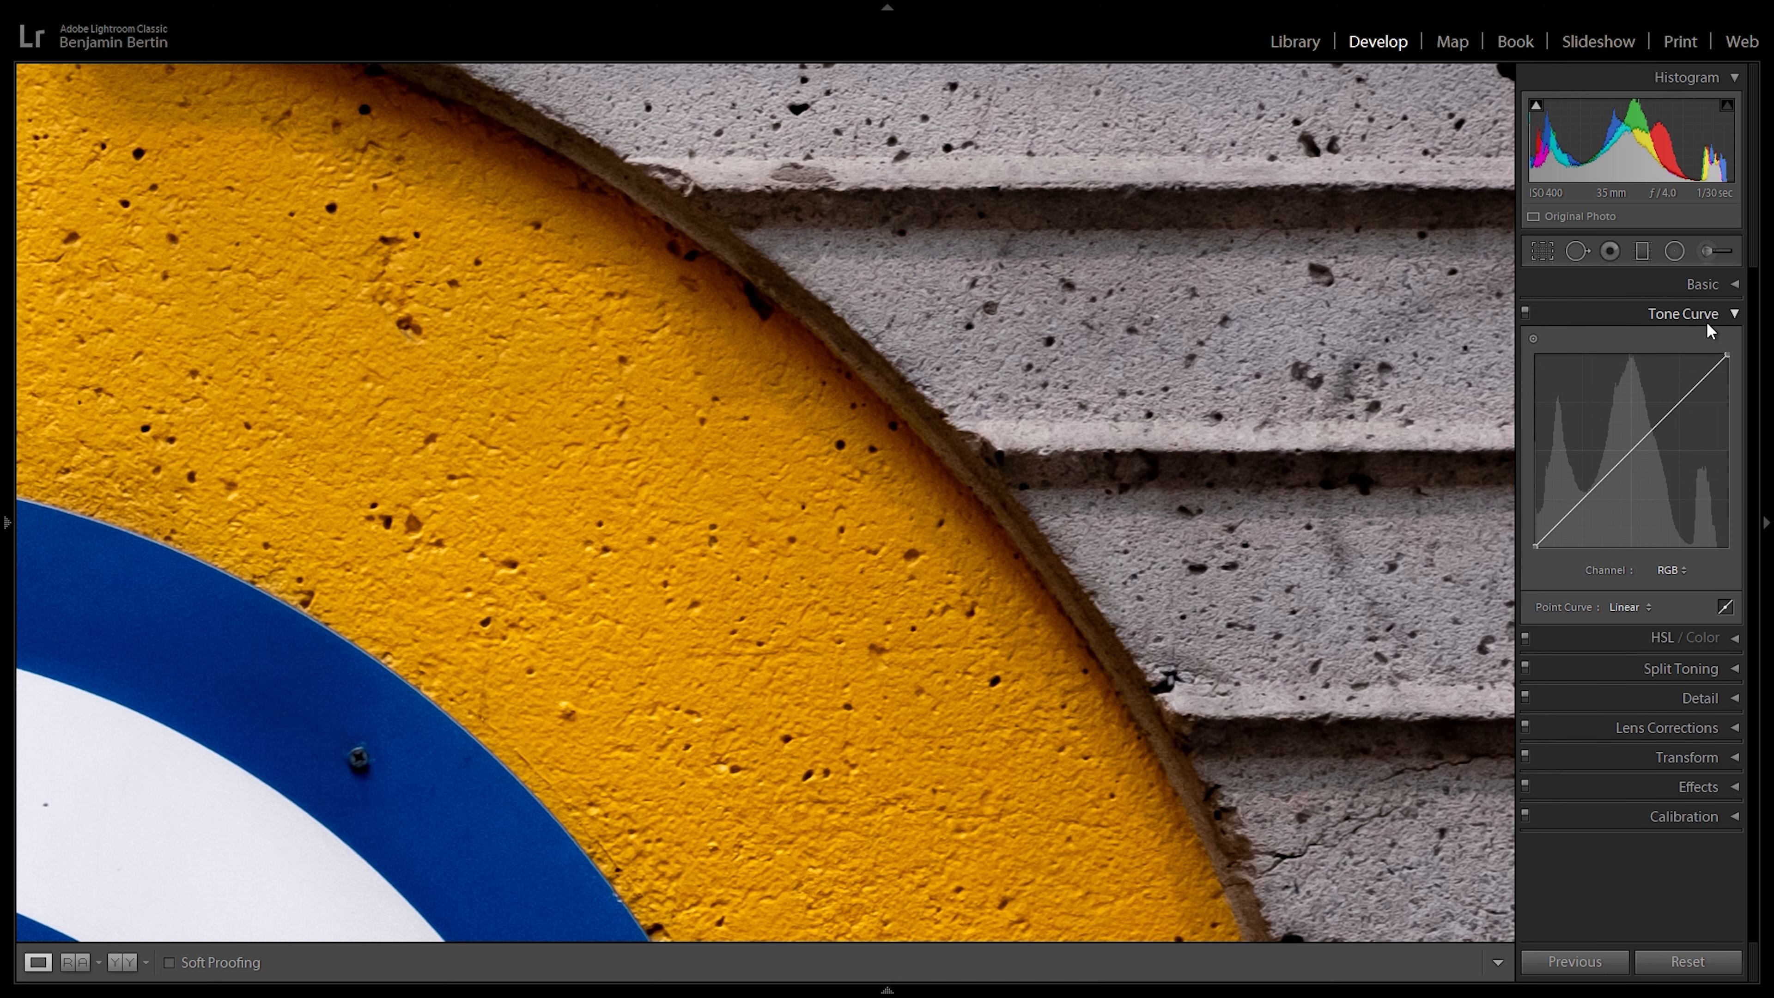
click(1722, 283)
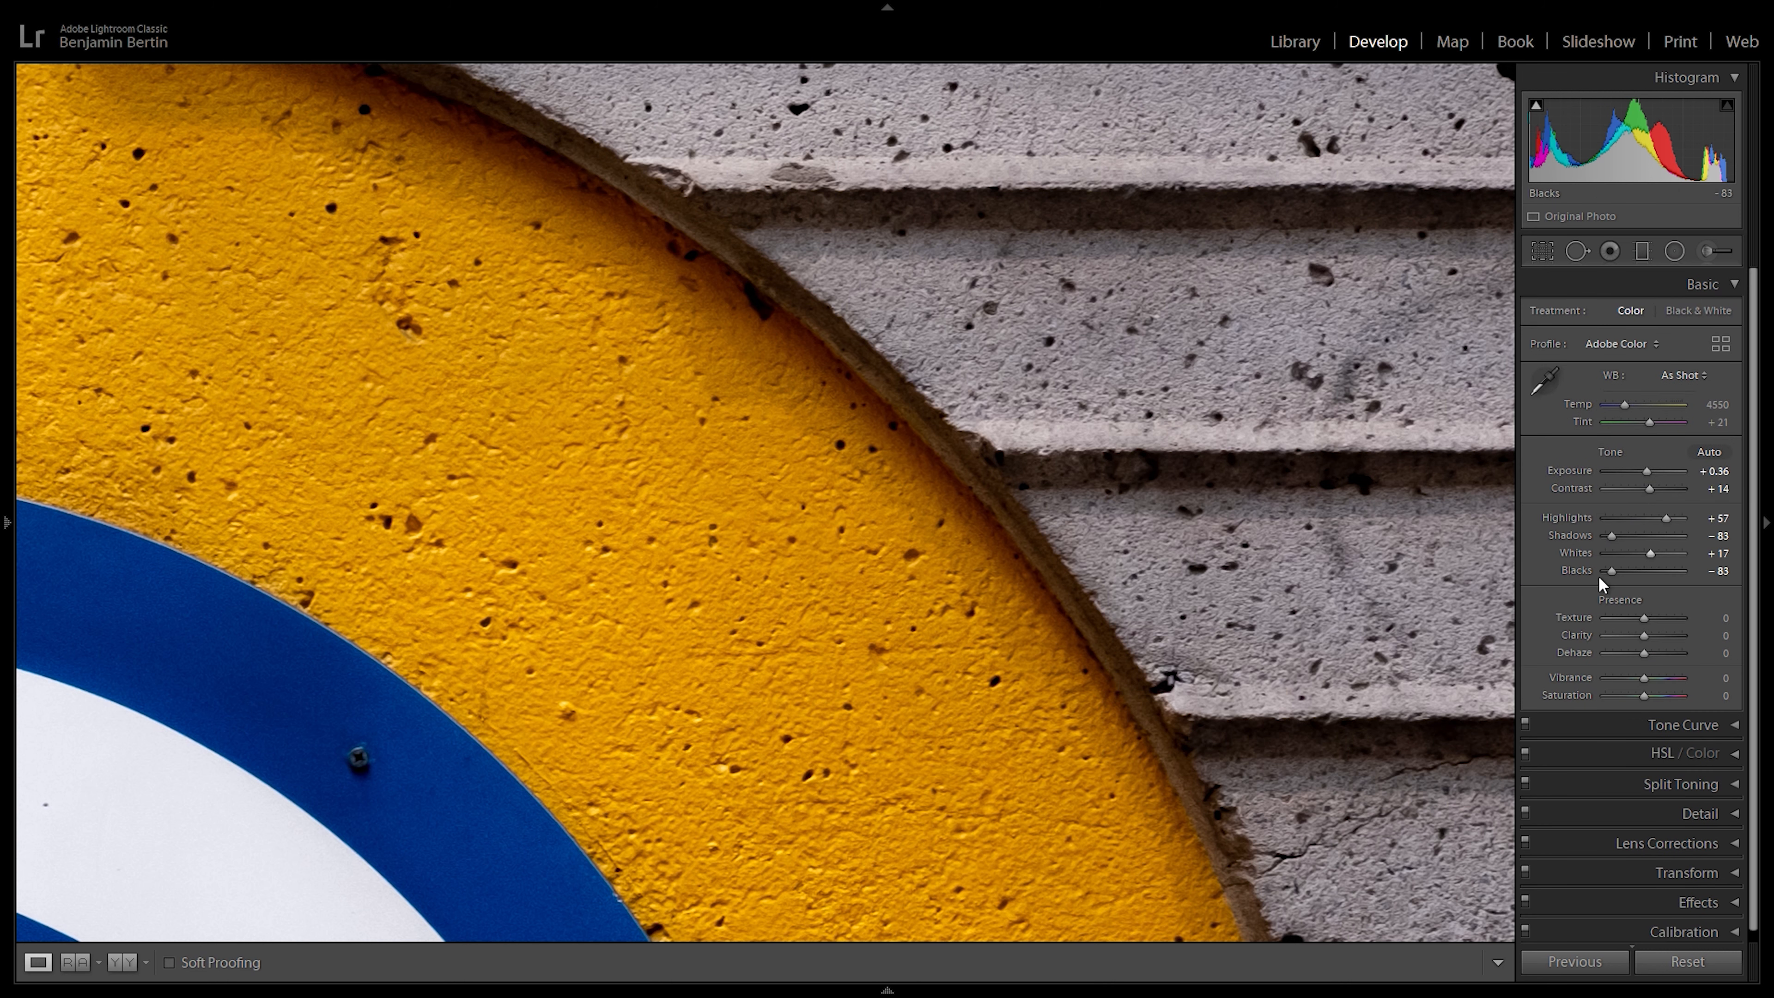
click(1704, 283)
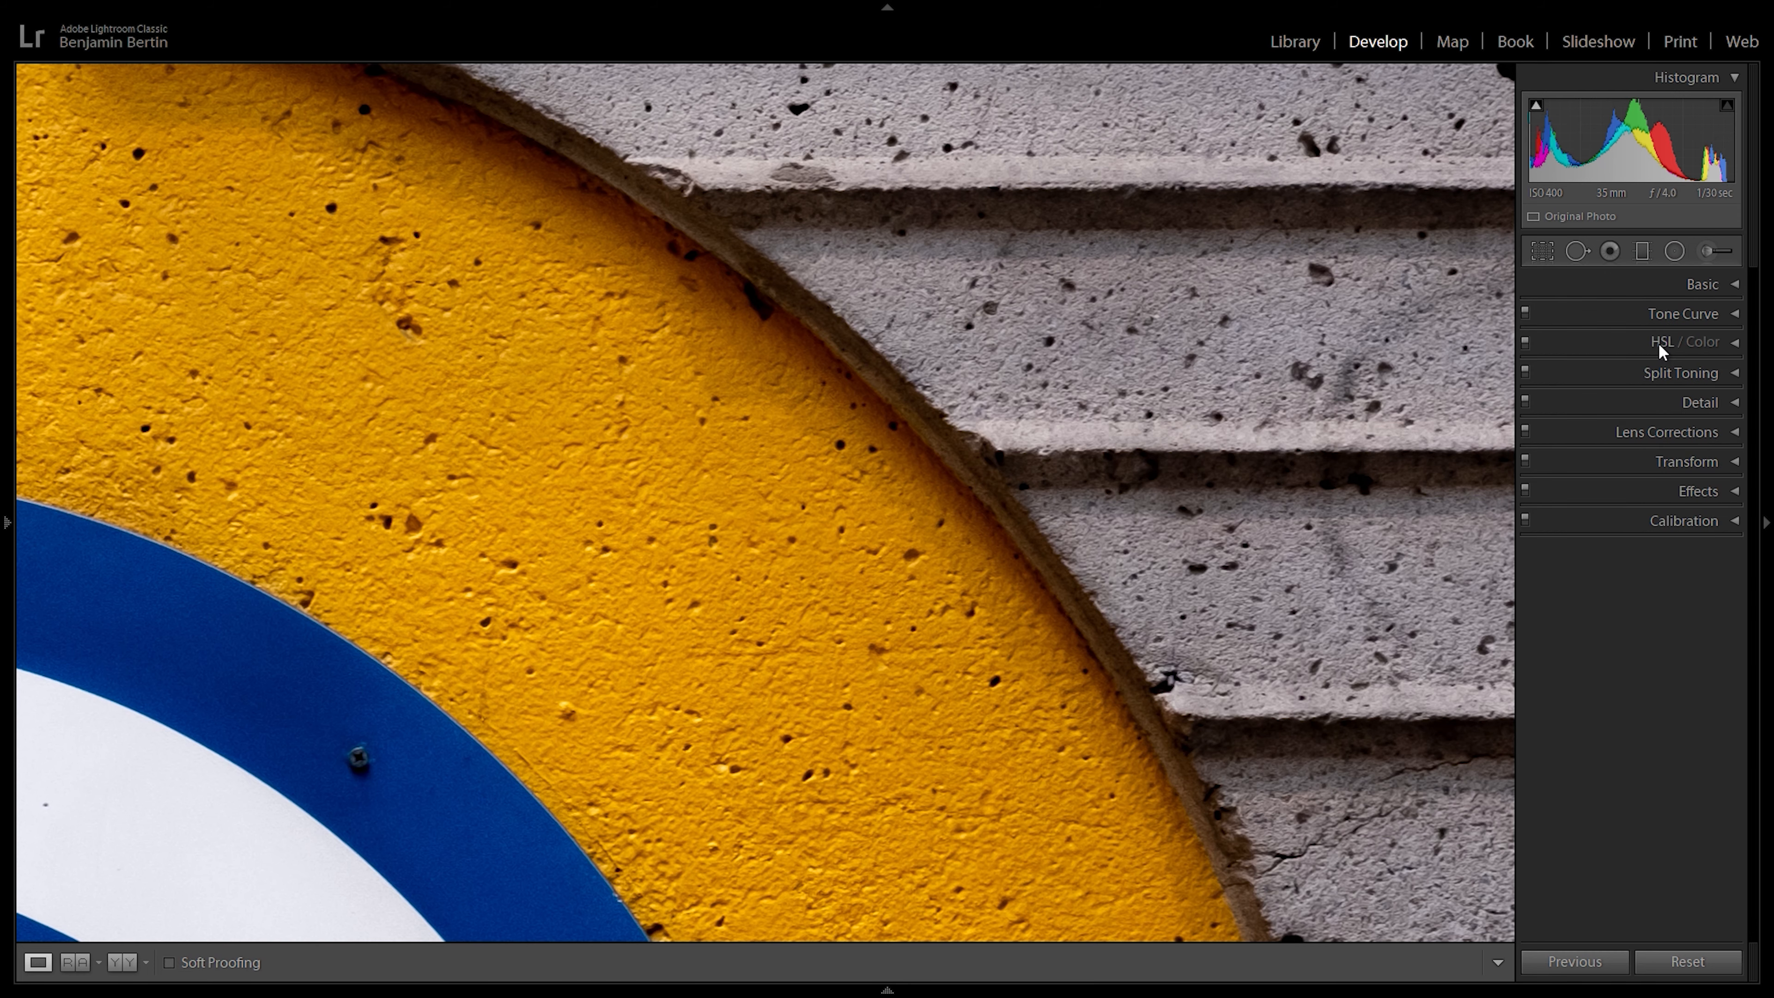
Step: Try shifting the hue of the Yellow range toward orange in the HSL adjustments, and reset it to 0
key(z)
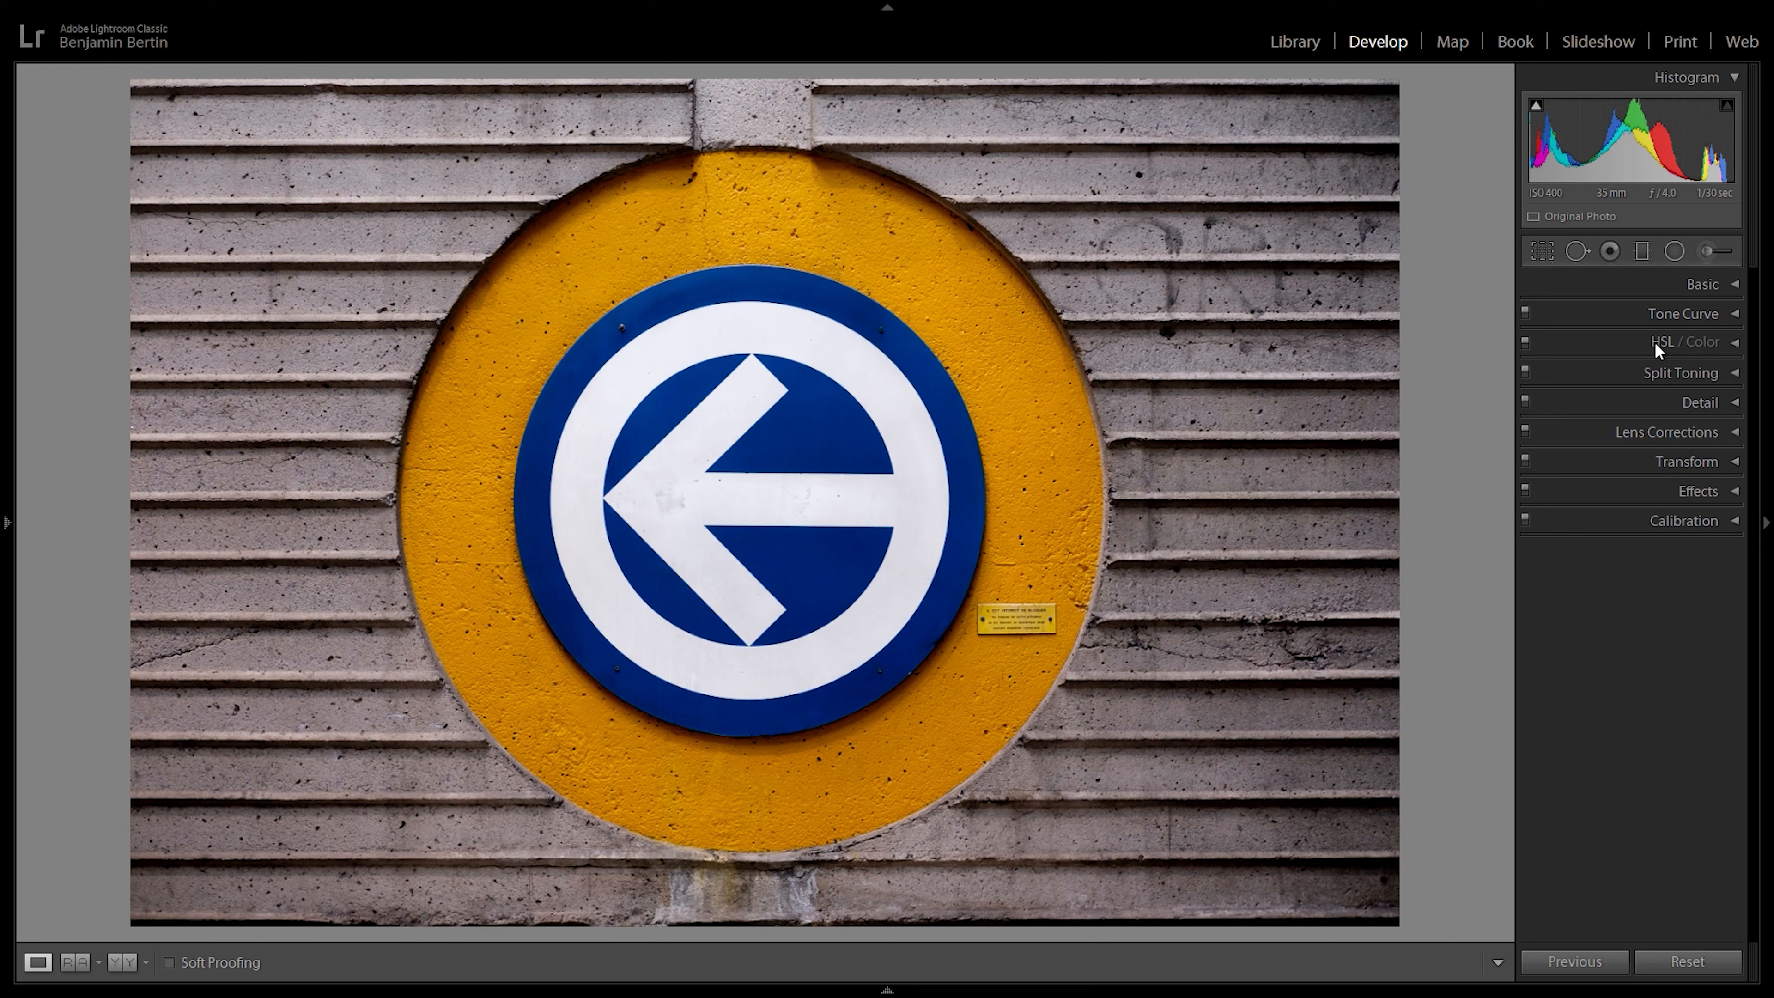
click(1658, 347)
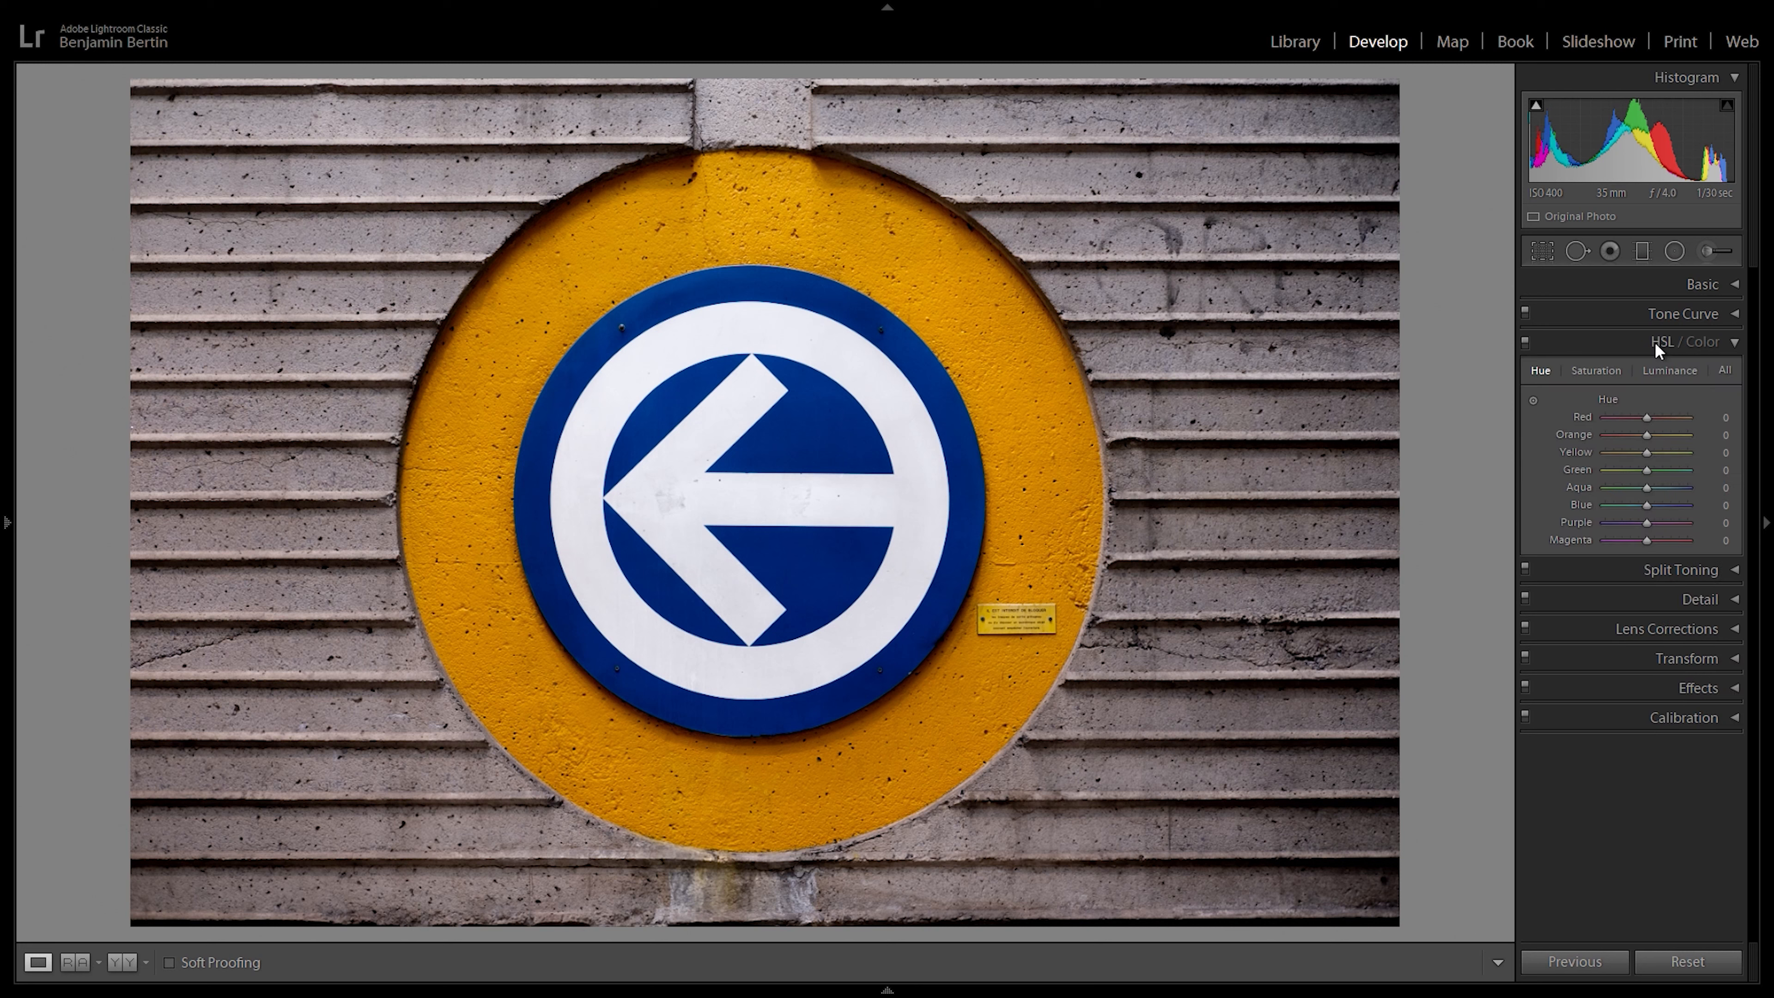
drag(1645, 452, 1596, 448)
double_click(1598, 452)
click(1734, 343)
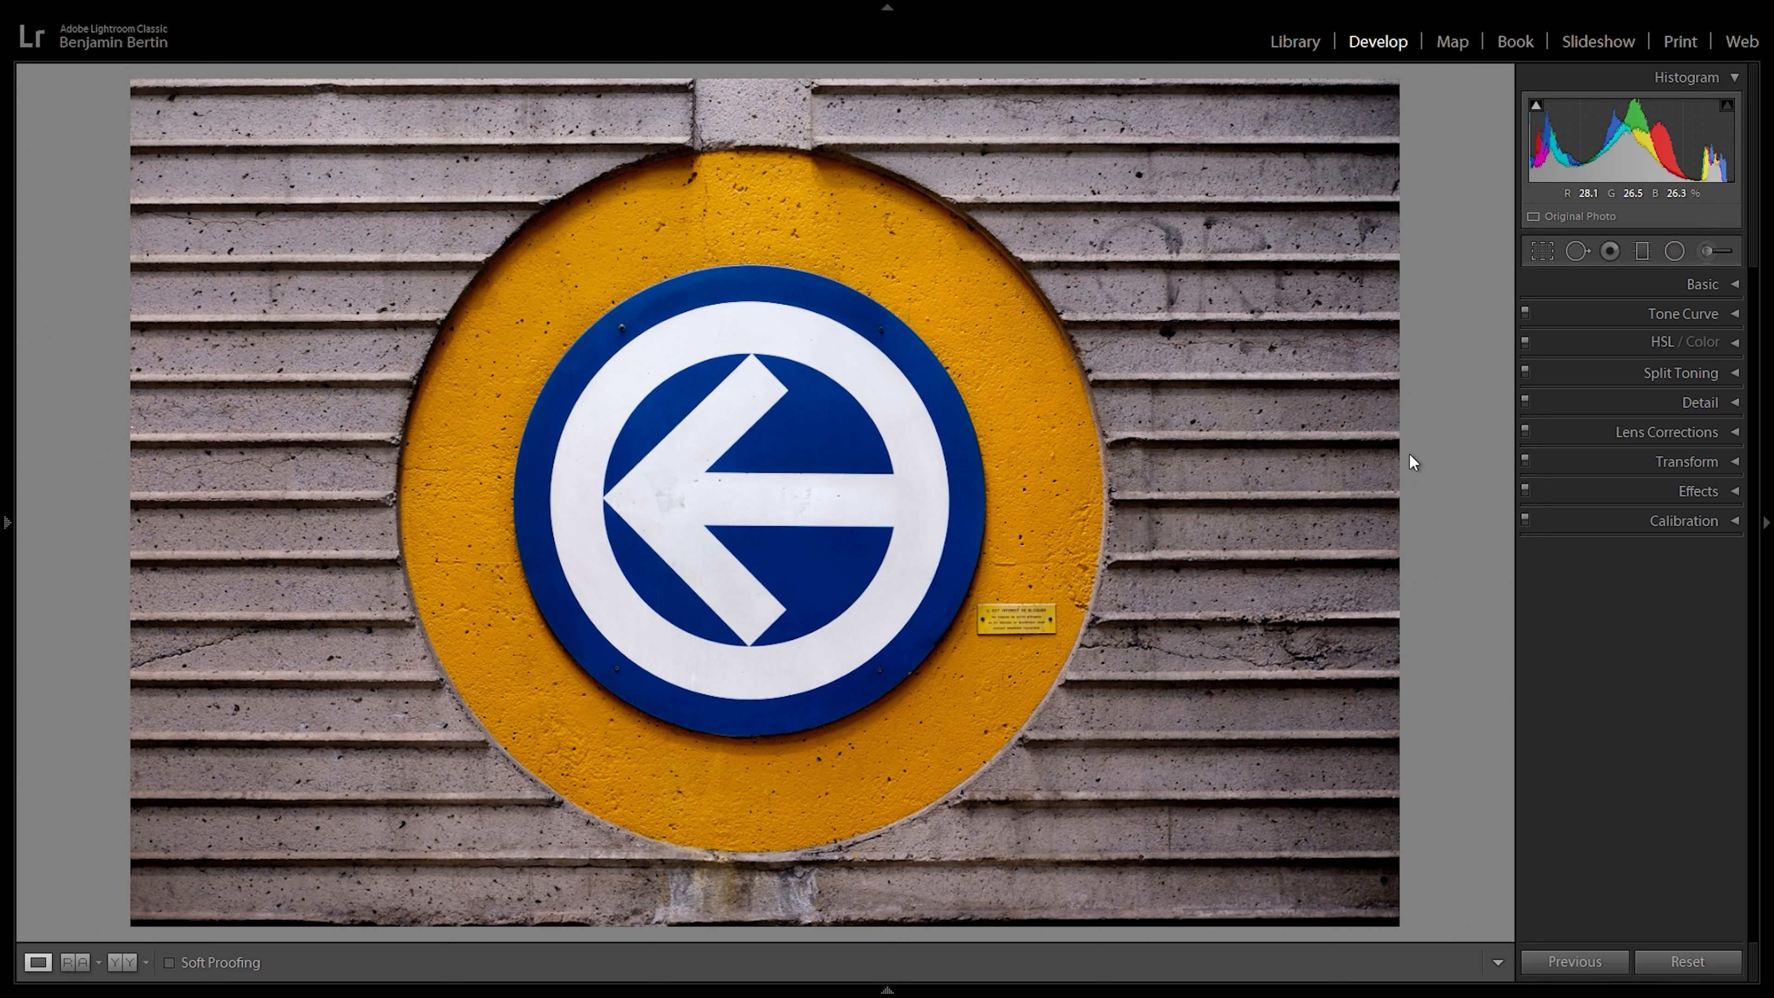
Step: Try sharpening the photo with Amount at 150 while viewing the yellow circle's edge close up, and reset the Amount
click(1698, 400)
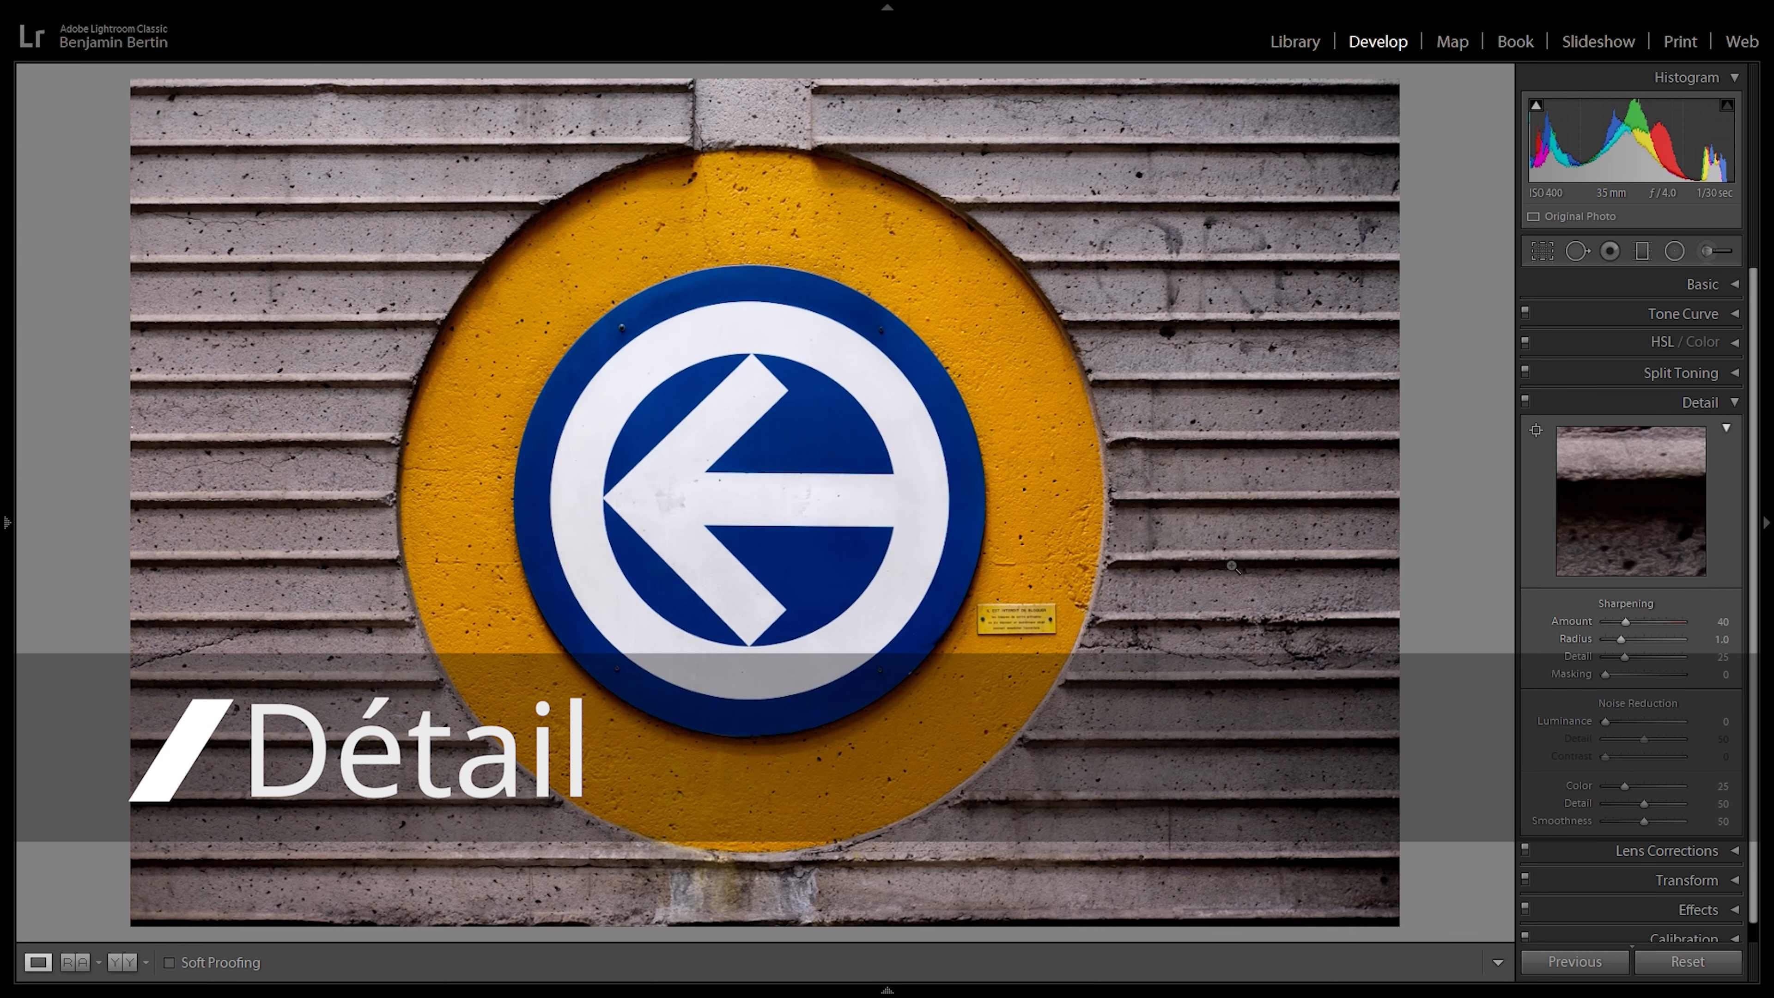
click(1089, 503)
drag(1089, 503, 760, 483)
drag(858, 606, 914, 603)
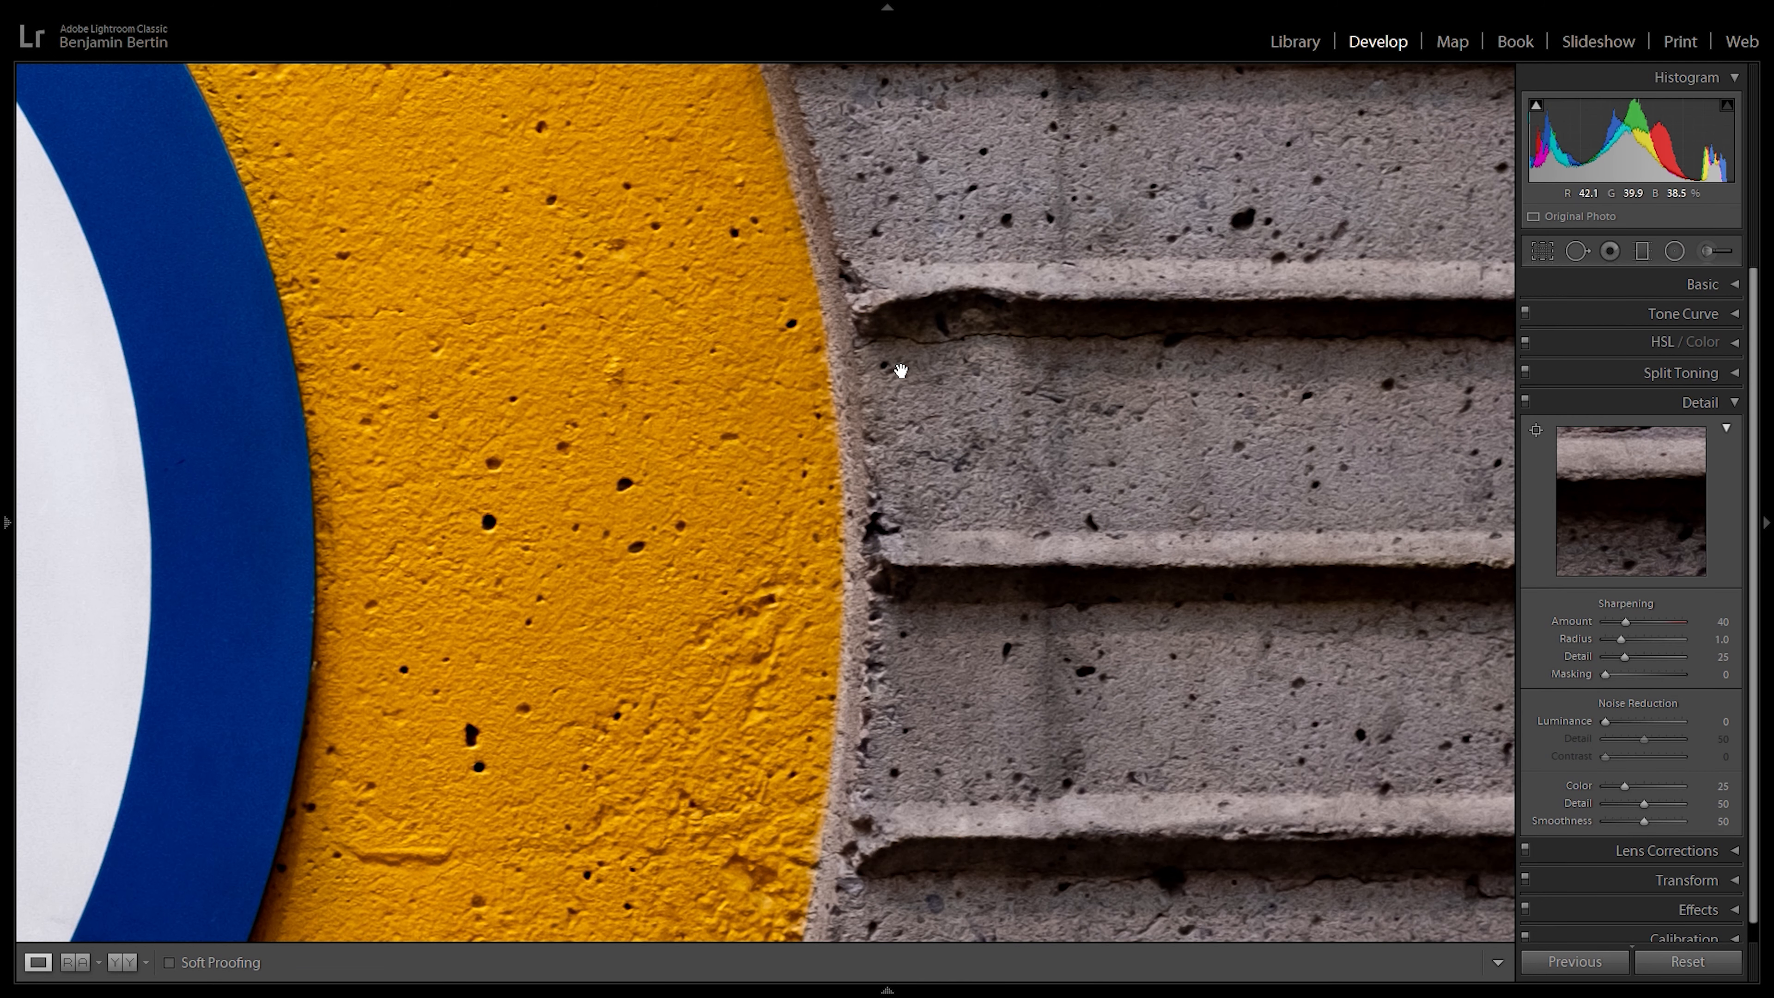
drag(900, 371, 922, 433)
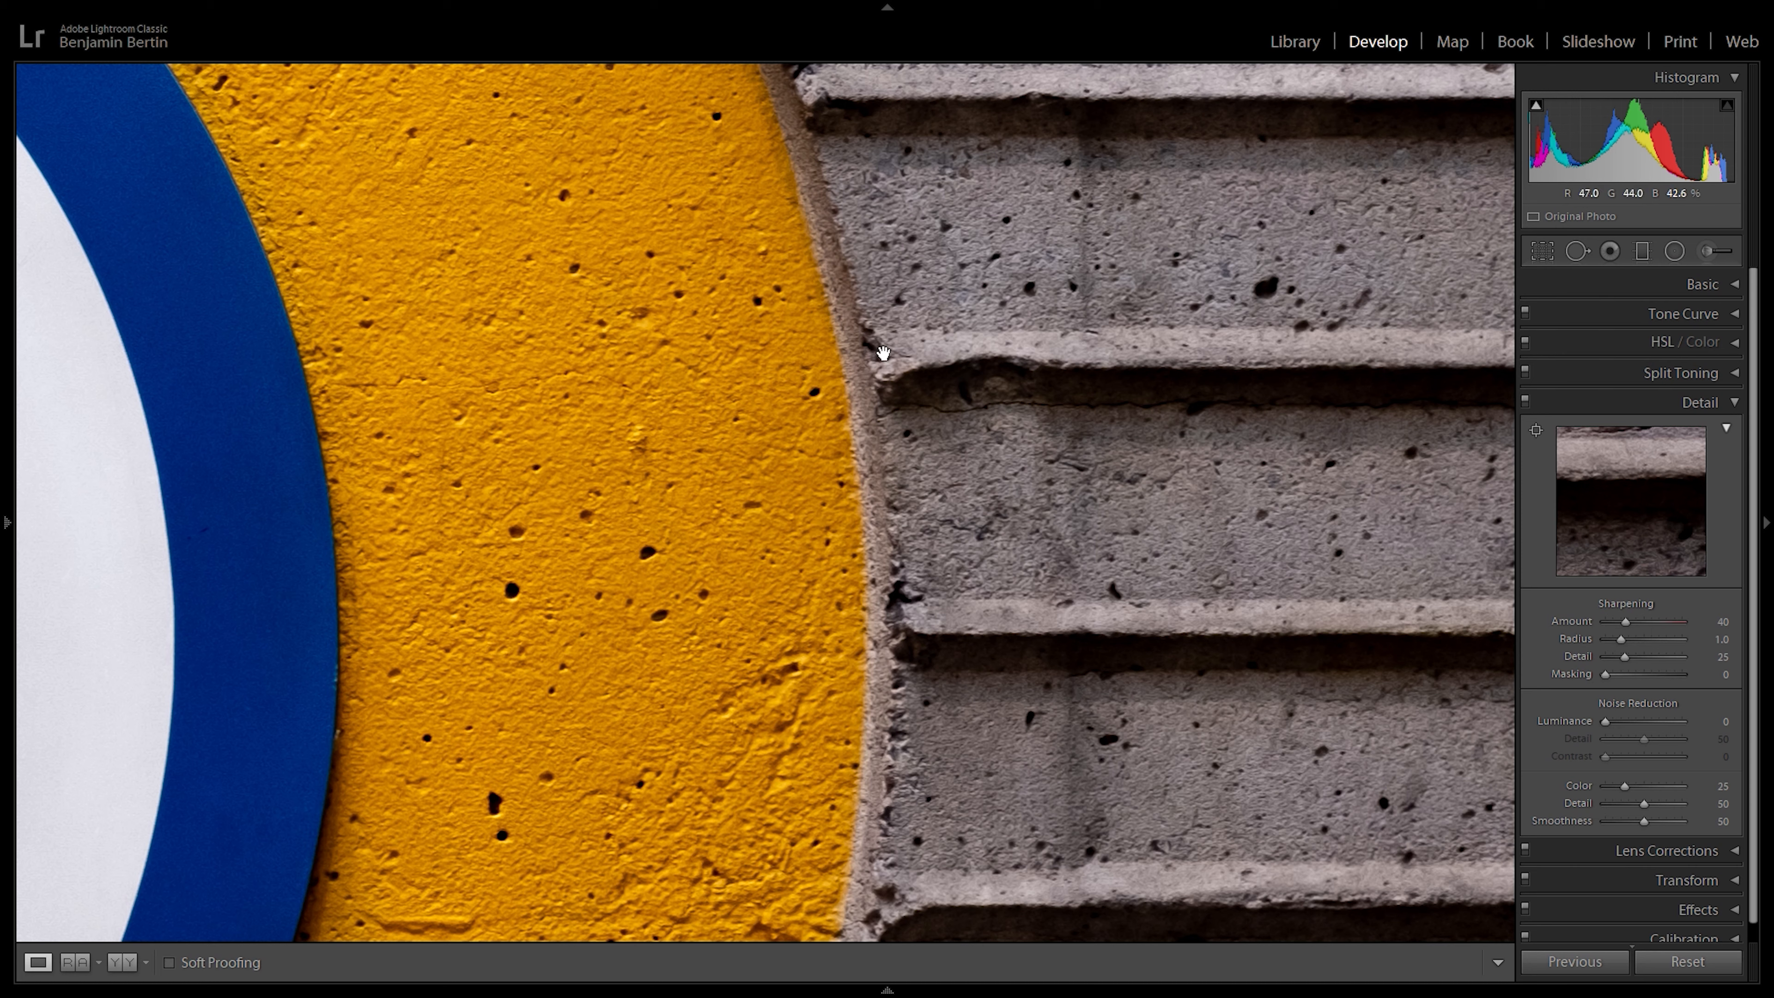
mouse_move(1624, 622)
mouse_down()
mouse_move(1692, 629)
mouse_move(1634, 627)
mouse_up()
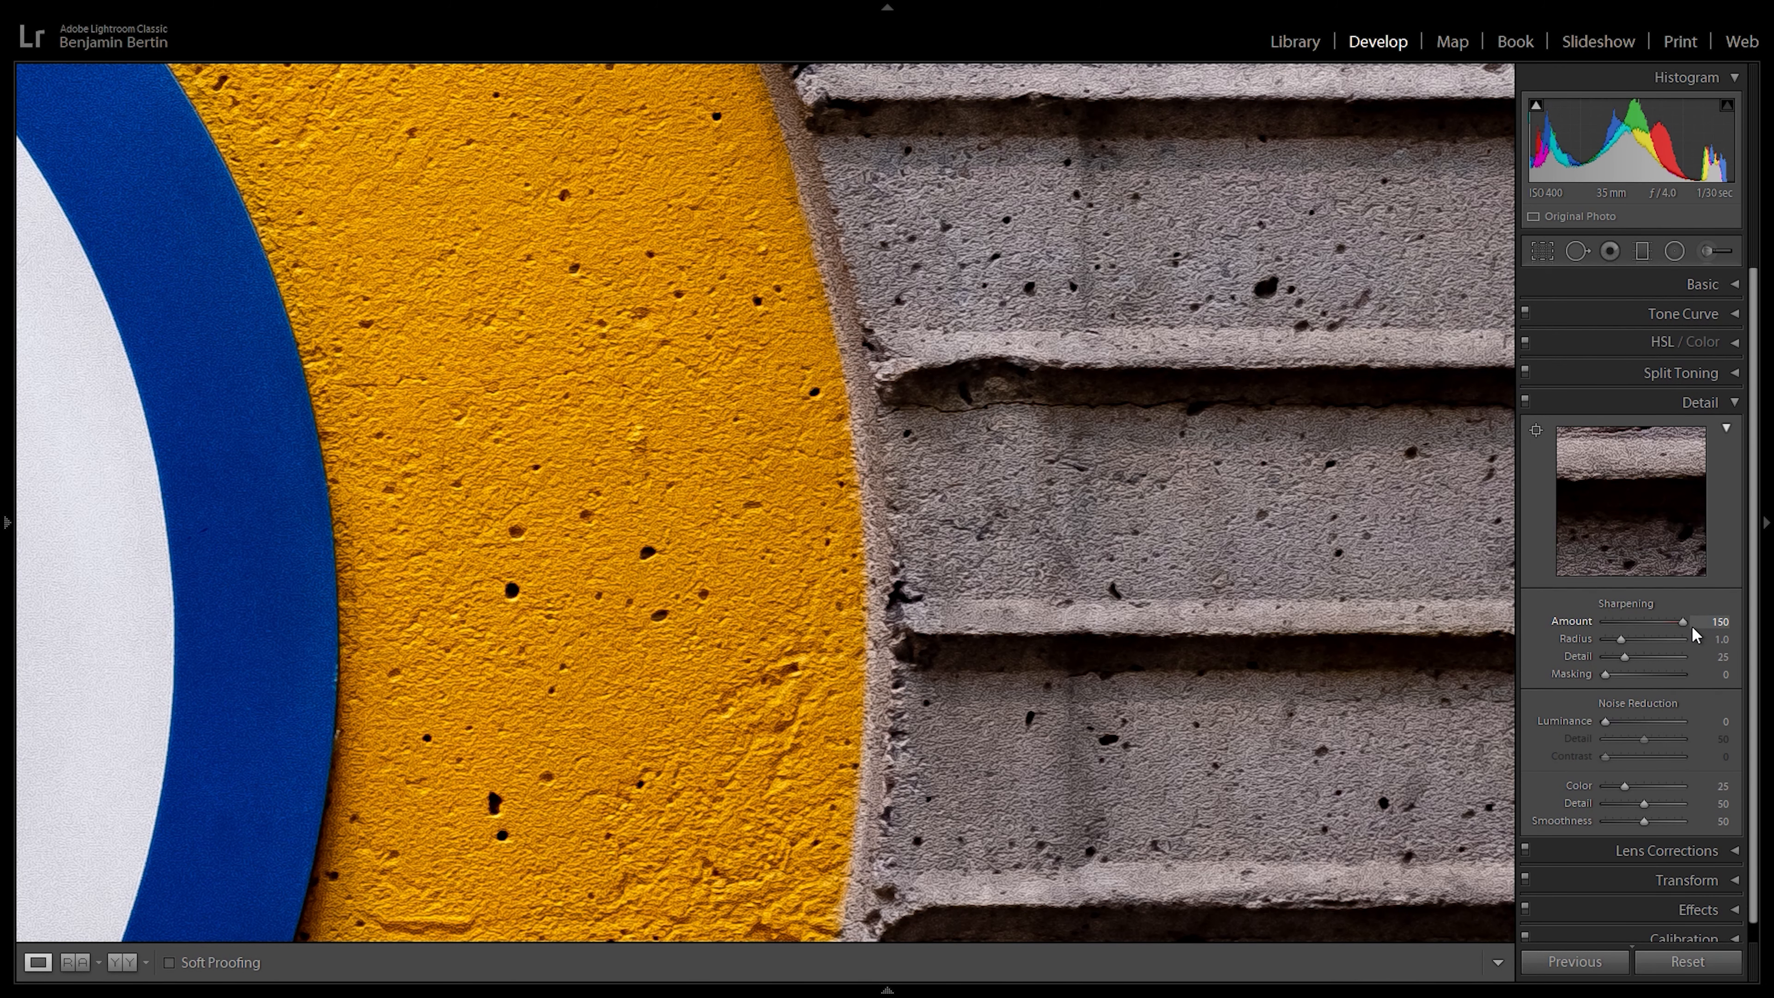
drag(1690, 625, 1648, 621)
double_click(1683, 621)
Step: Try strengthening the concrete's surface with Texture at +100, and reset Texture to 0
click(1707, 292)
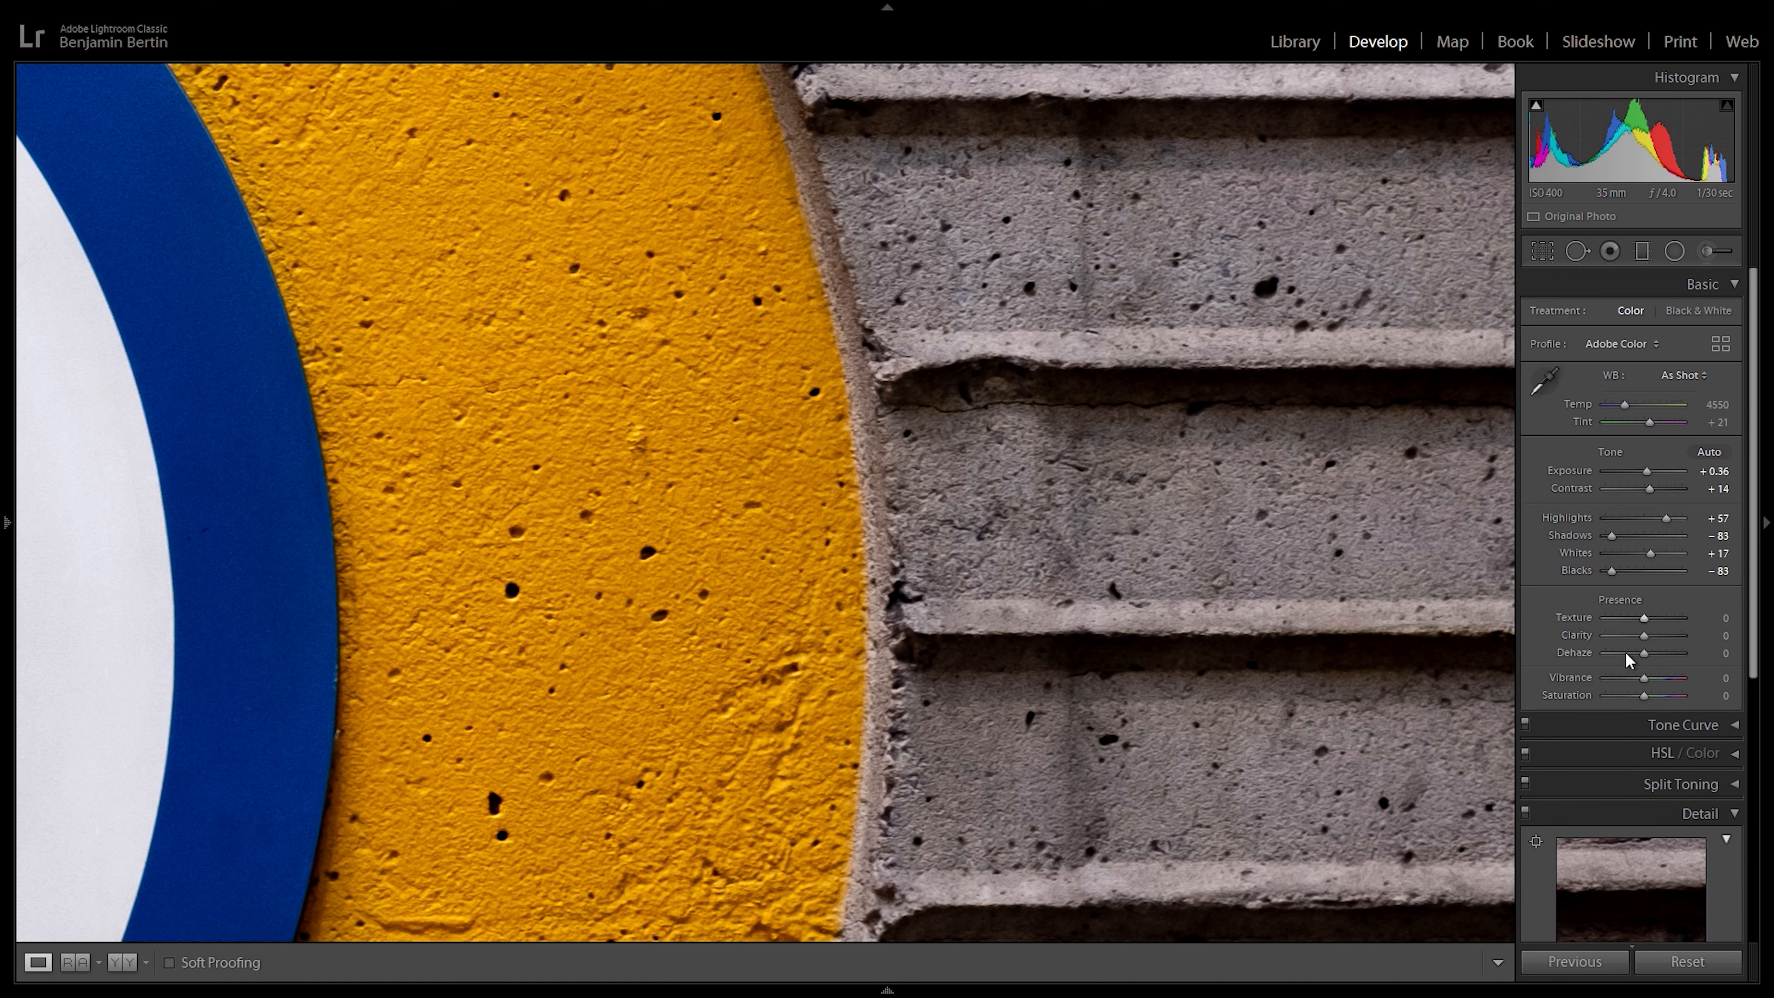
drag(1644, 618, 1699, 626)
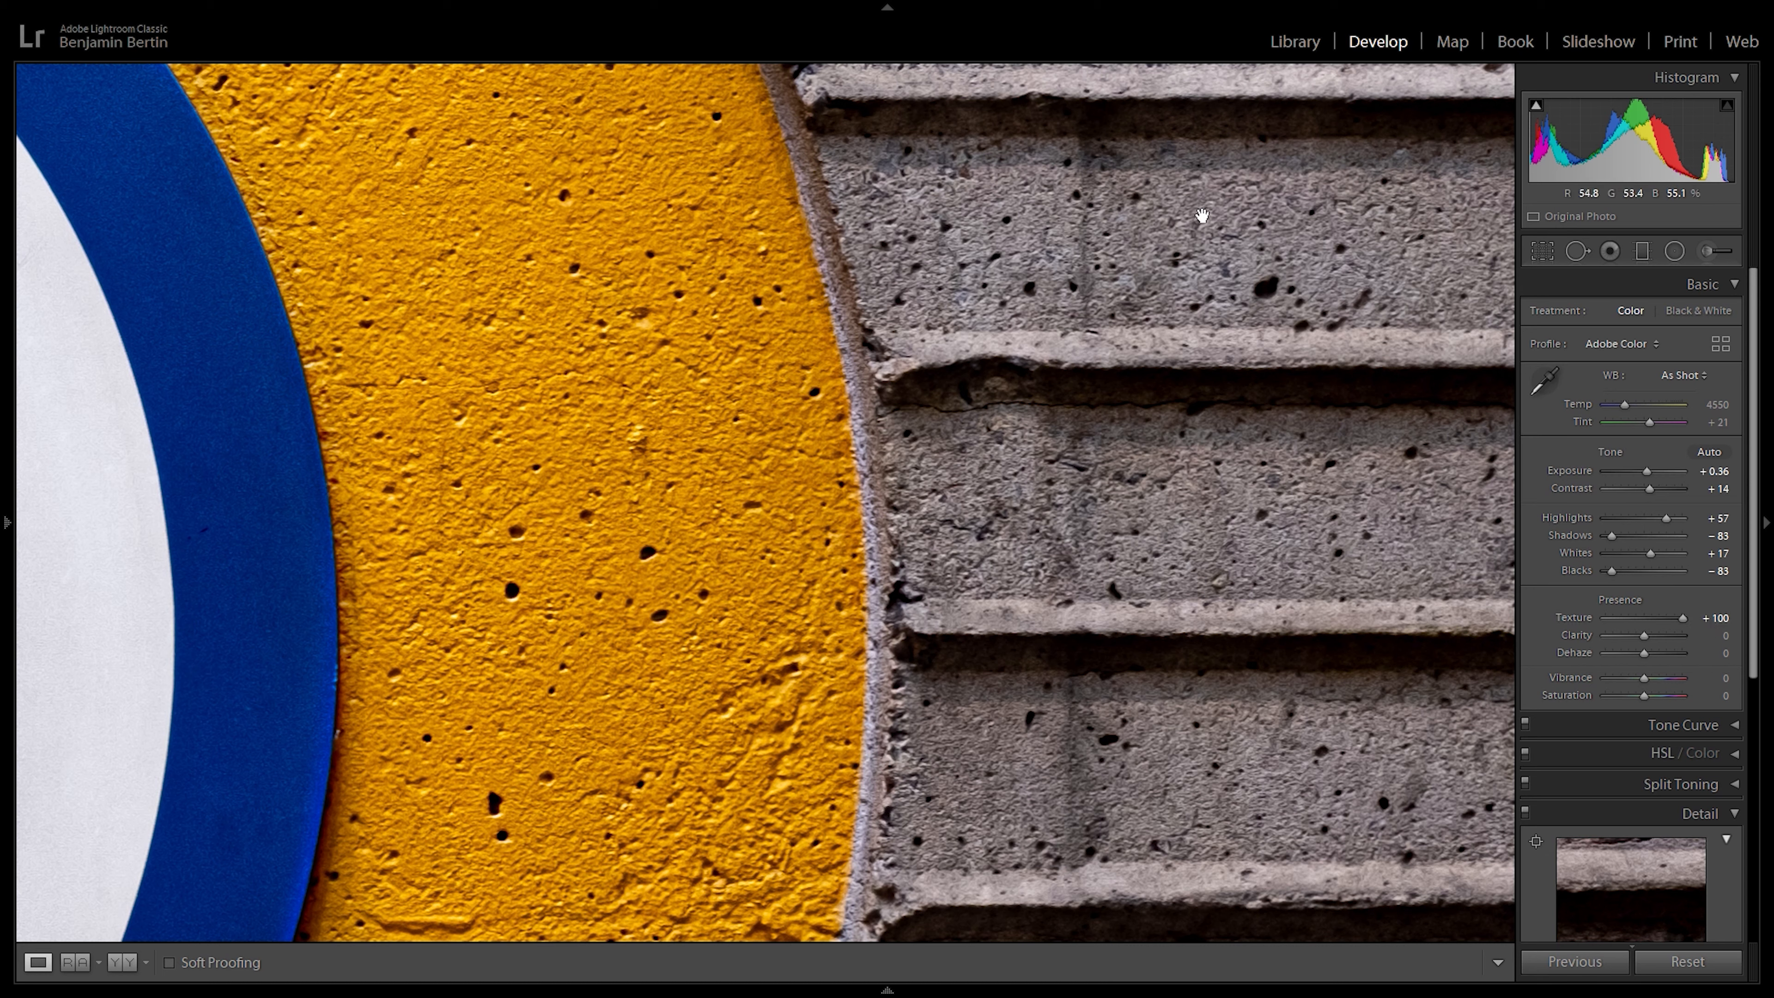
double_click(1680, 619)
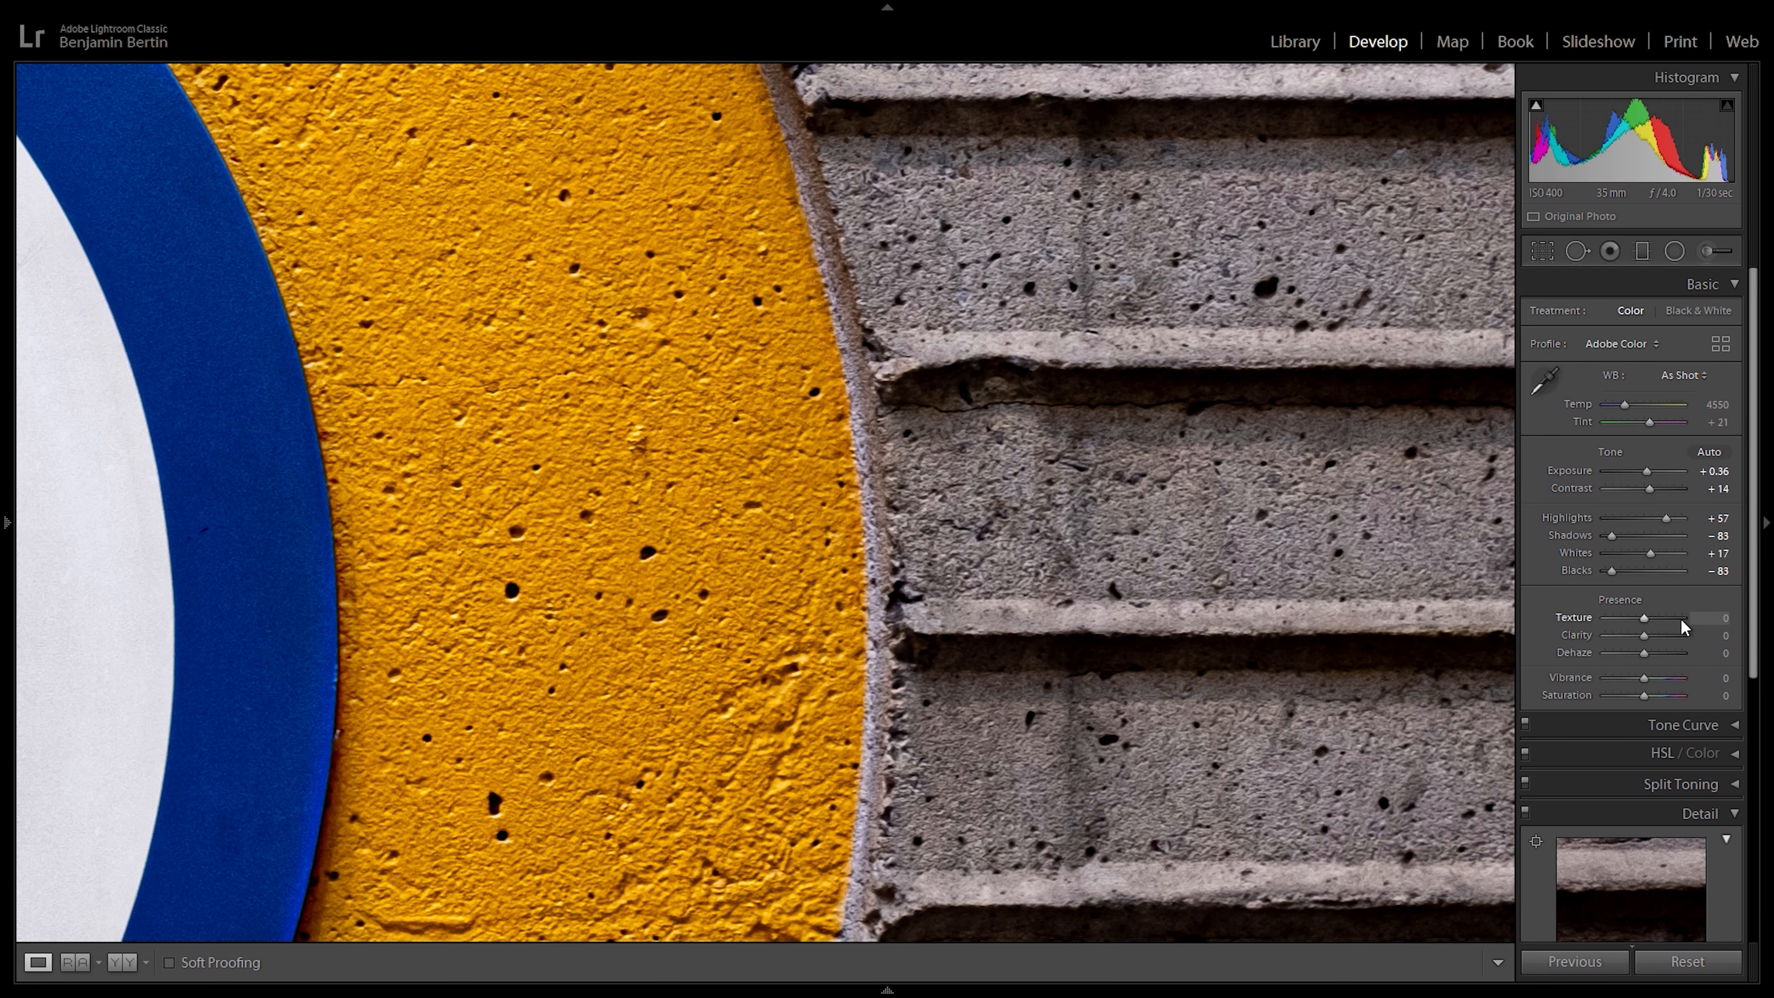
click(1702, 284)
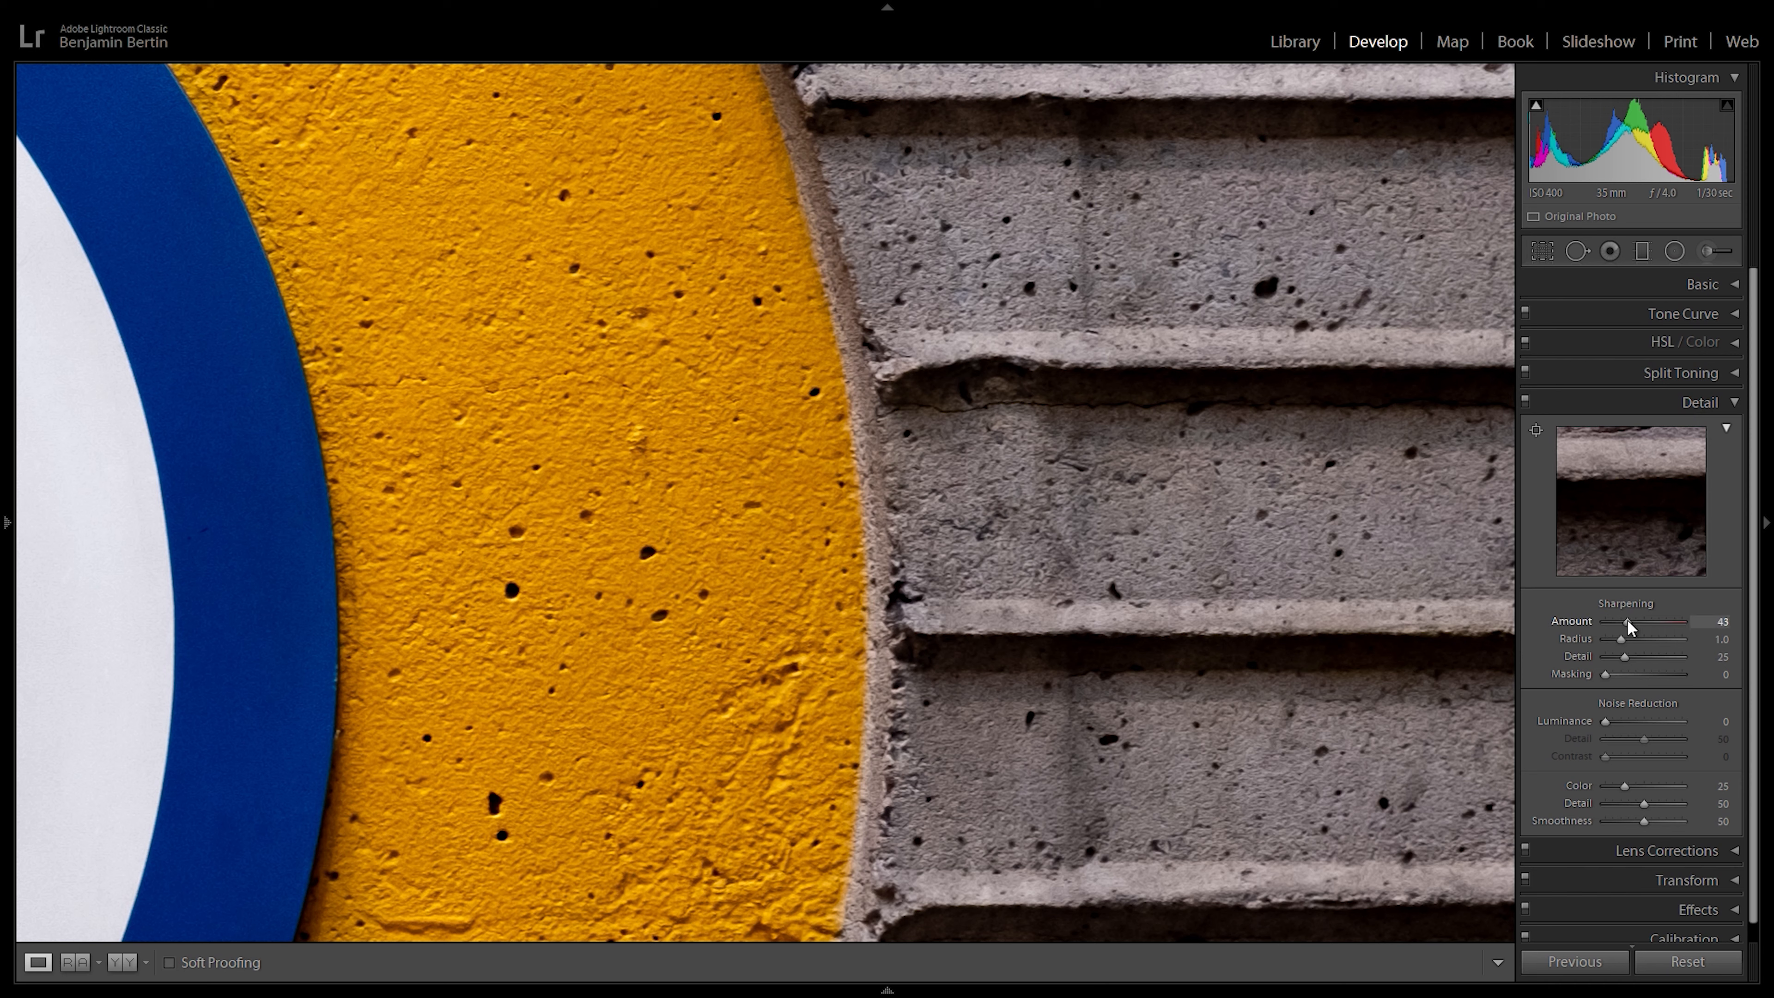
Step: Set the photo's Sharpening Amount to 70
drag(1630, 618, 1646, 621)
click(954, 463)
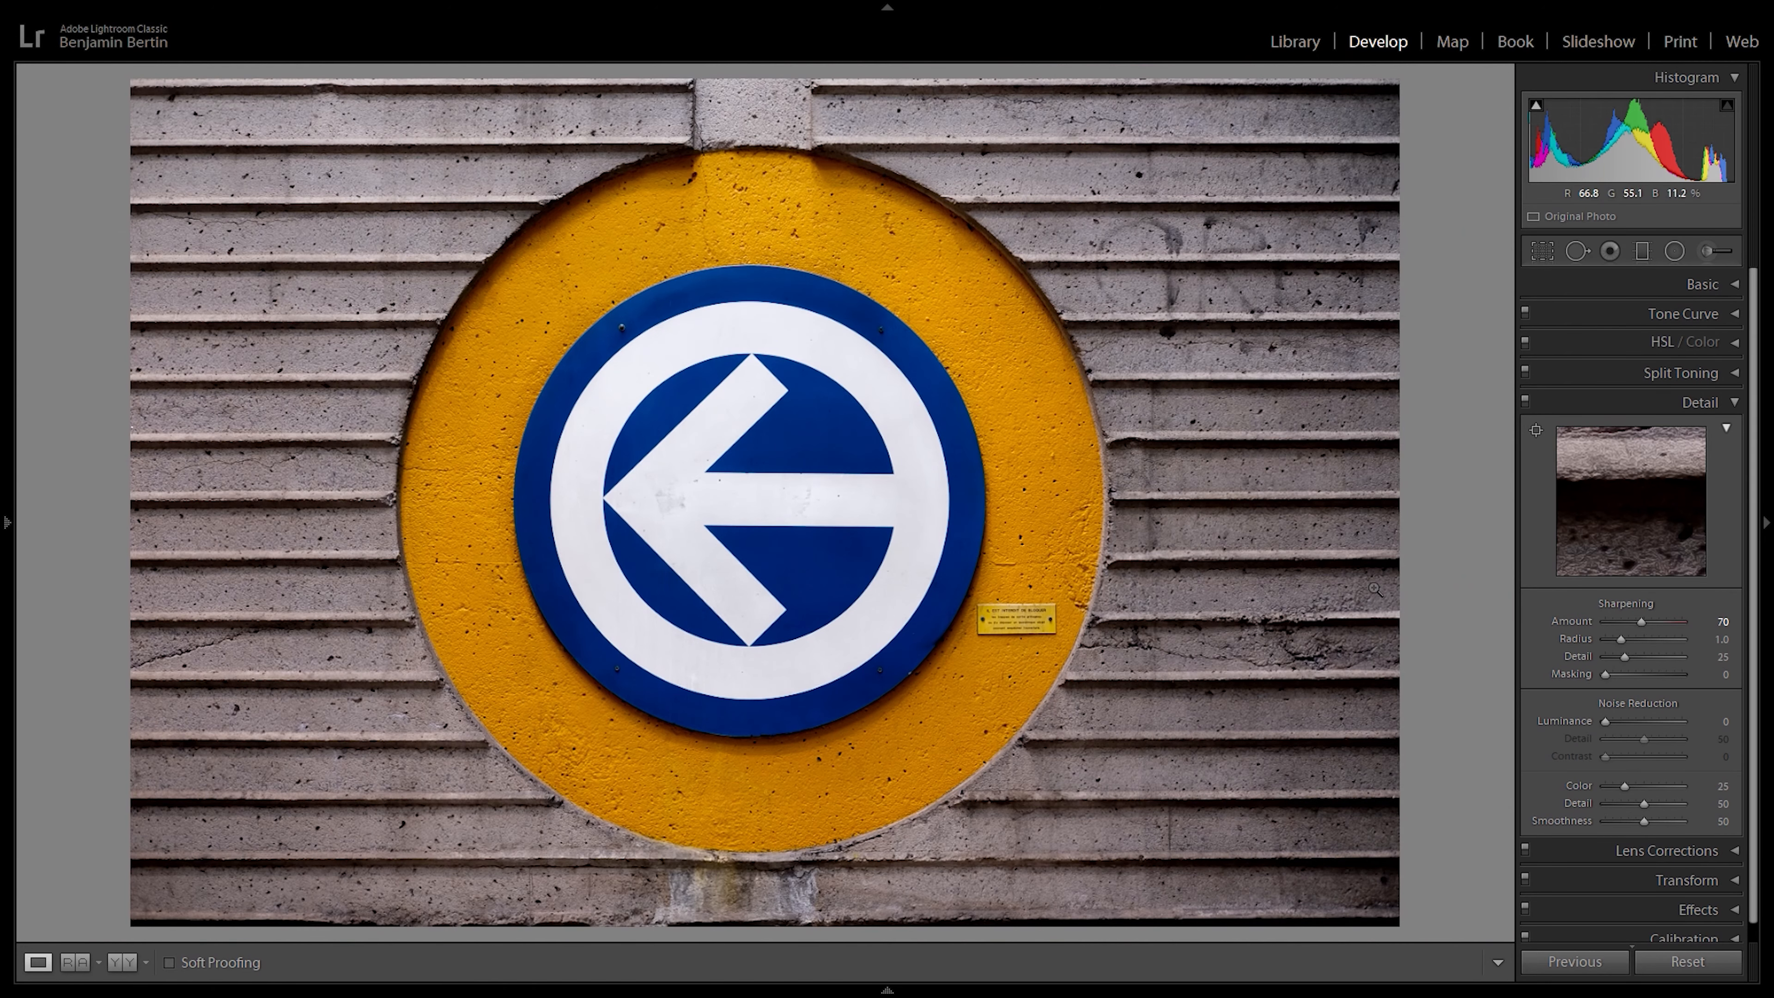
Step: Compare the photo with and without the Detail adjustments, both as a whole and close up on the yellow circle and concrete
click(1524, 404)
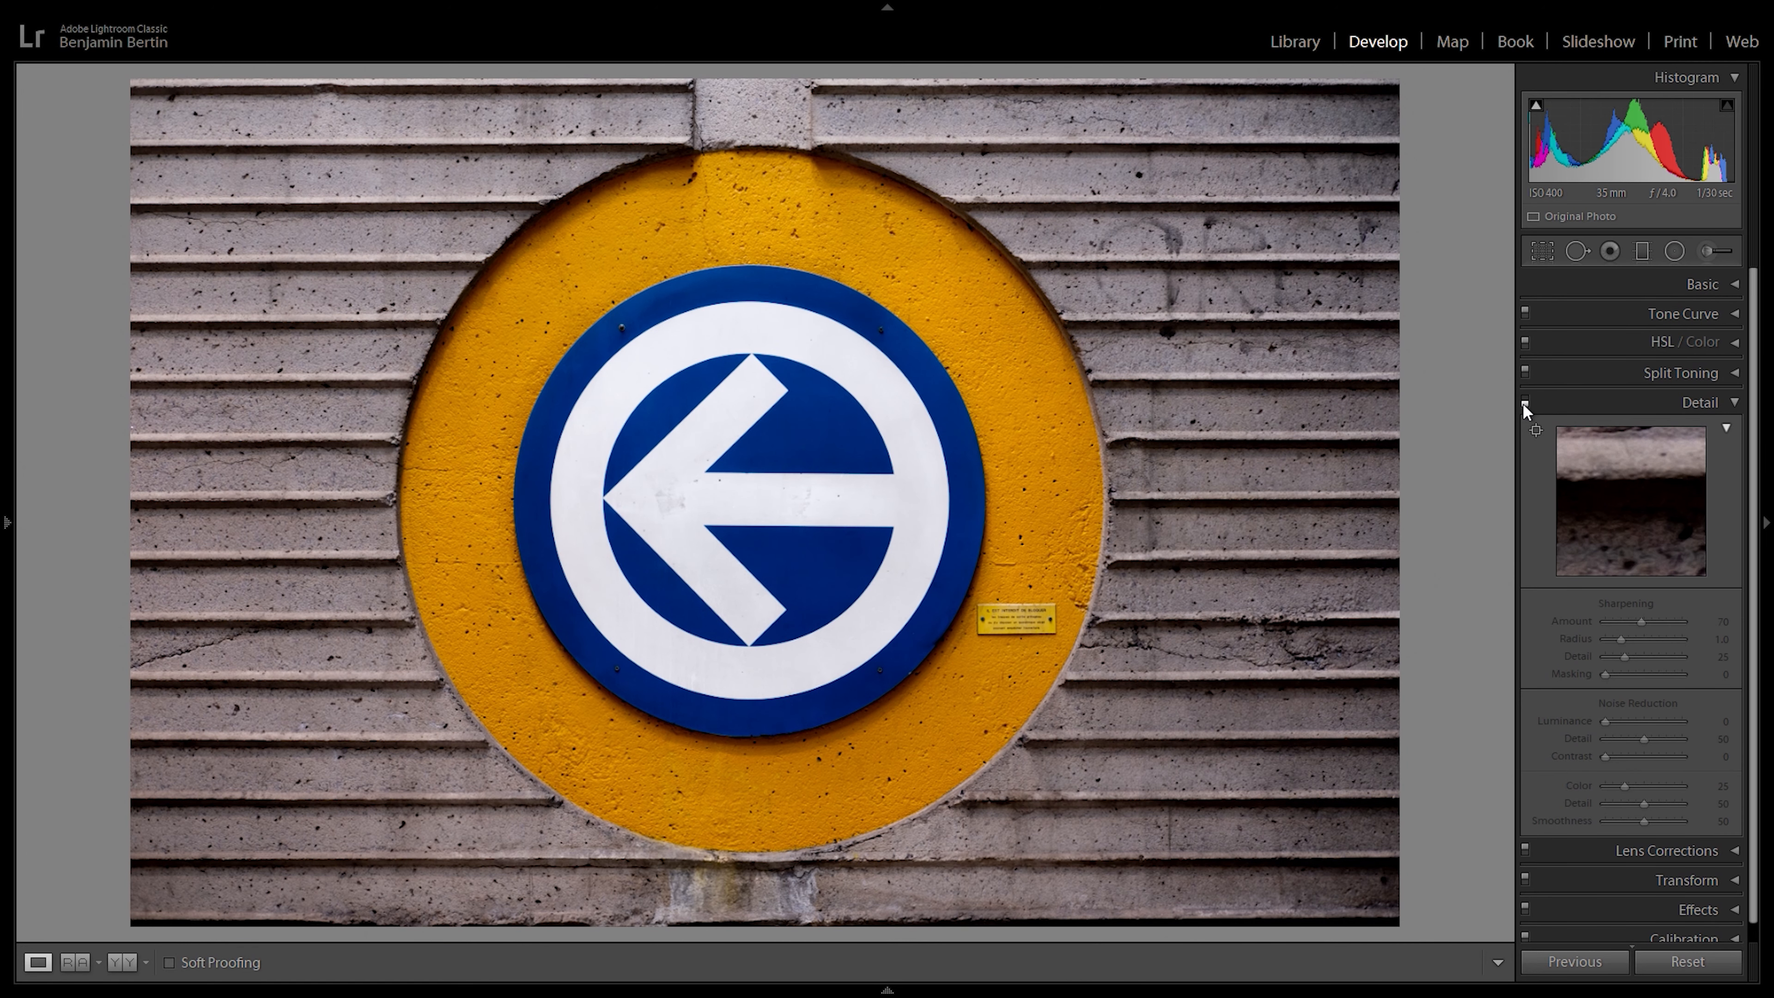
click(1525, 404)
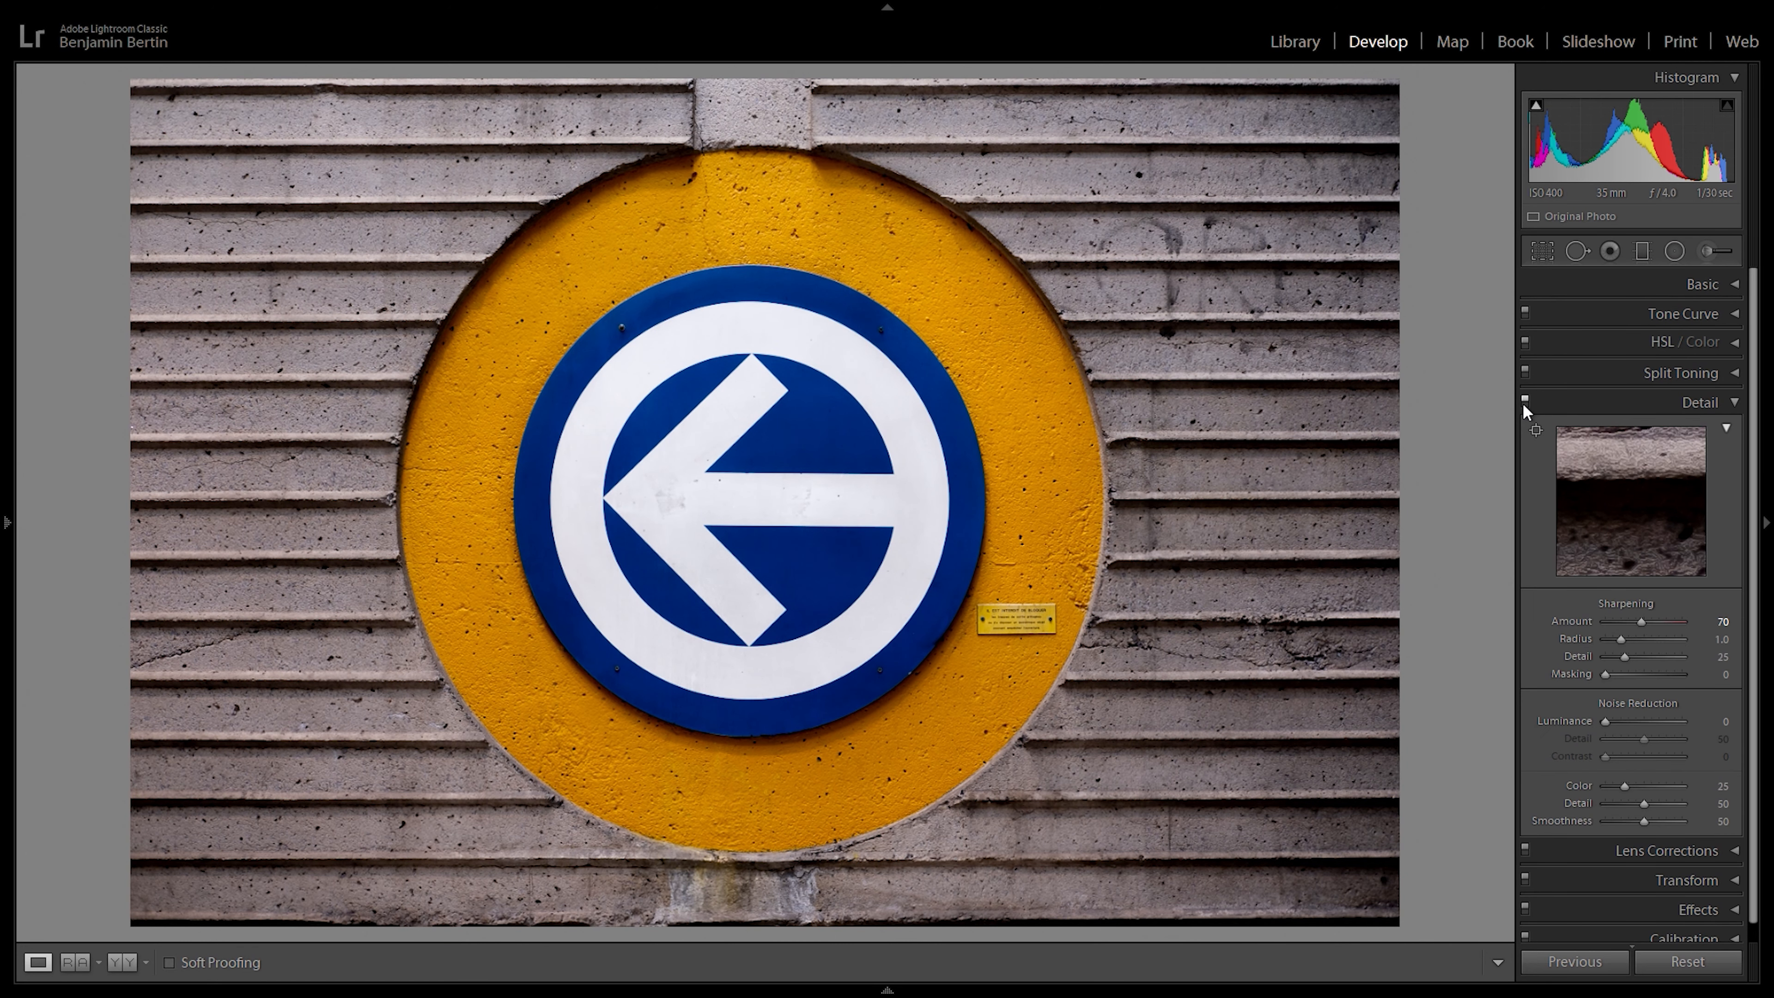
click(1234, 417)
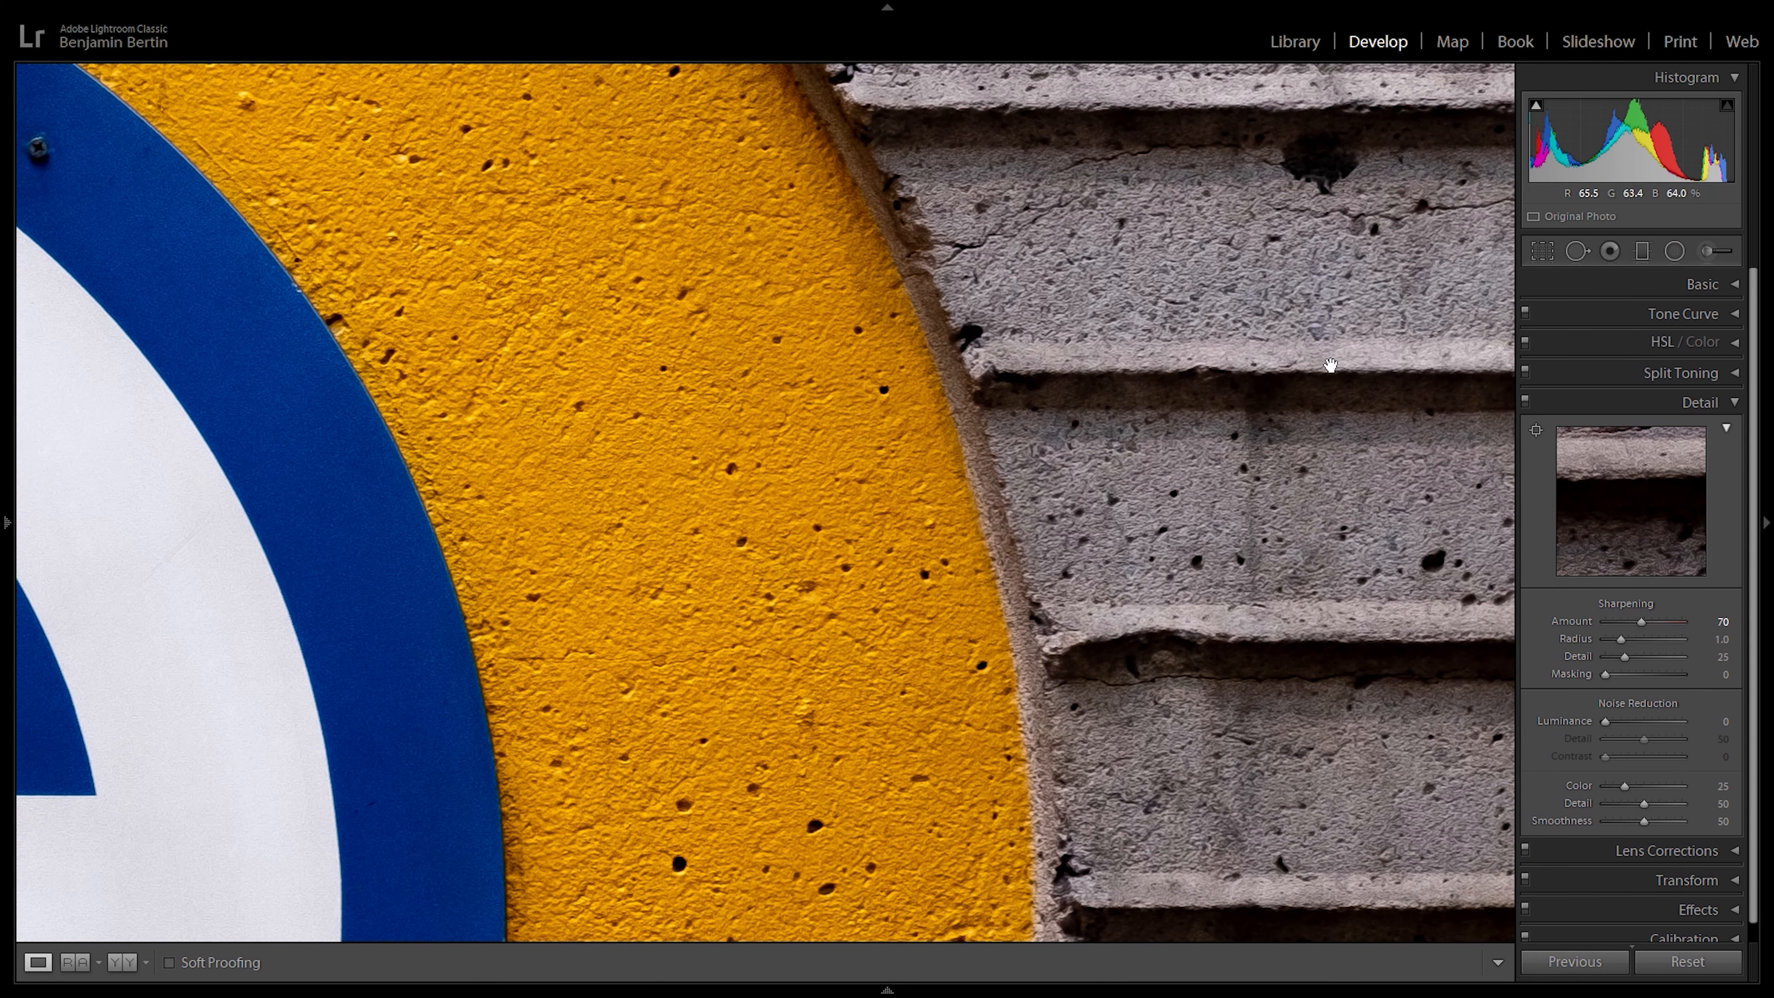
click(1525, 403)
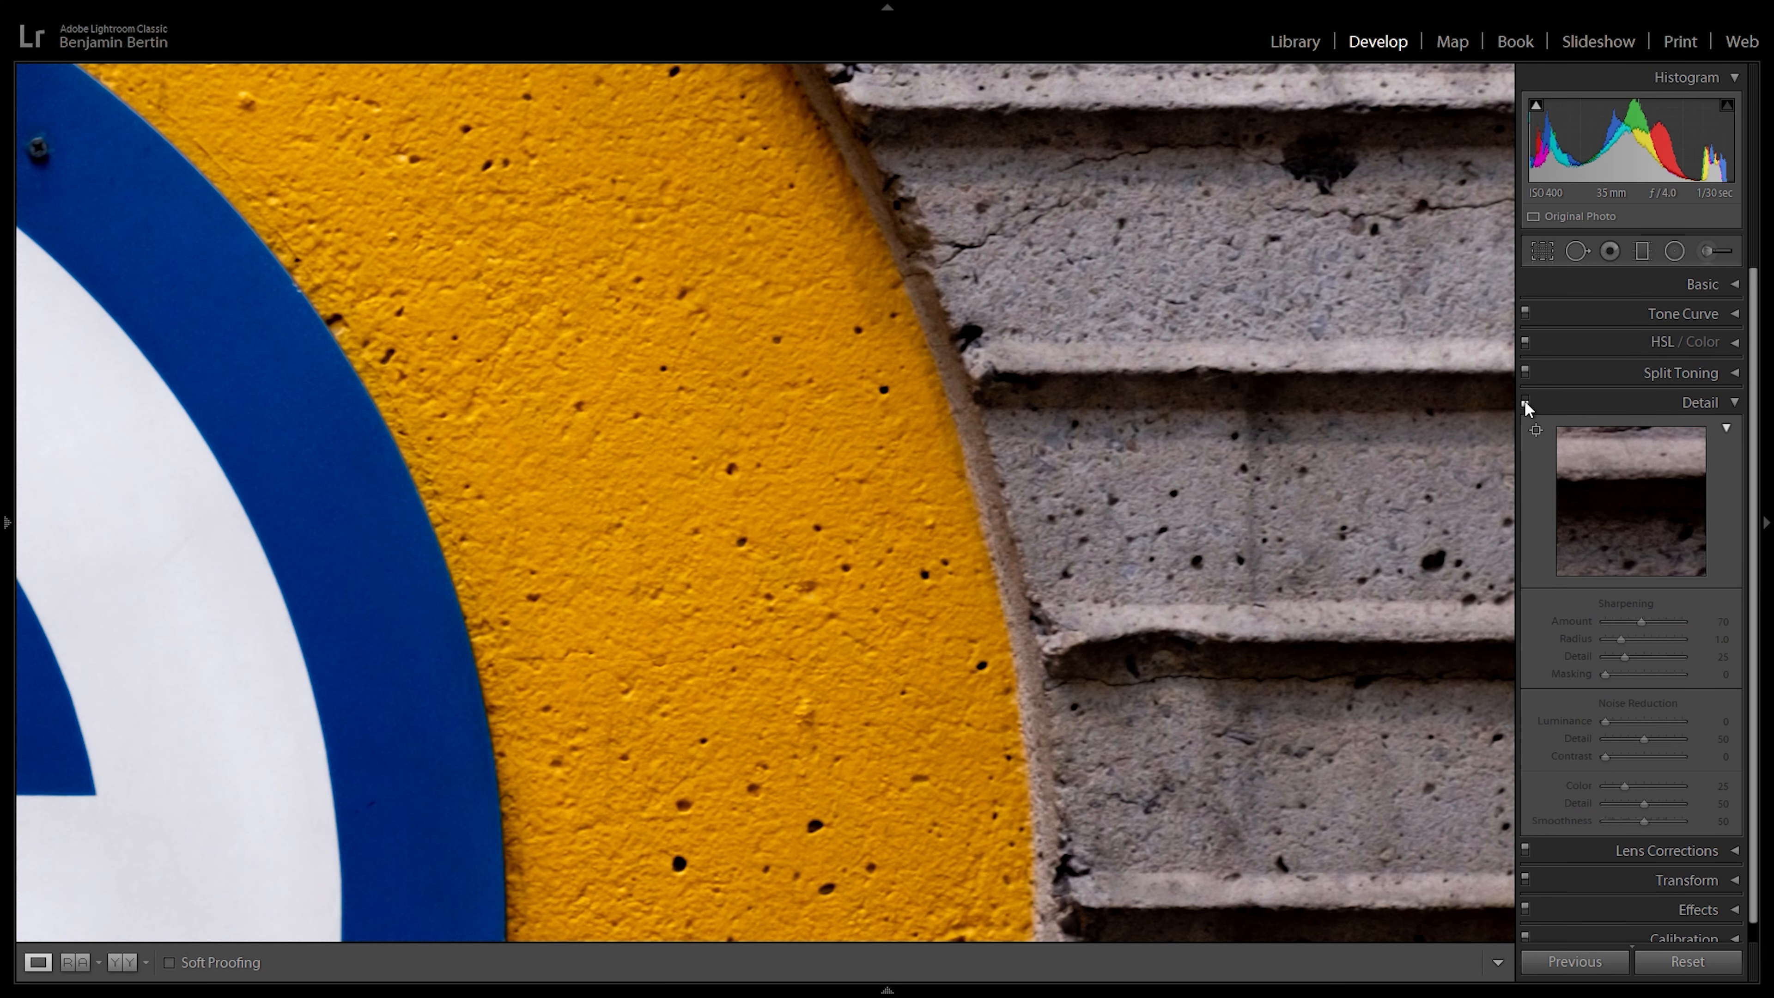
click(1524, 404)
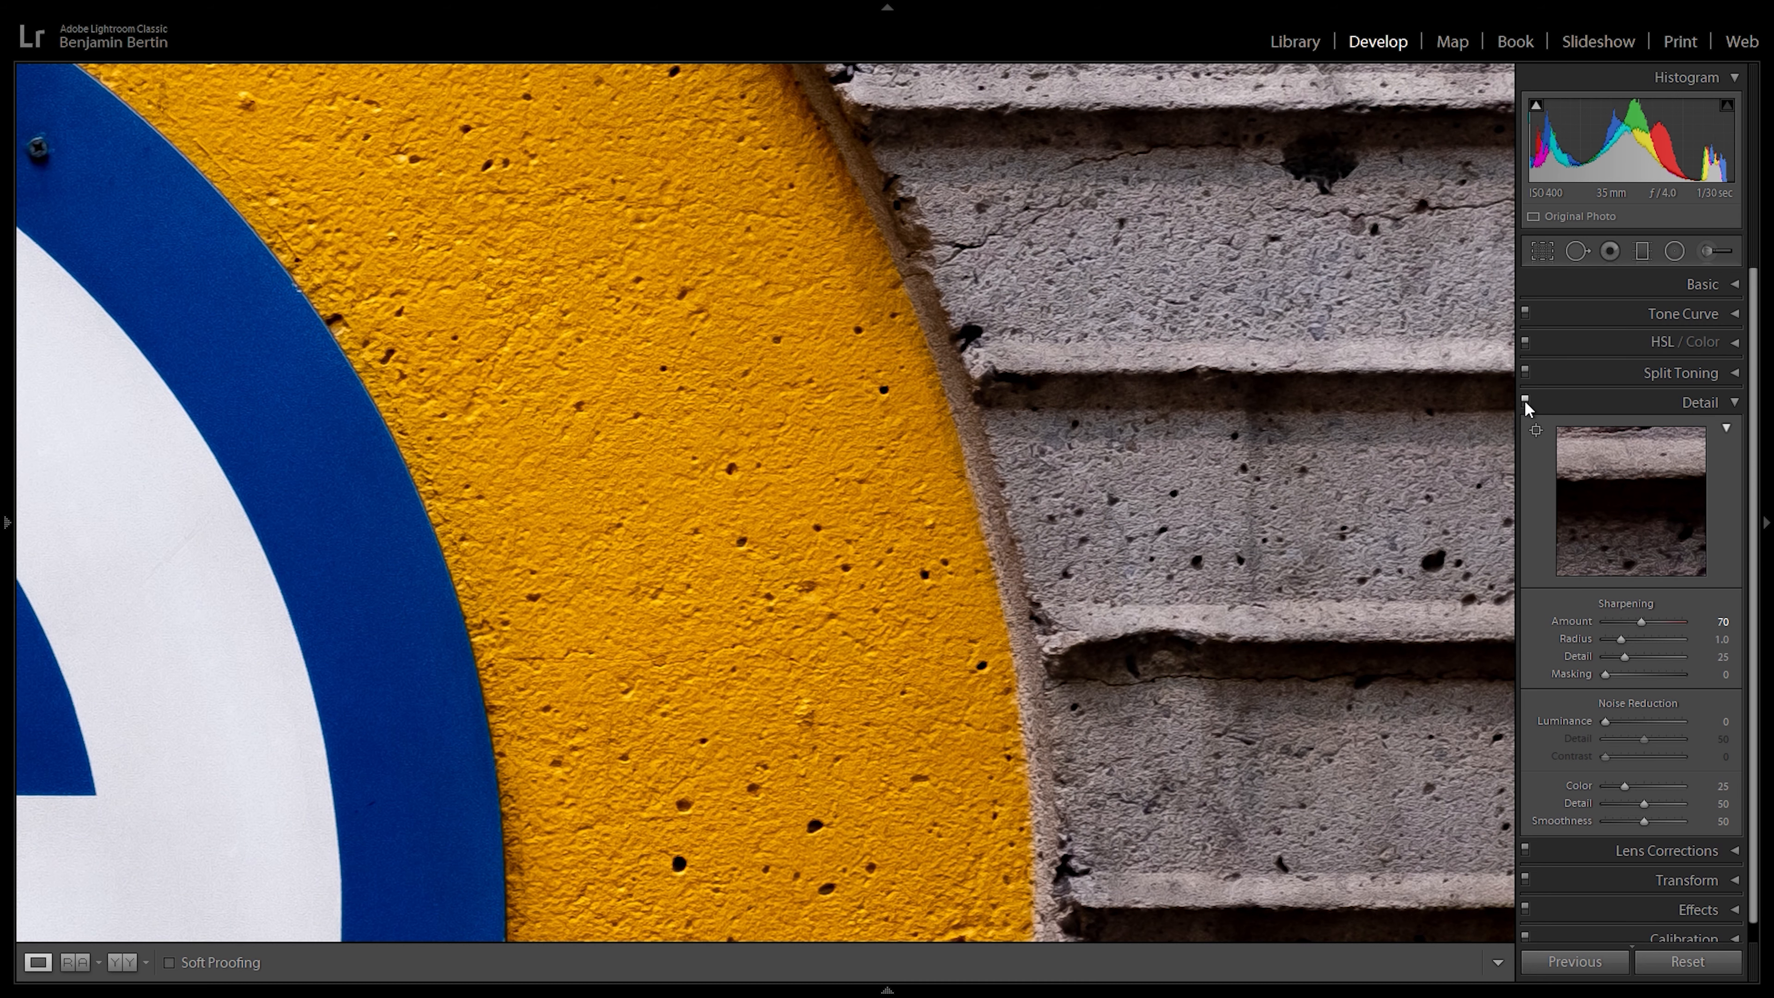
click(1524, 404)
click(1524, 404)
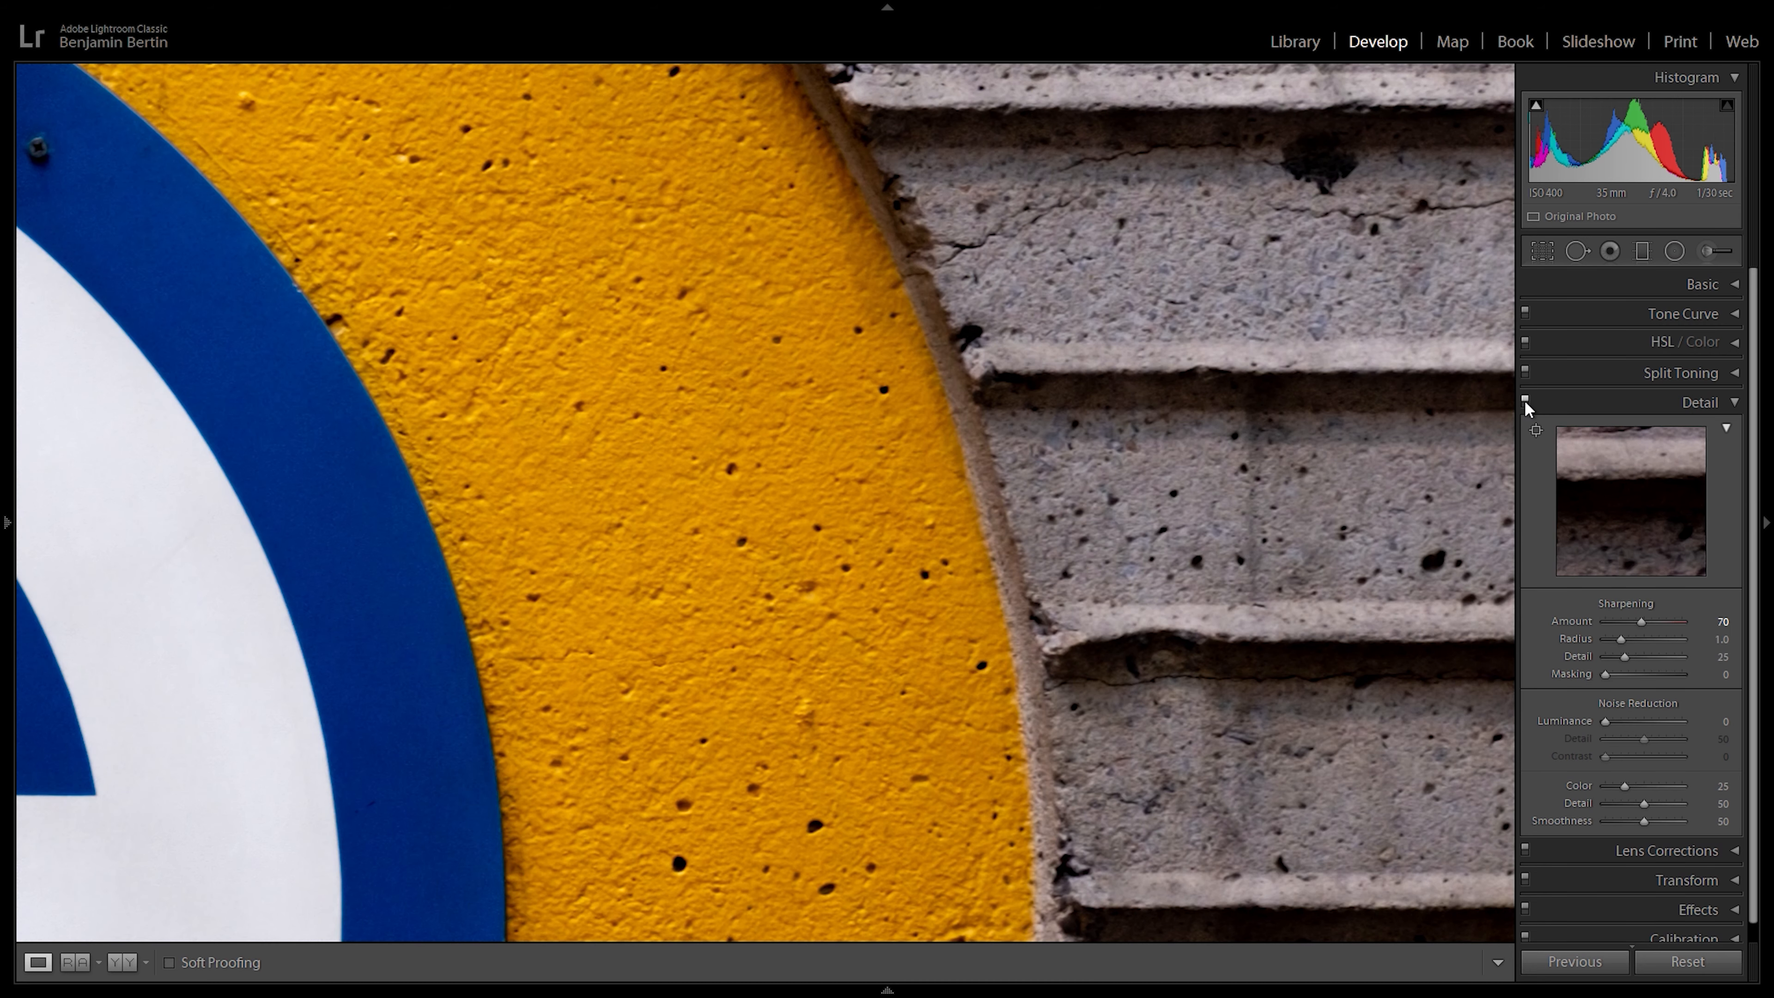
click(1156, 517)
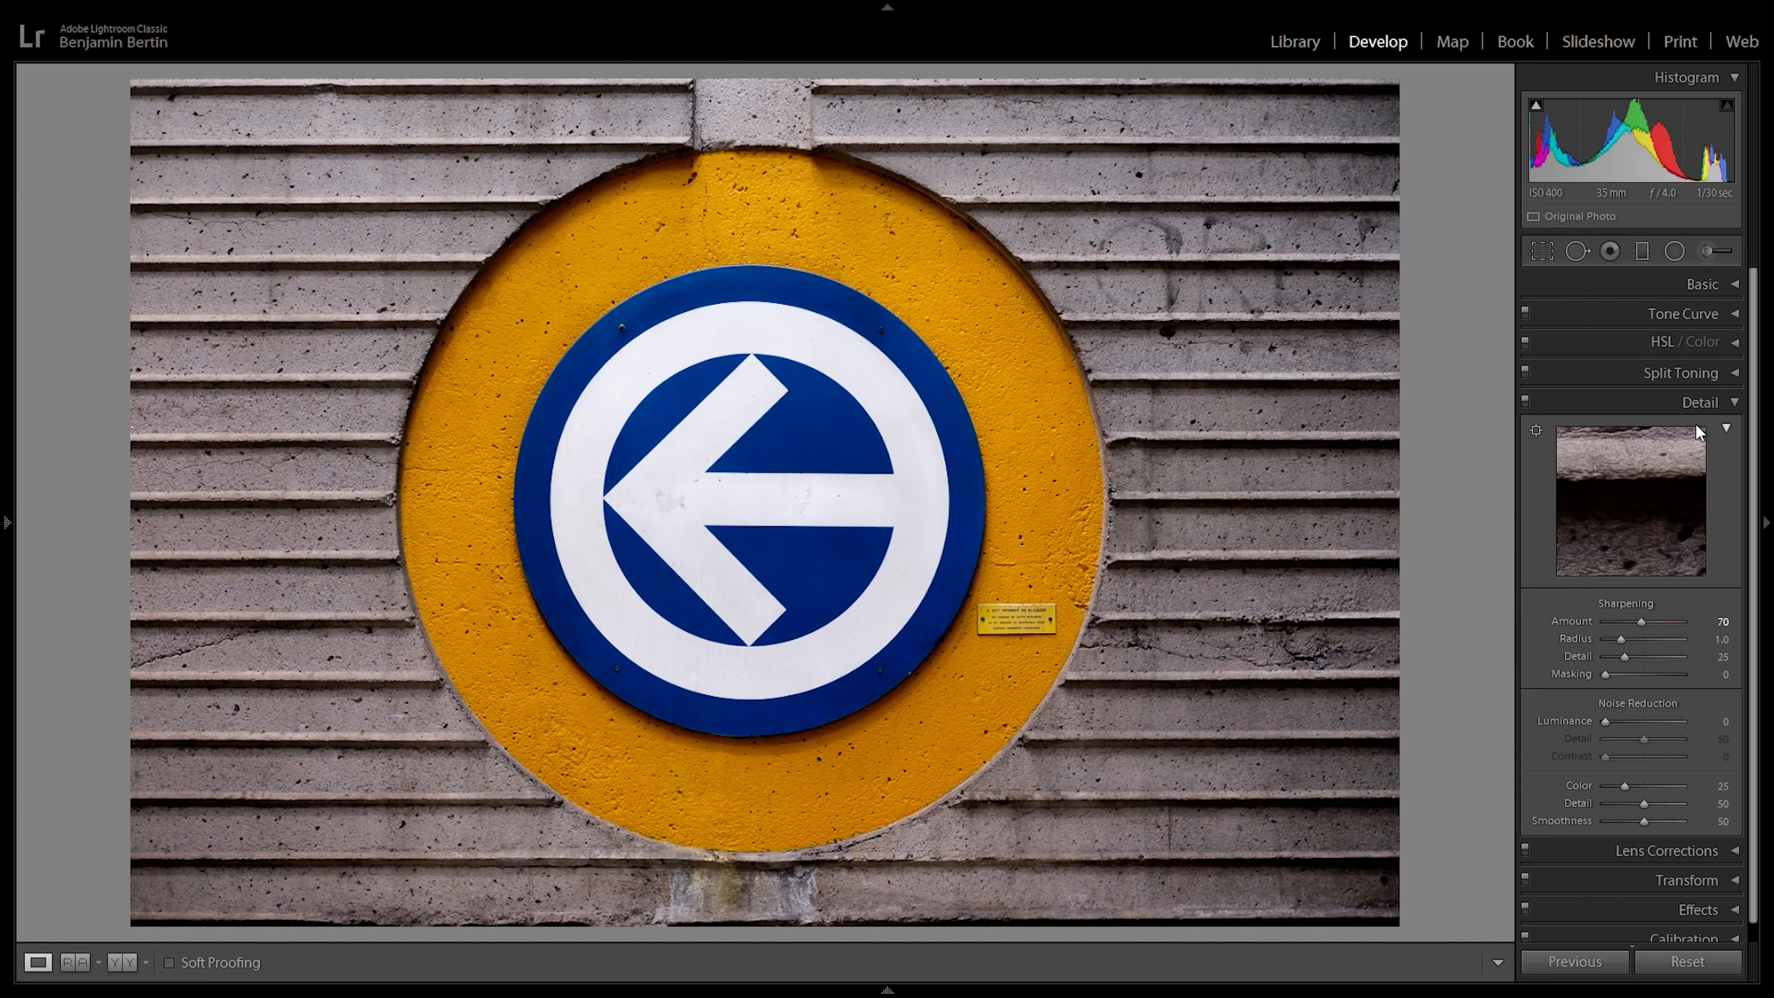
click(1697, 404)
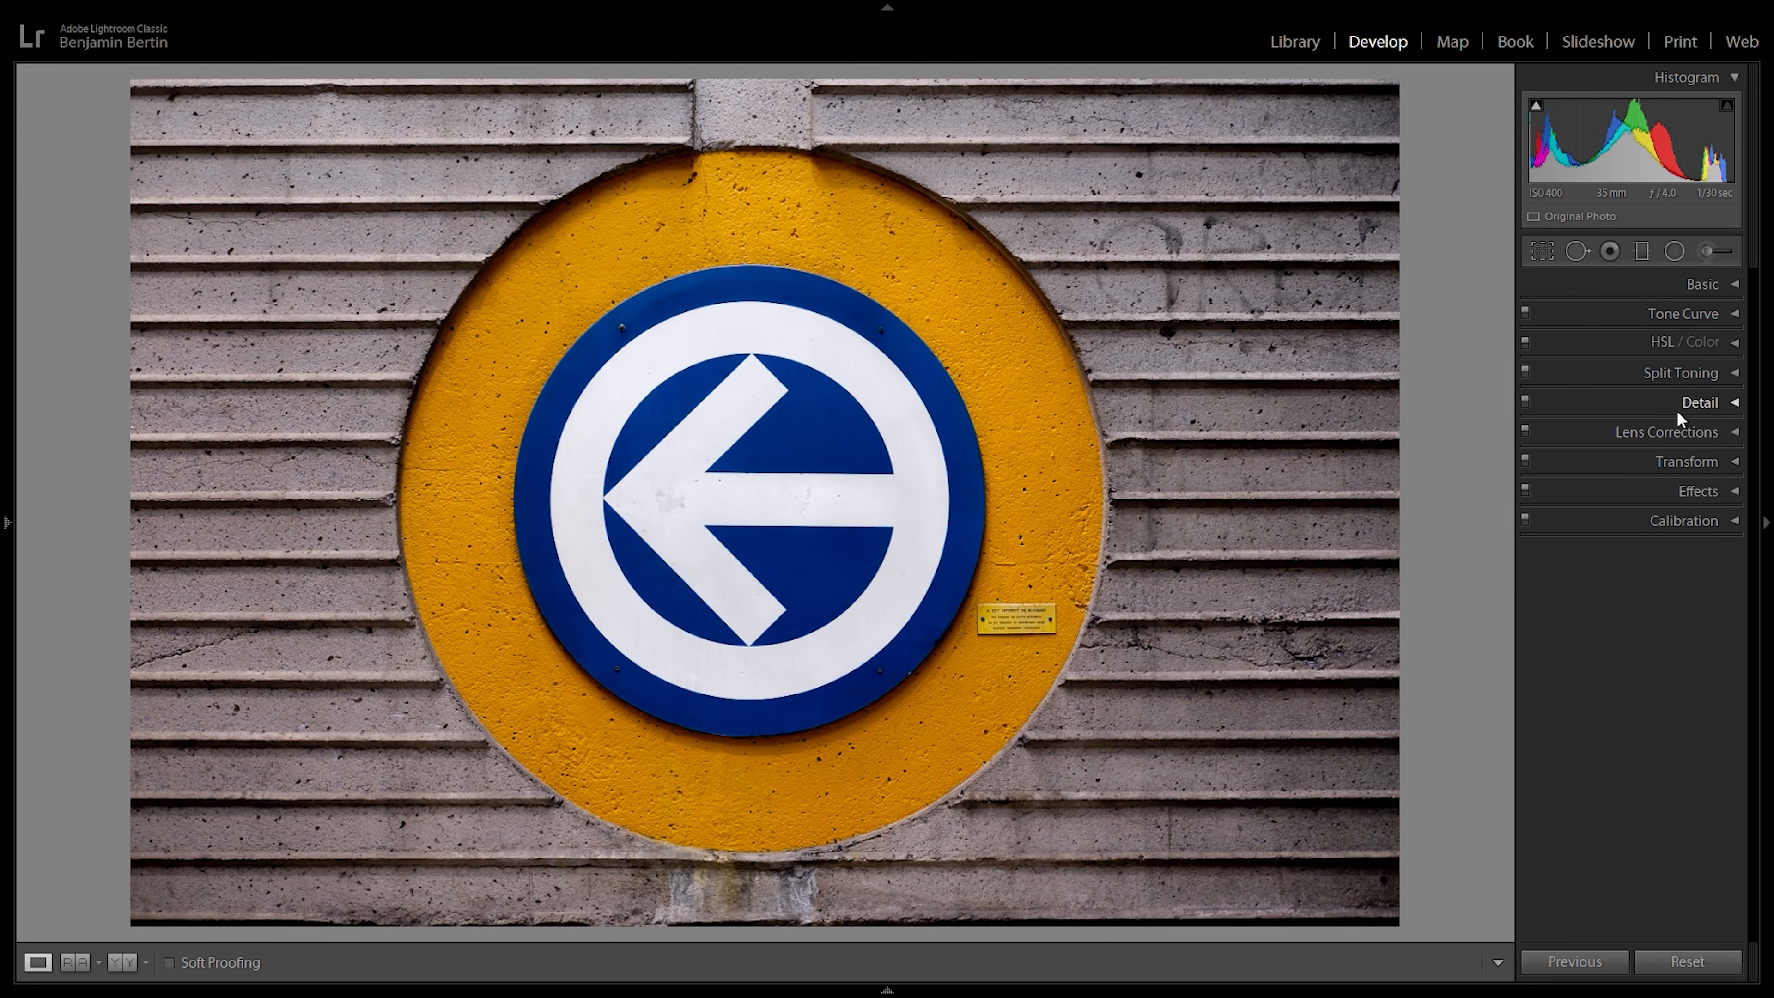
Step: Try a post-crop vignette with Amount at -100 and -60, Midpoint 51 and Roundness +26, and reset Feather, Roundness and Midpoint
click(1688, 489)
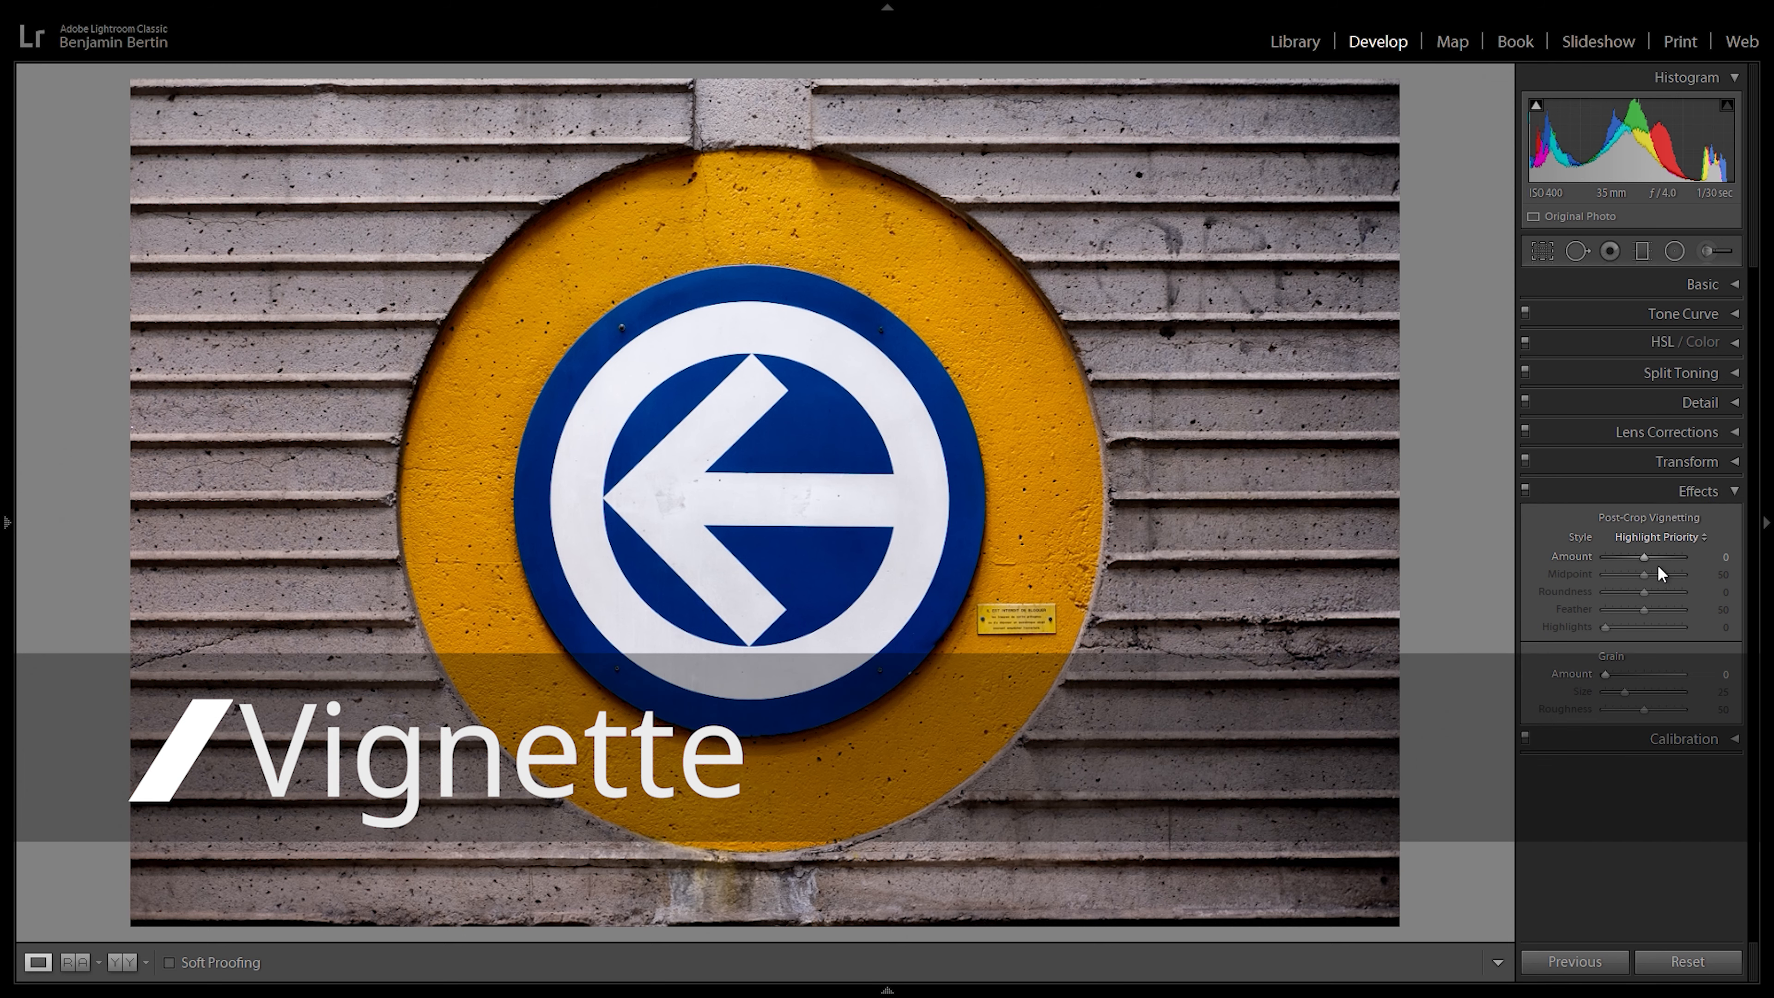
drag(1643, 557, 1597, 563)
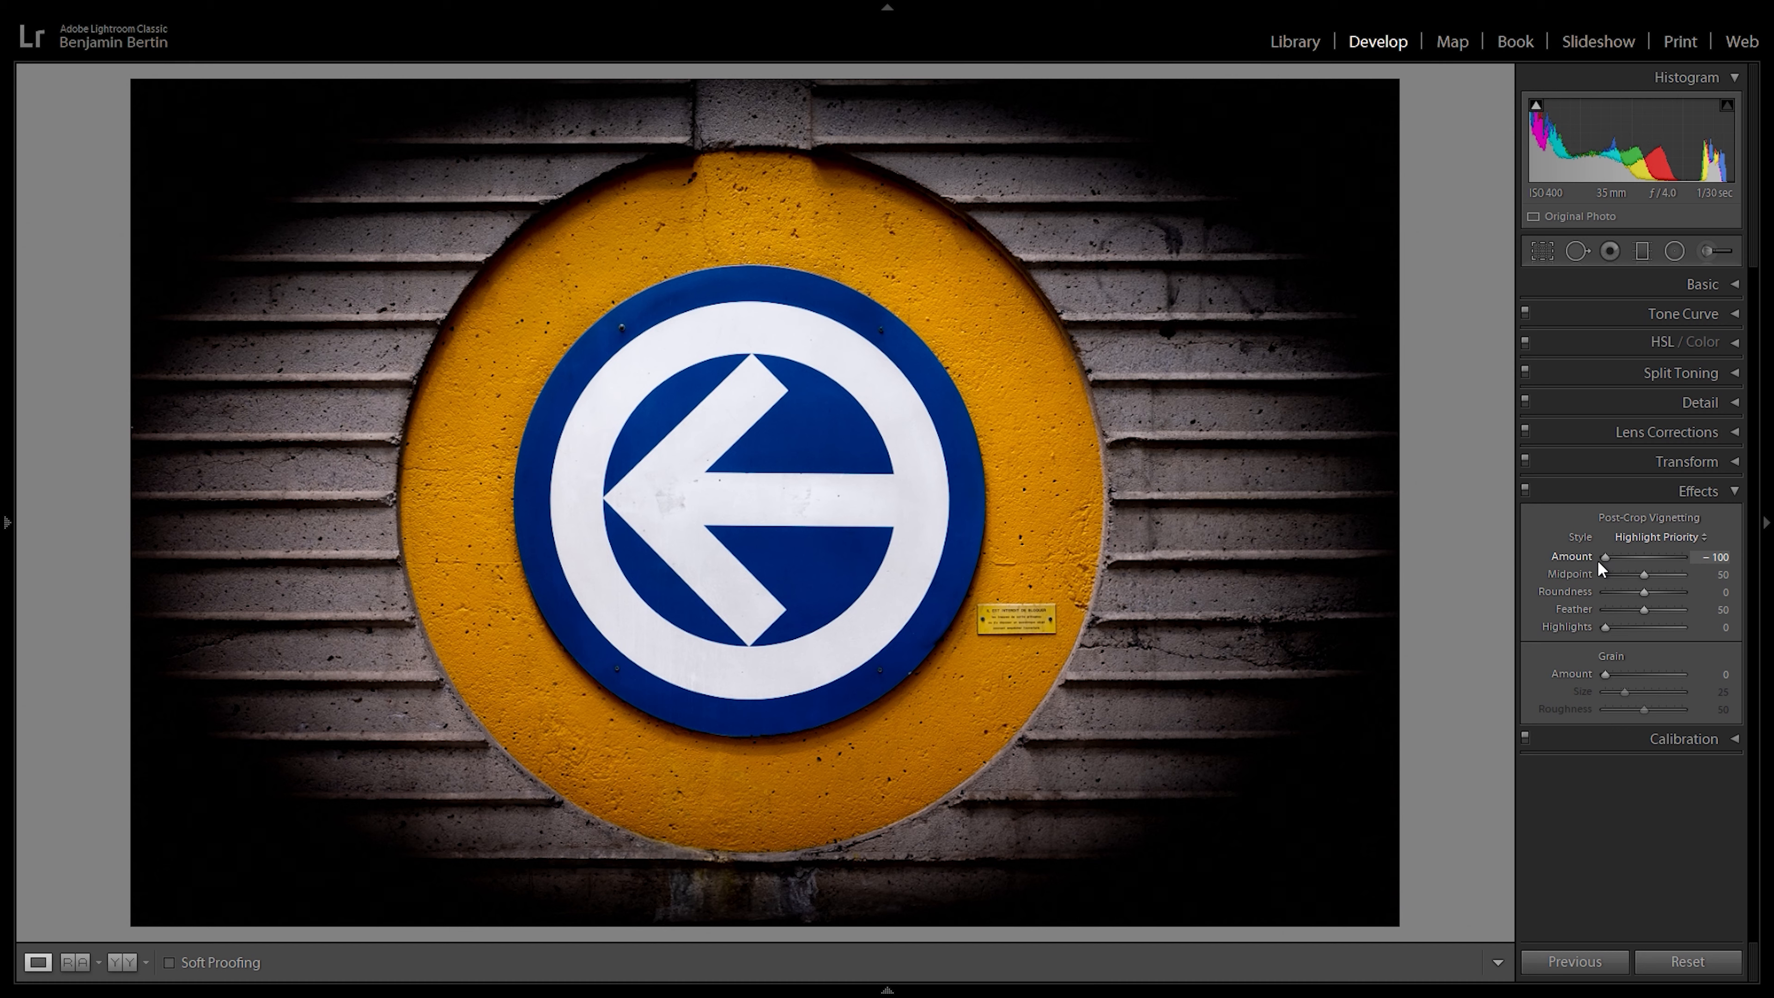
drag(1601, 562, 1590, 607)
double_click(1601, 609)
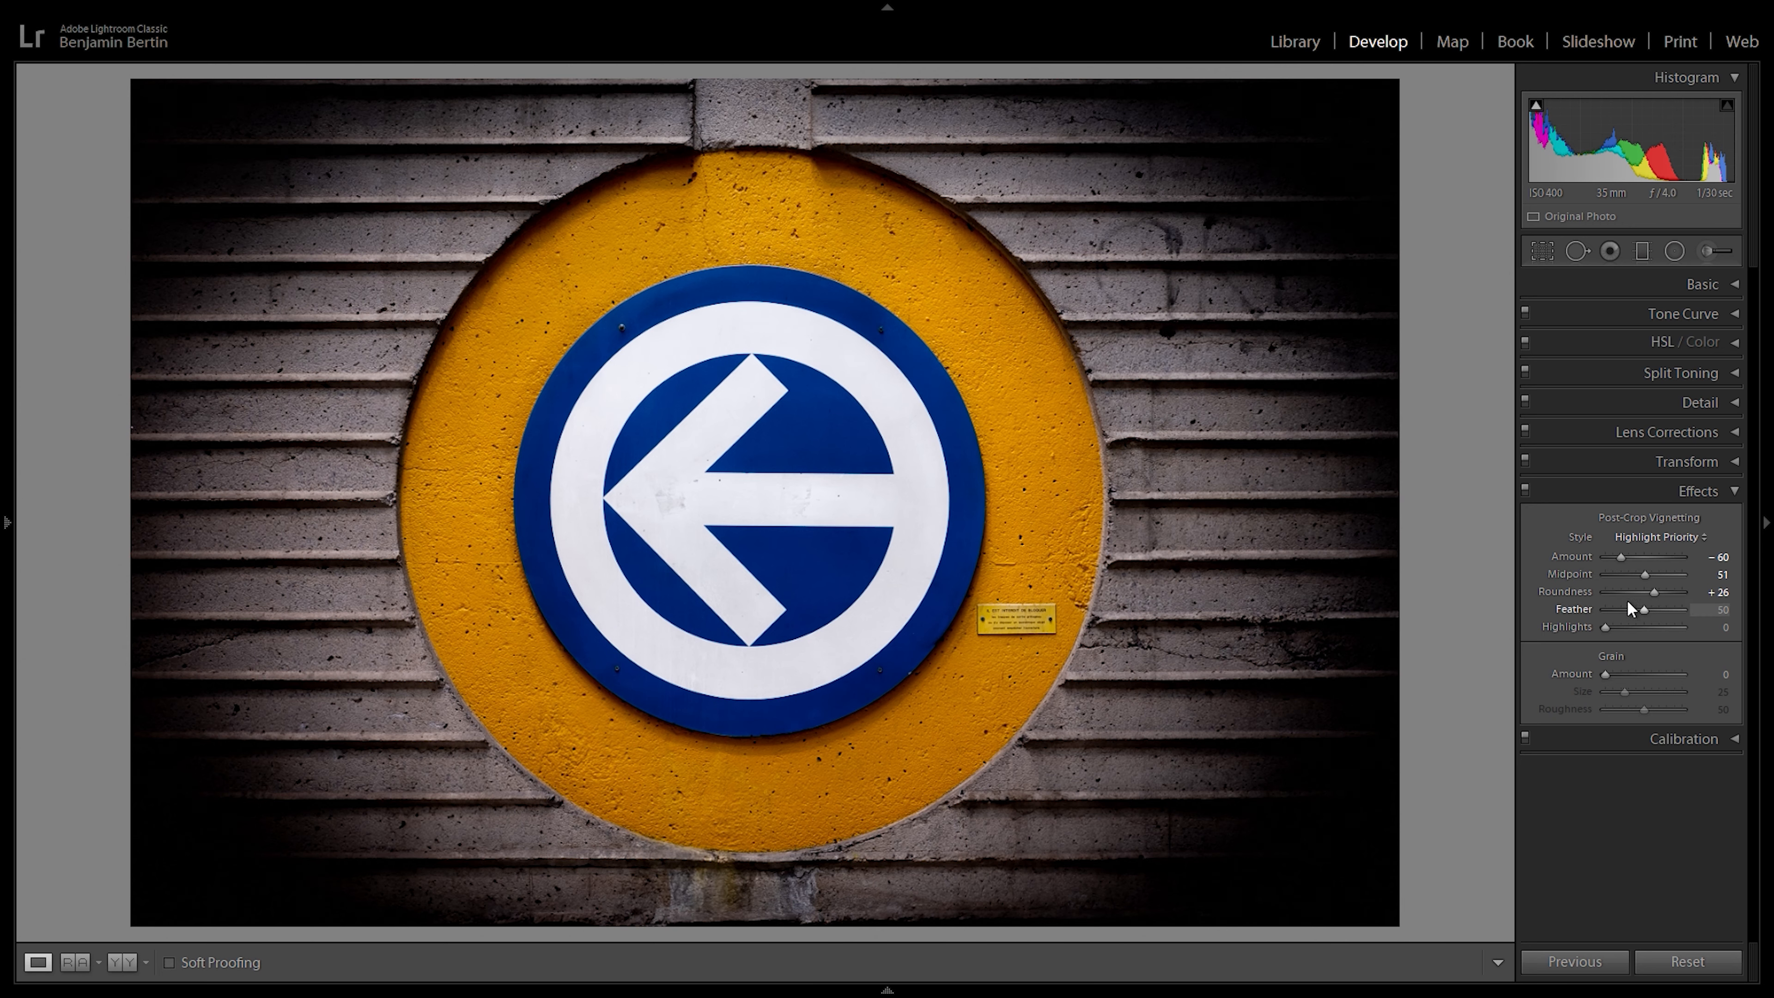
double_click(1653, 591)
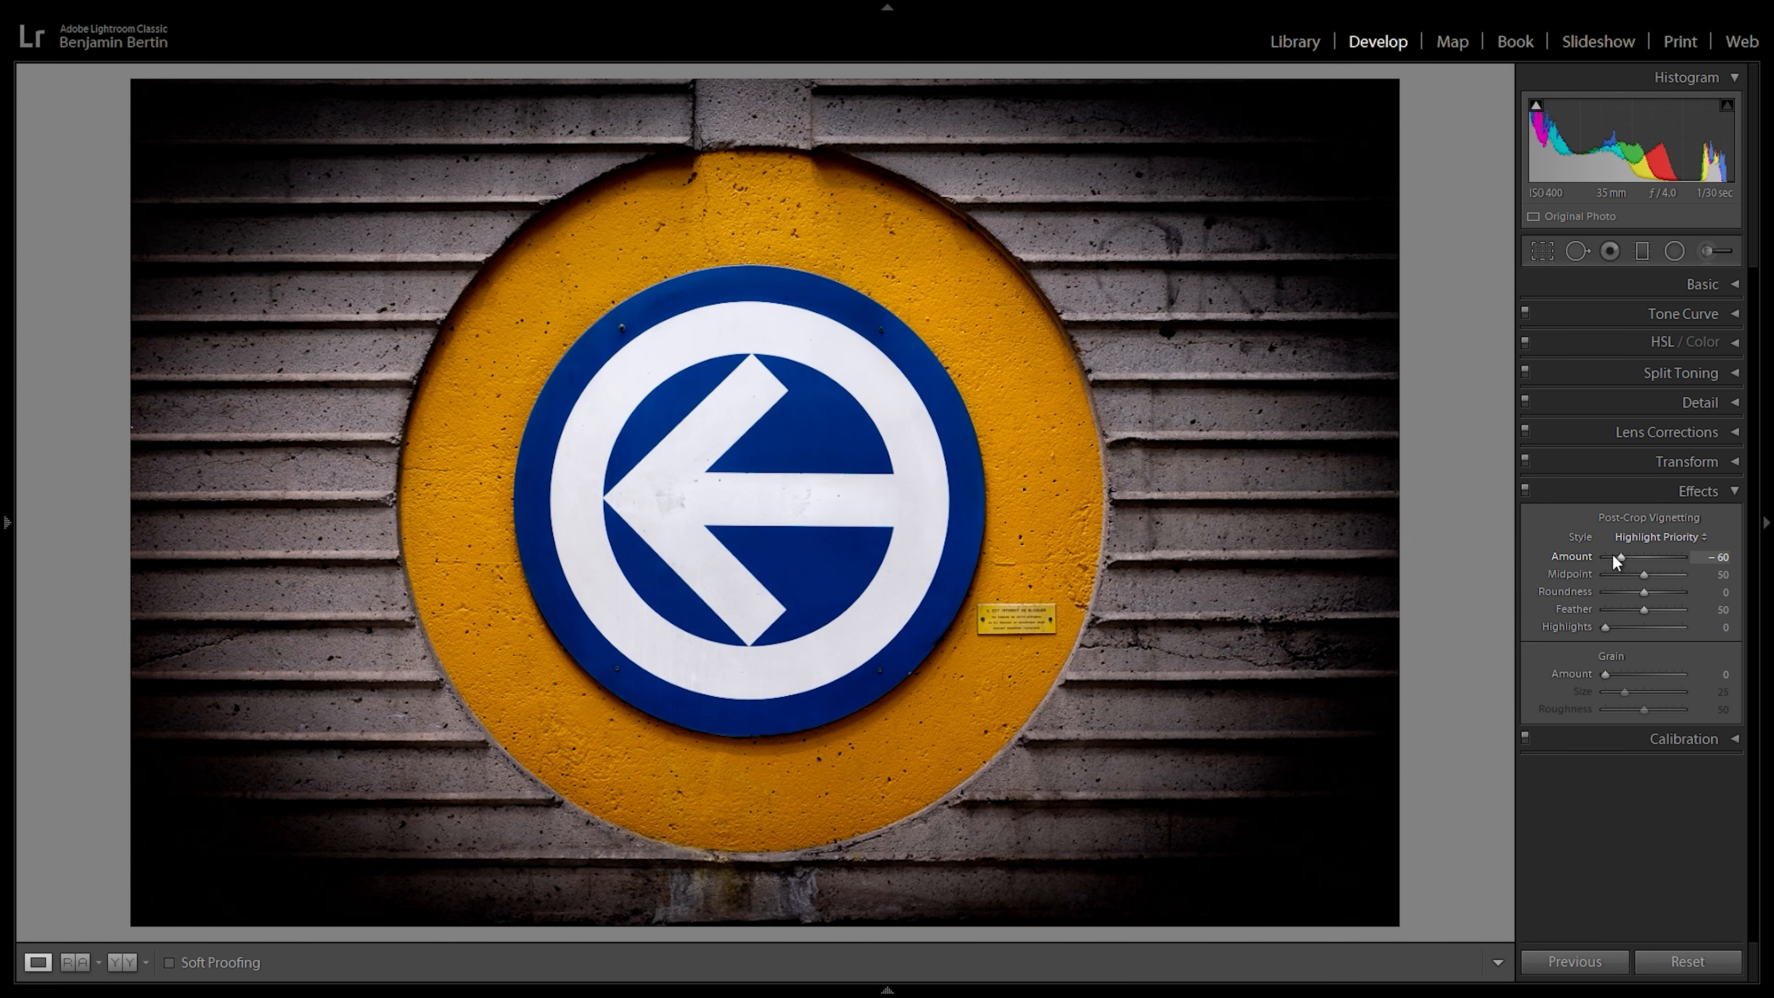
Step: Set the post-crop vignette Amount to -14 and compare the photo with and without the effect
drag(1624, 555, 1640, 559)
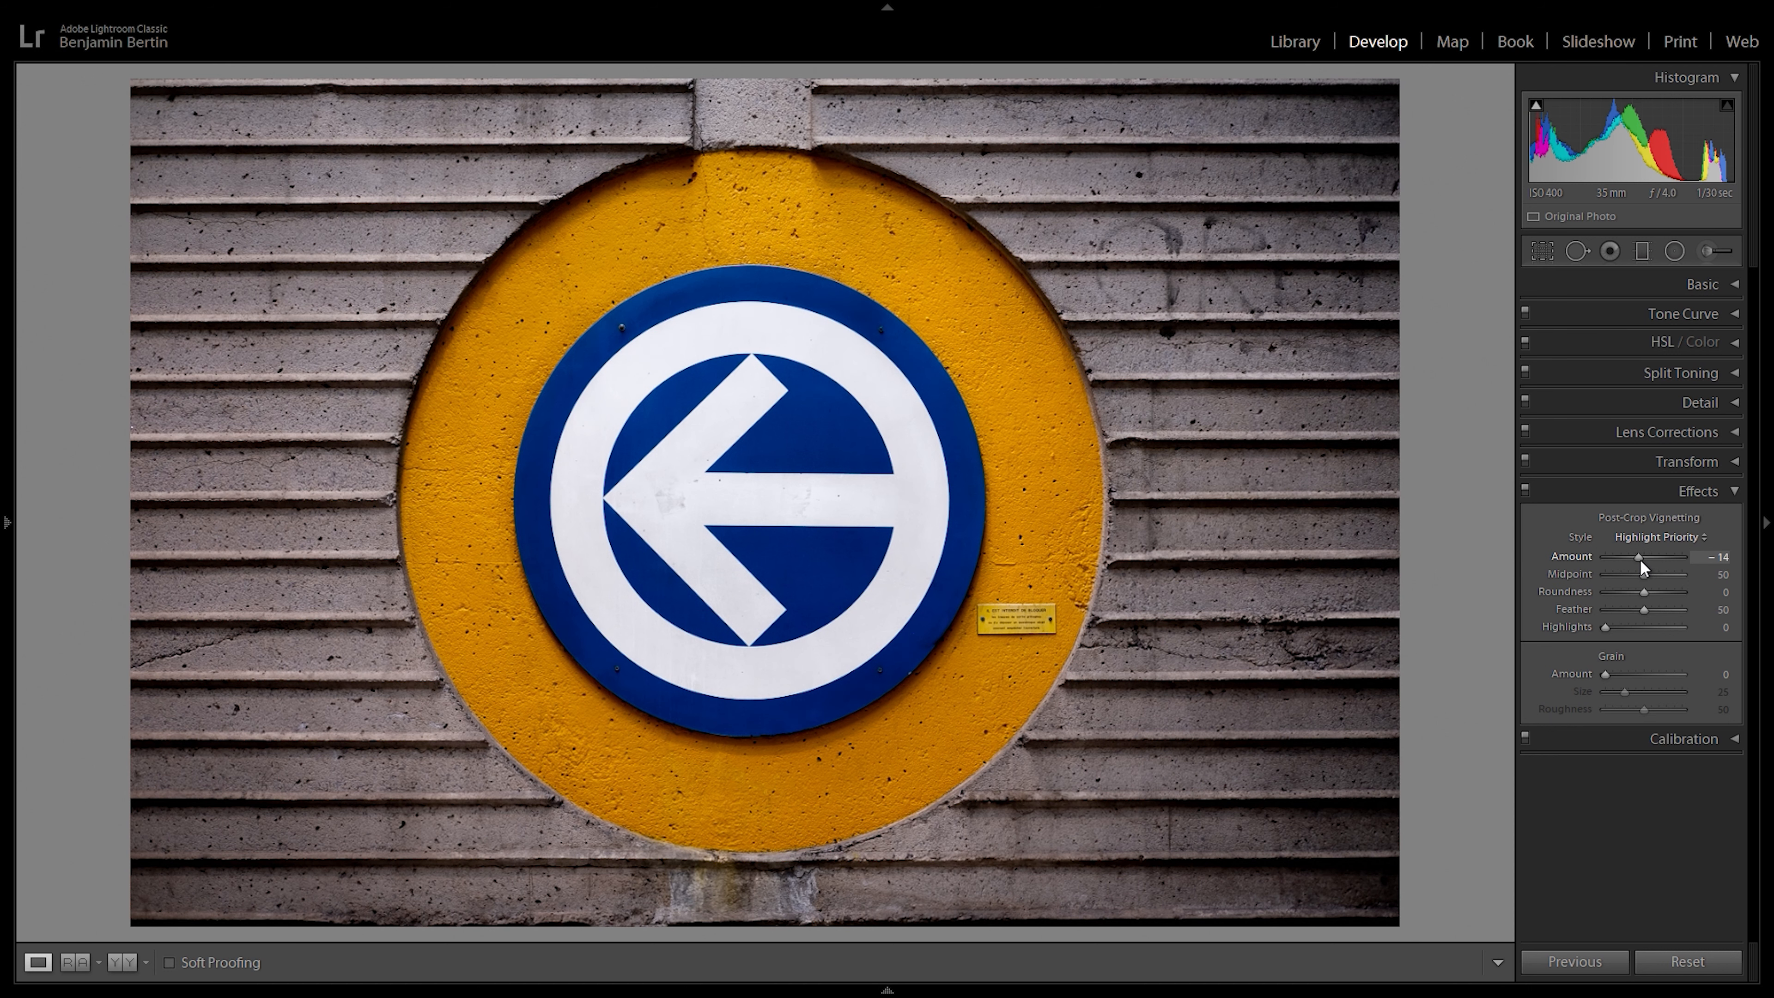
click(1527, 489)
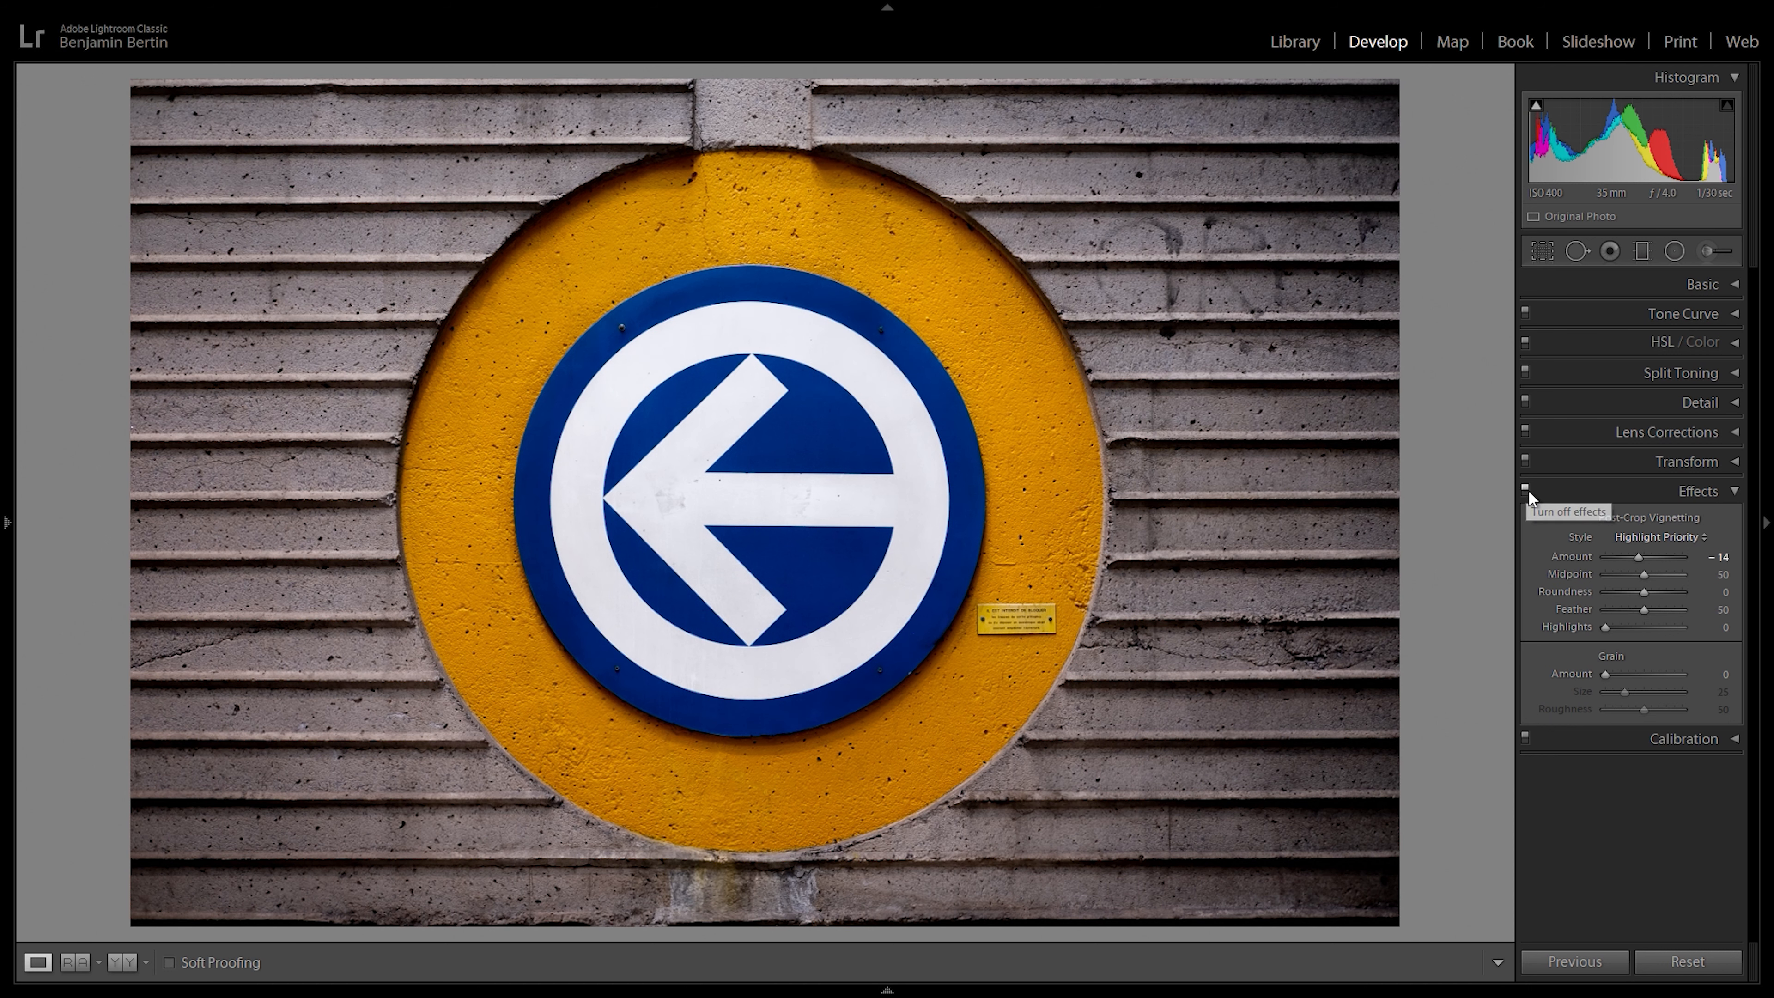
click(1527, 489)
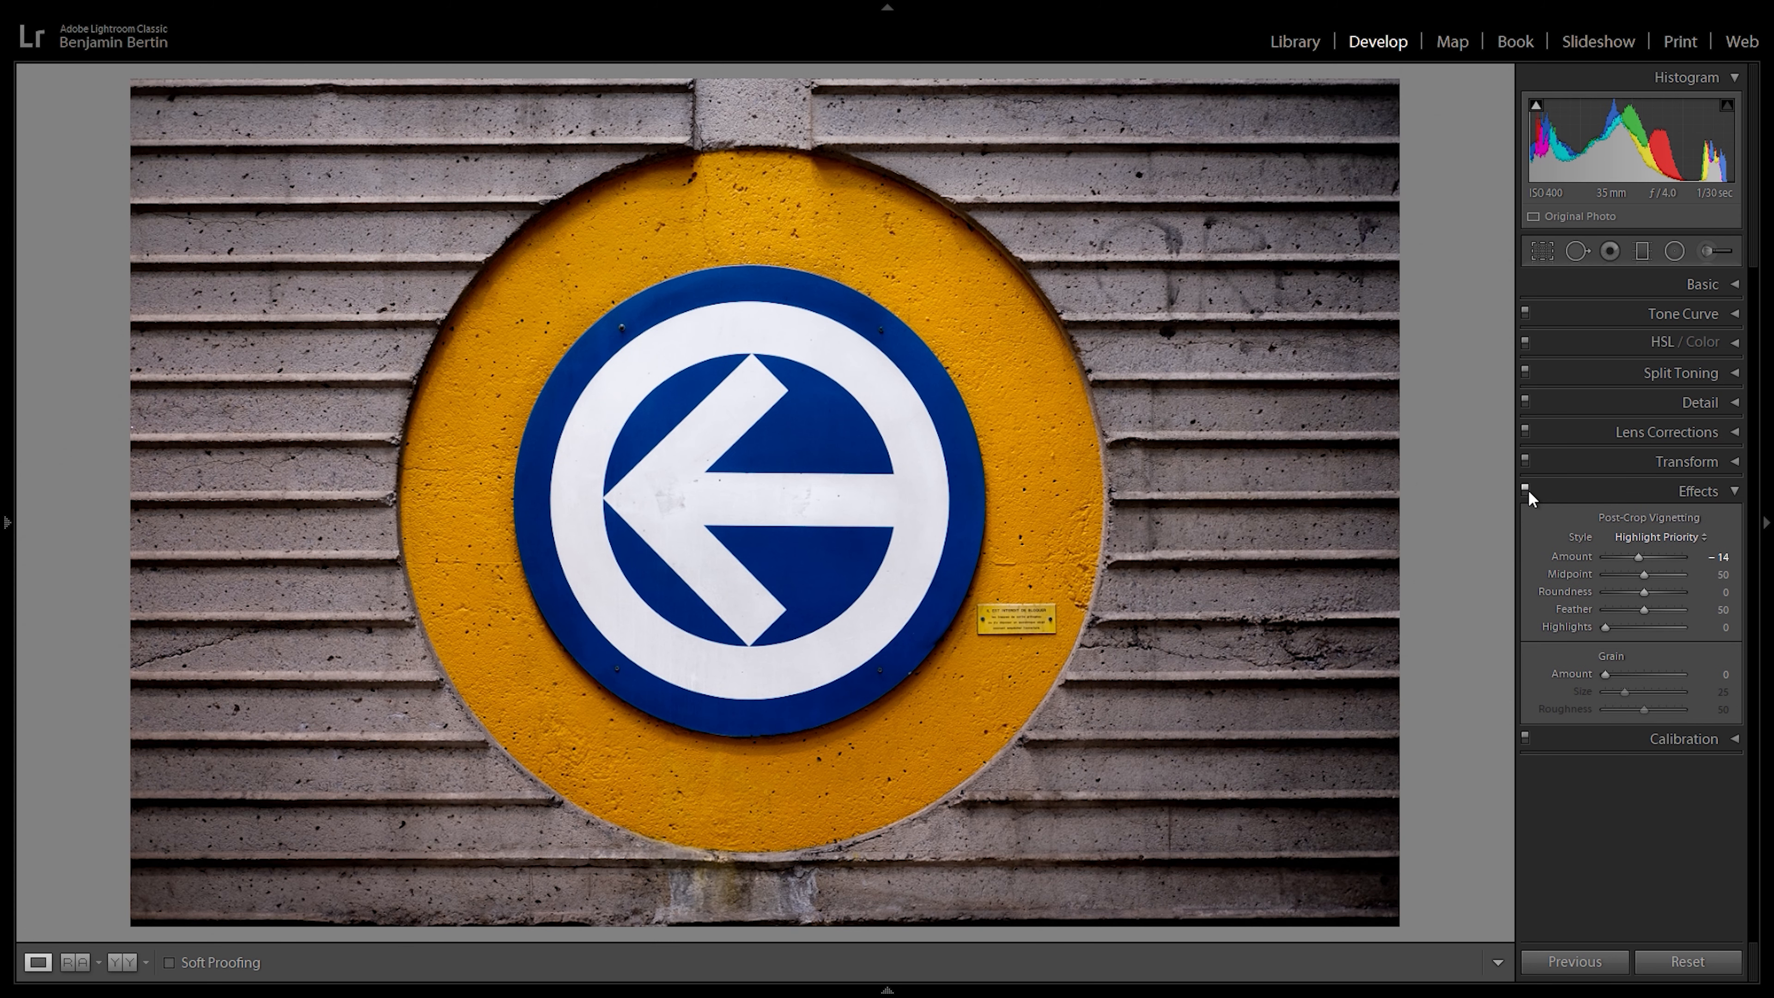
click(1527, 489)
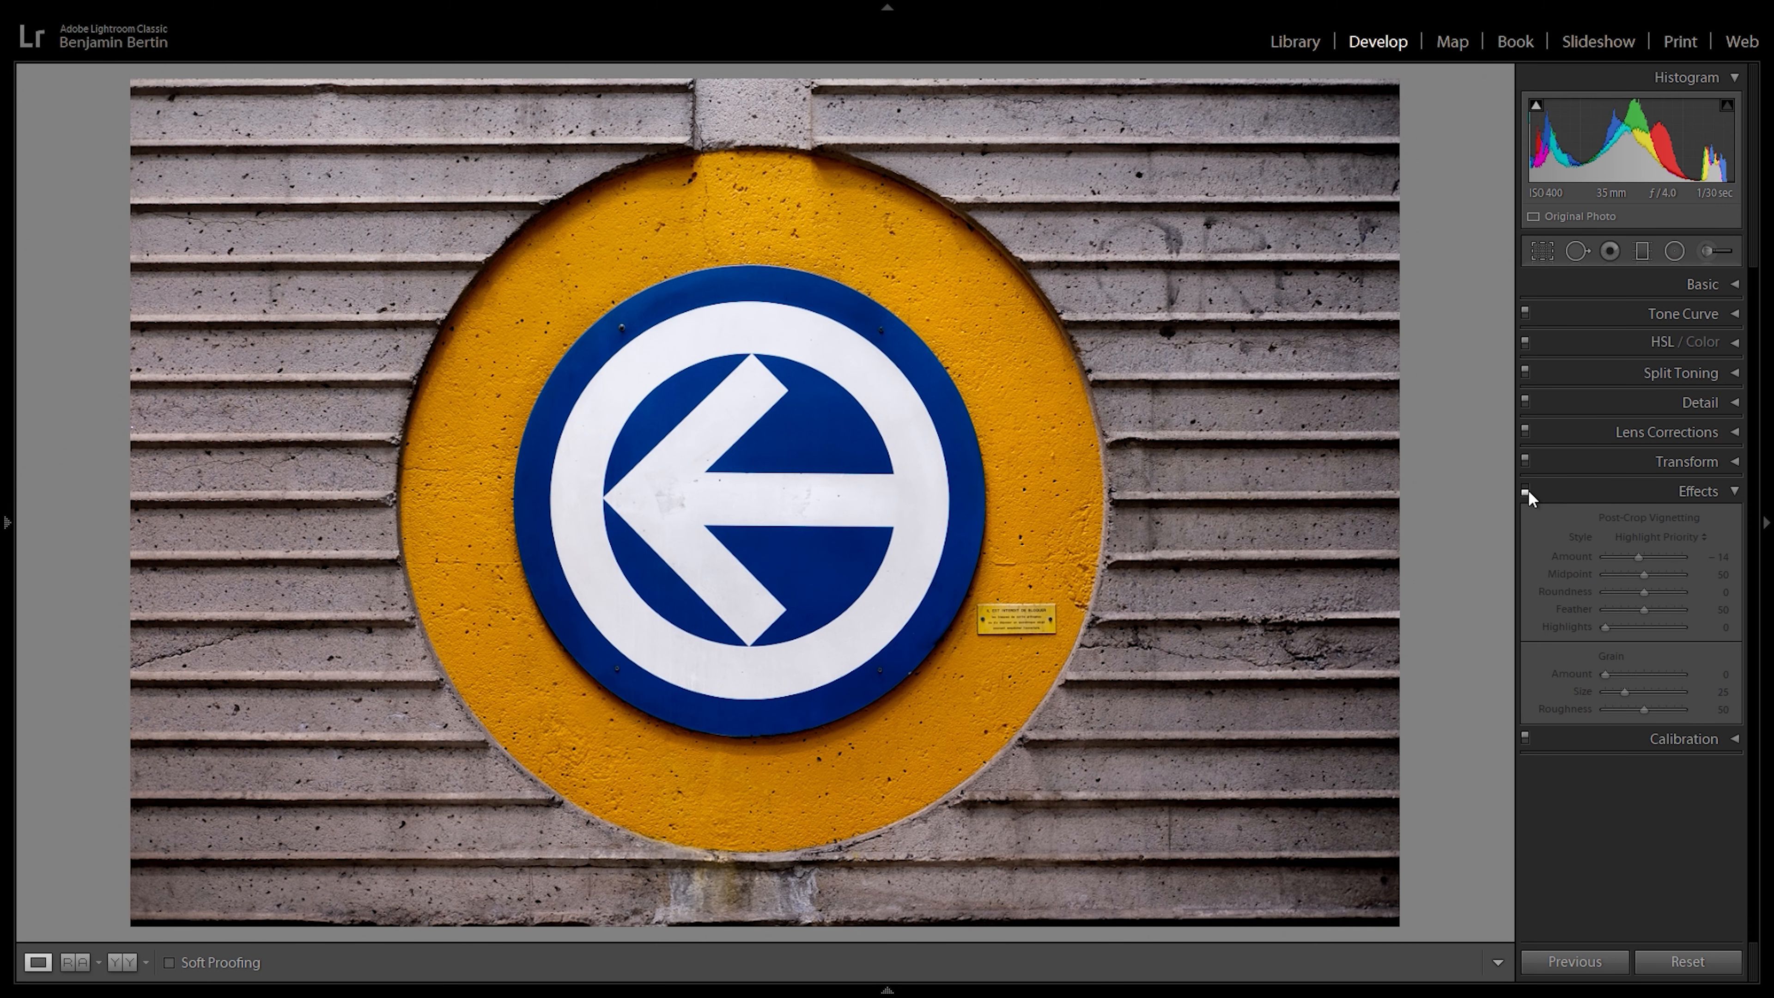
click(1527, 491)
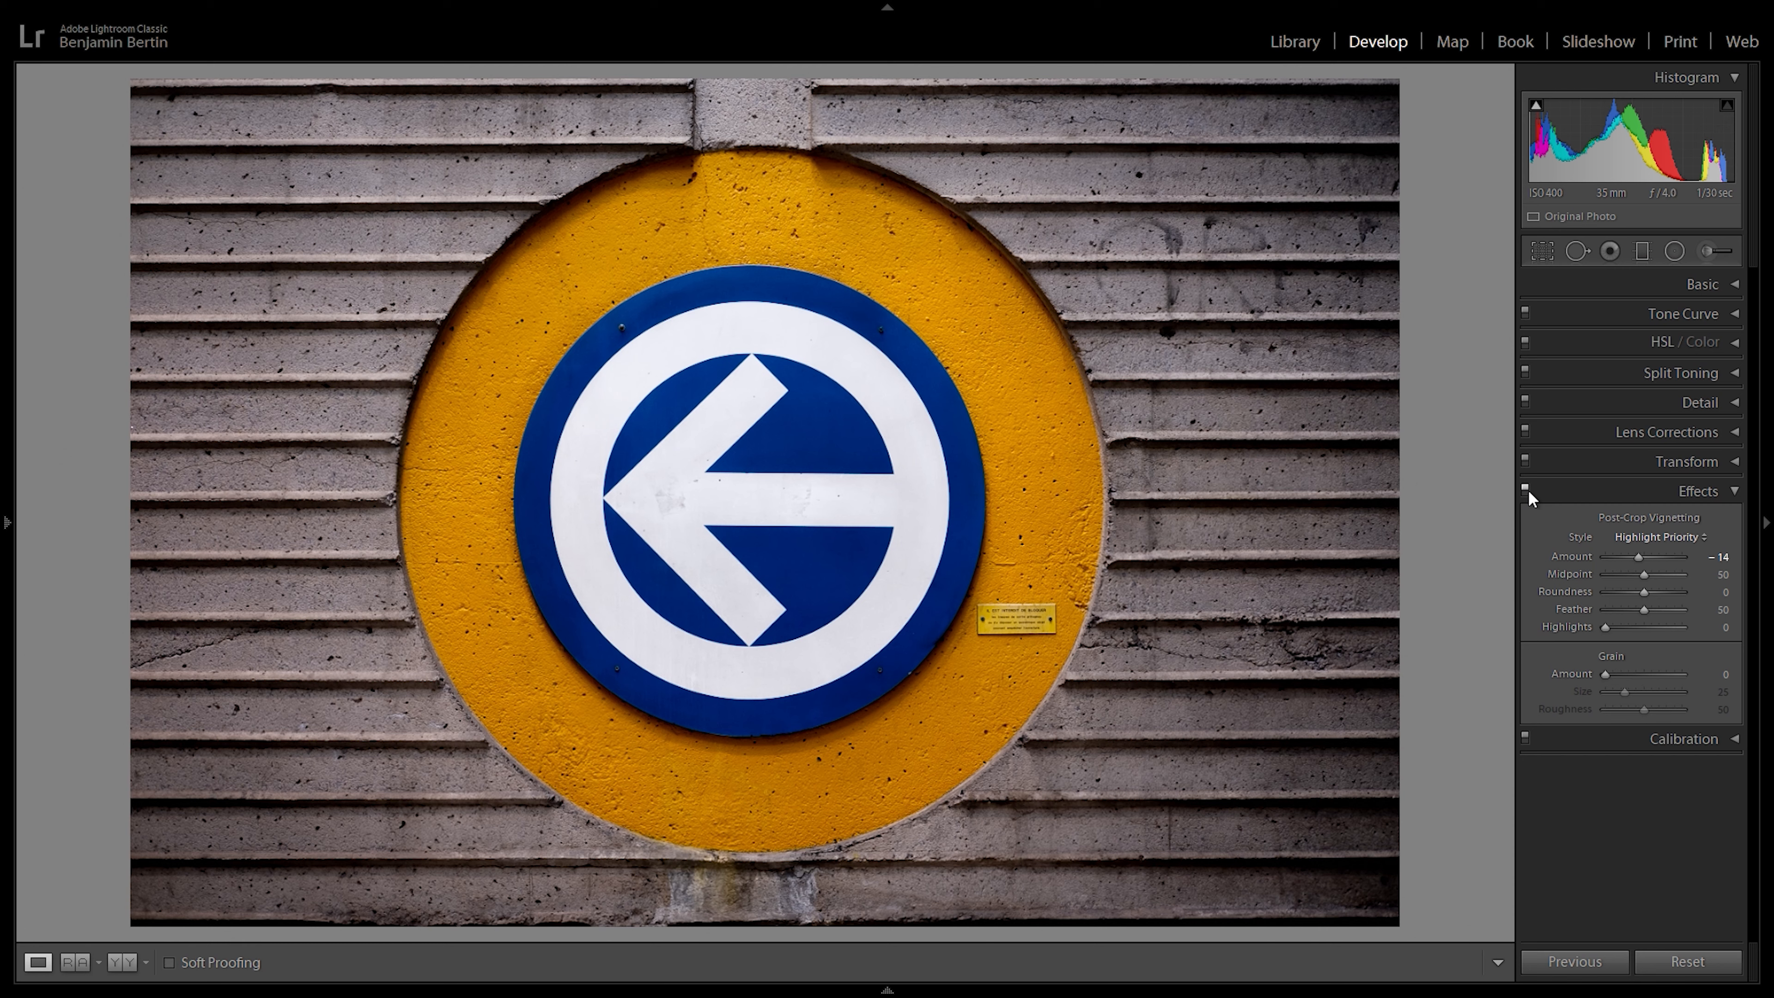
click(1527, 490)
click(1525, 489)
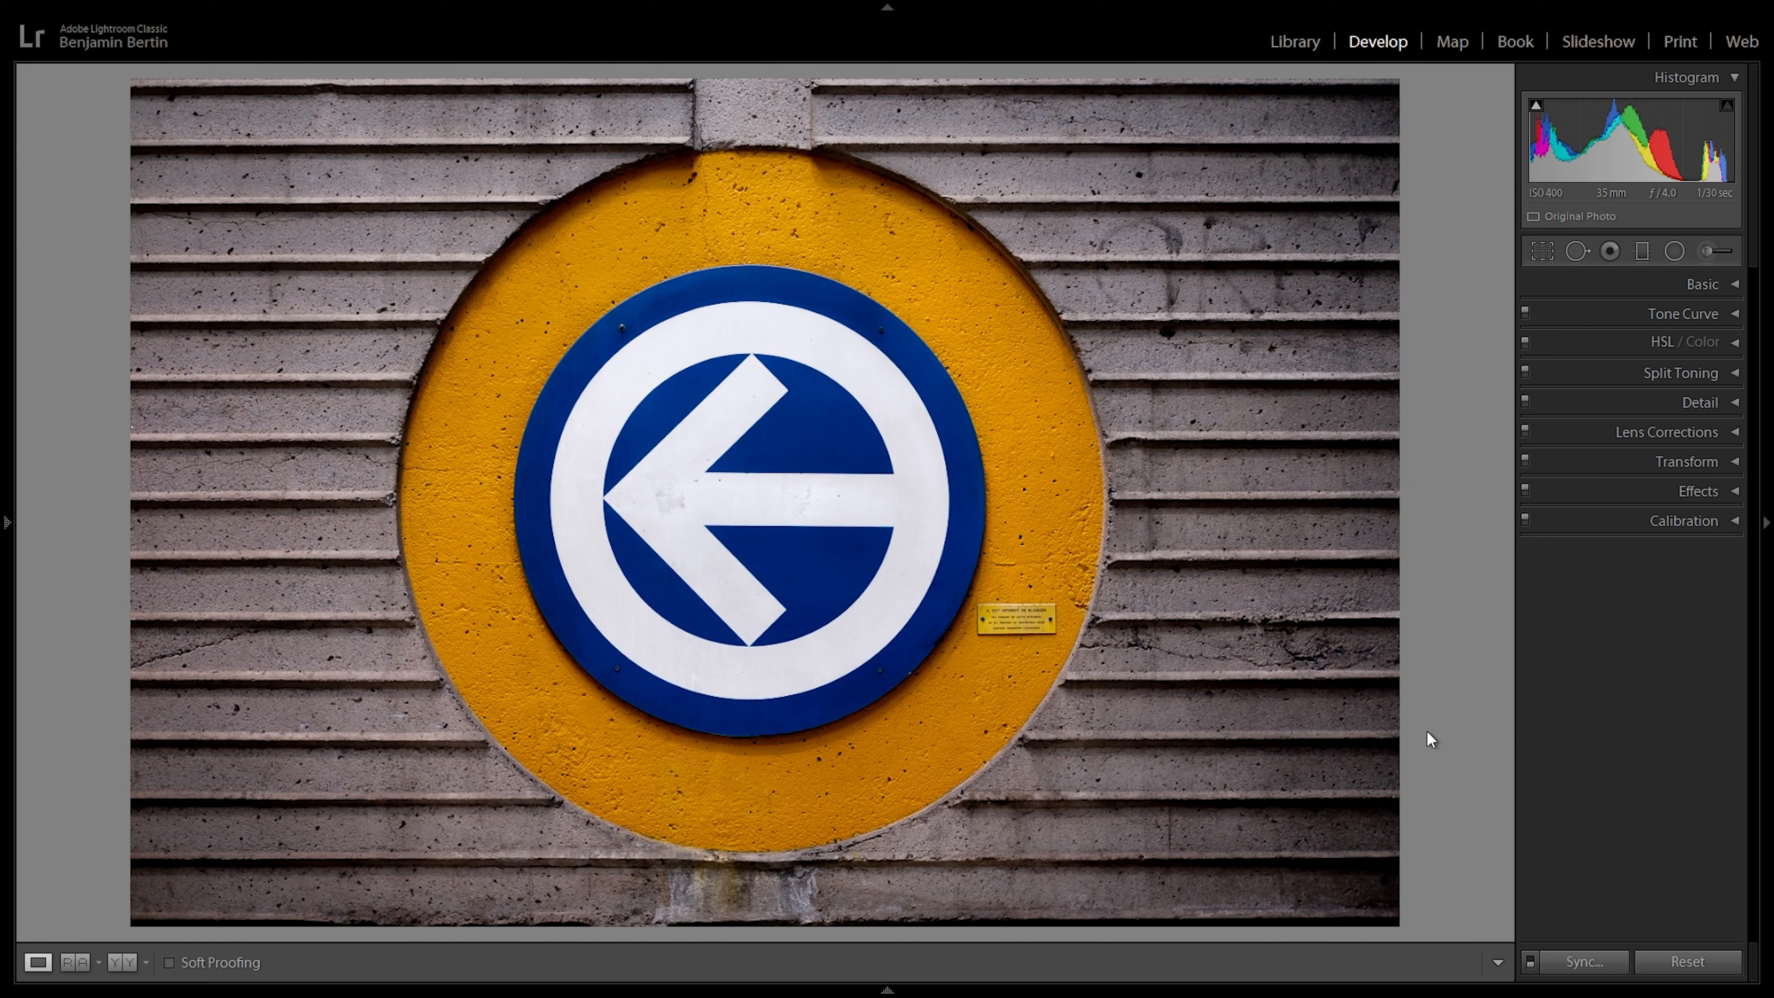
Step: Examine the sign's white arrow, white ring and blue areas close up for surface defects
click(879, 335)
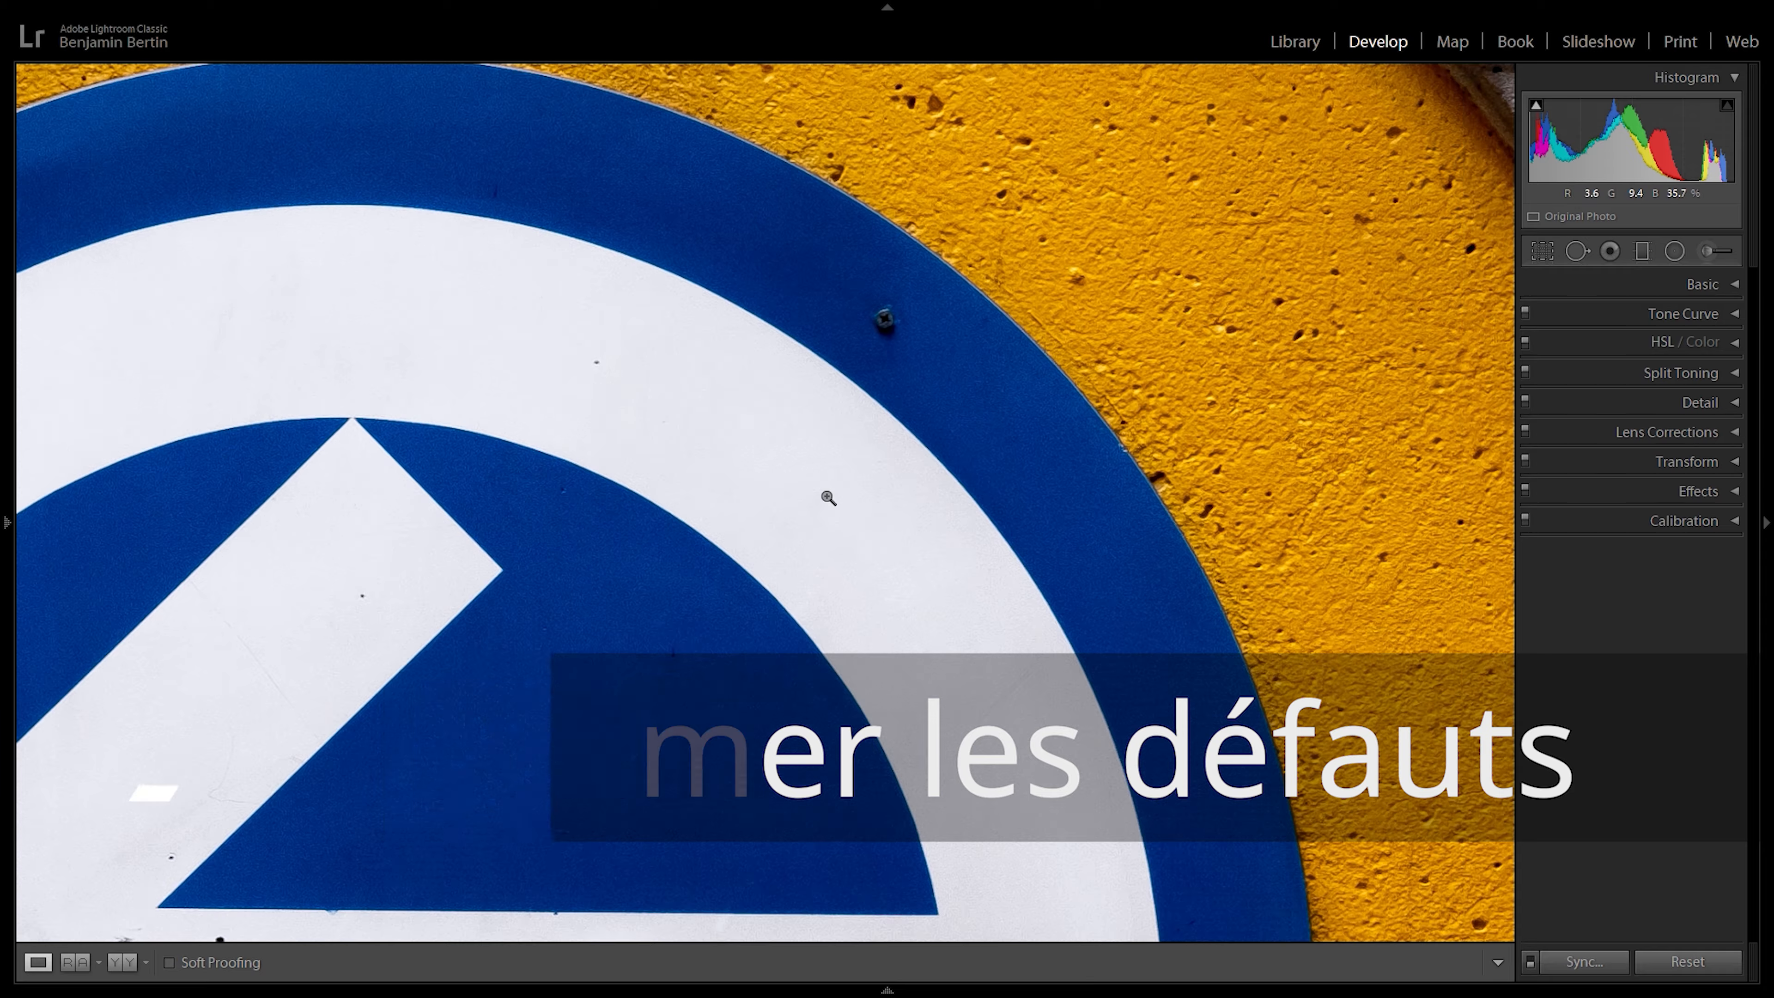
click(865, 336)
click(663, 494)
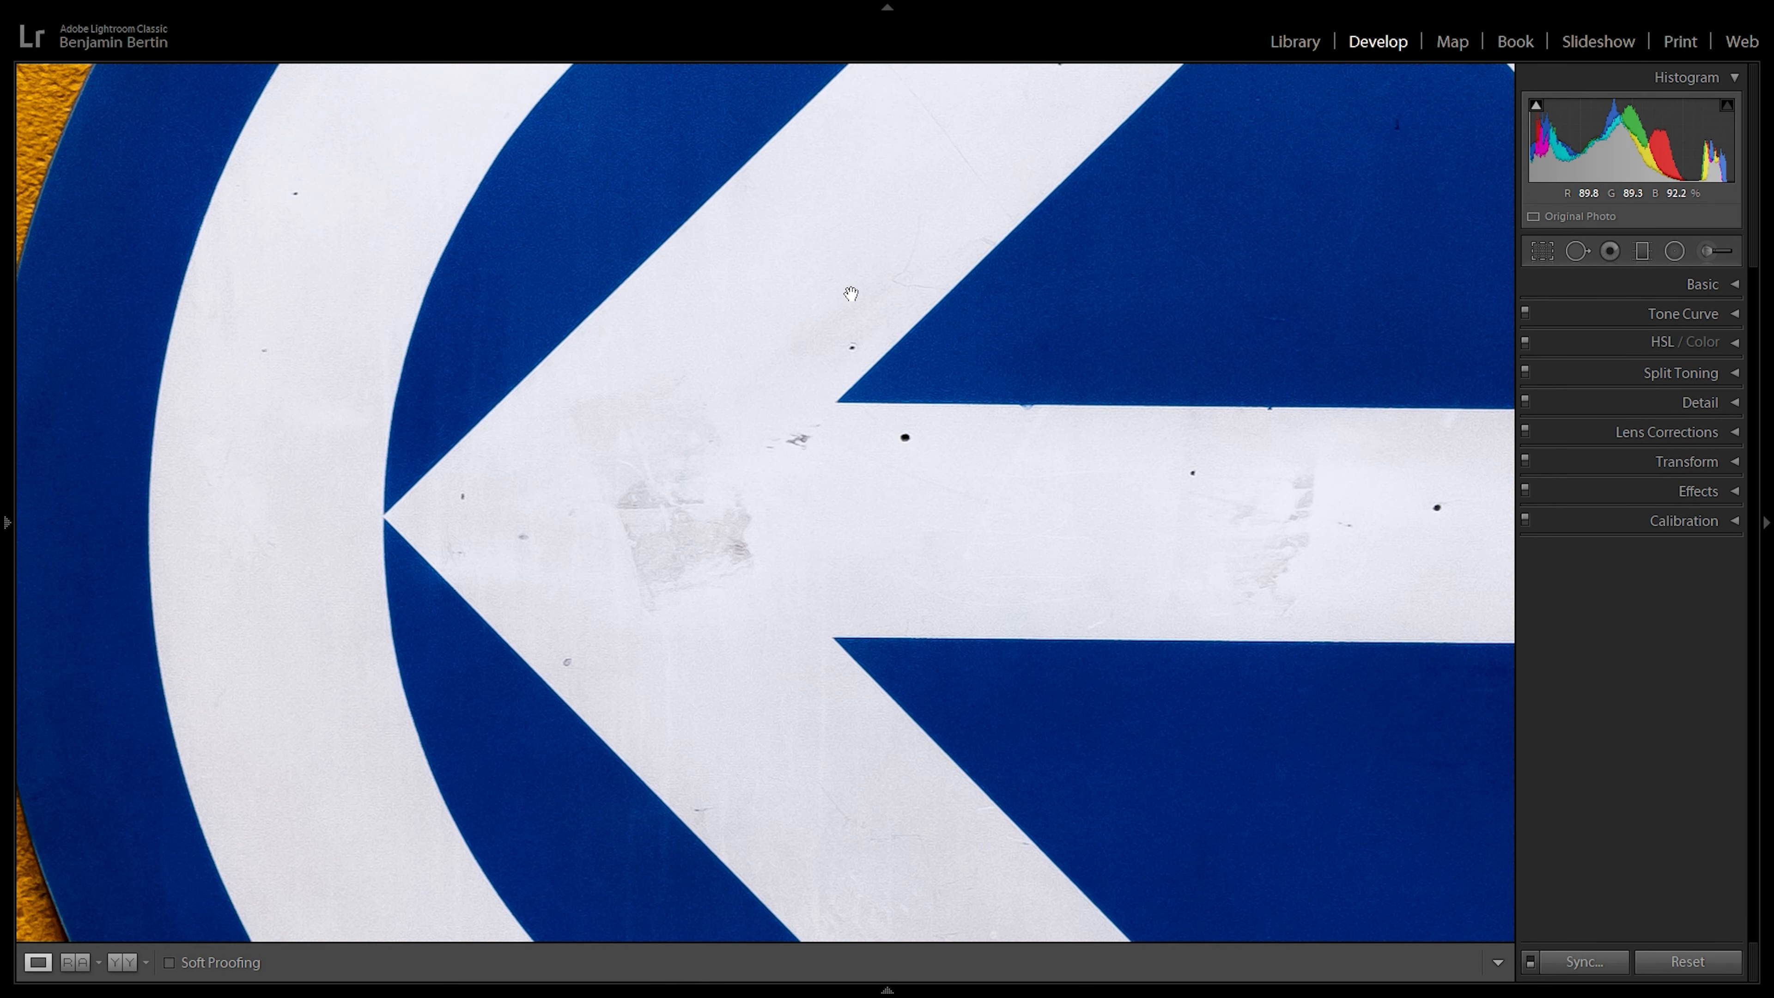
drag(1322, 521, 802, 502)
drag(664, 507, 856, 533)
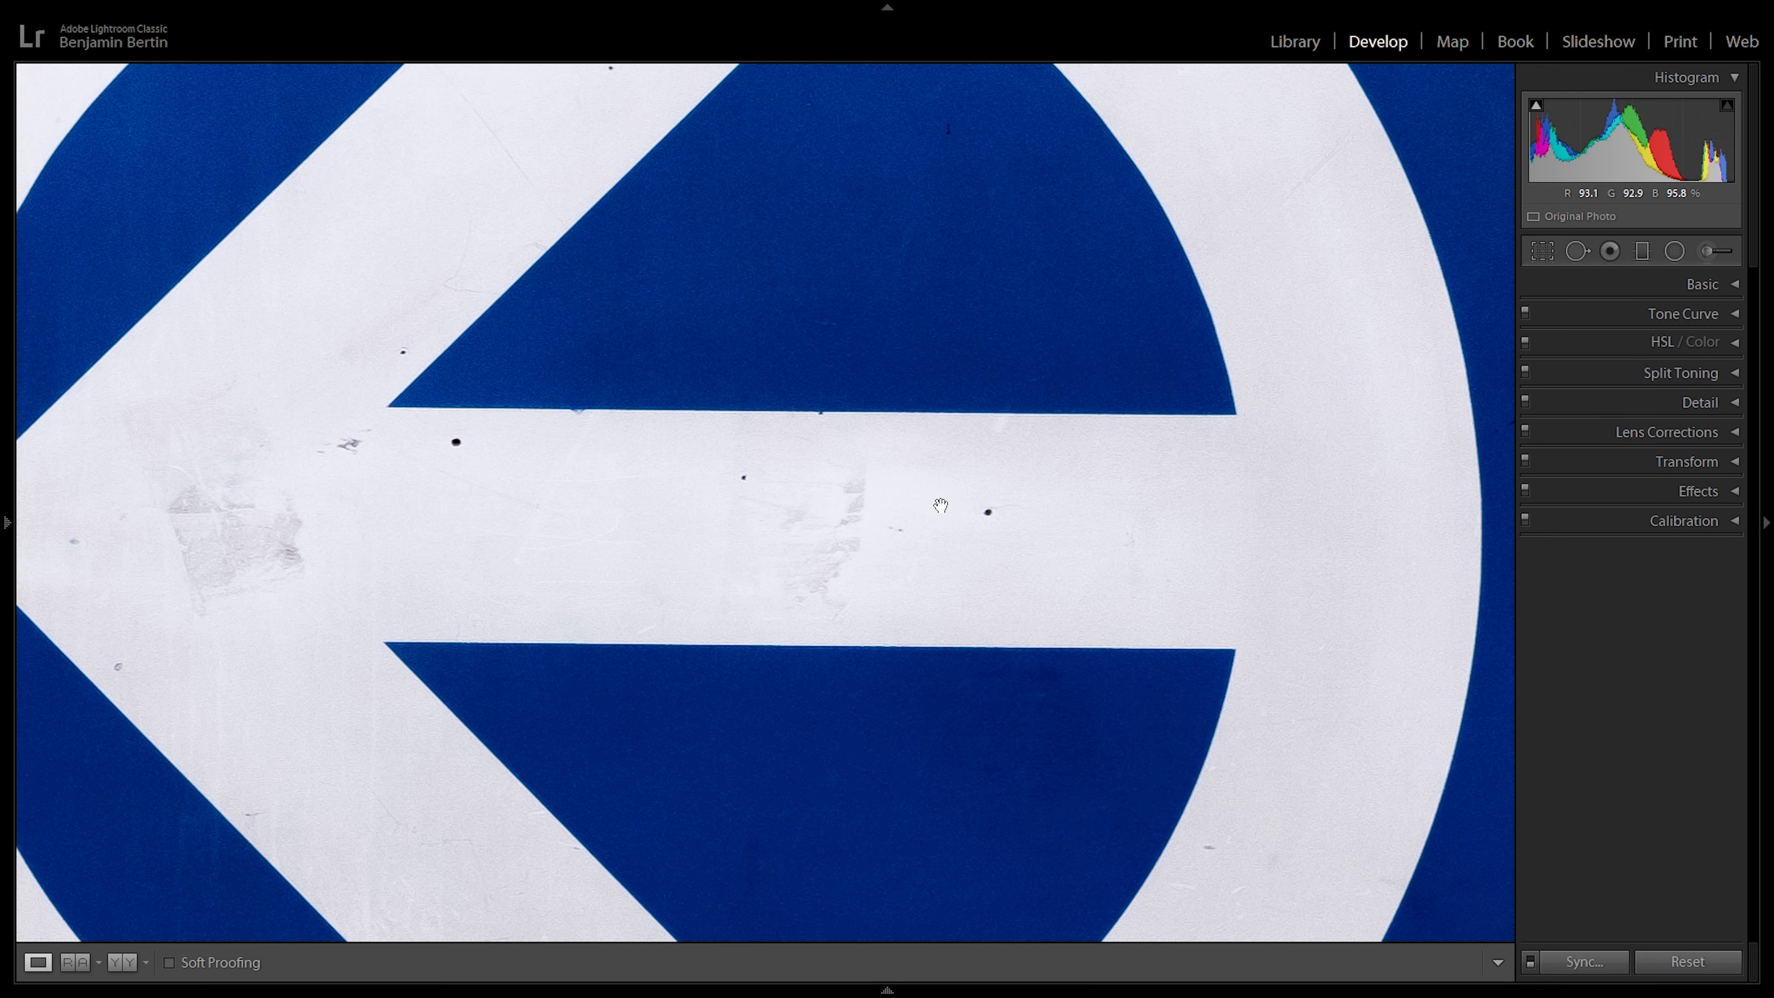
drag(665, 507, 859, 537)
drag(326, 674, 657, 649)
drag(748, 927, 748, 626)
drag(992, 856, 764, 578)
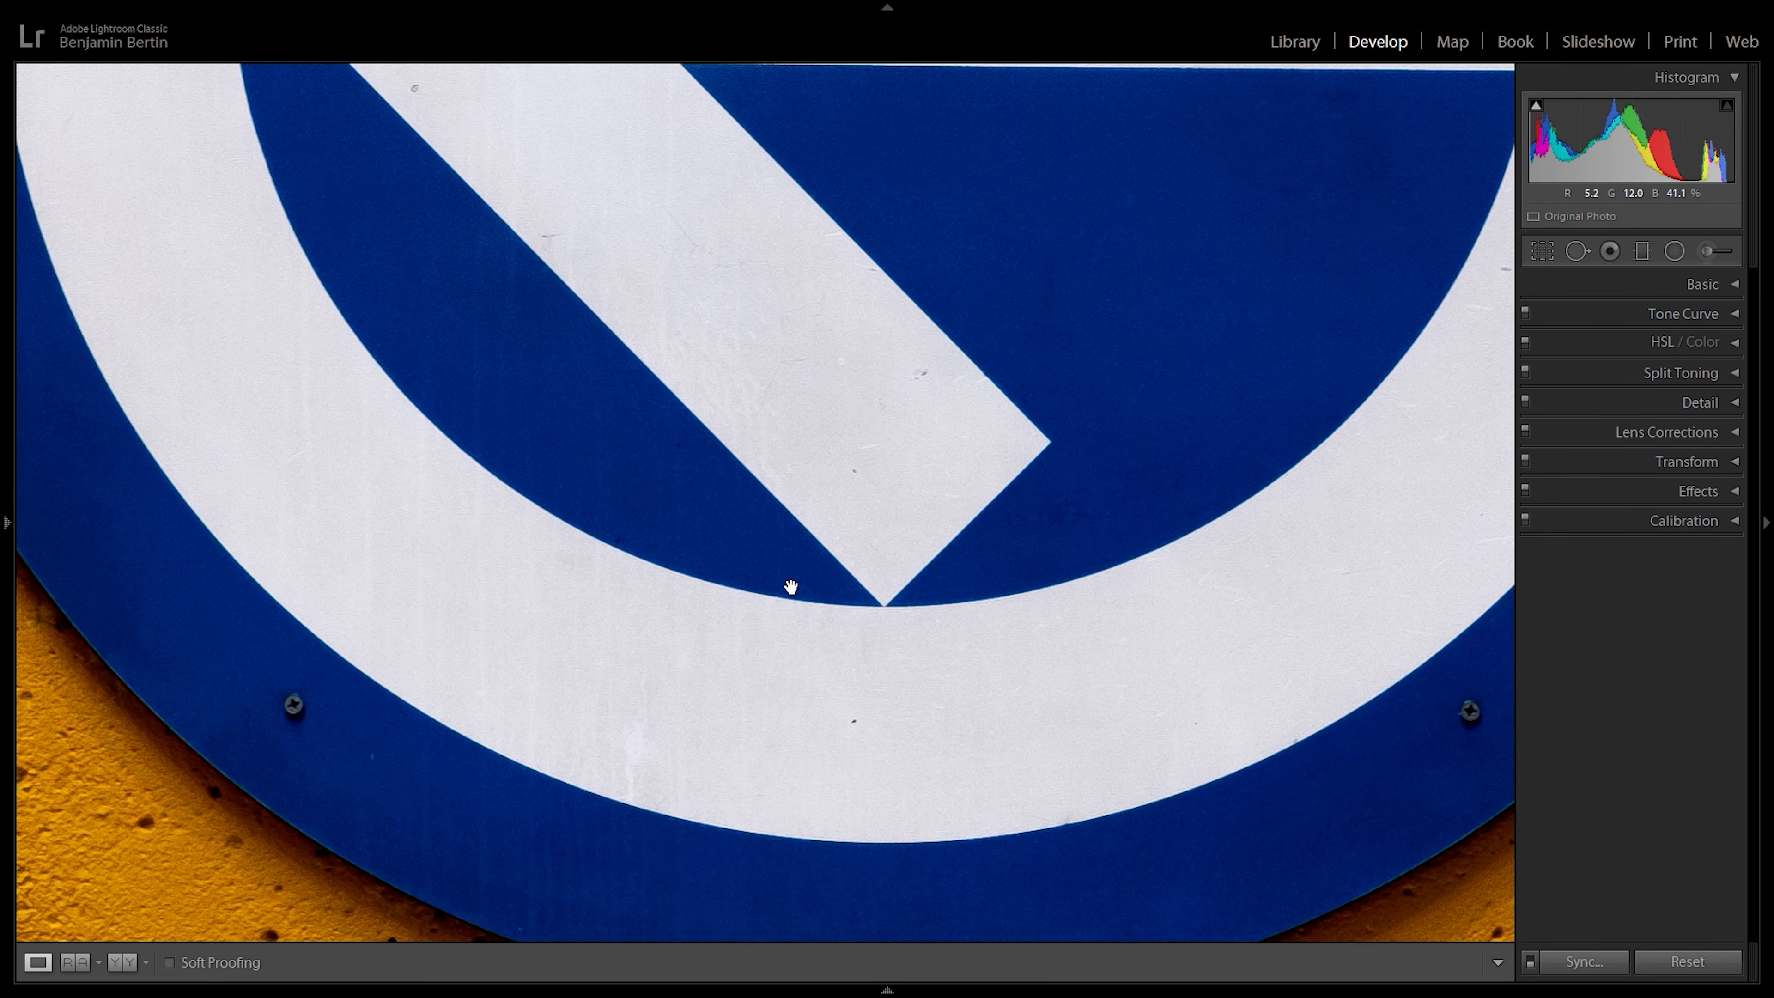
click(887, 539)
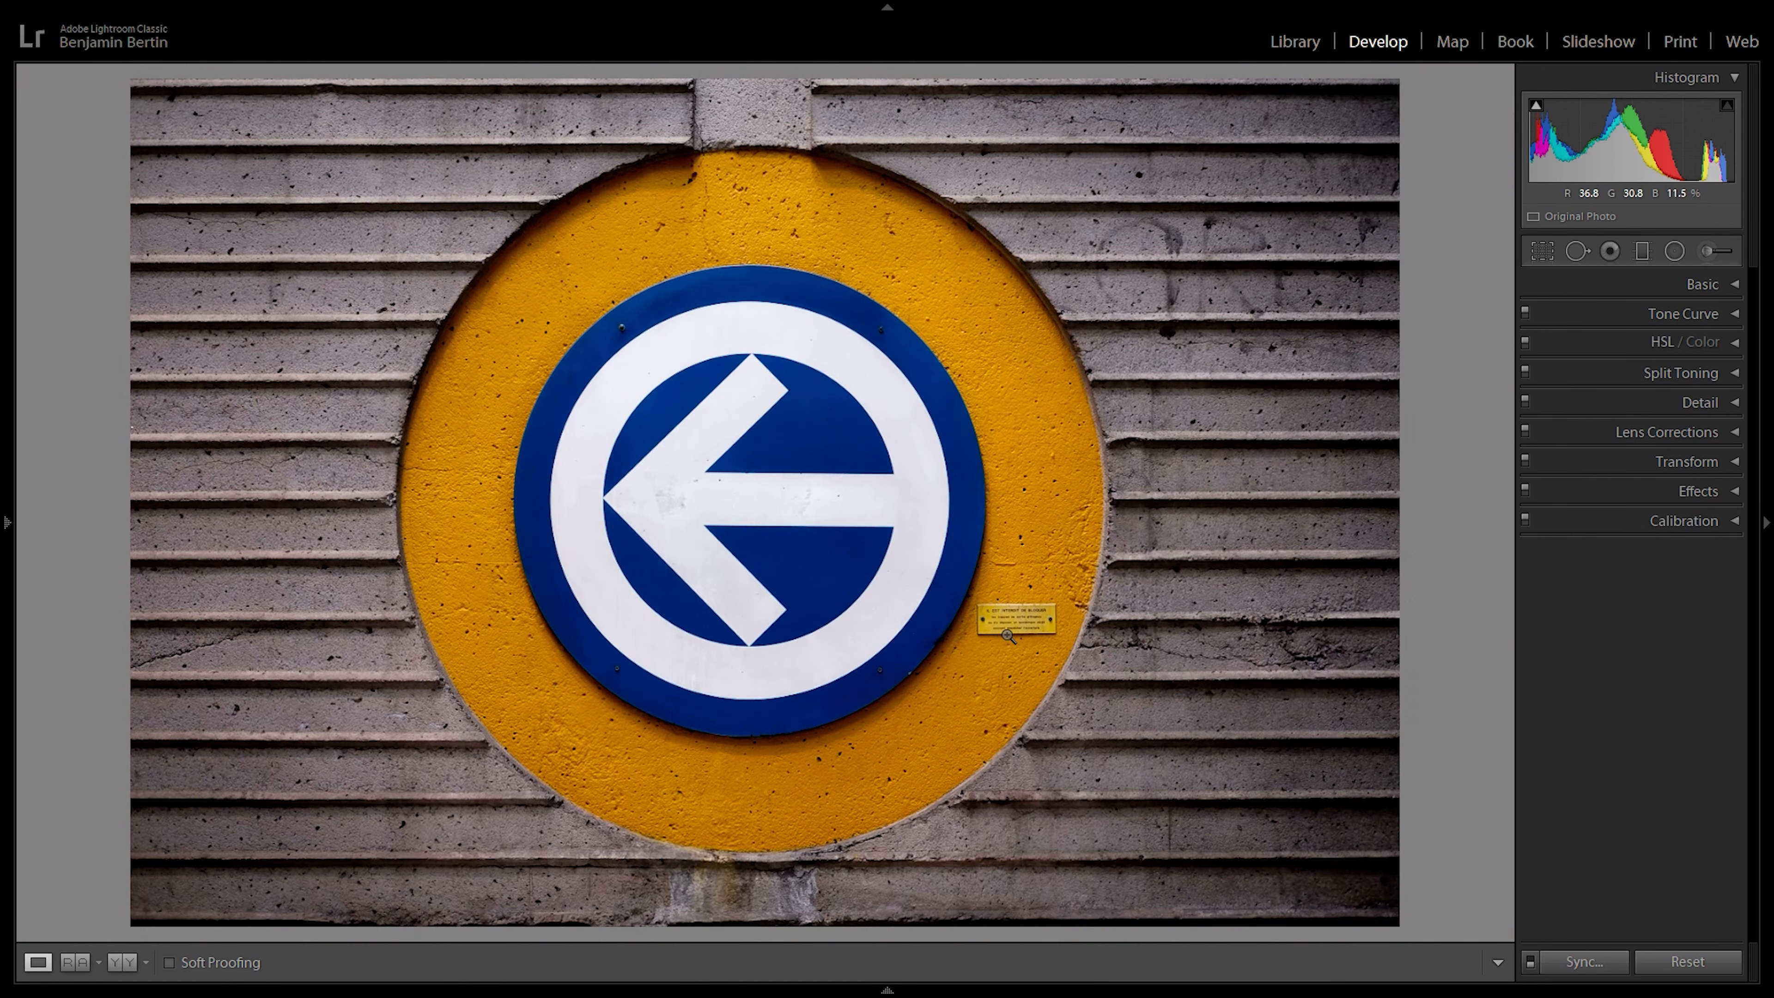
Step: Examine the small yellow notice plate and the surrounding painted concrete close up, compared with the whole photo
click(1049, 622)
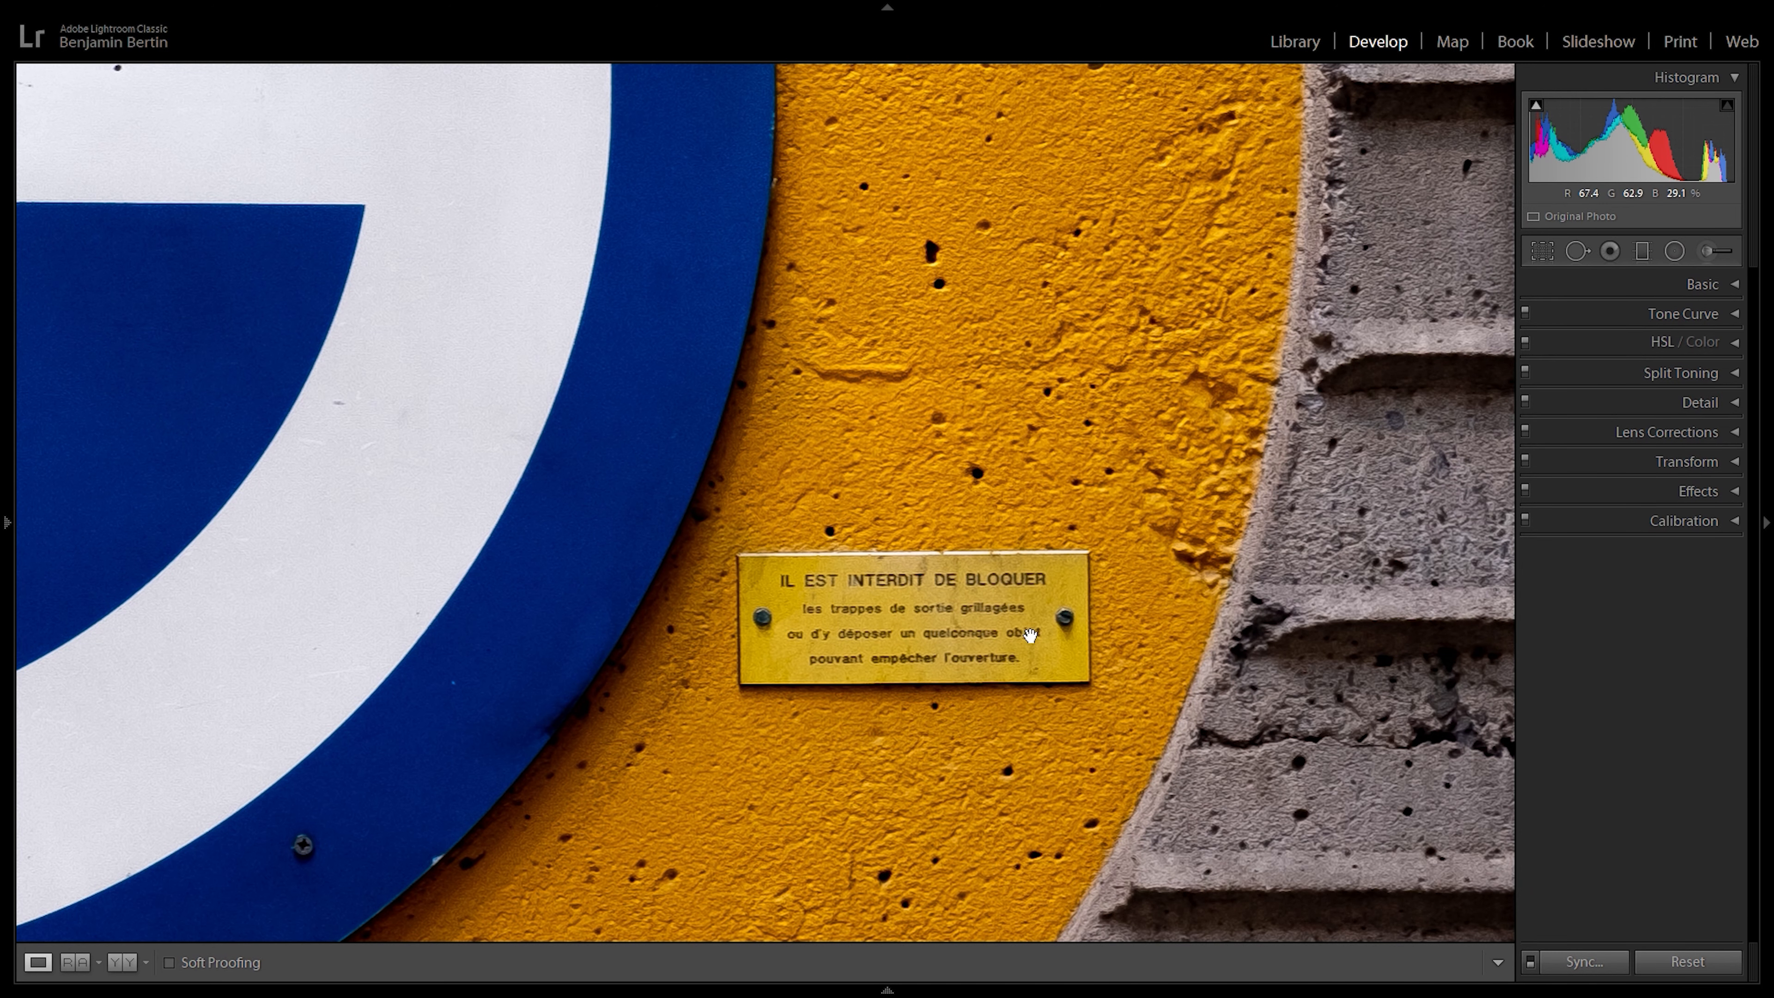
click(925, 599)
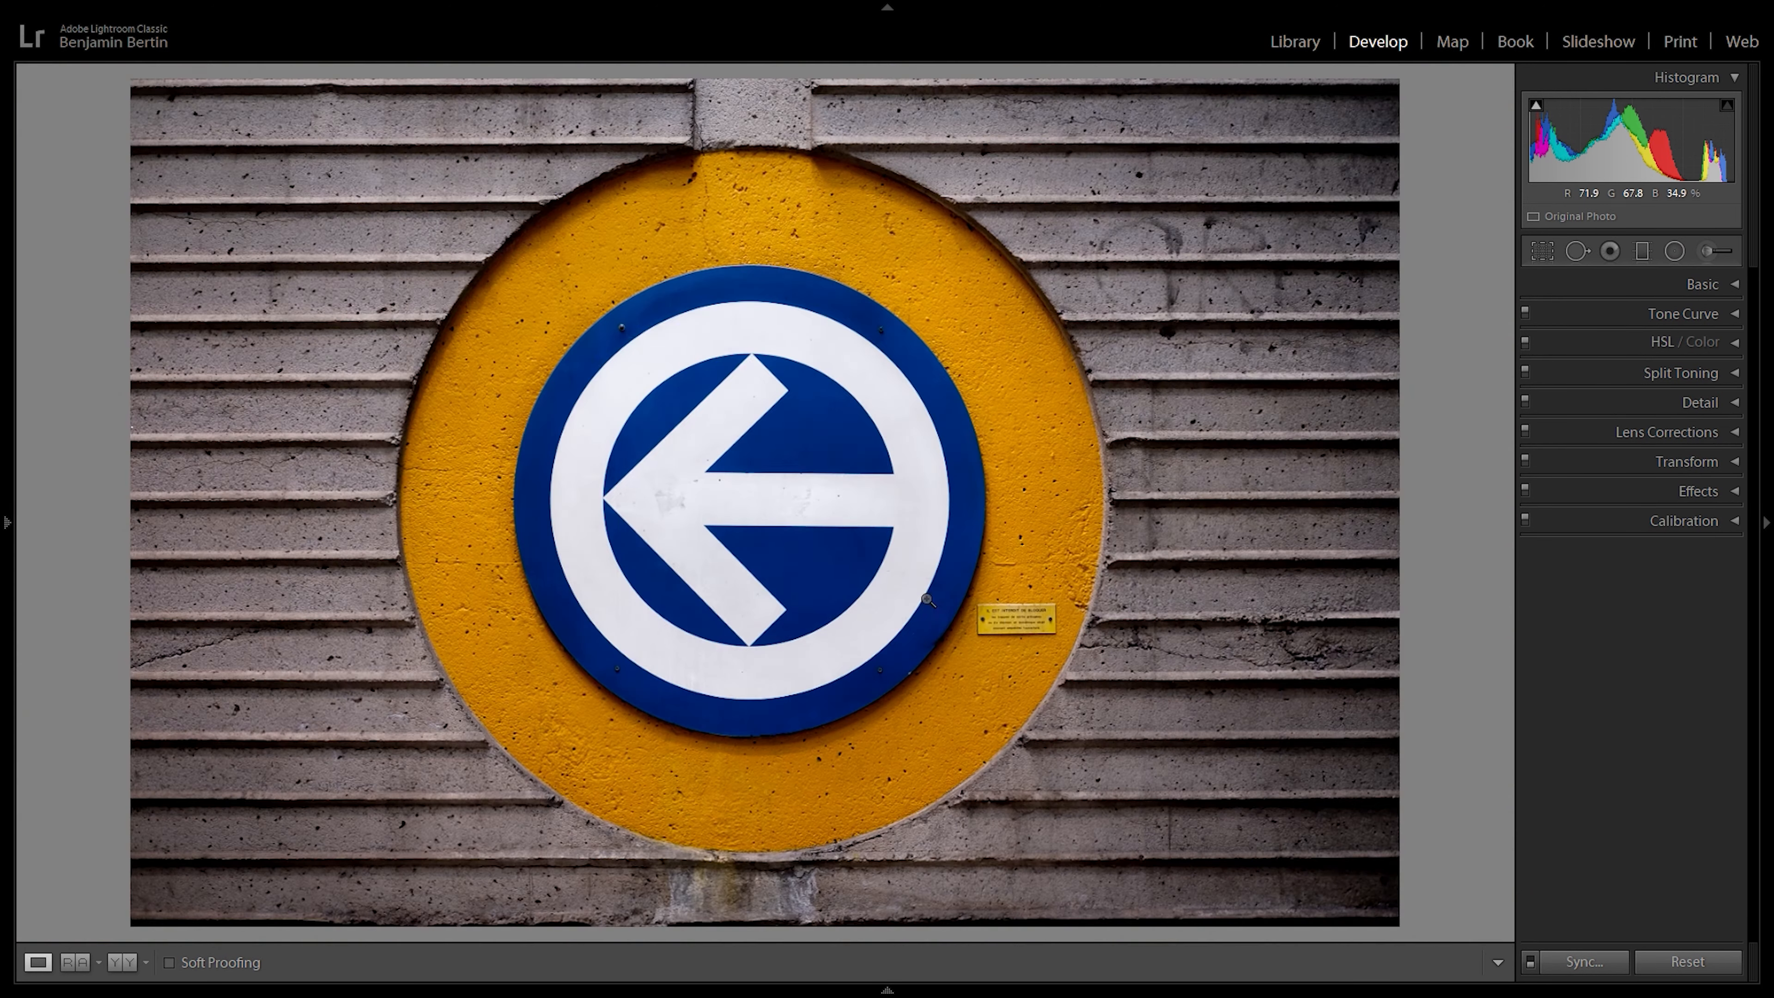
click(1025, 627)
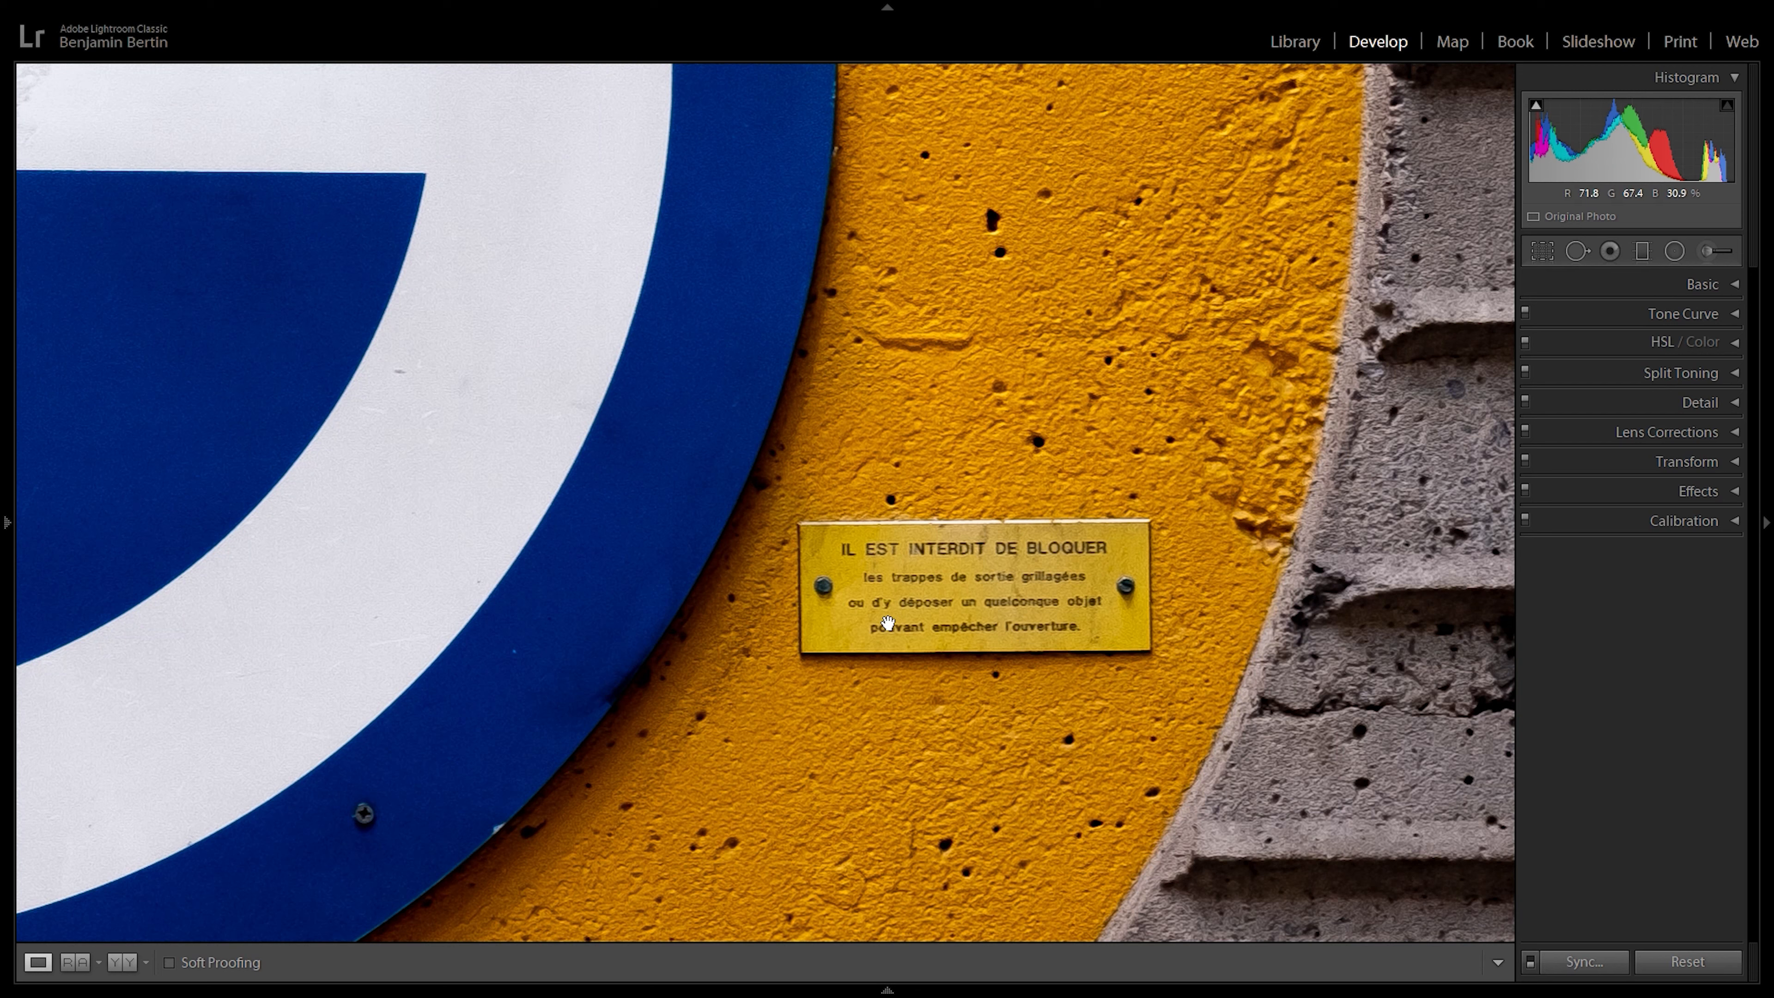
click(985, 593)
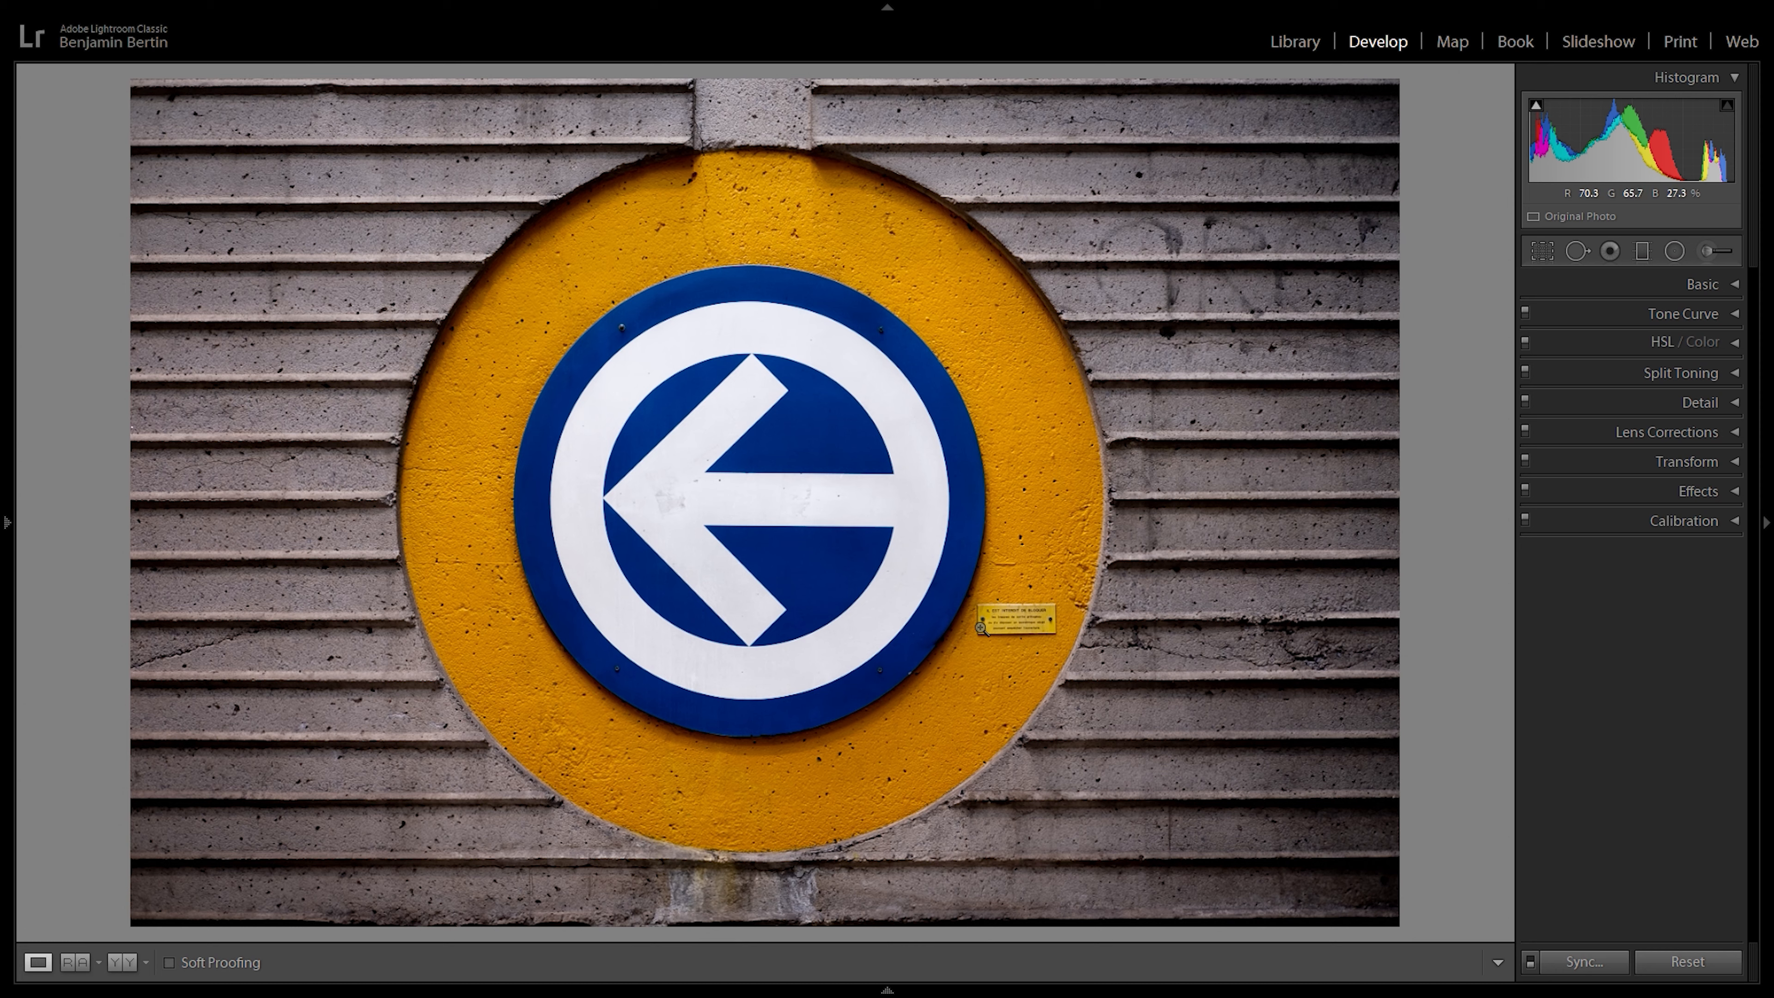
click(1032, 627)
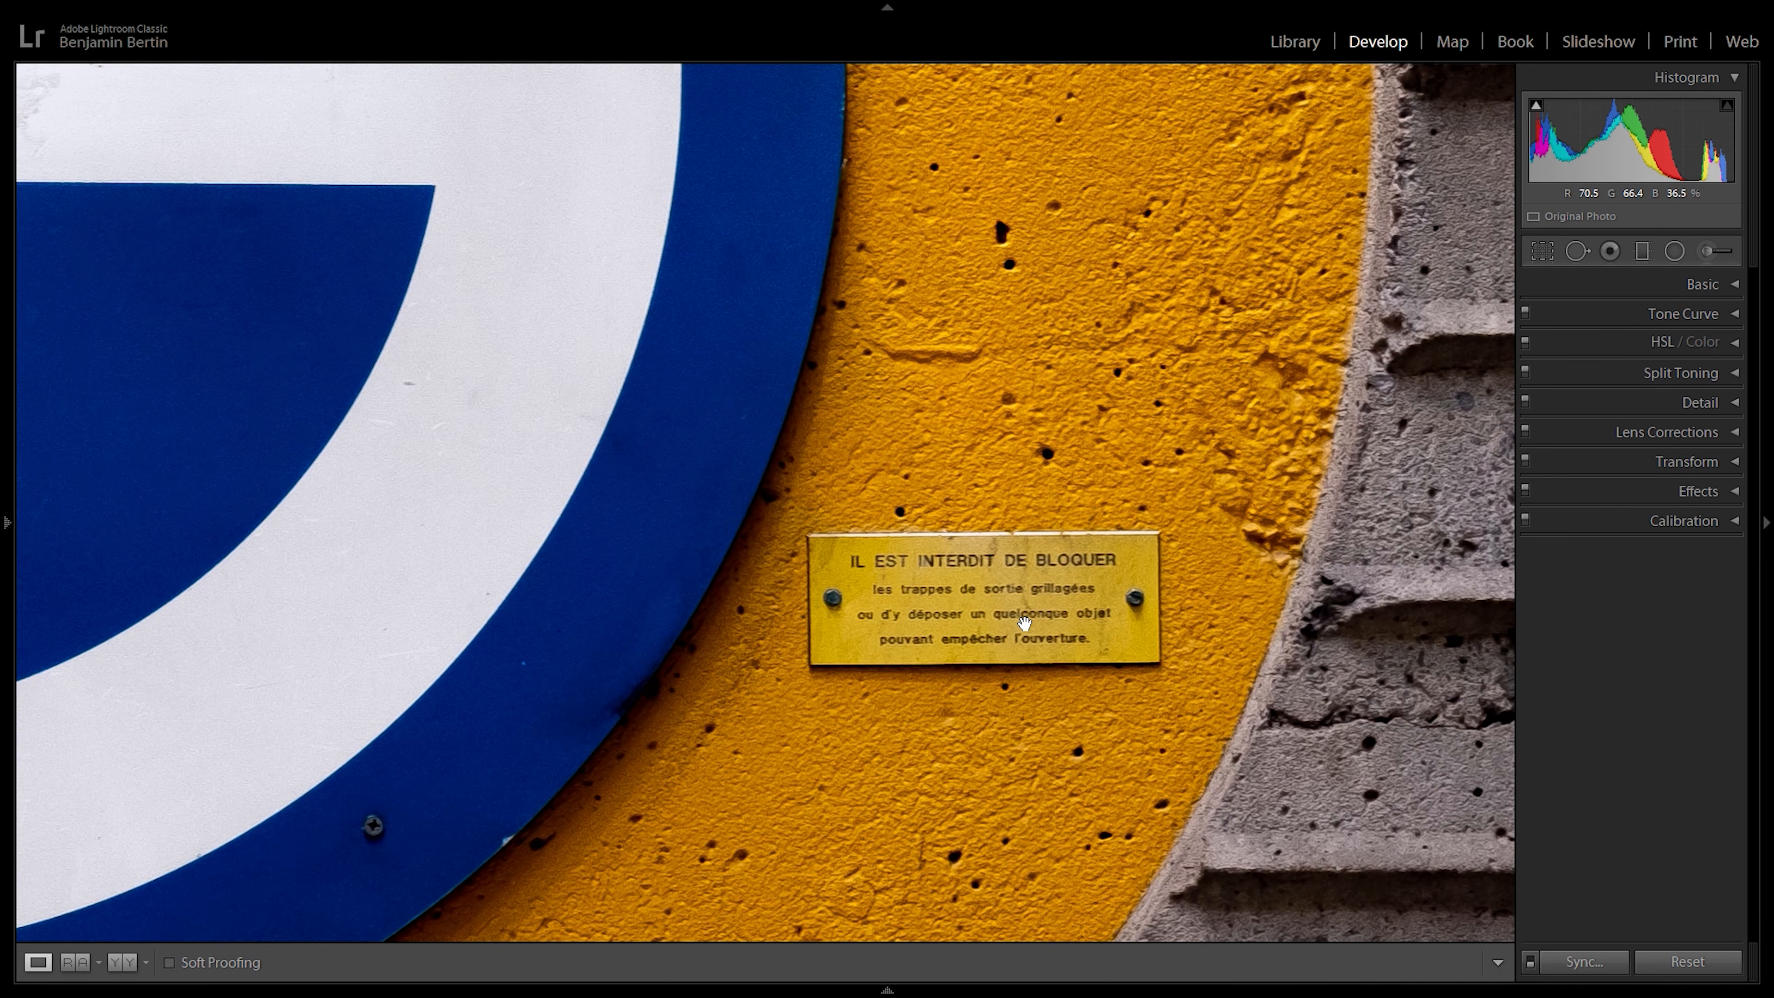
drag(1048, 631, 1056, 500)
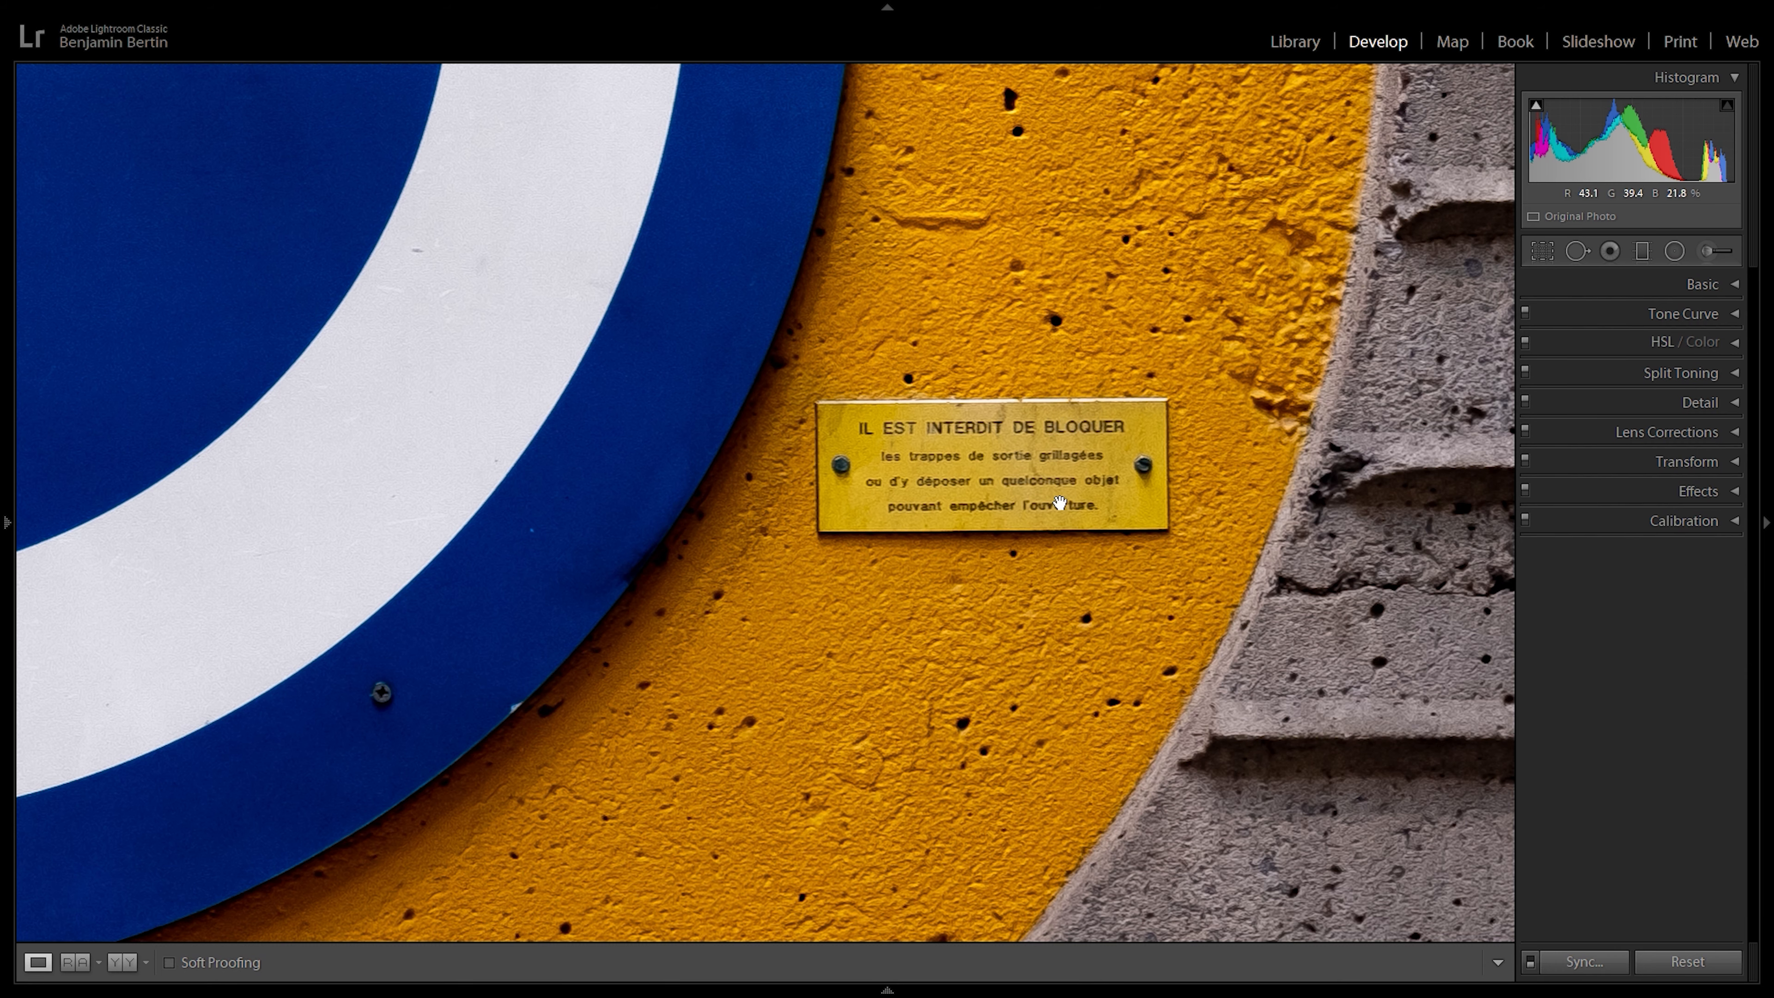
drag(804, 713, 970, 412)
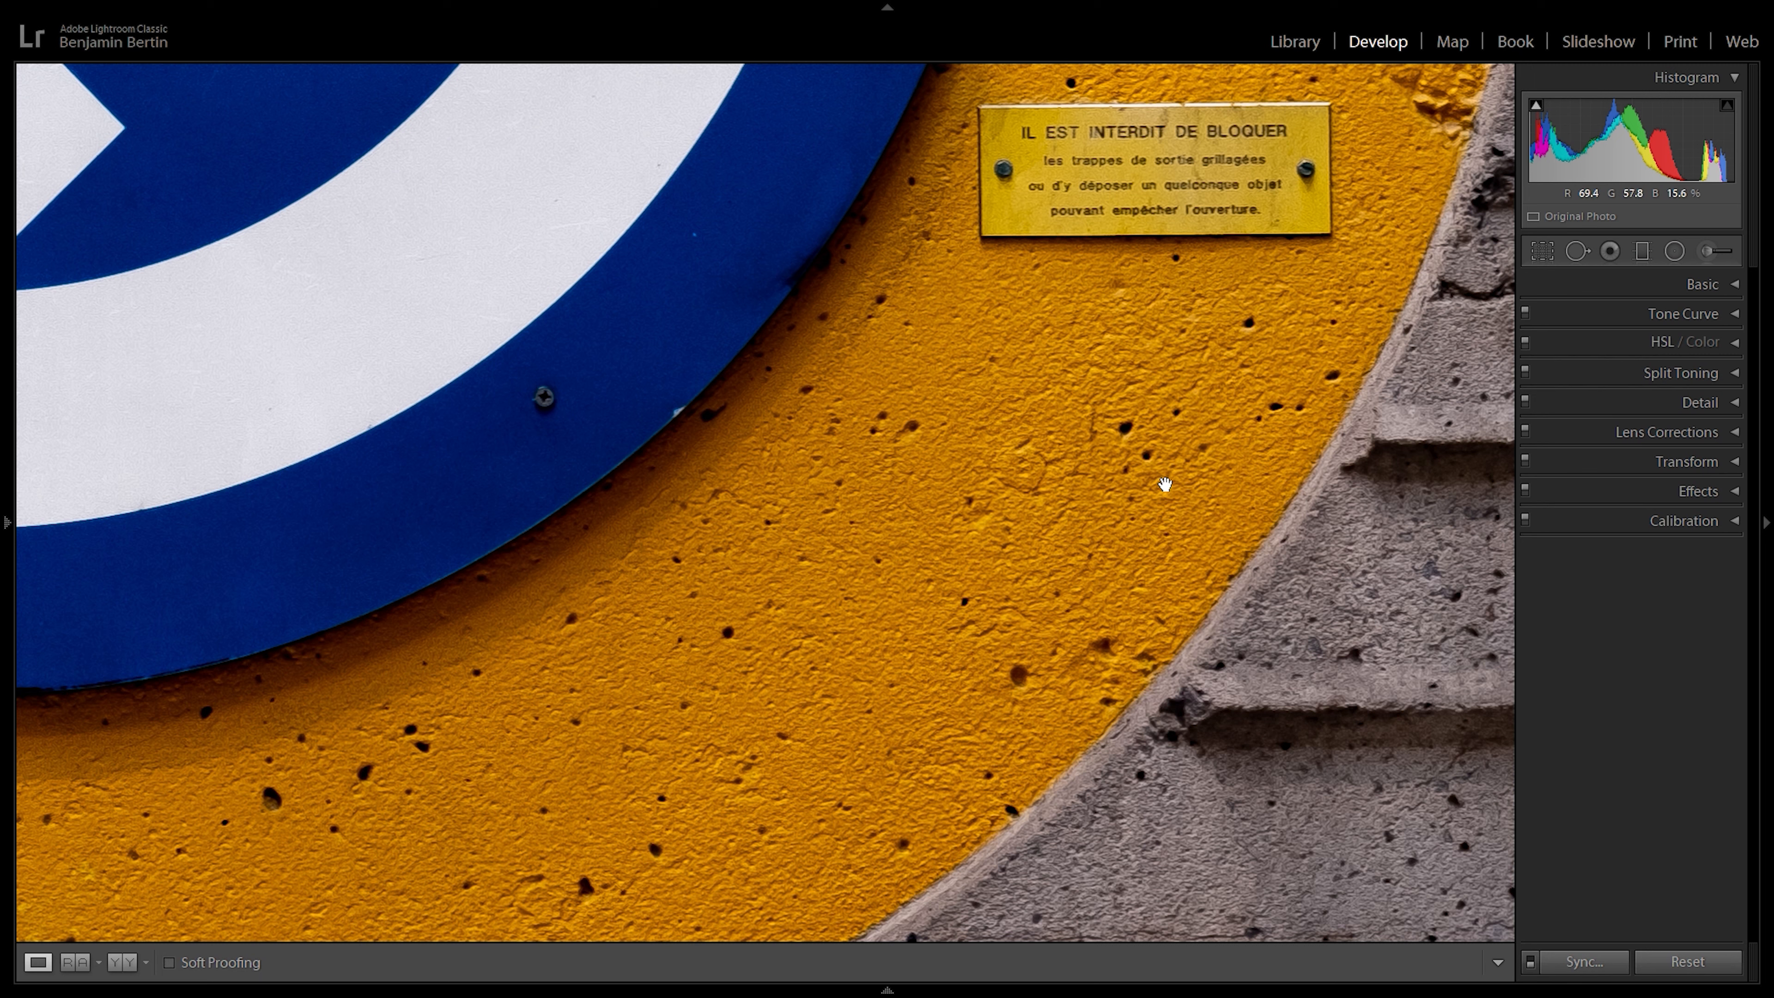
drag(1180, 404, 922, 661)
drag(952, 598, 1061, 559)
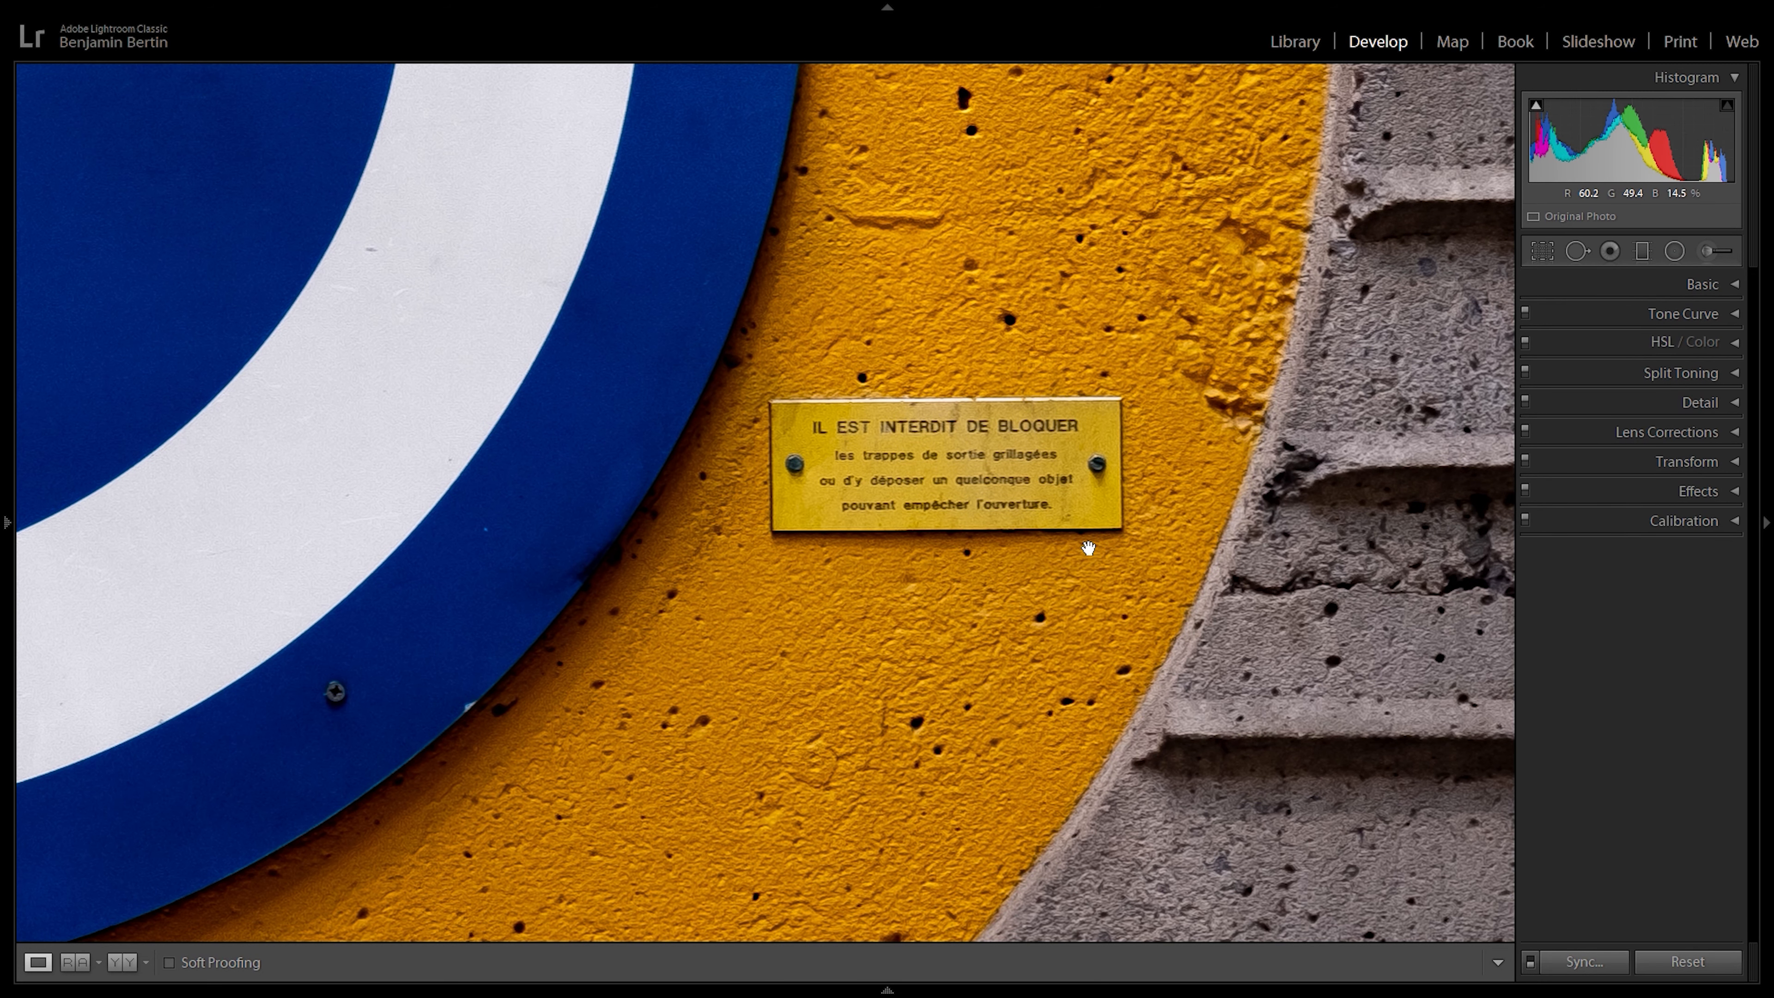
Step: Try a Heal spot at brush size 75 and Feather 7 over one end of the notice plate, and undo it
click(1577, 254)
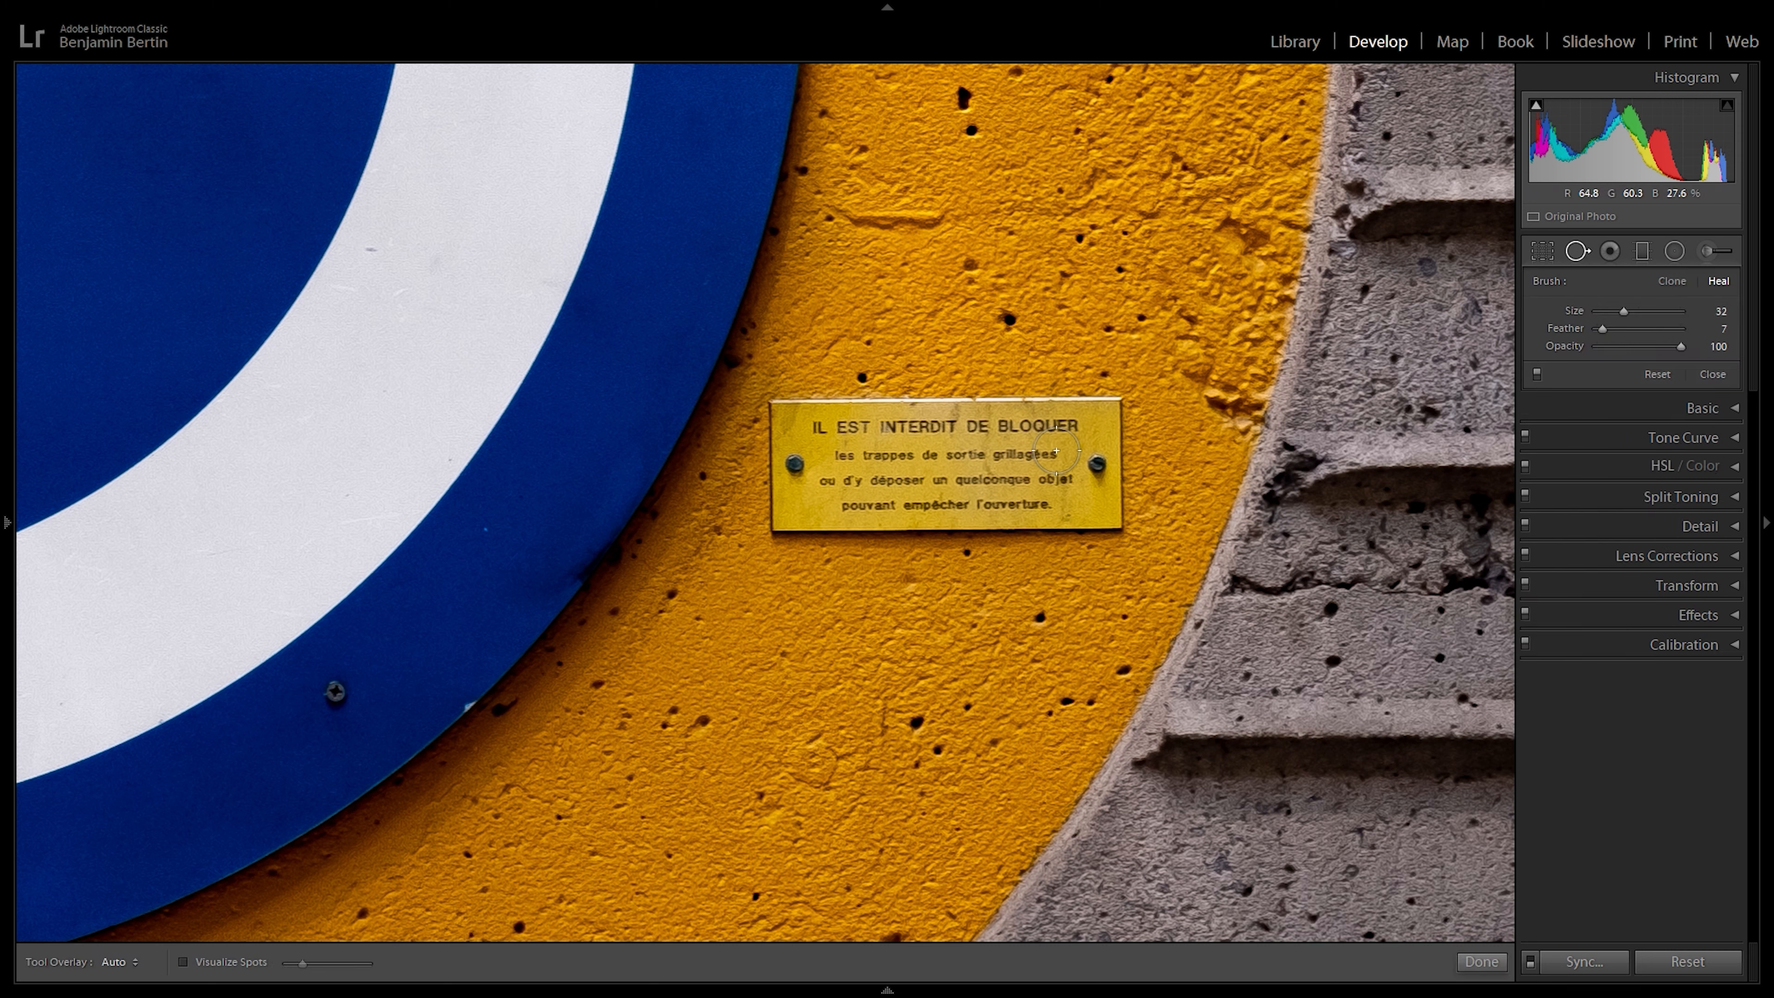
scroll(1075, 463, up, 8)
click(1082, 463)
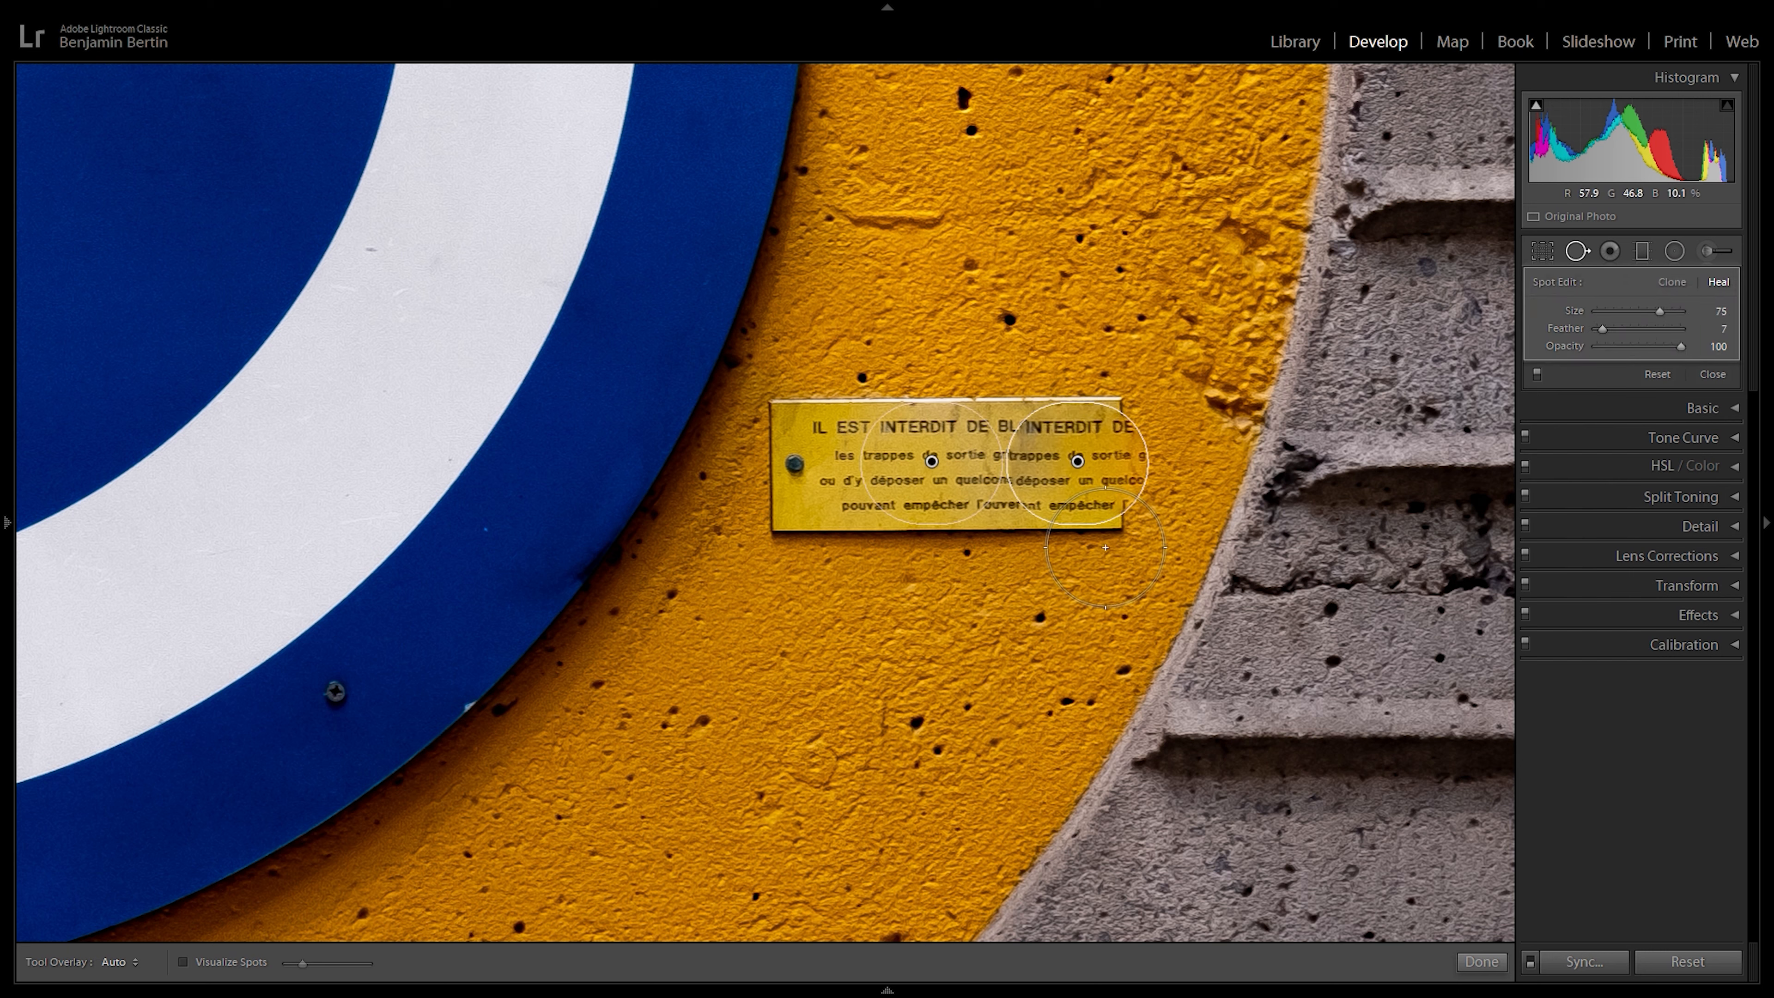
key(ctrl+z)
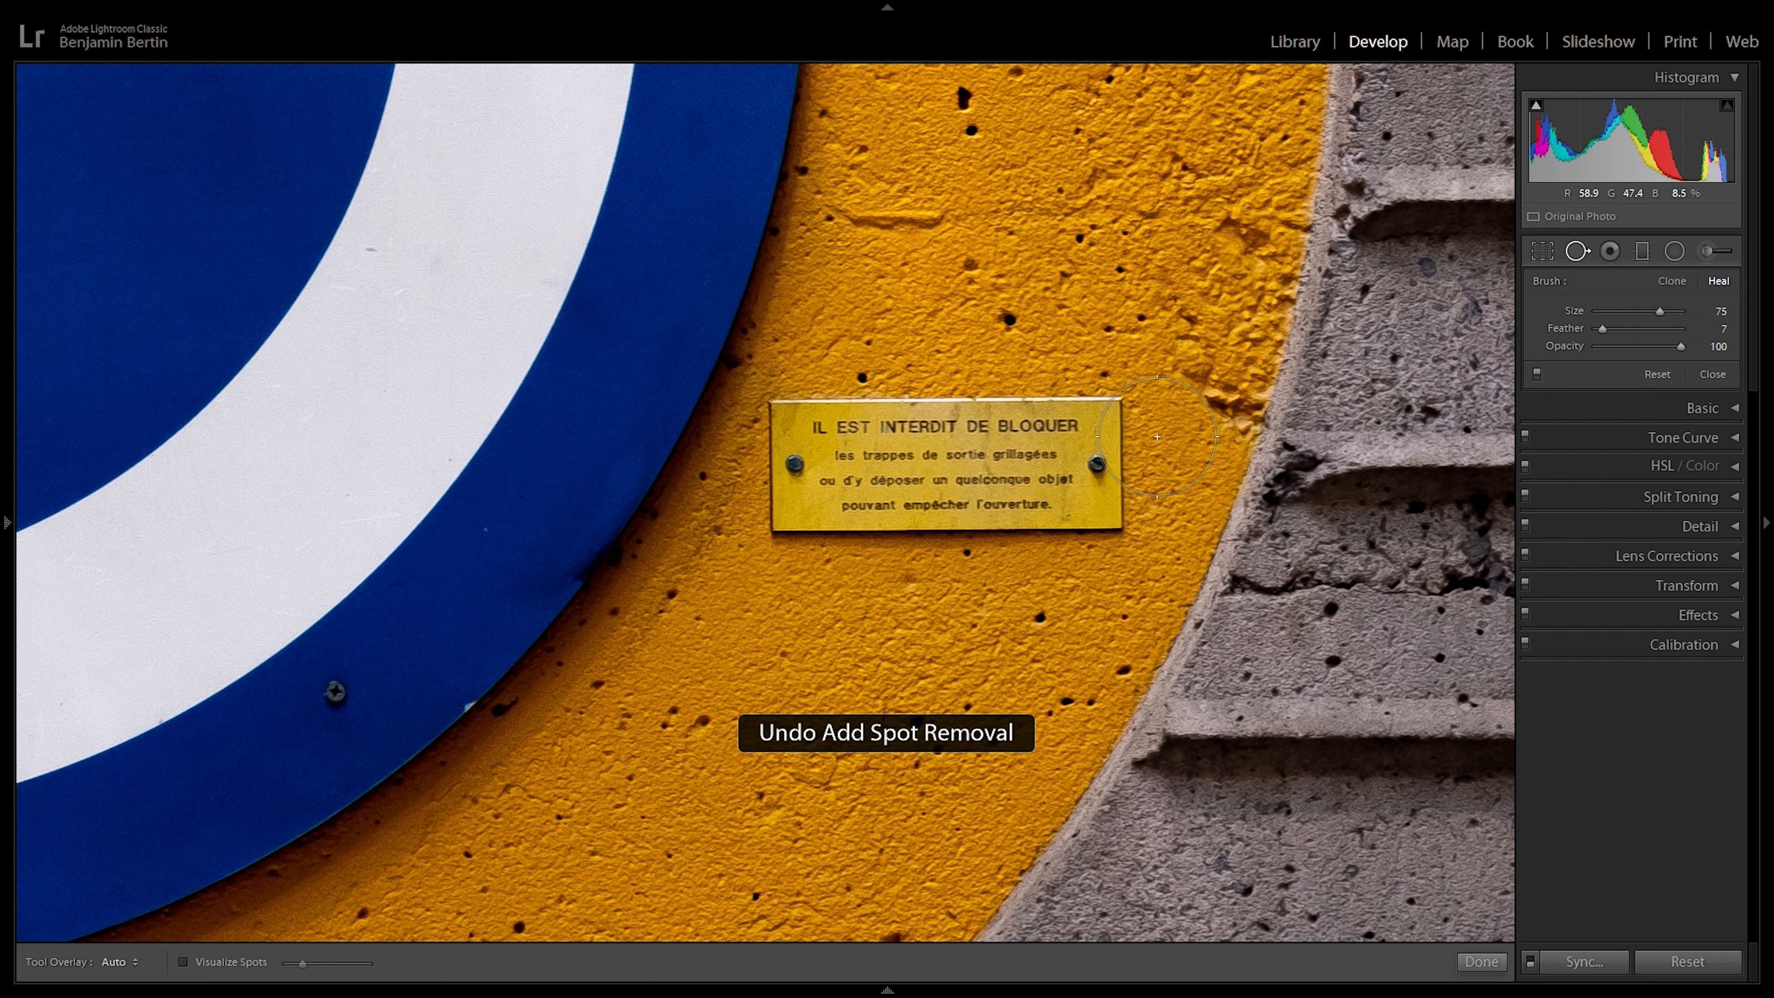
Step: Try to heal the whole notice plate with one stroke at brush size 76 and Feather 52
drag(1601, 328, 1604, 329)
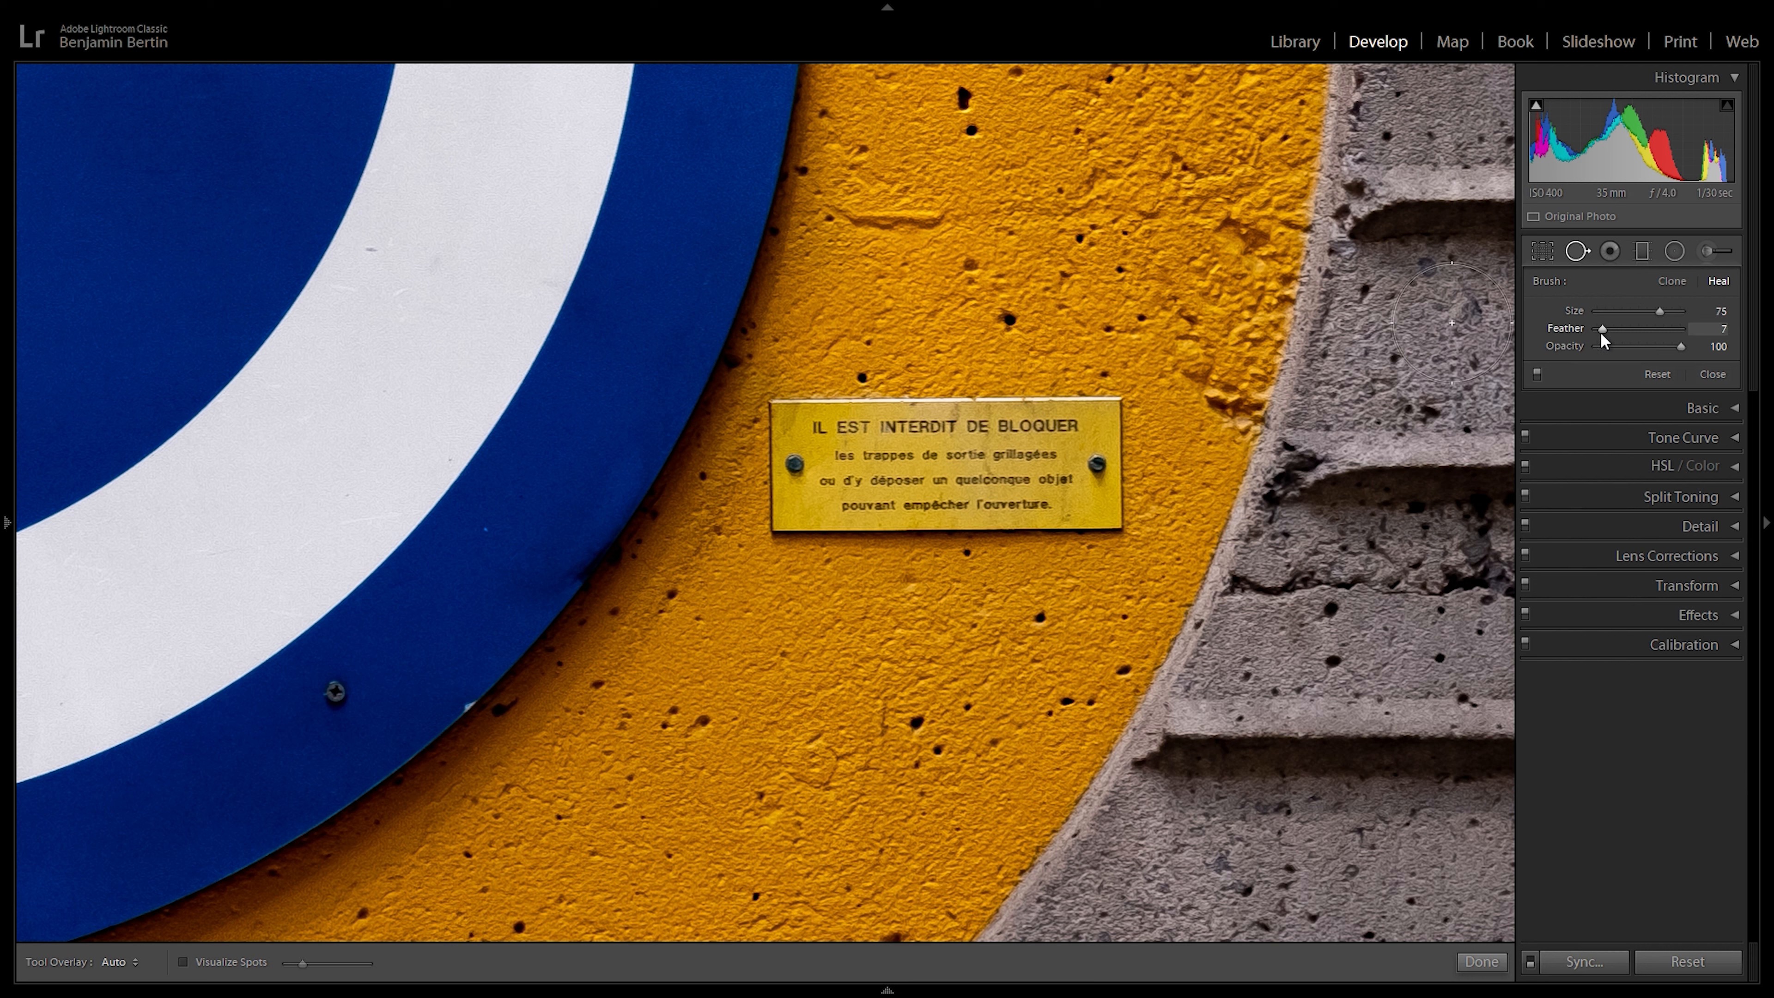
drag(1604, 328, 1610, 329)
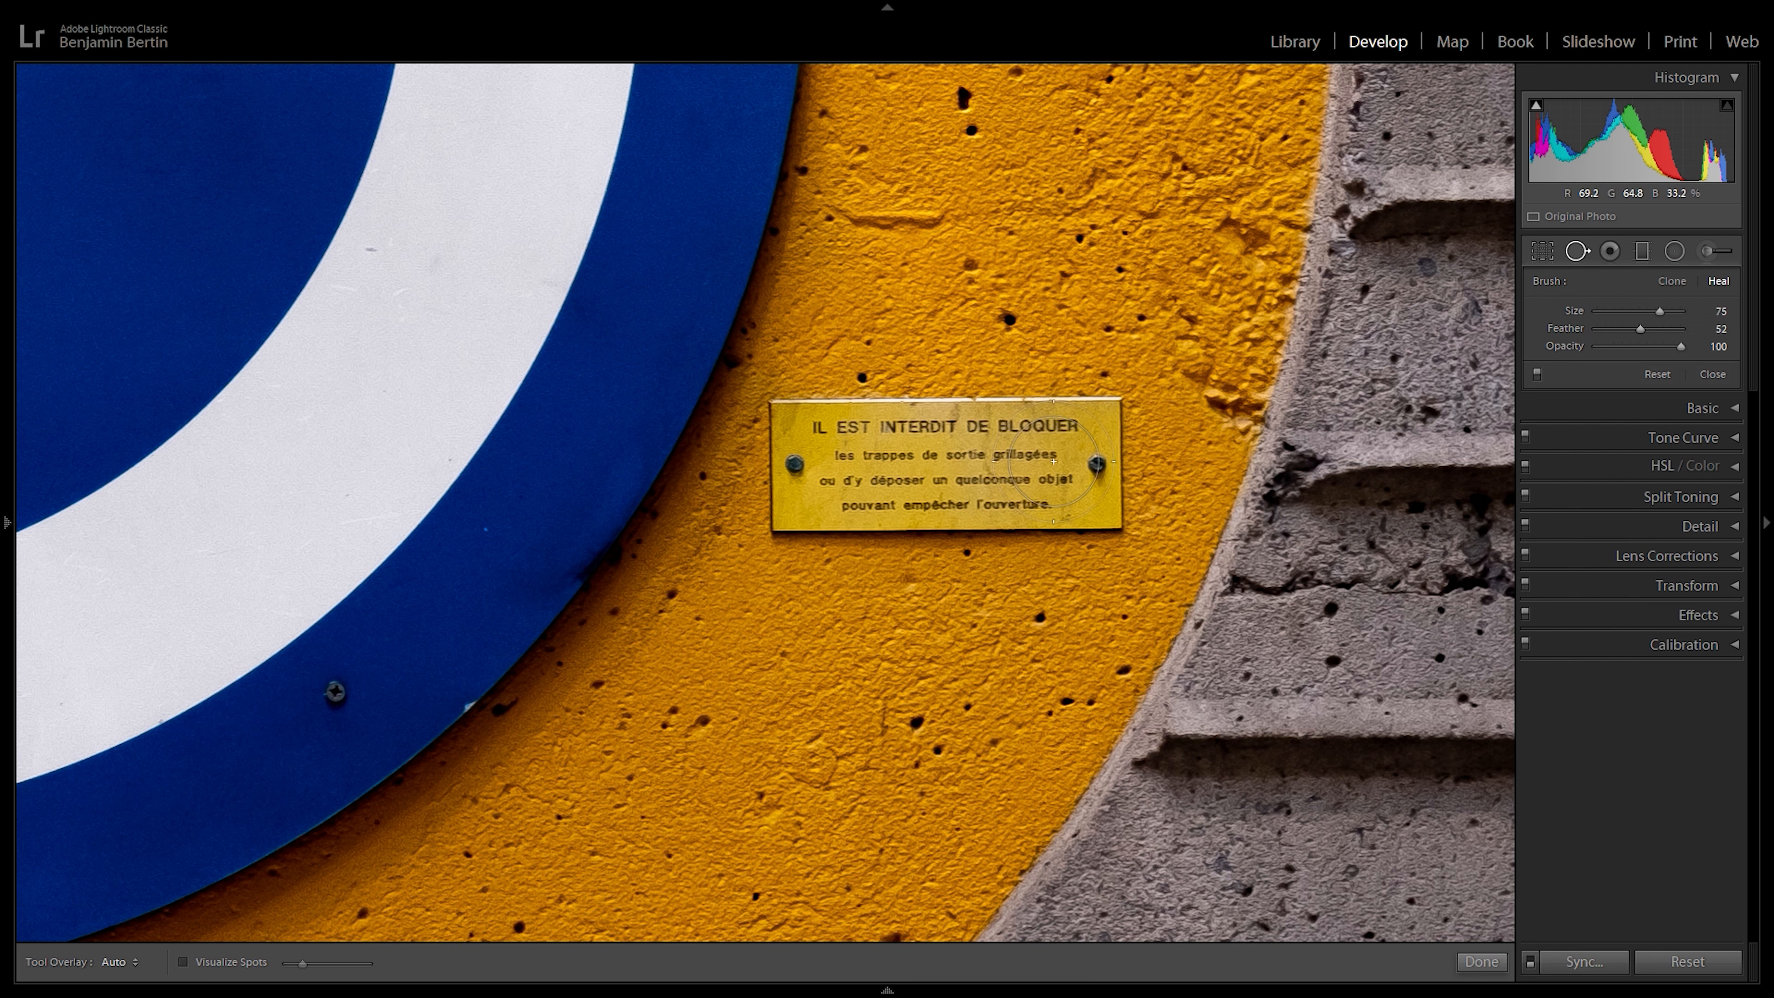
key(bracketright)
key(bracketright)
key(bracketright)
key(bracketright)
key(bracketright)
drag(1095, 463, 830, 460)
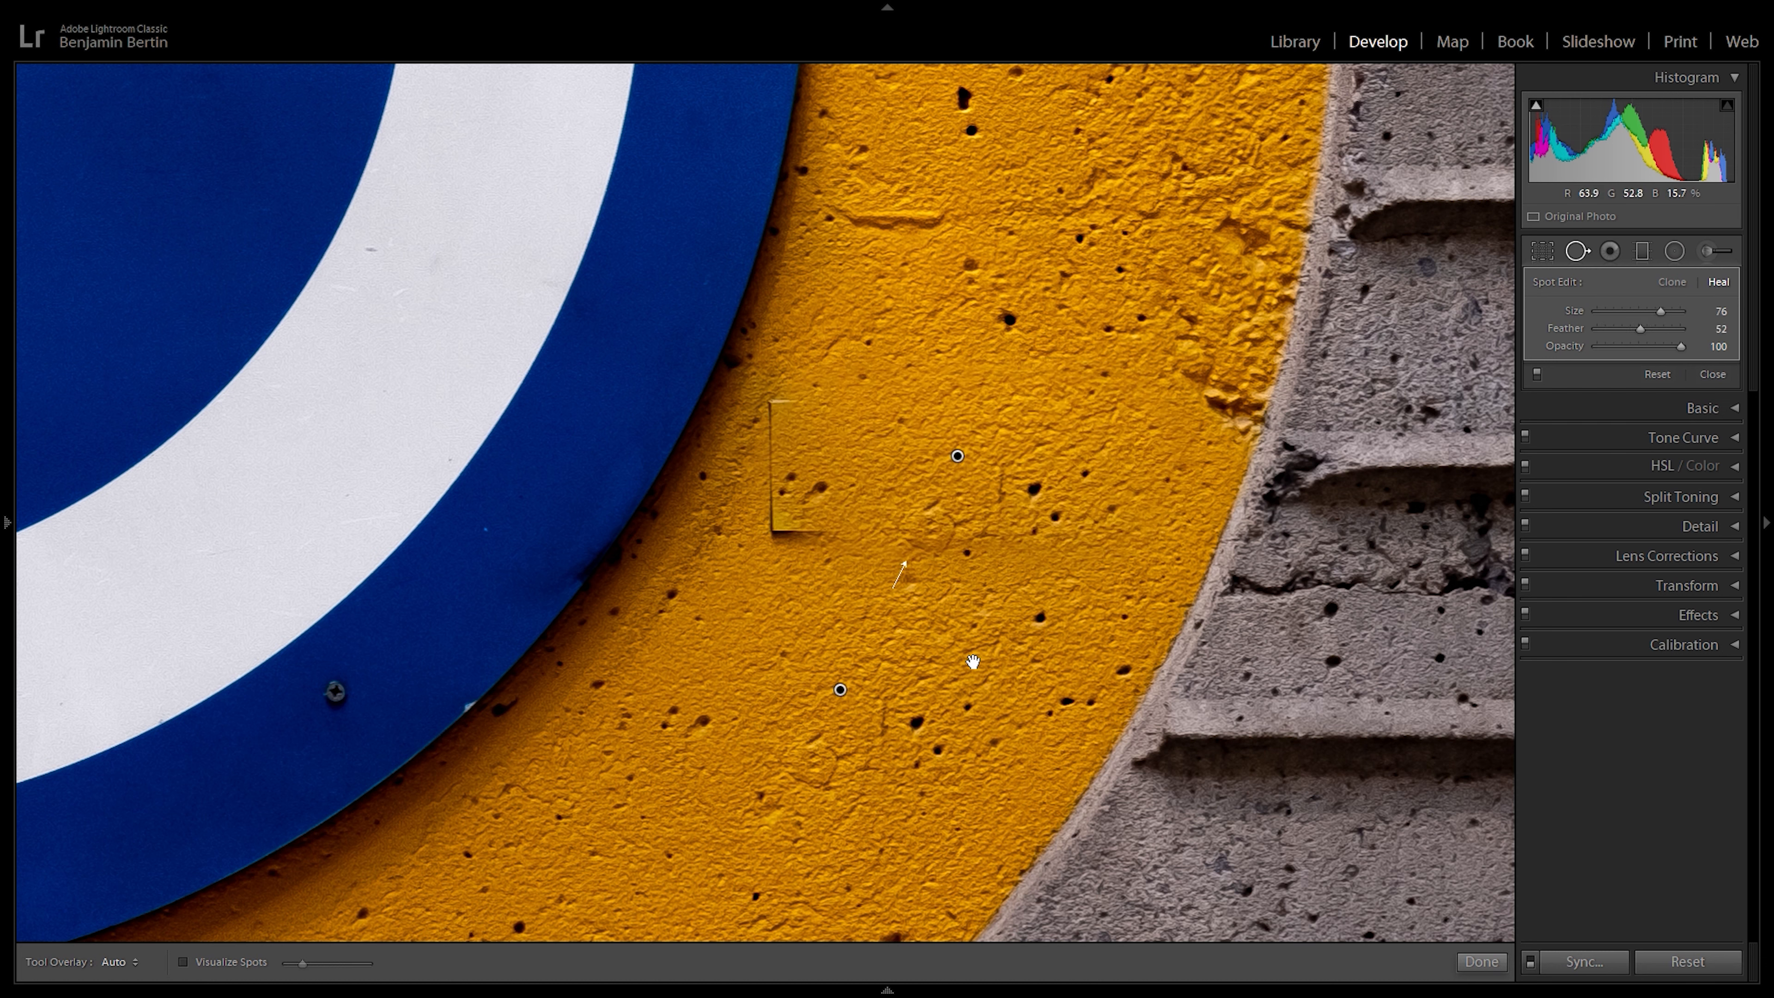
Step: Switch the notice plate's spot repair to Clone with Feather 28, and delete the repair
click(1678, 279)
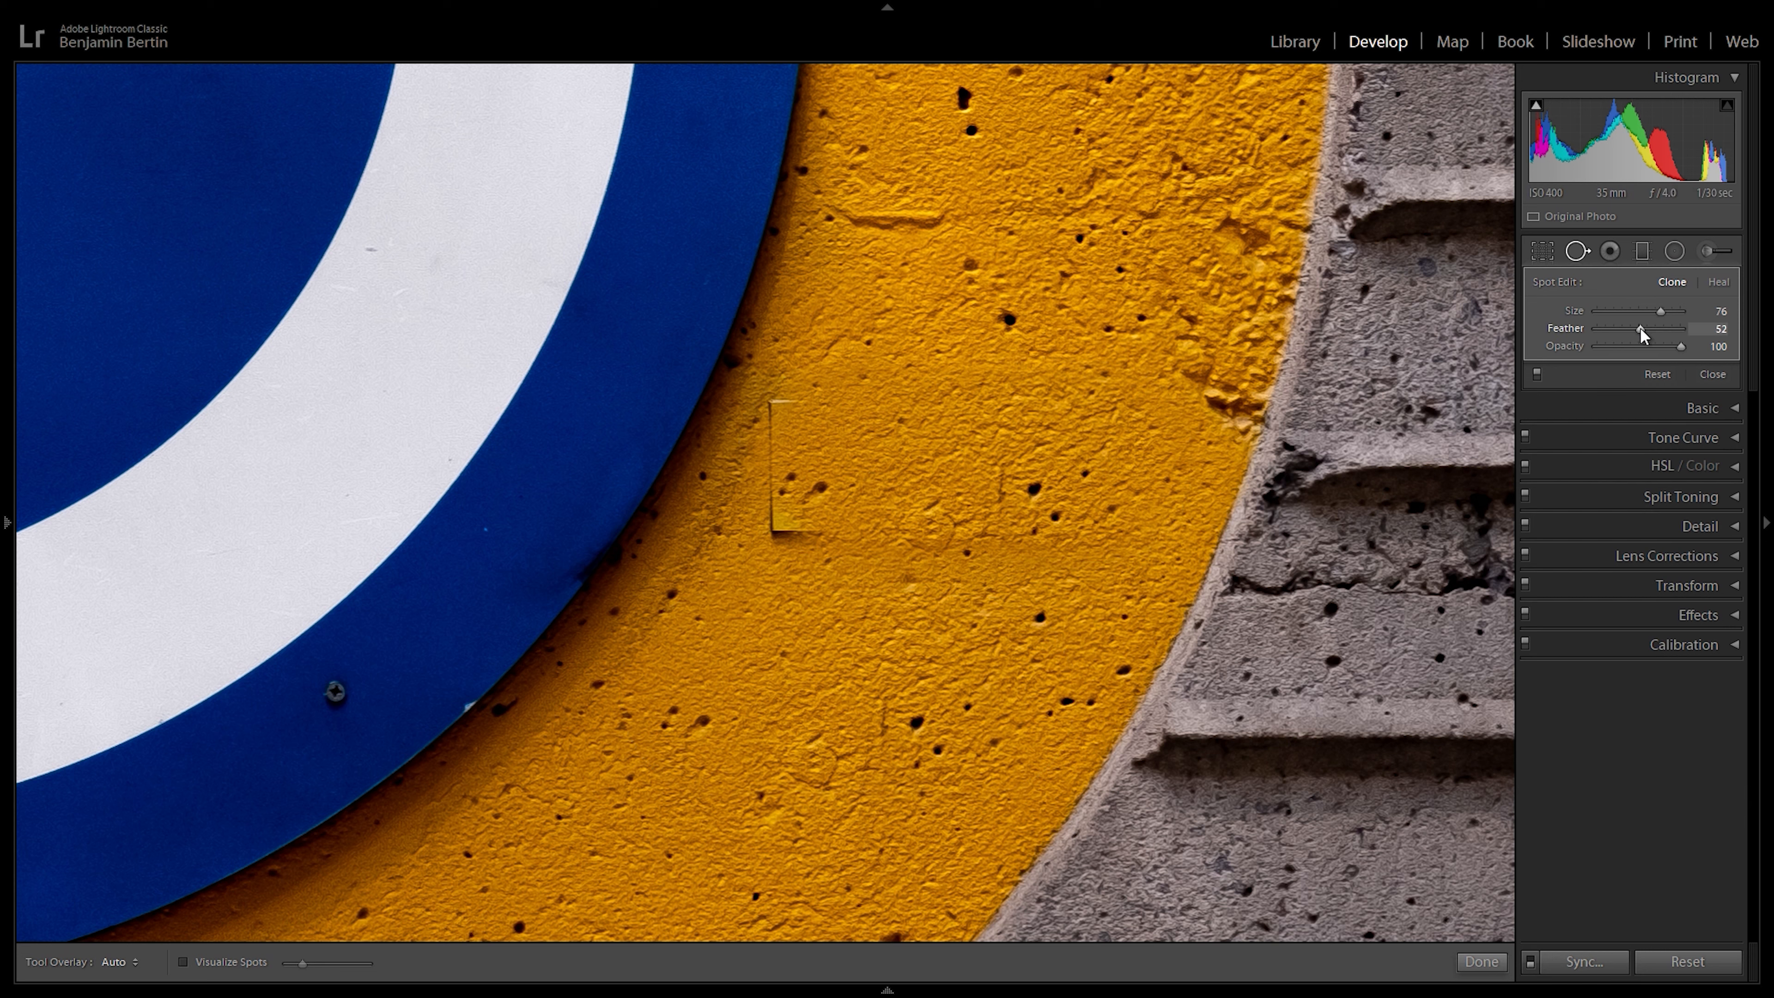
drag(1626, 329, 1618, 335)
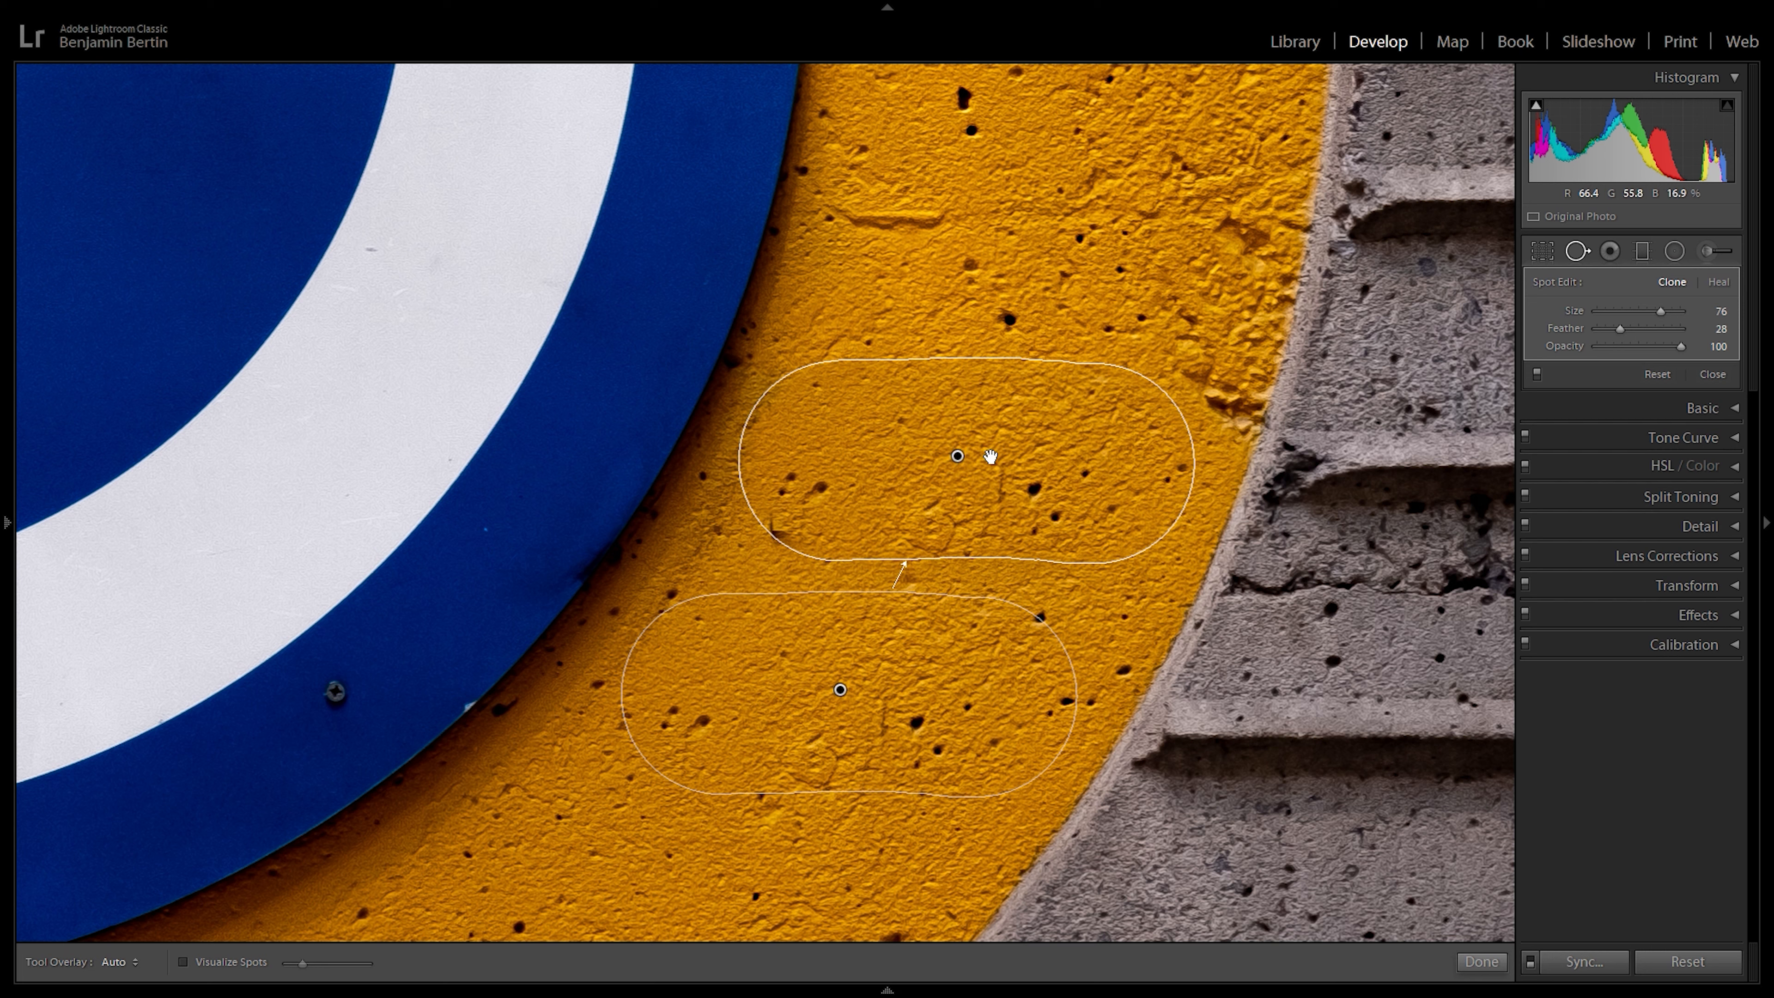
key(Delete)
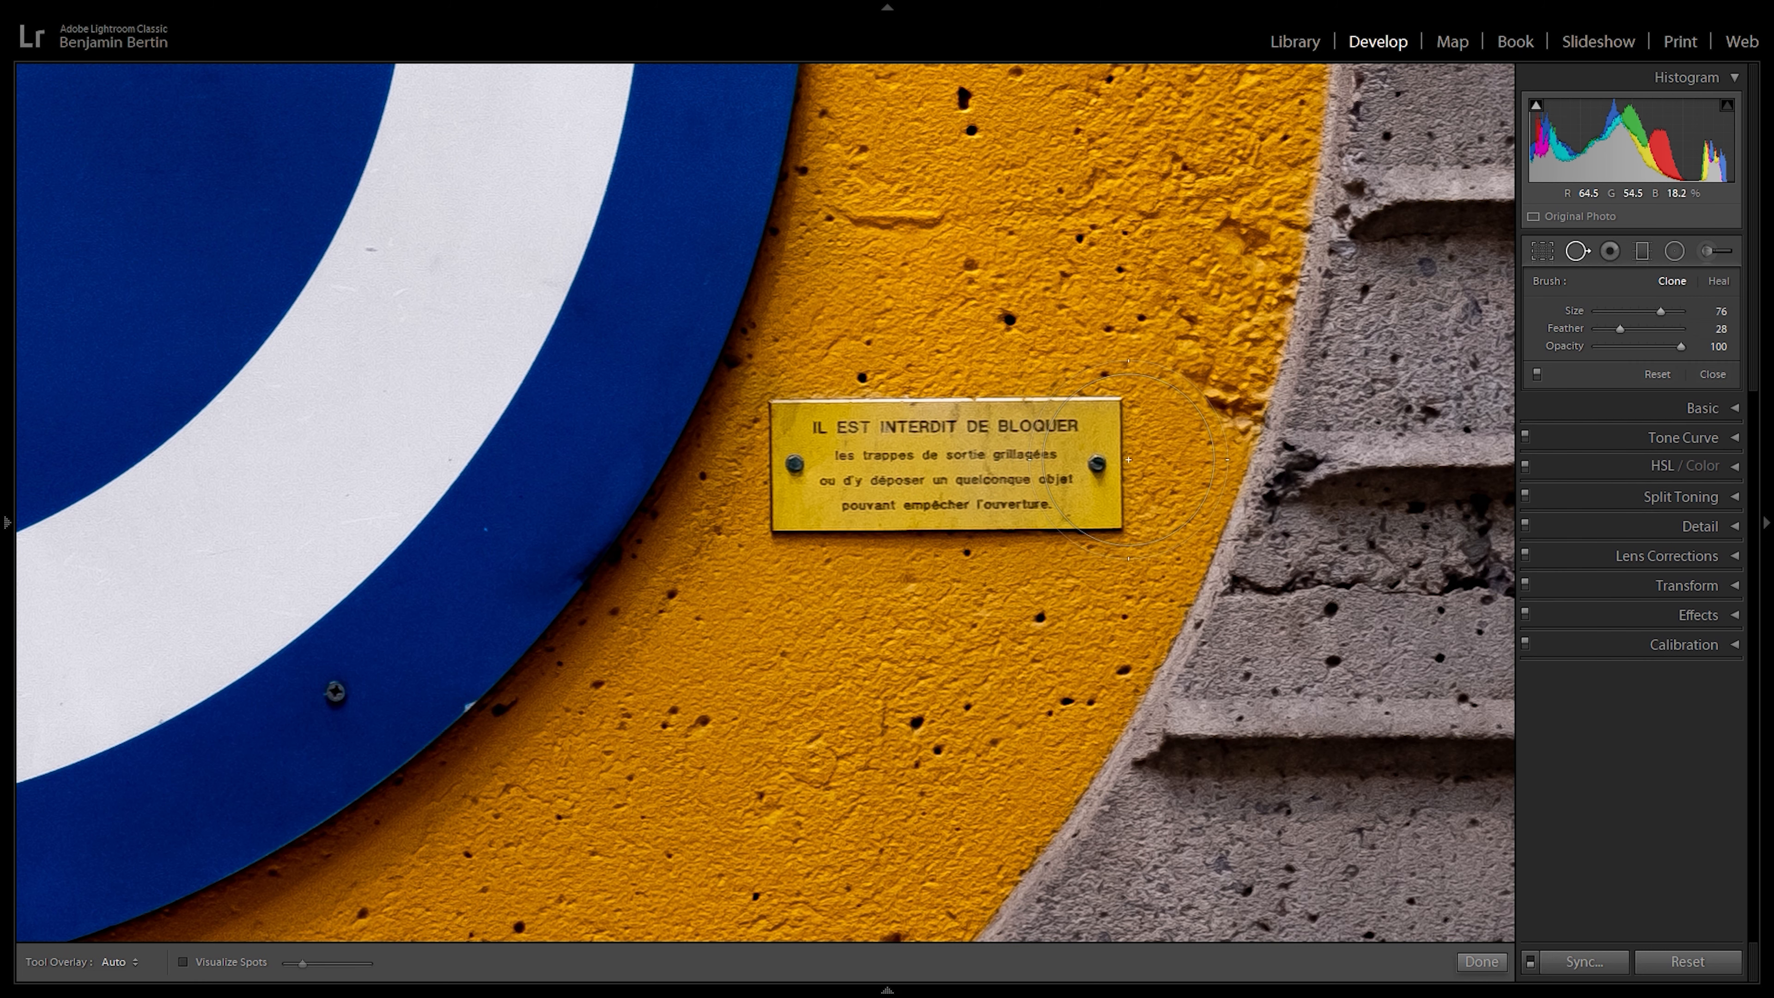
Step: Clone over the whole notice plate with a size 76 stroke, comparing Heal mode, and keep it in Clone mode with Feather 33
mouse_move(1127, 464)
mouse_down()
mouse_move(807, 469)
mouse_move(819, 475)
mouse_up()
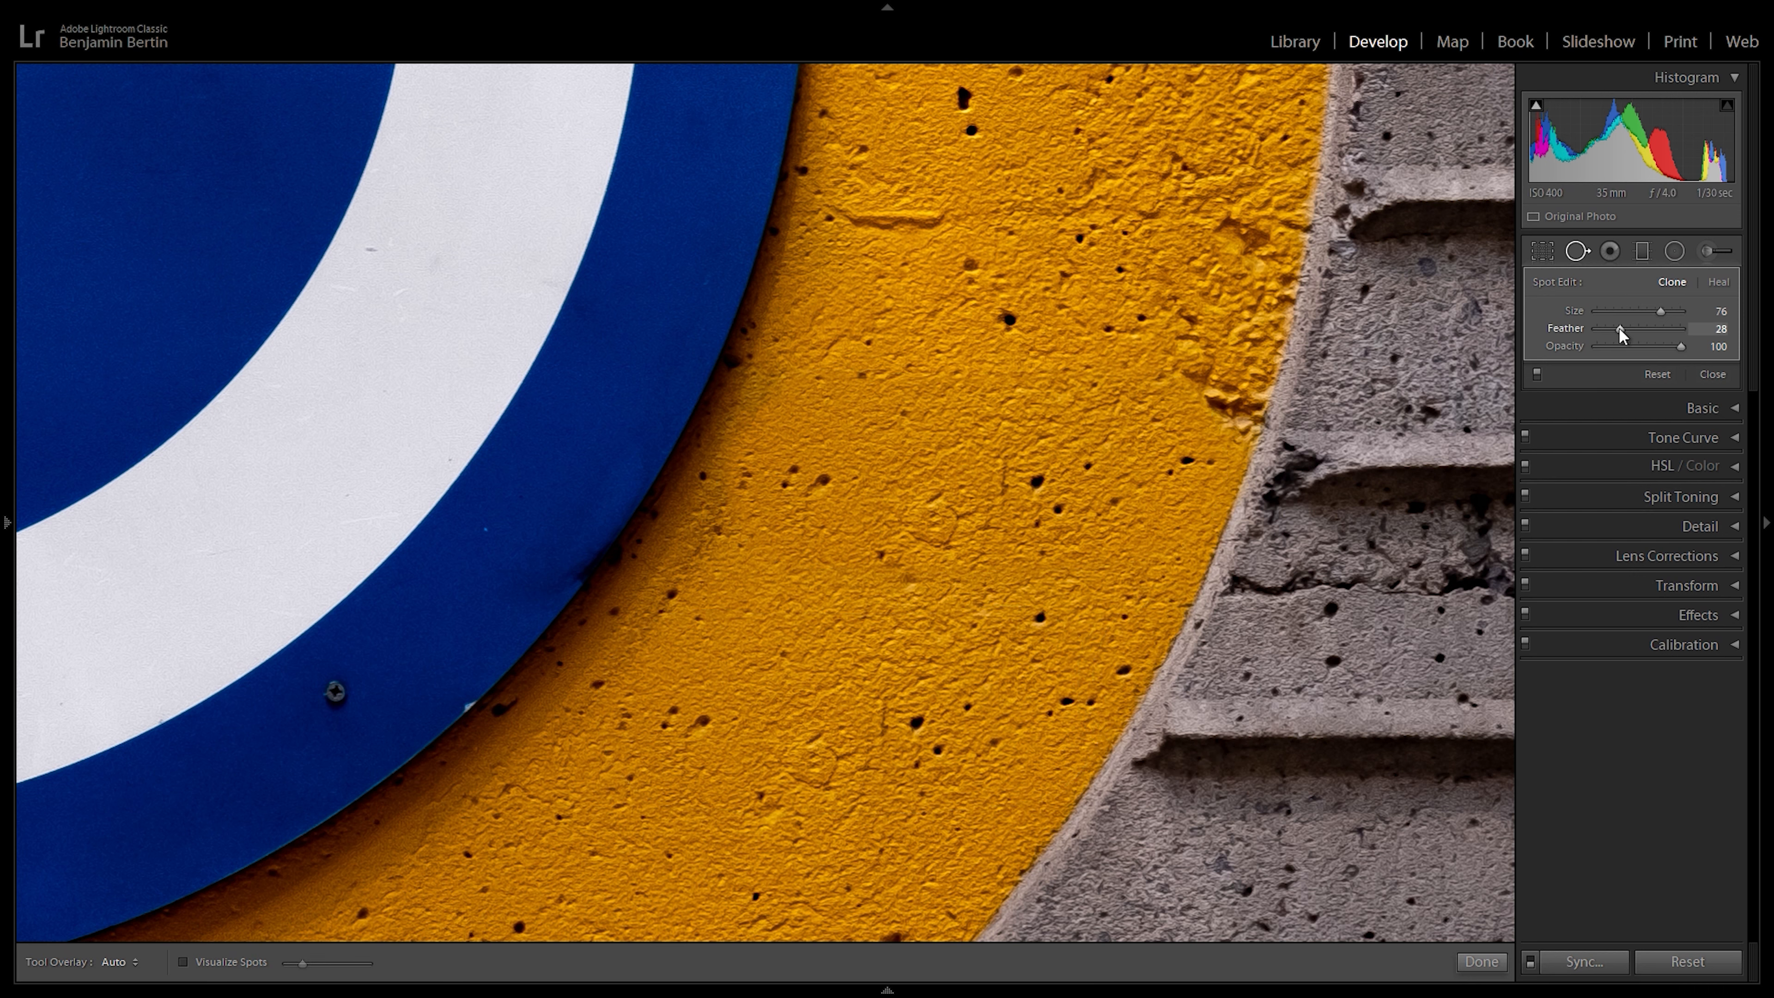
drag(1659, 335, 1569, 330)
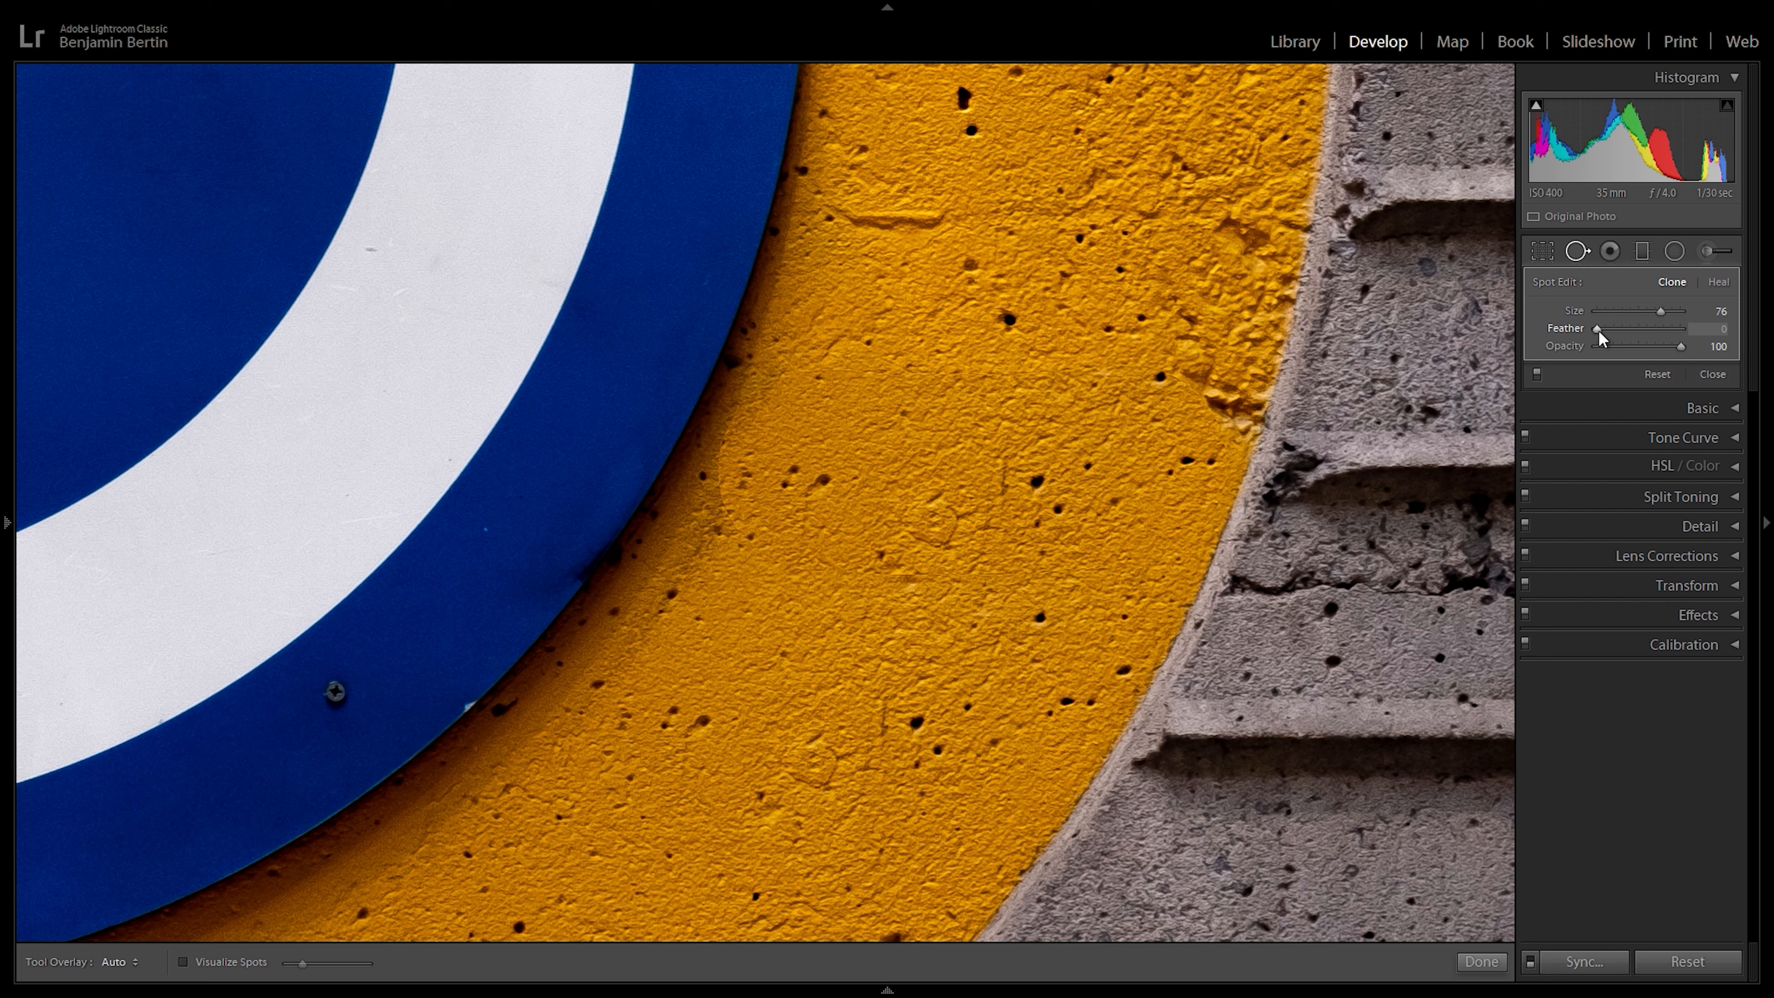
drag(1609, 334, 1620, 335)
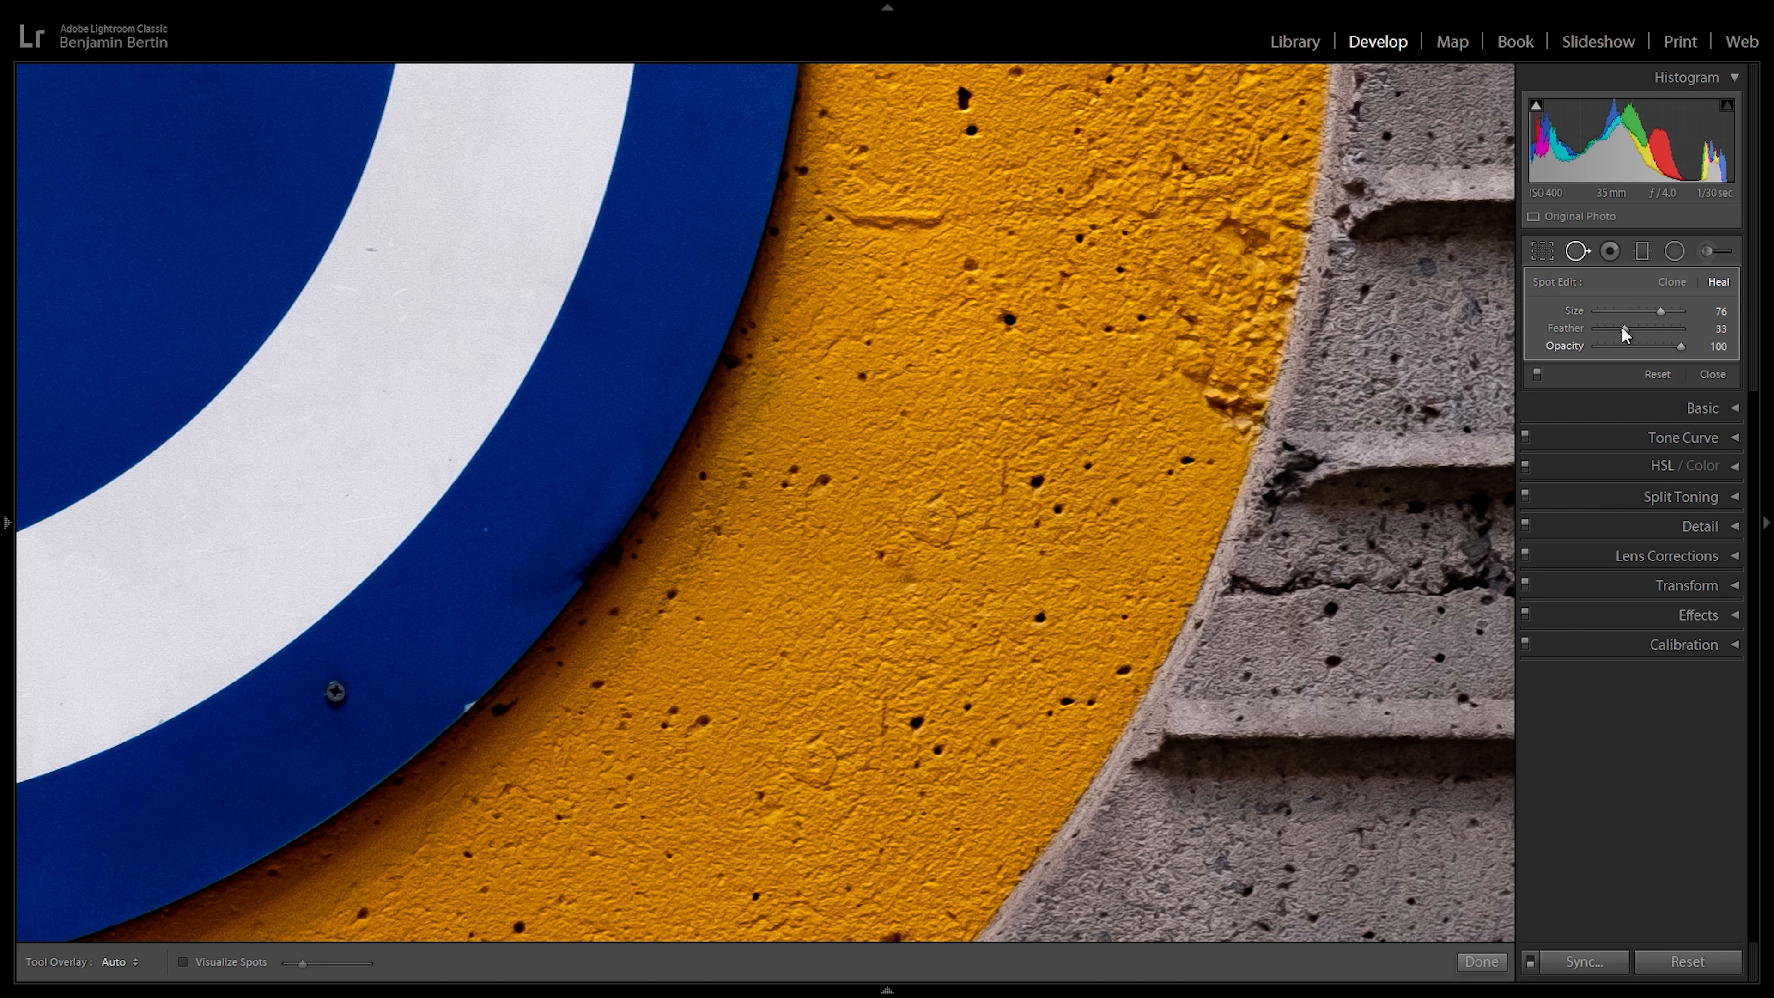
click(1678, 287)
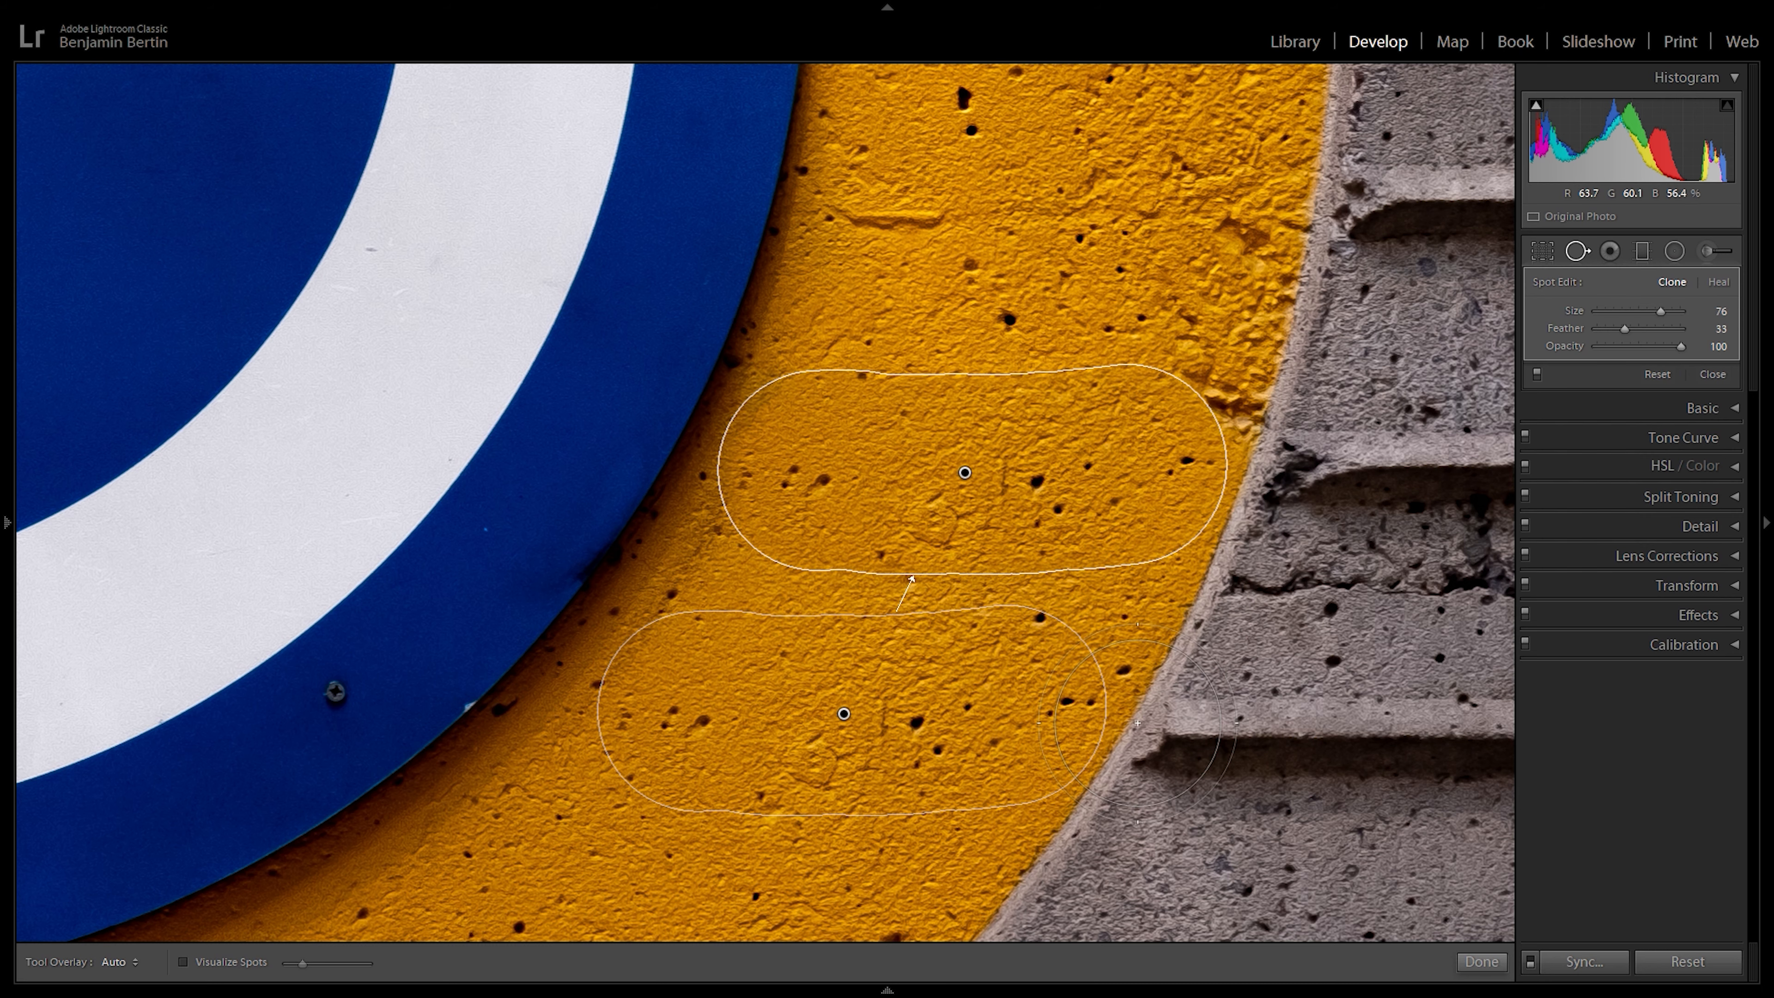
Step: Move the plate repair's clone source to the yellow concrete further down the circle, and finish spot removal to check the whole photo
drag(1041, 846, 1226, 528)
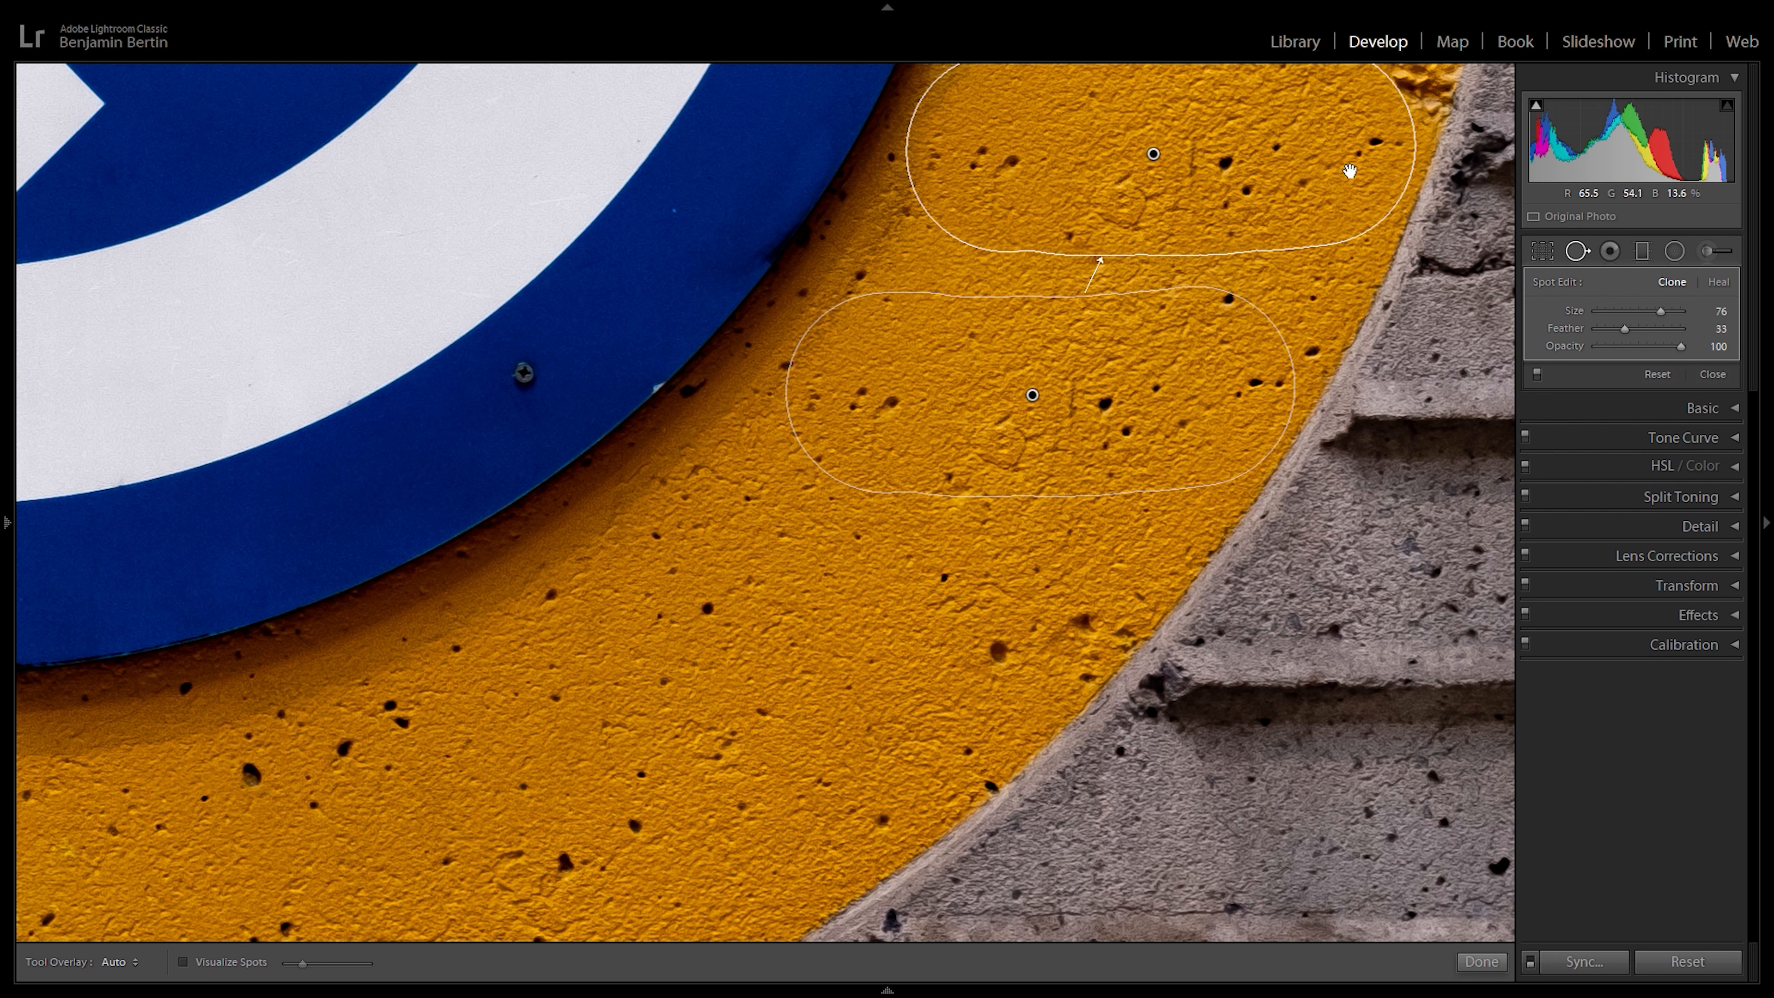
mouse_move(1031, 396)
mouse_down()
mouse_move(894, 589)
mouse_move(854, 615)
mouse_up()
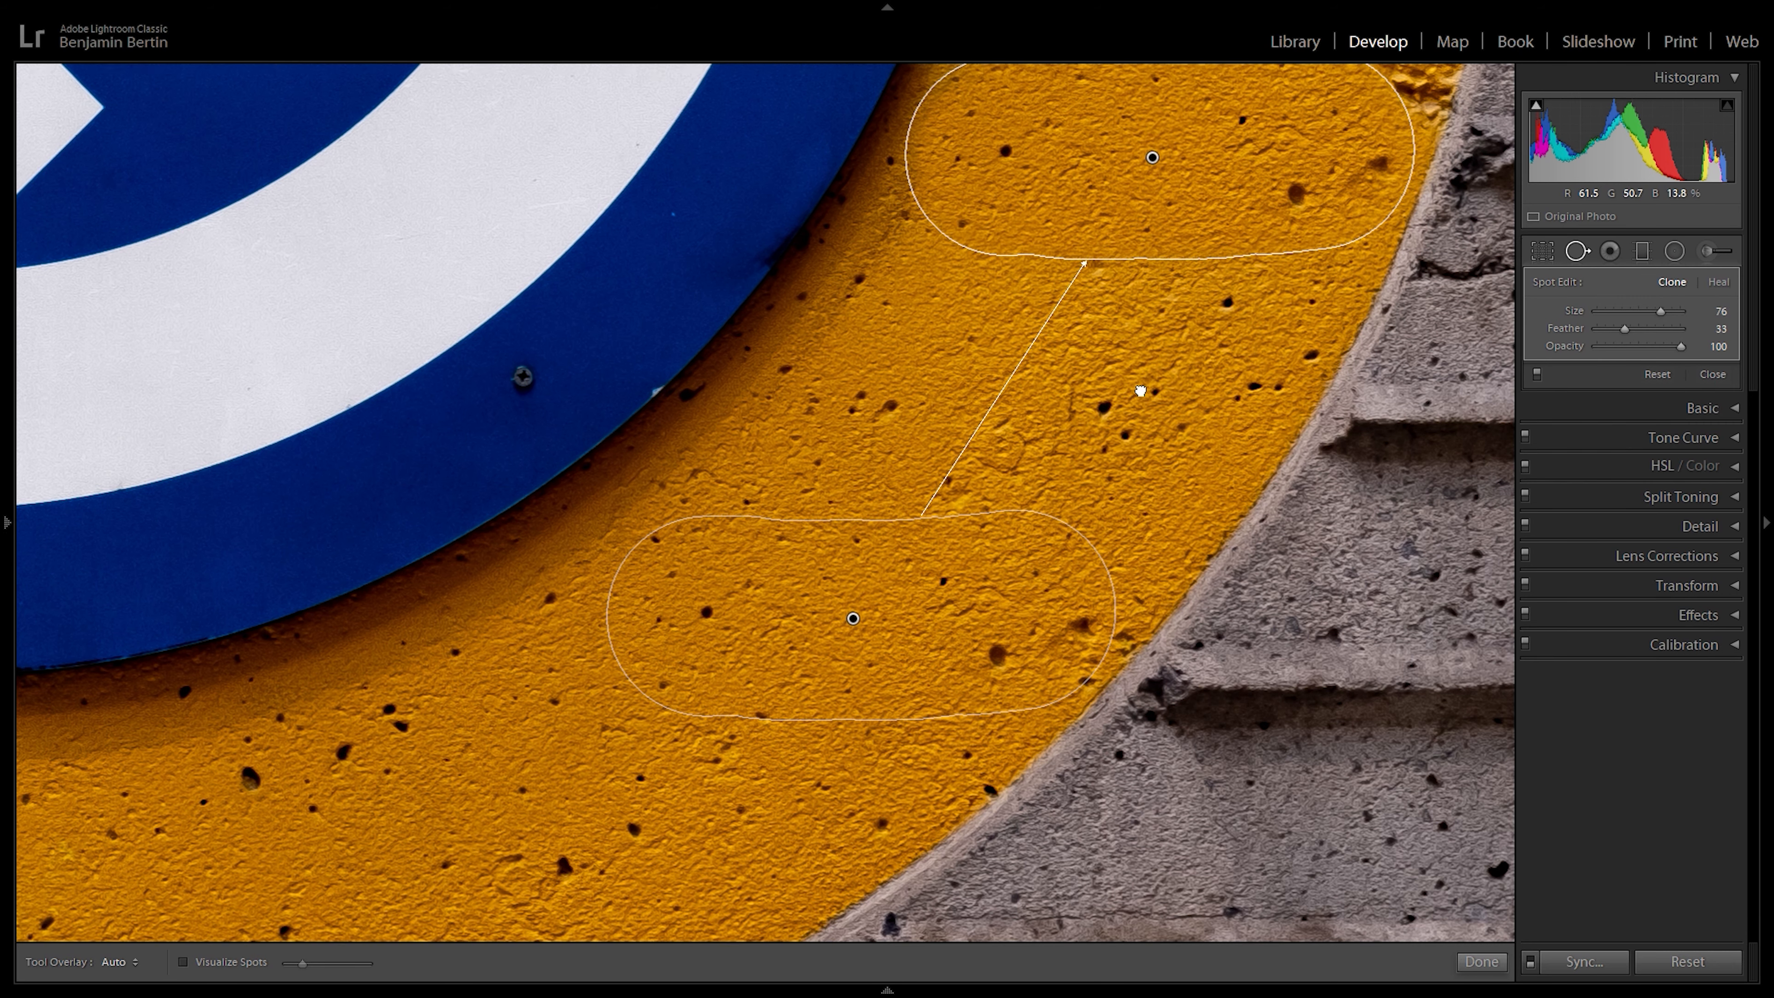
drag(1141, 388, 962, 613)
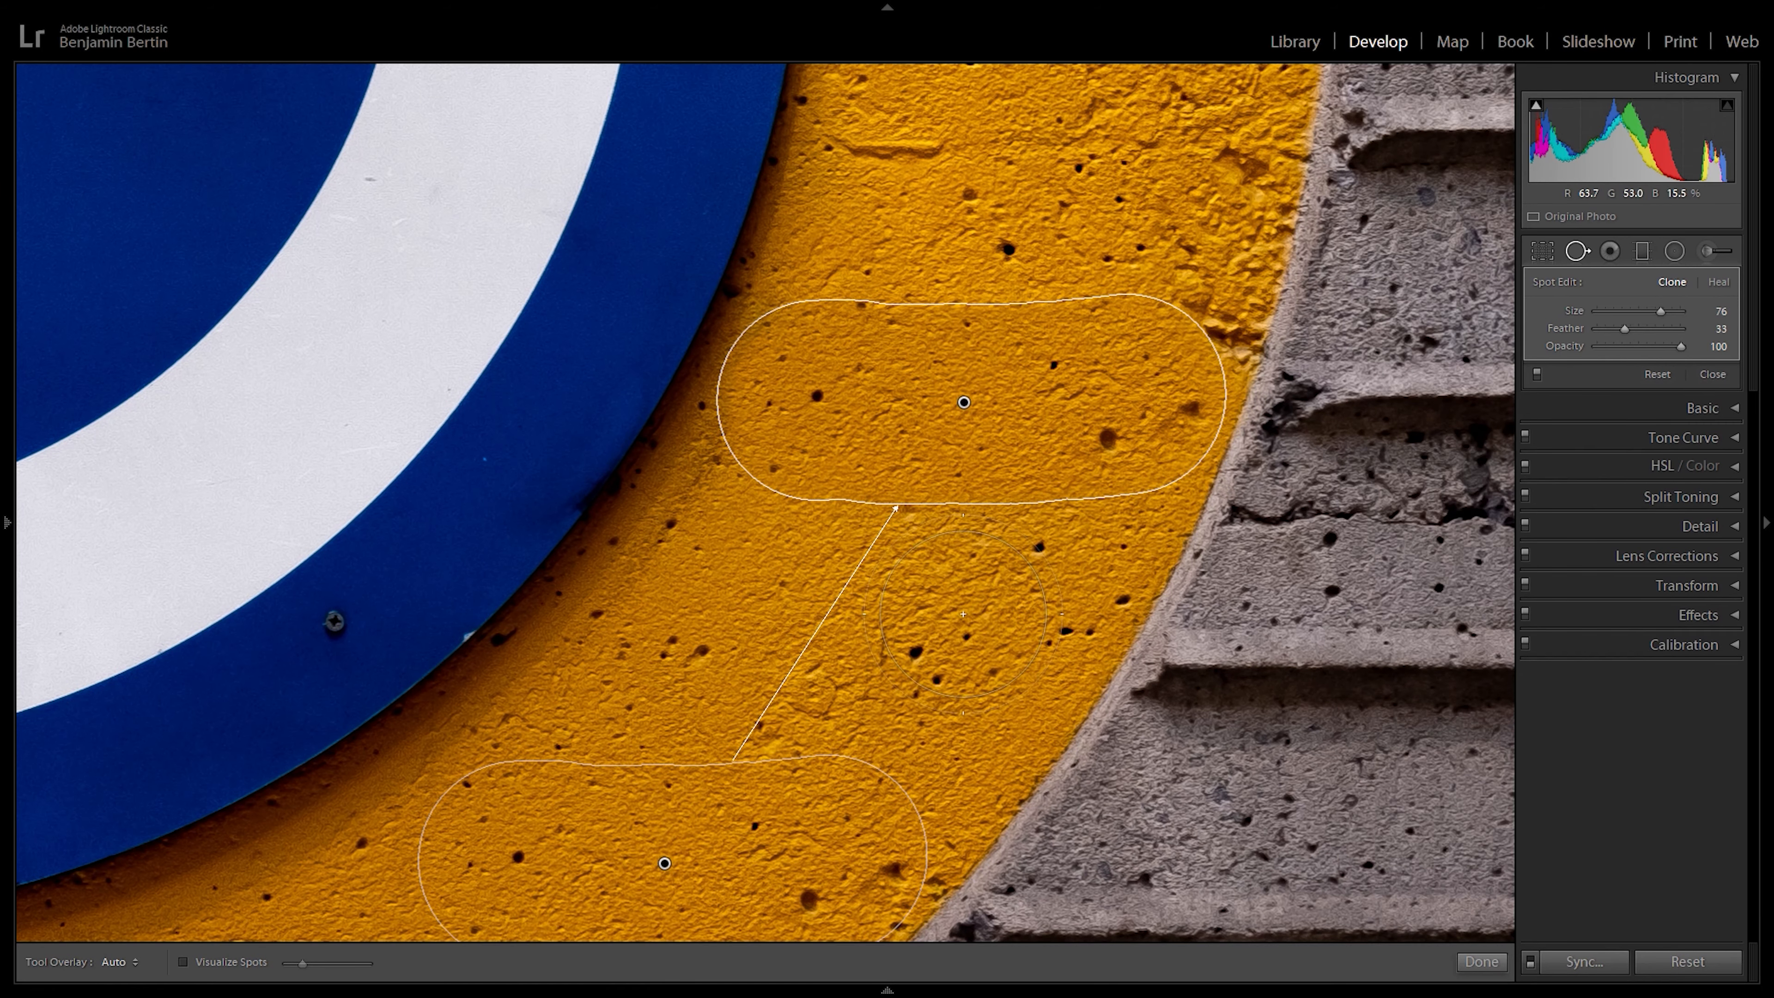
click(1483, 963)
click(856, 612)
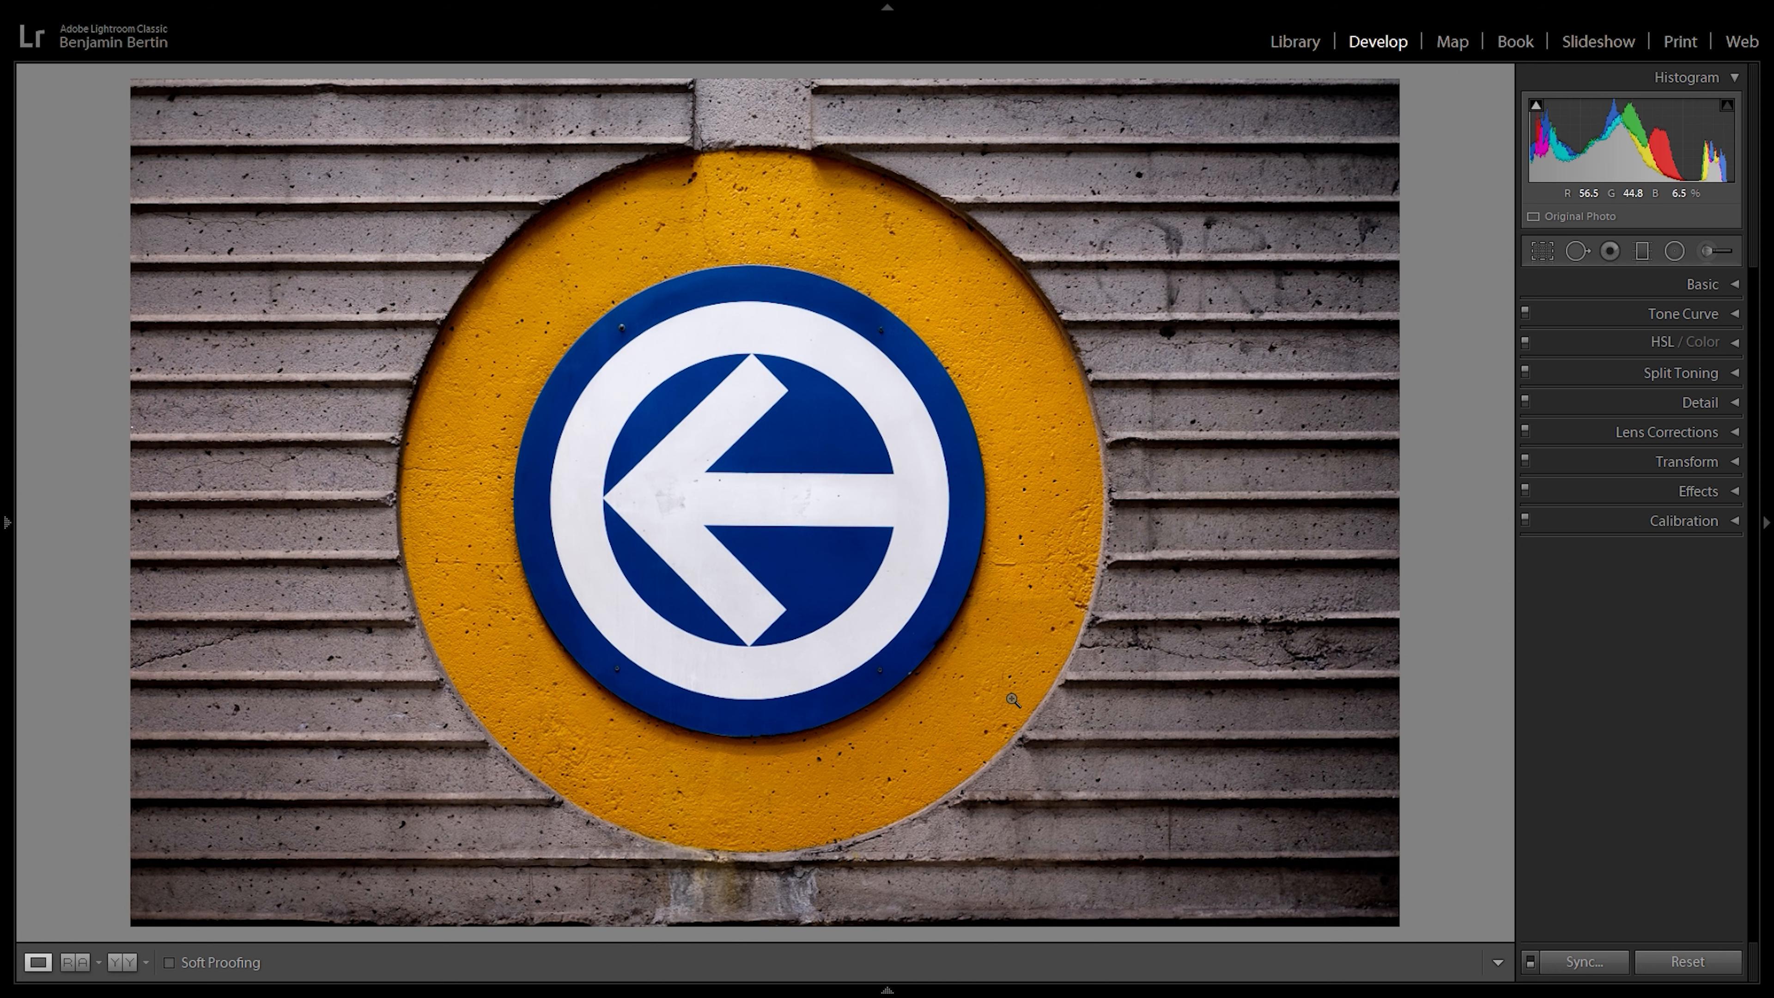
Step: Clone out the screw on the upper-left part of the sign's outer blue ring with a size 32 brush
click(620, 326)
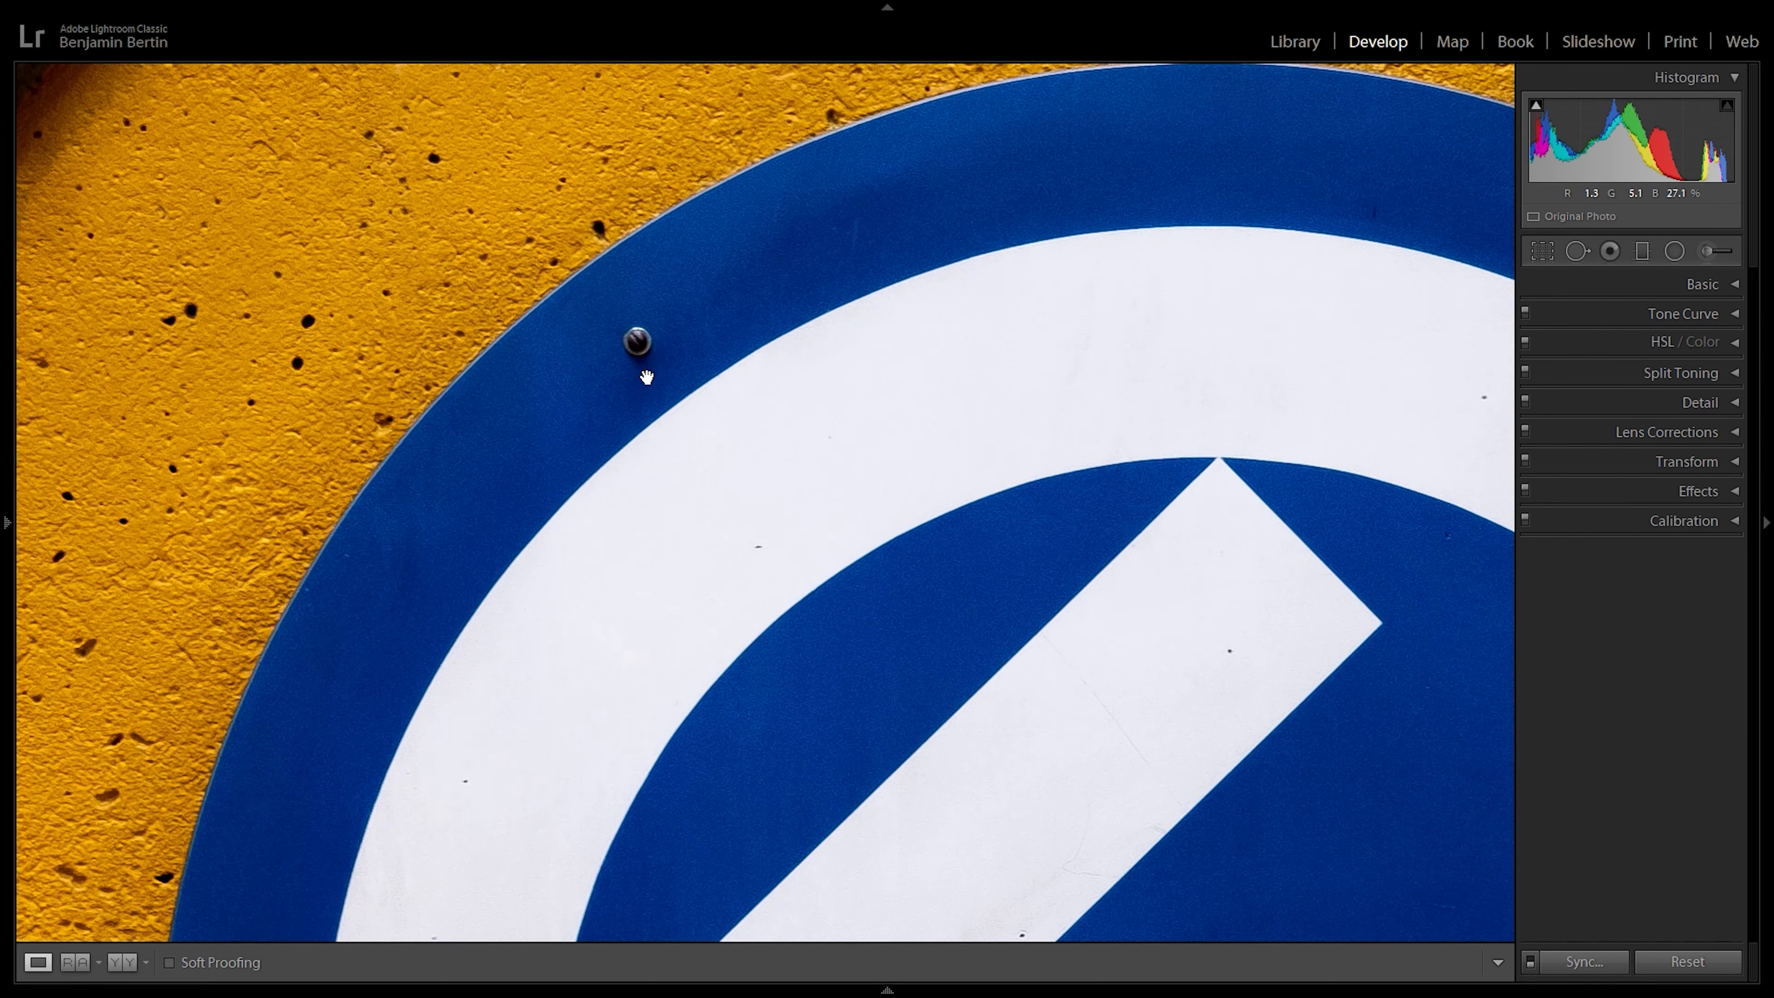
click(1577, 250)
scroll(649, 338, down, 10)
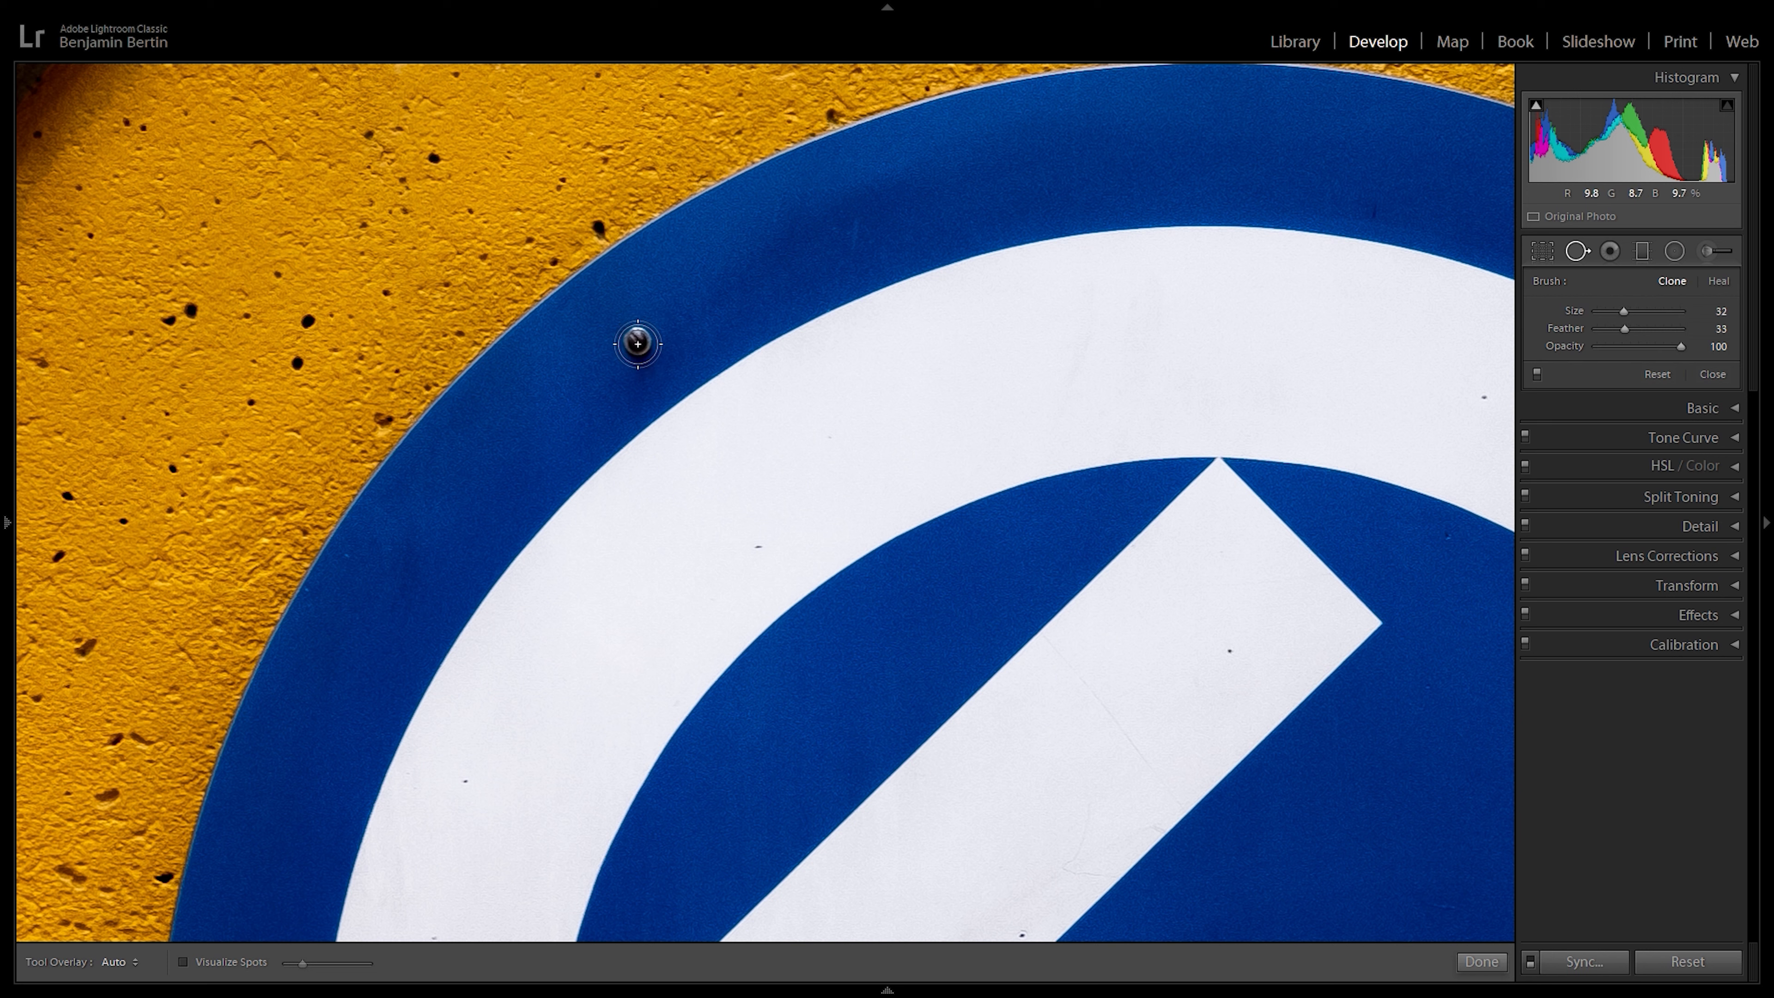
click(638, 343)
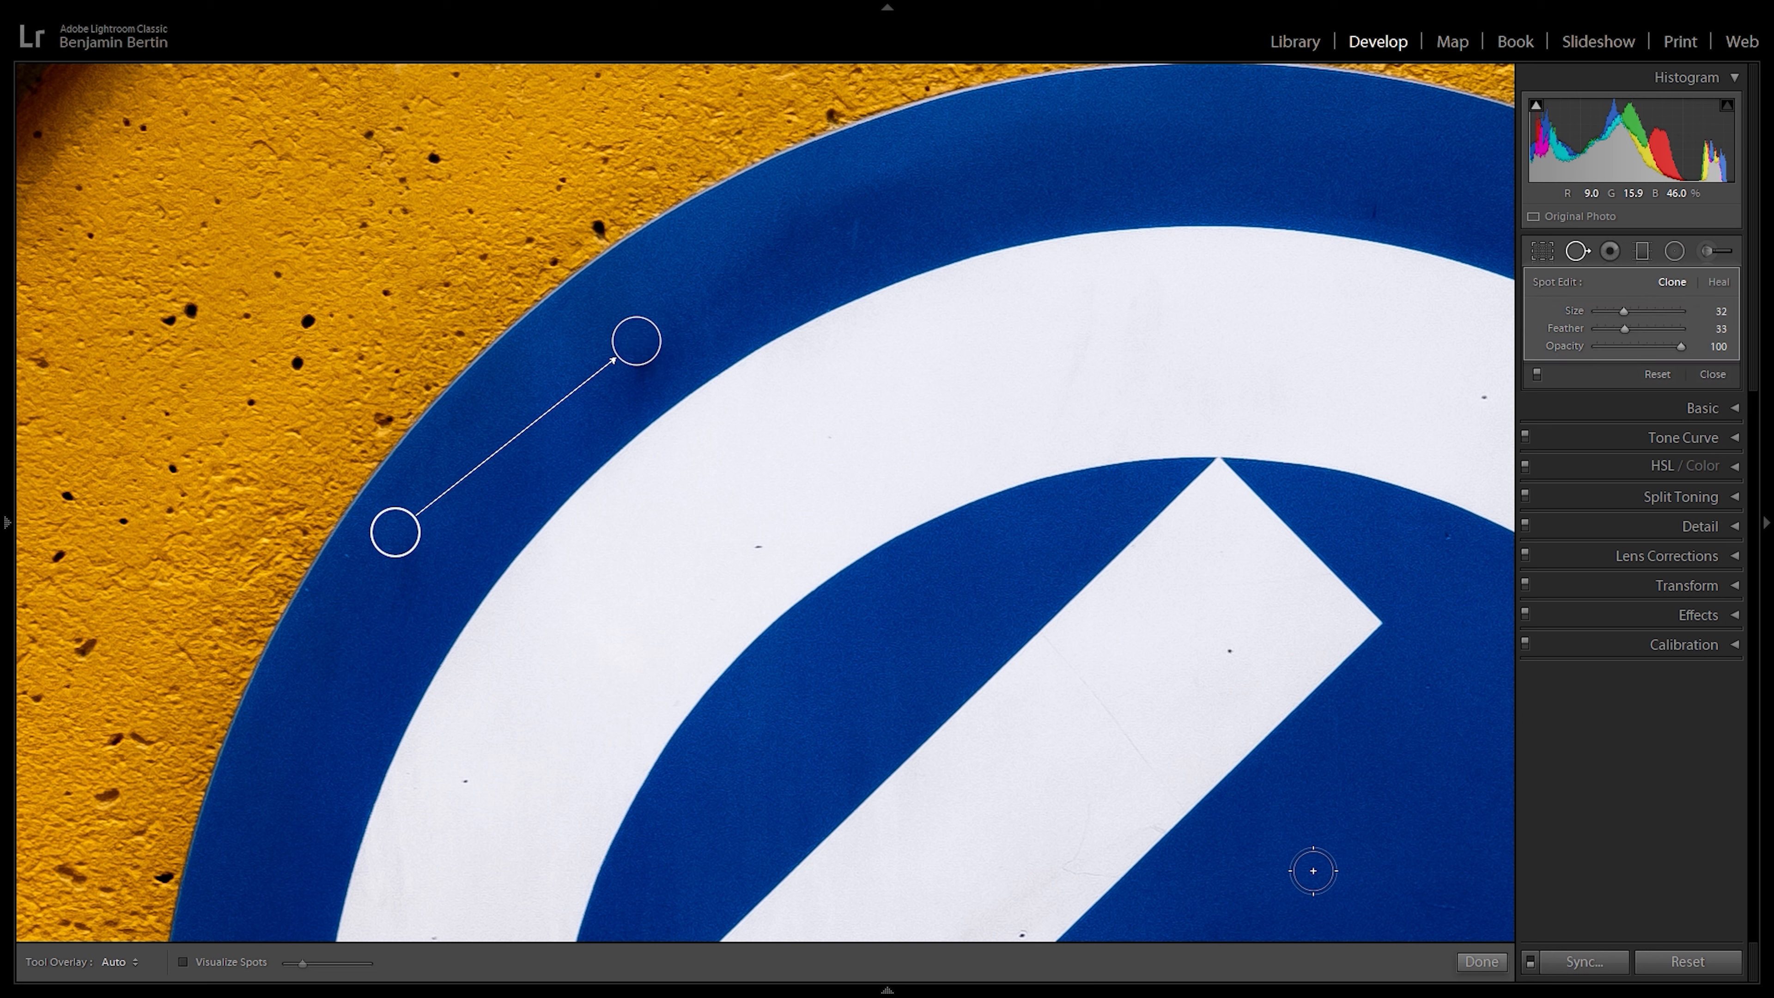
click(1481, 961)
click(768, 485)
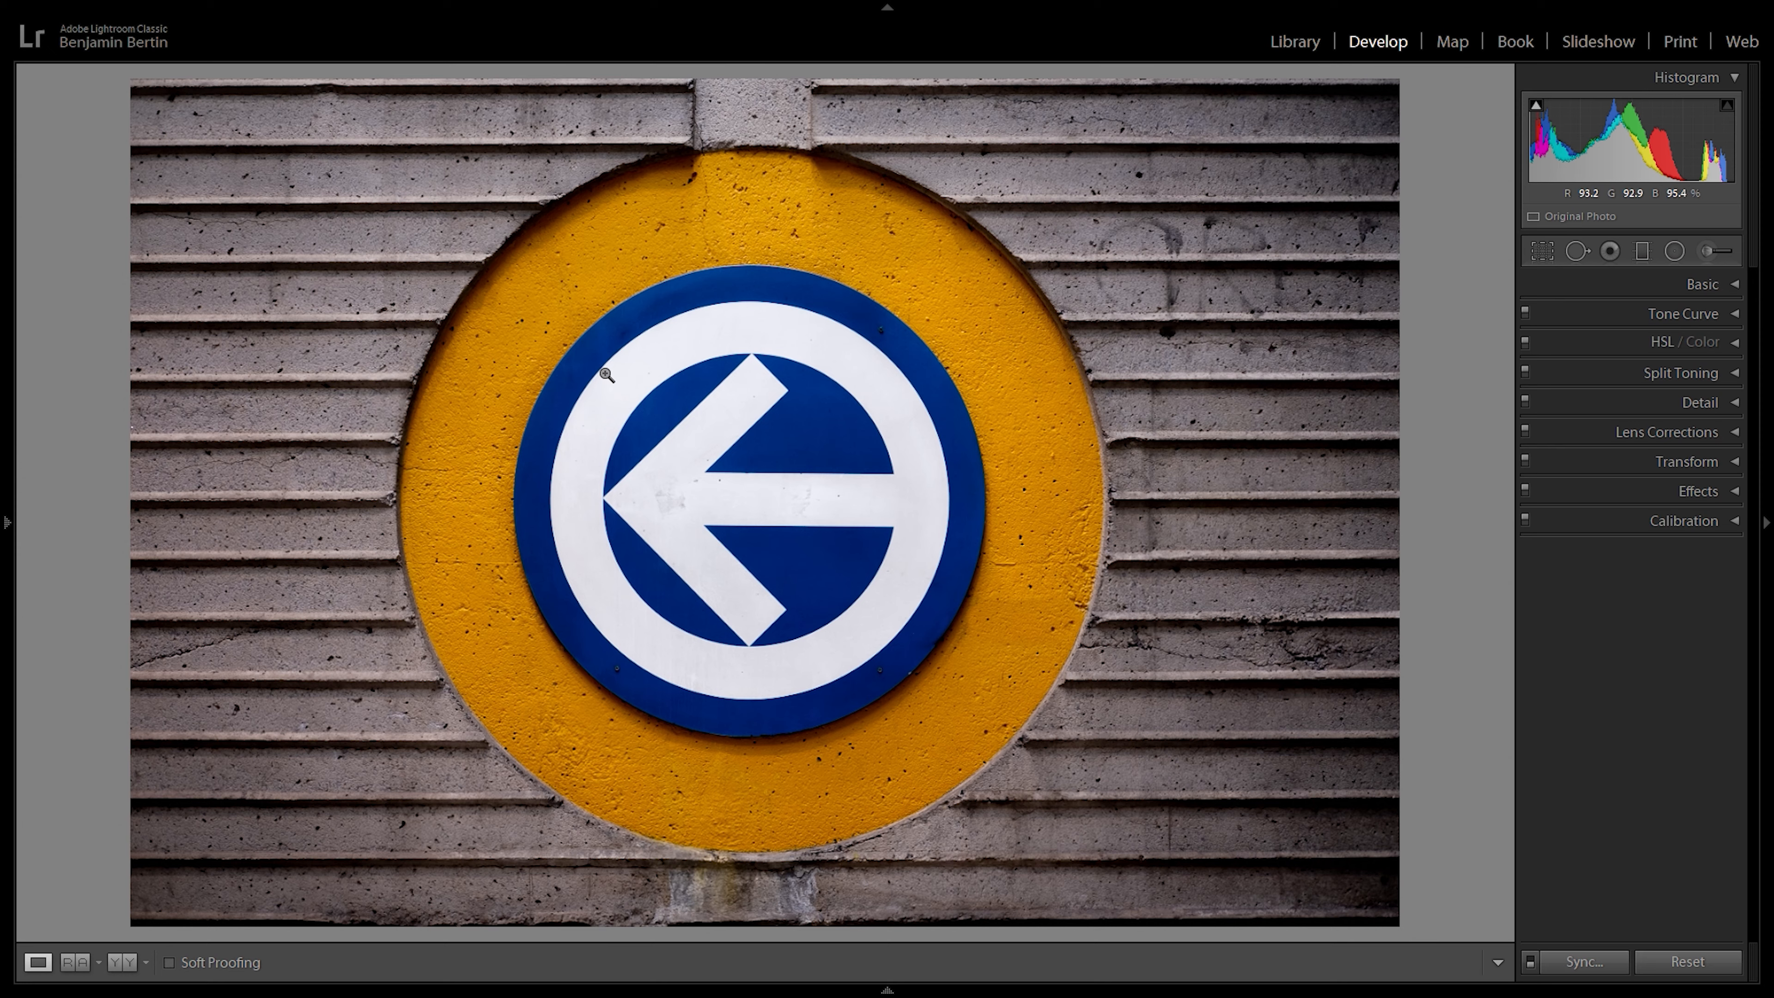
Step: Clone out the curved dark stain on the upper-right concrete at size 73, shift its source further right, and inspect the repair
click(1169, 238)
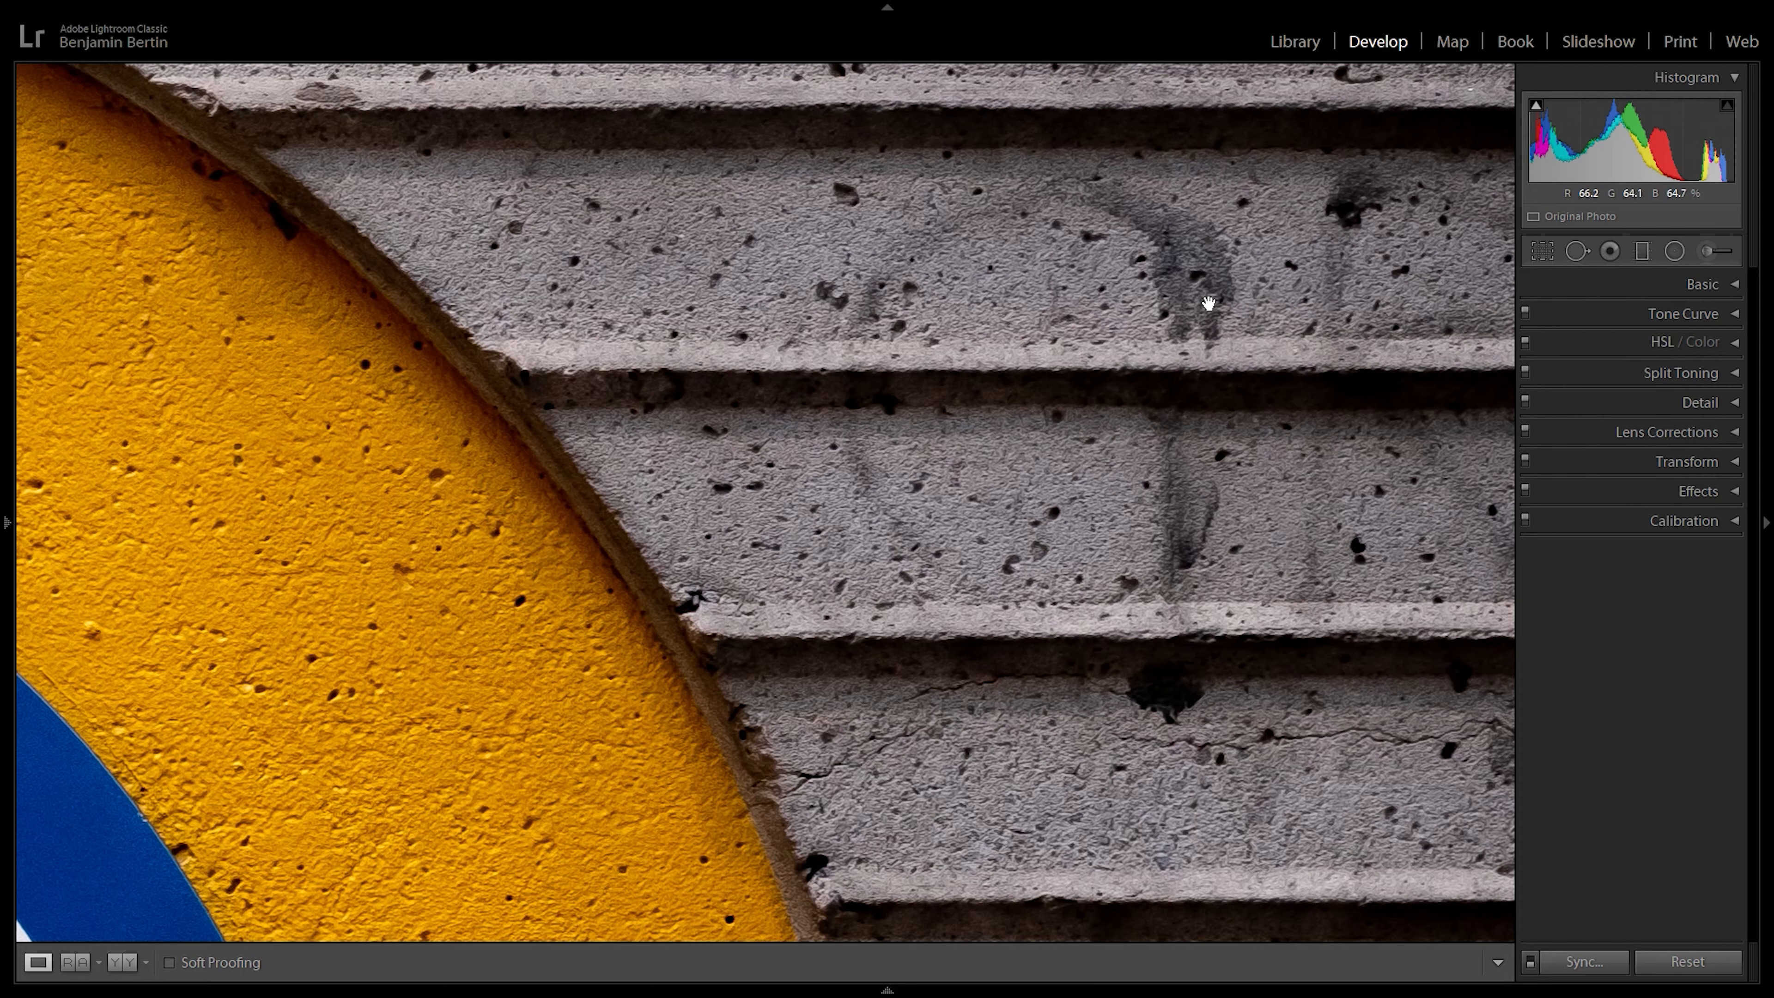
drag(1208, 301, 827, 494)
click(1578, 251)
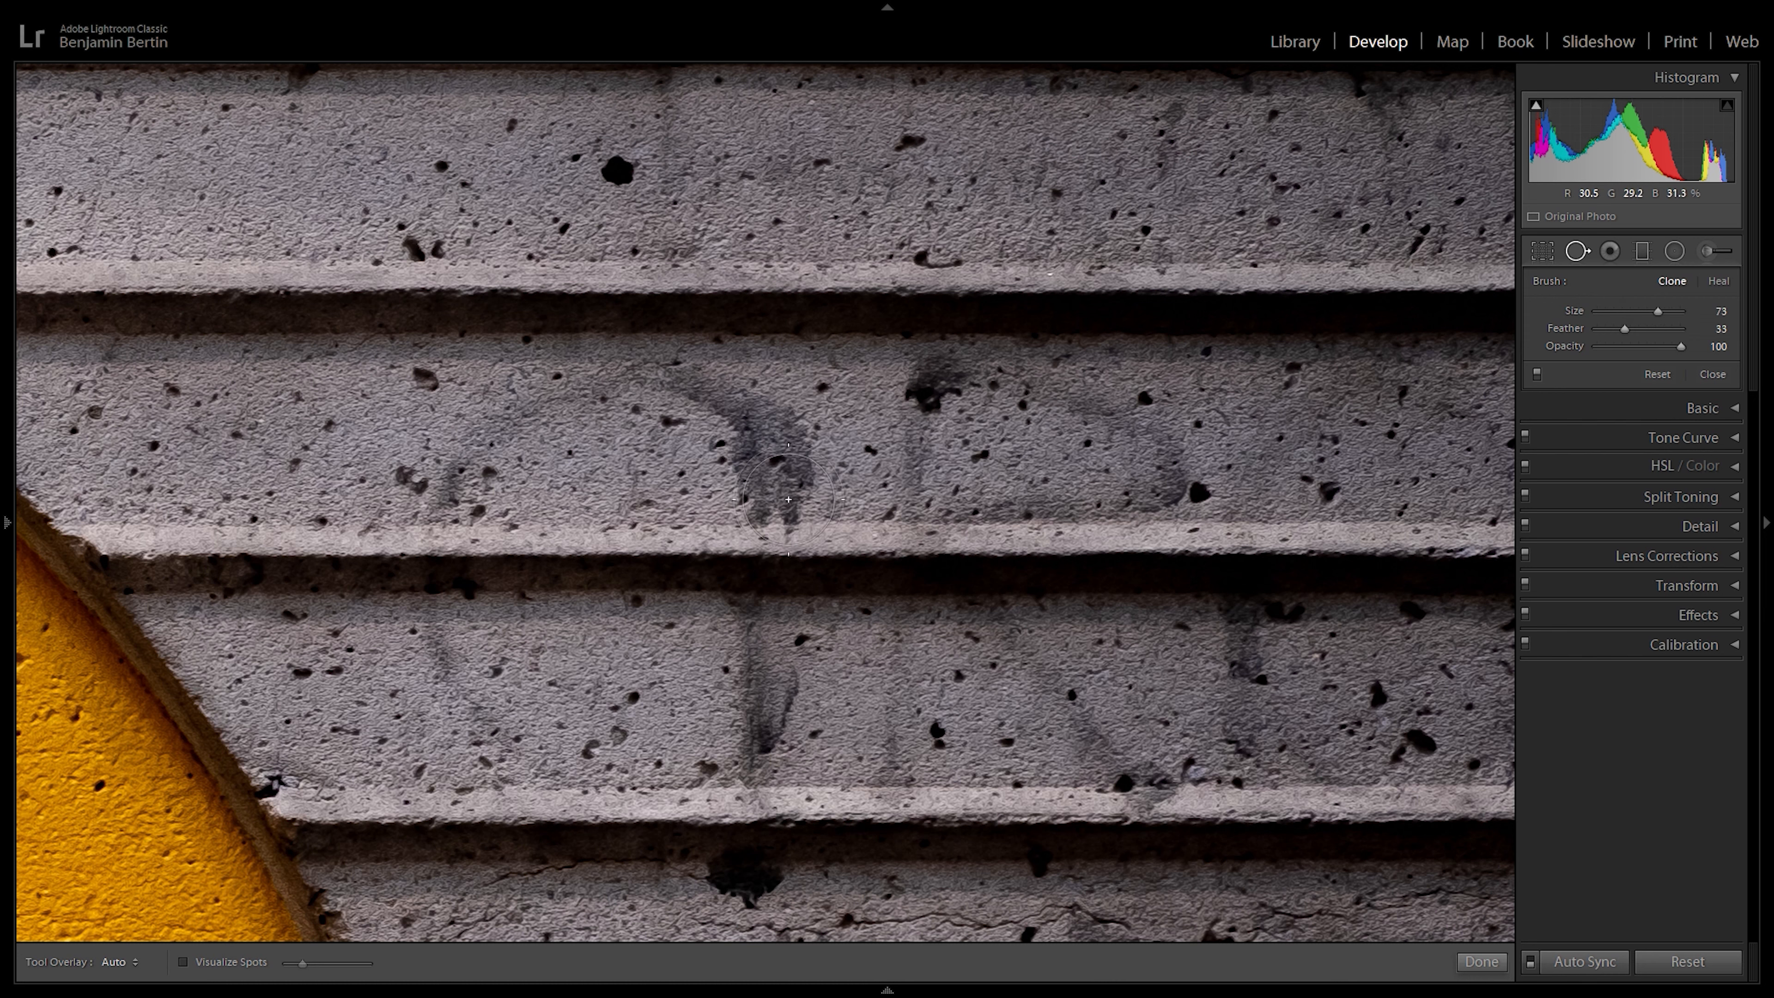
mouse_move(751, 459)
mouse_down()
mouse_move(766, 429)
mouse_move(639, 384)
mouse_move(488, 420)
mouse_move(441, 483)
mouse_up()
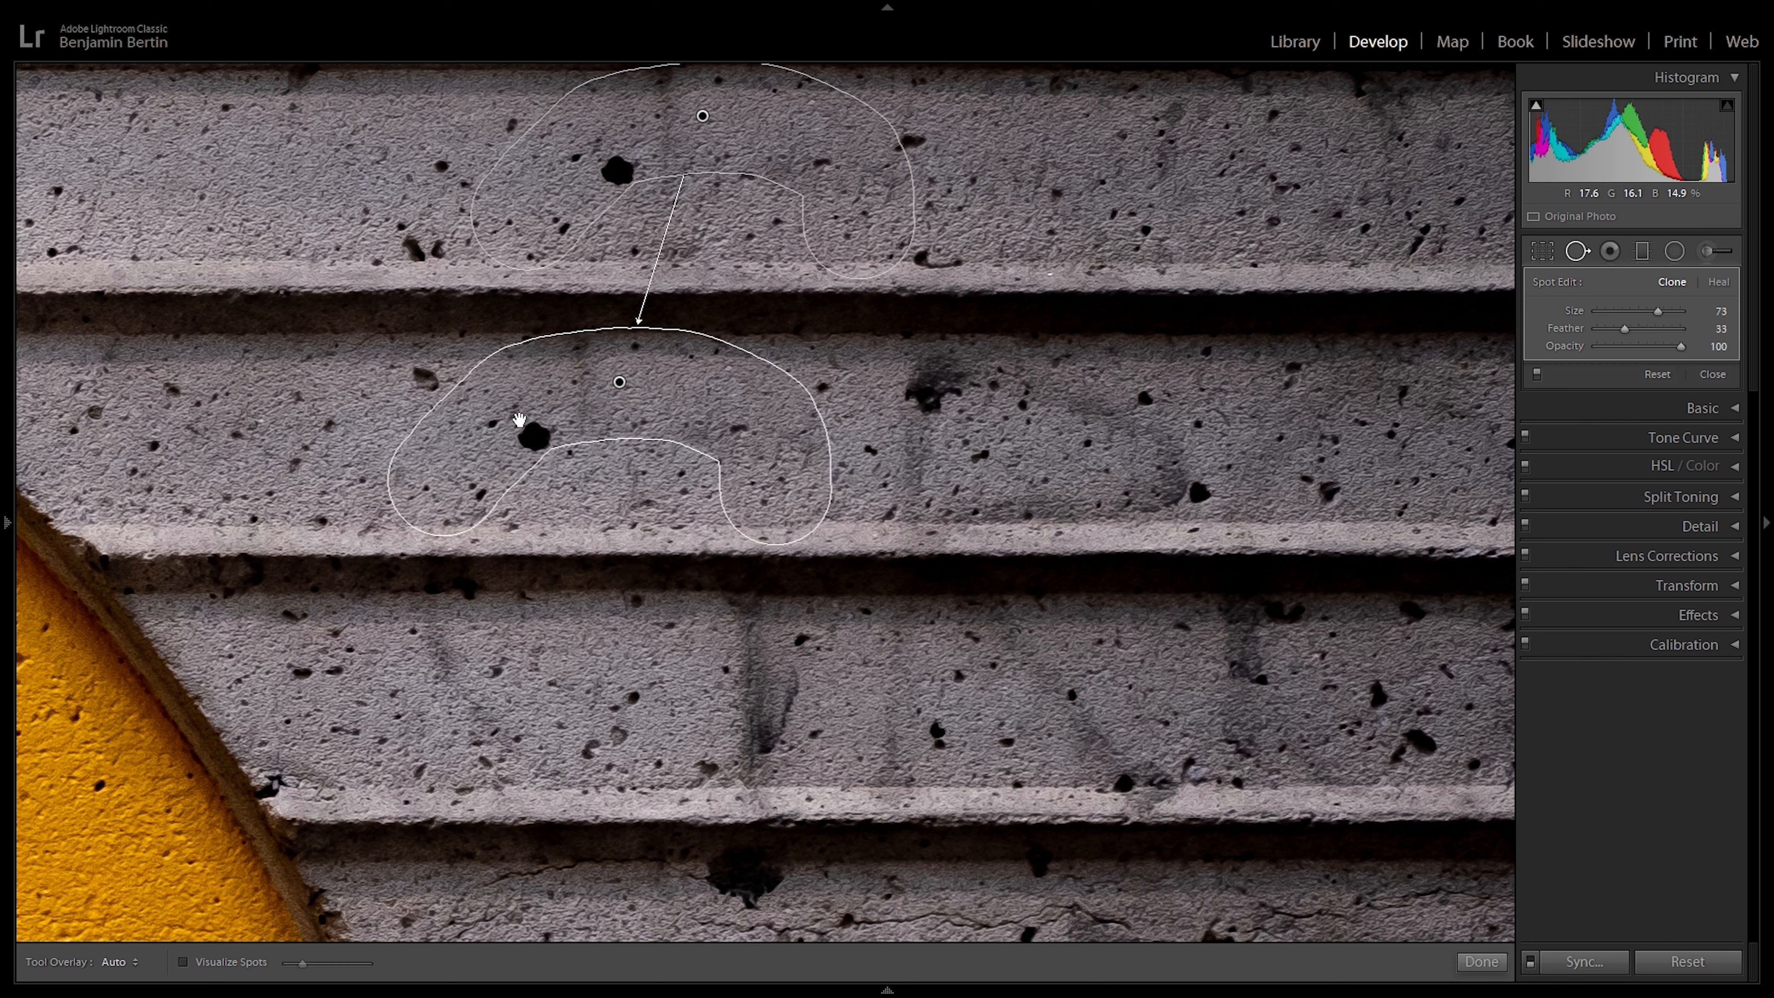
drag(705, 114, 890, 114)
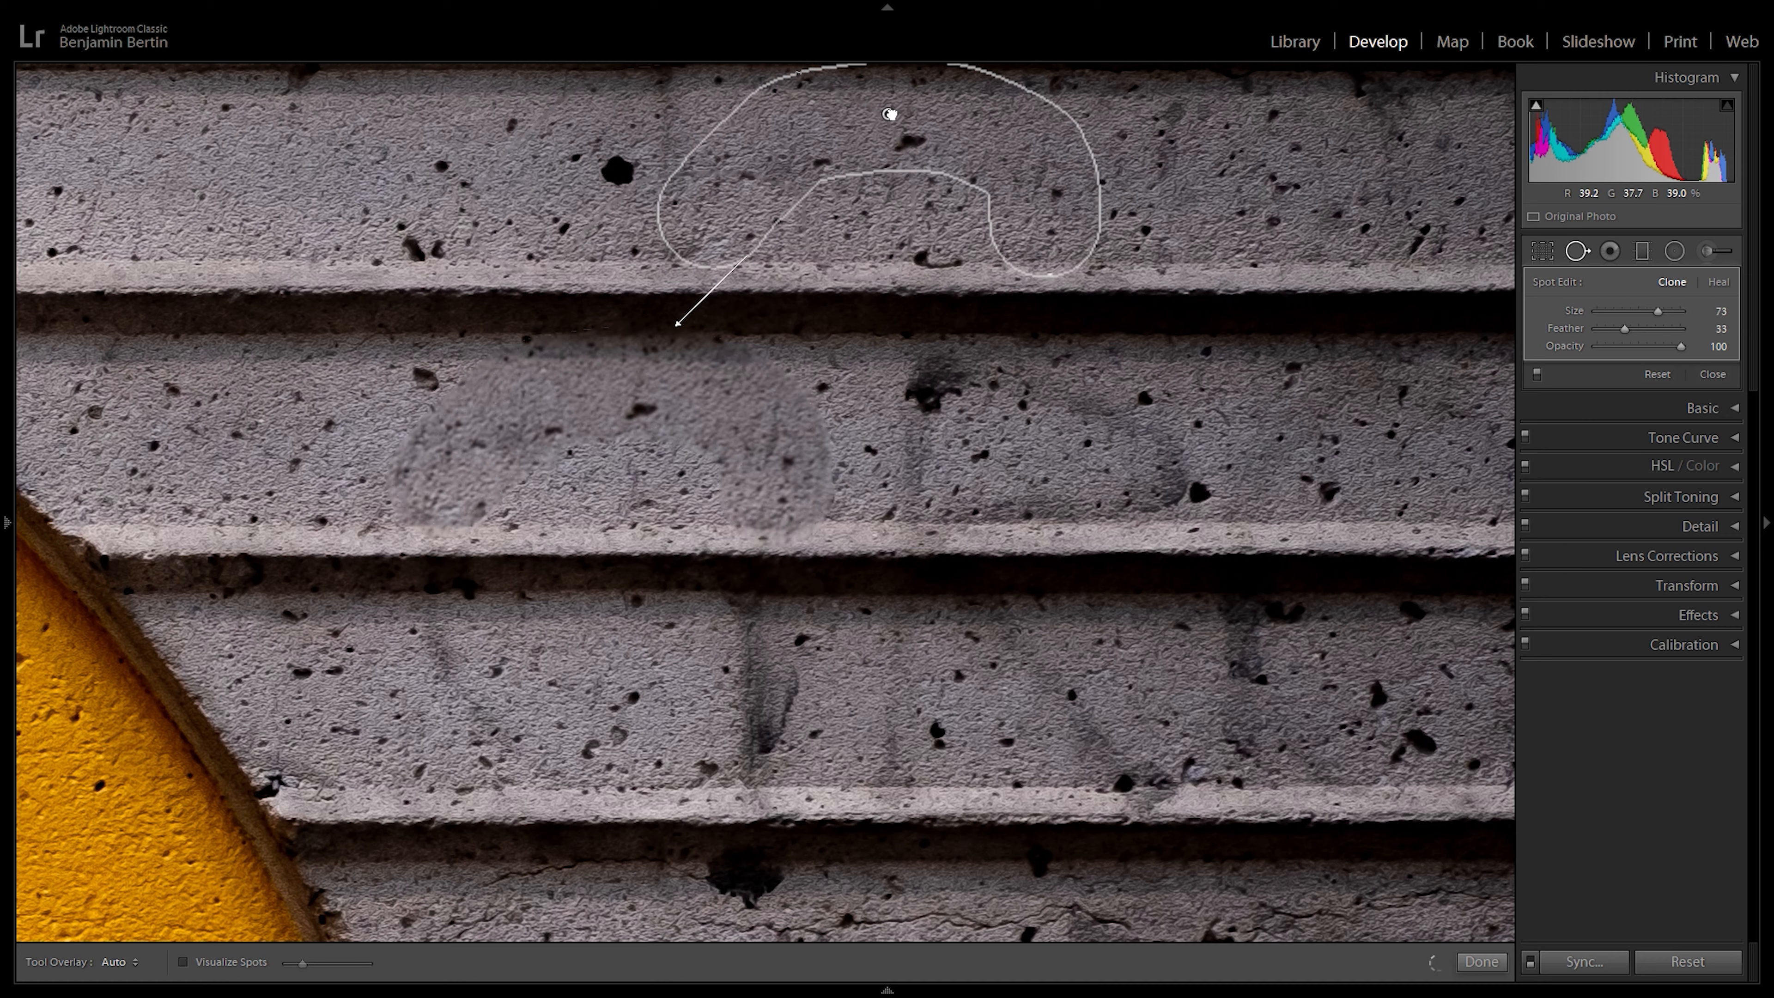
click(1482, 962)
click(681, 527)
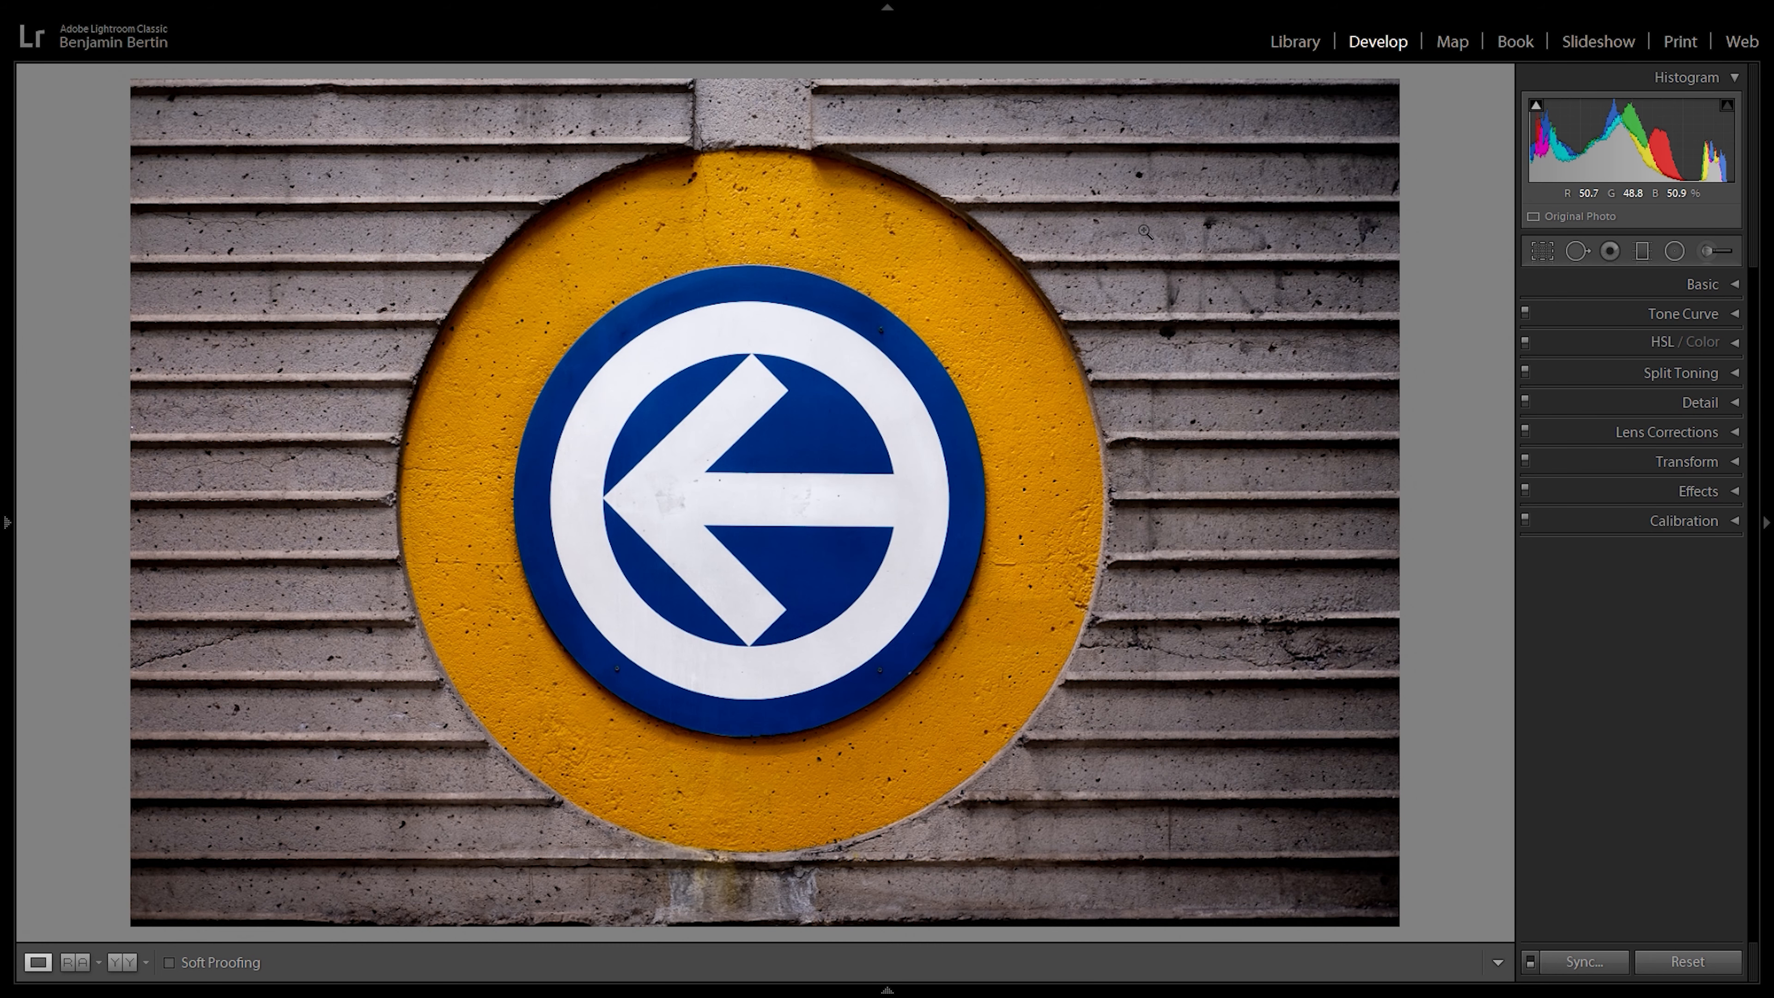
click(1159, 234)
drag(1247, 265, 586, 340)
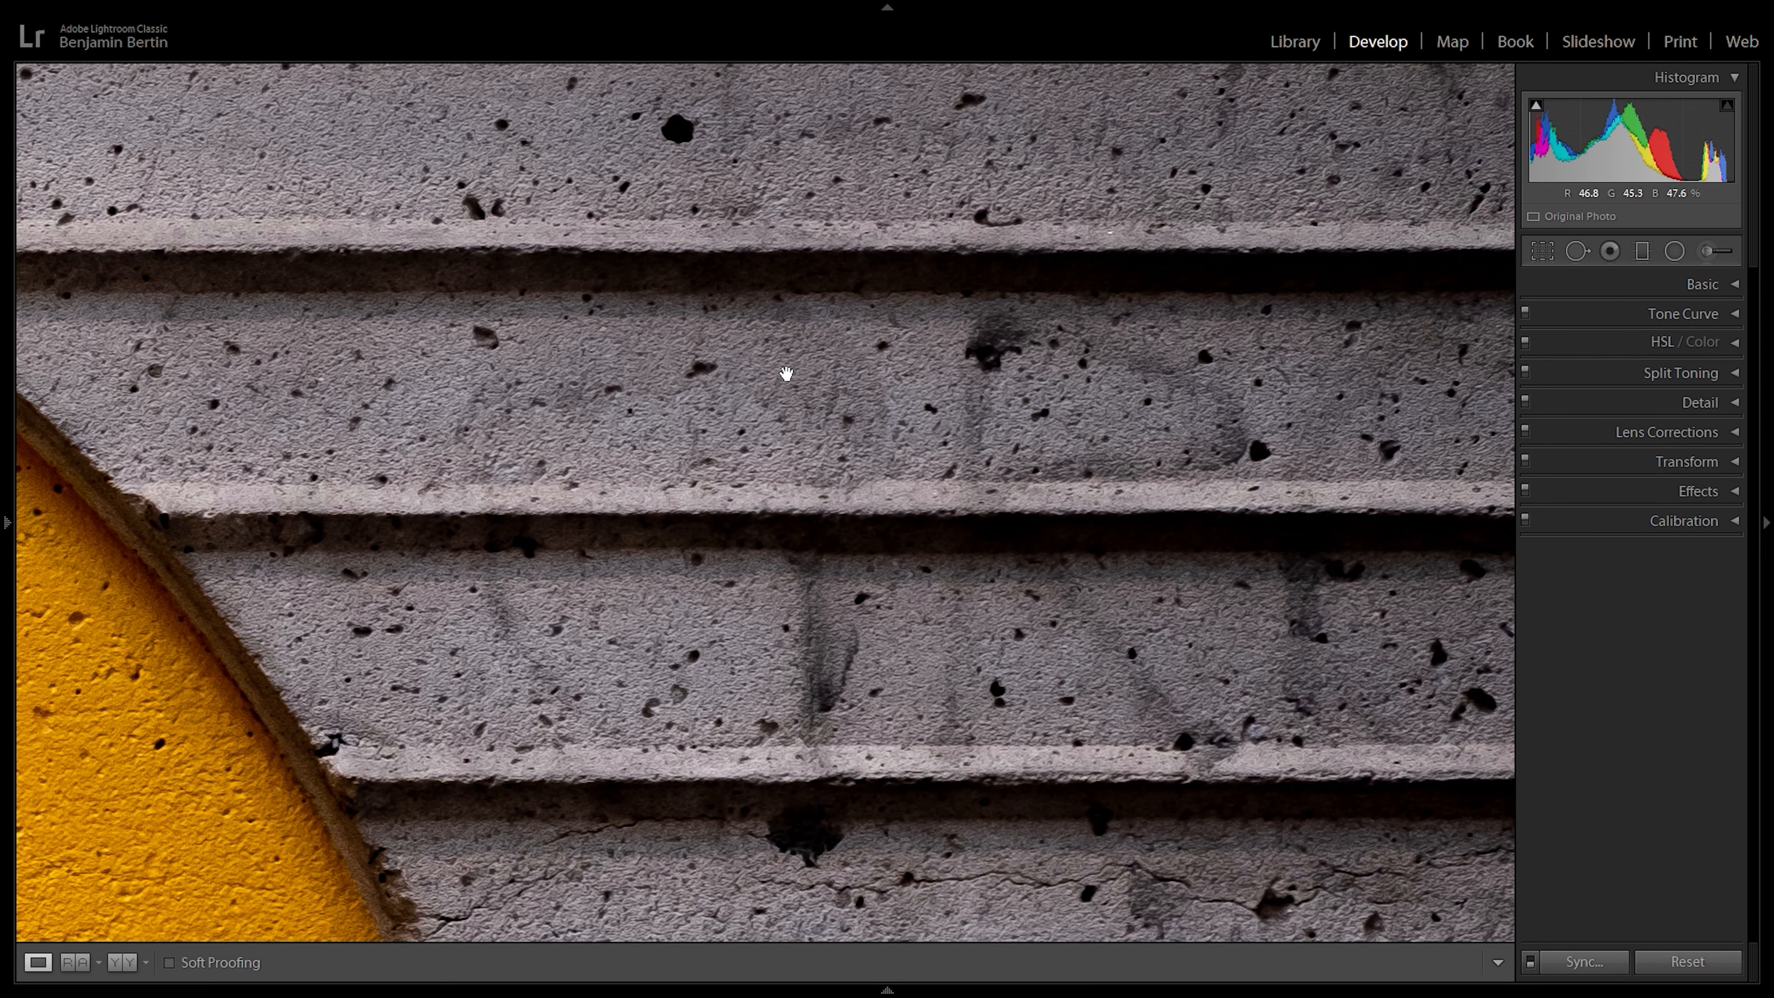
Step: Clone out the black speck on the right part of the white arrow's shaft with a size 22 brush
click(799, 654)
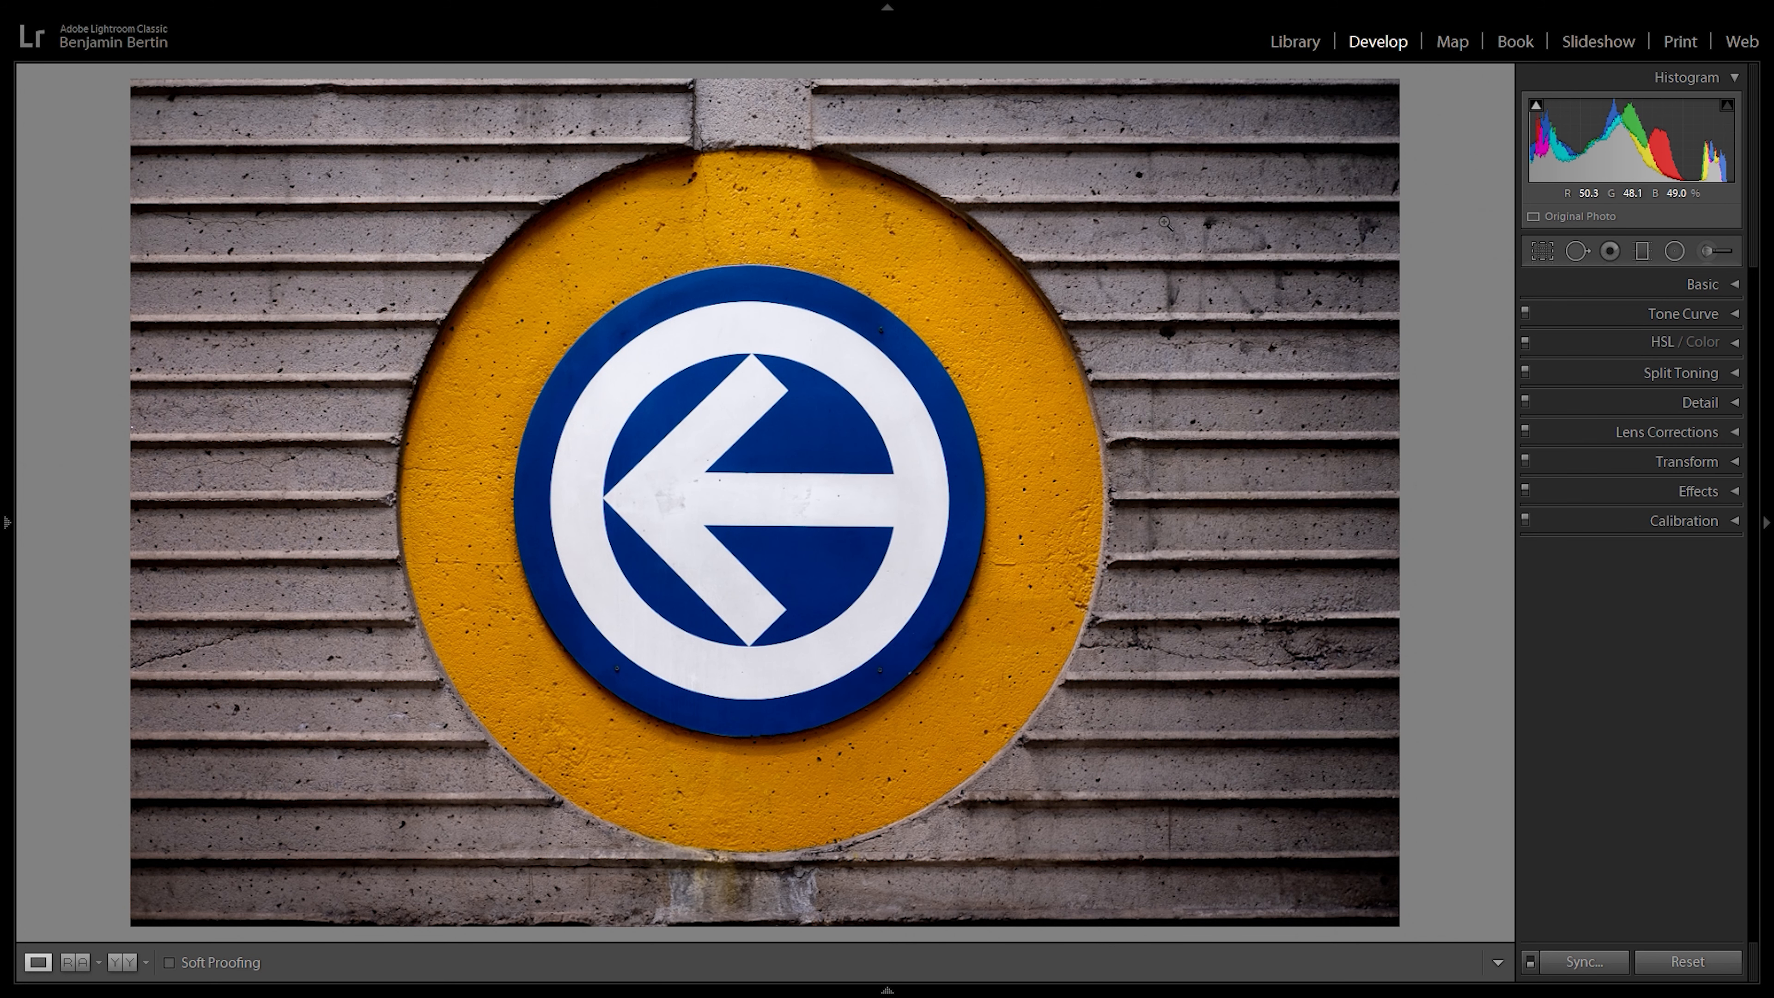
click(809, 526)
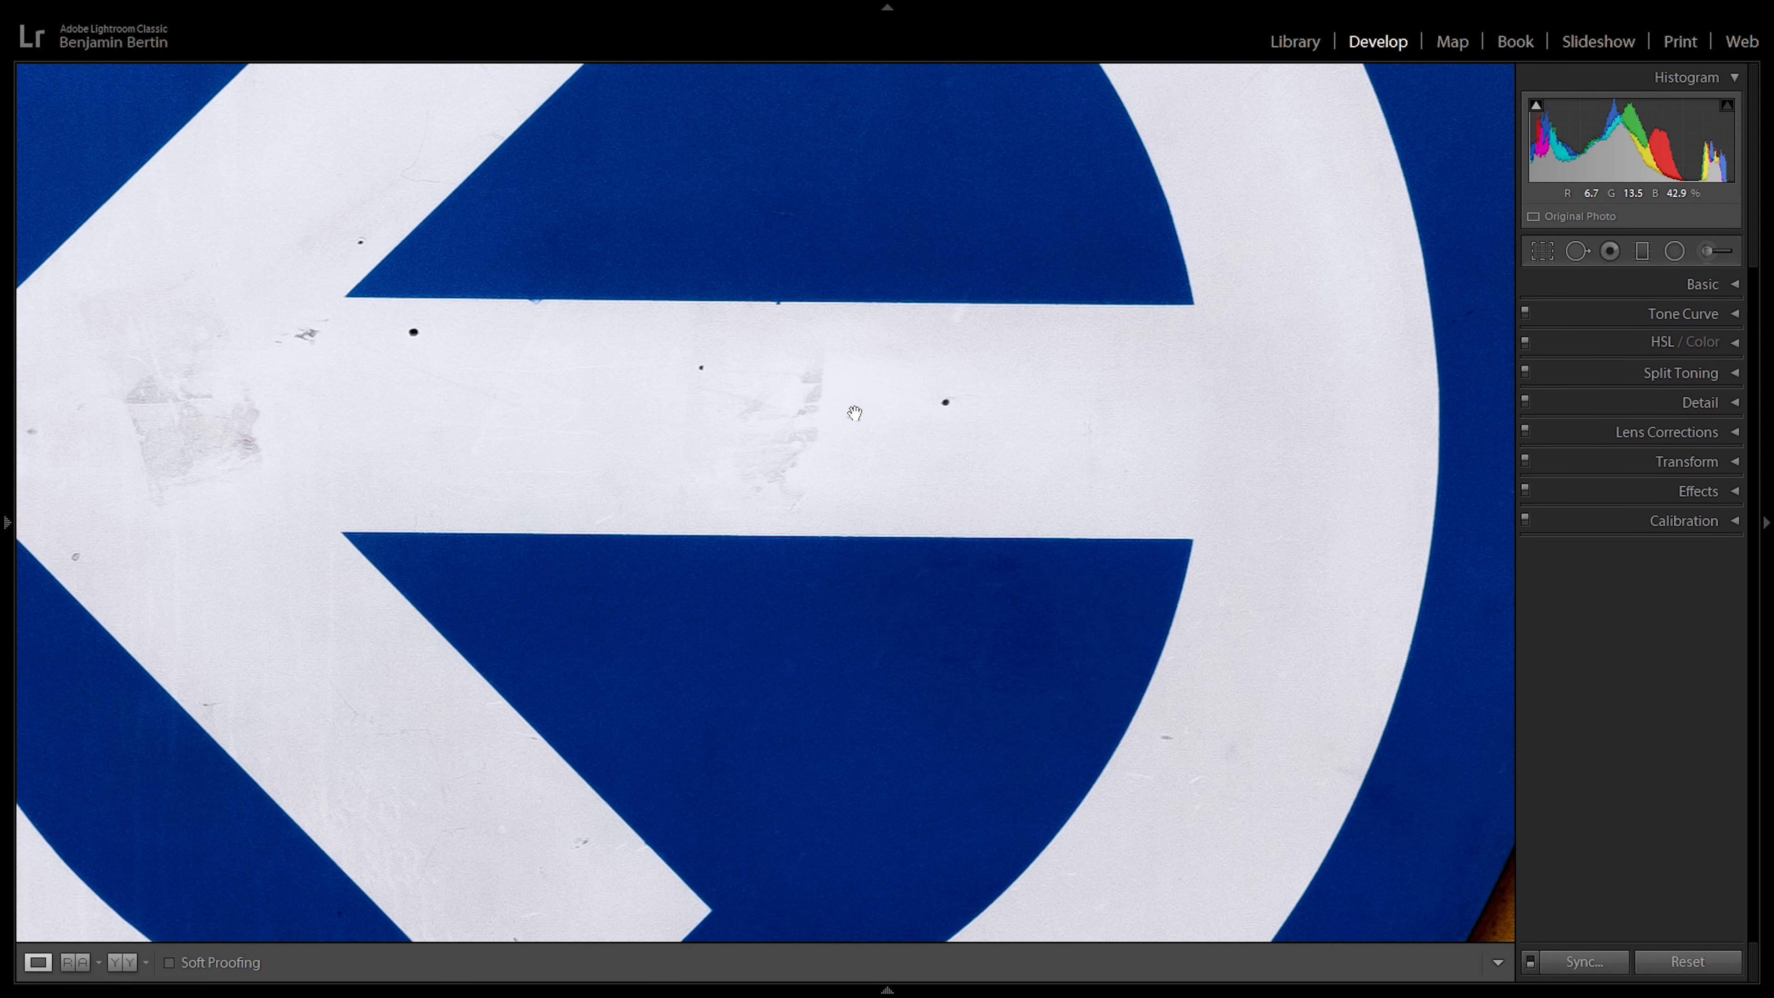
click(1576, 252)
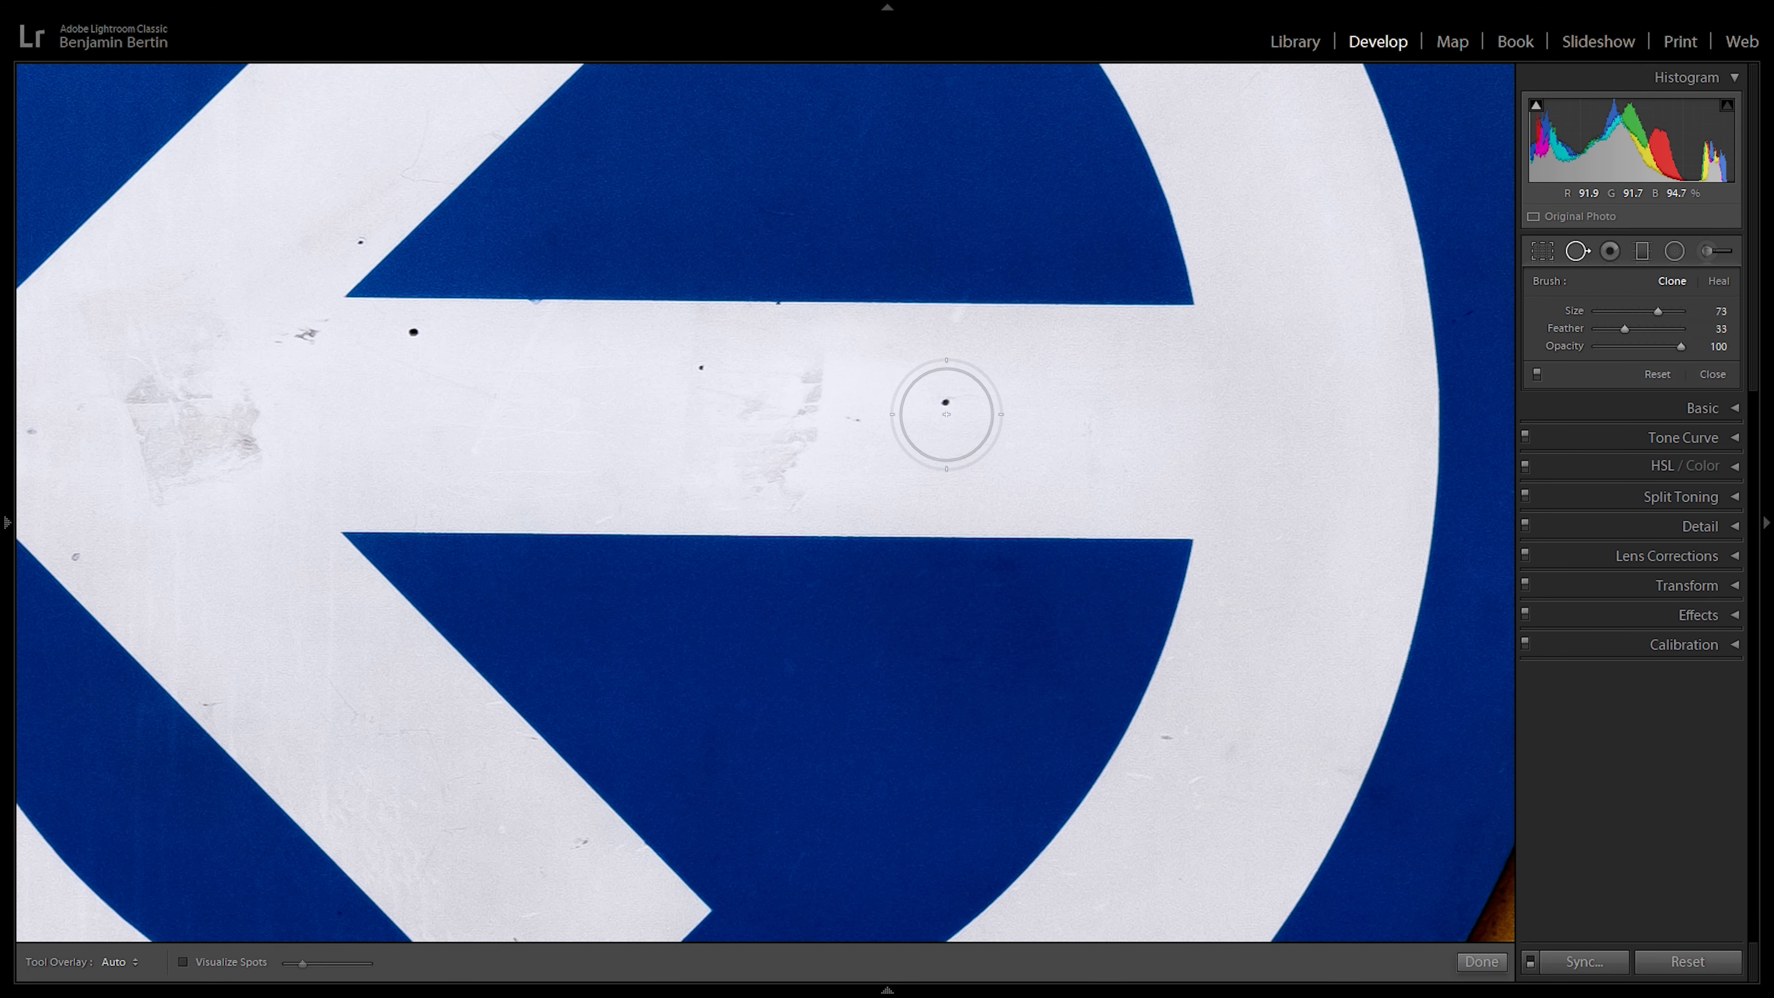
scroll(957, 405, down, 10)
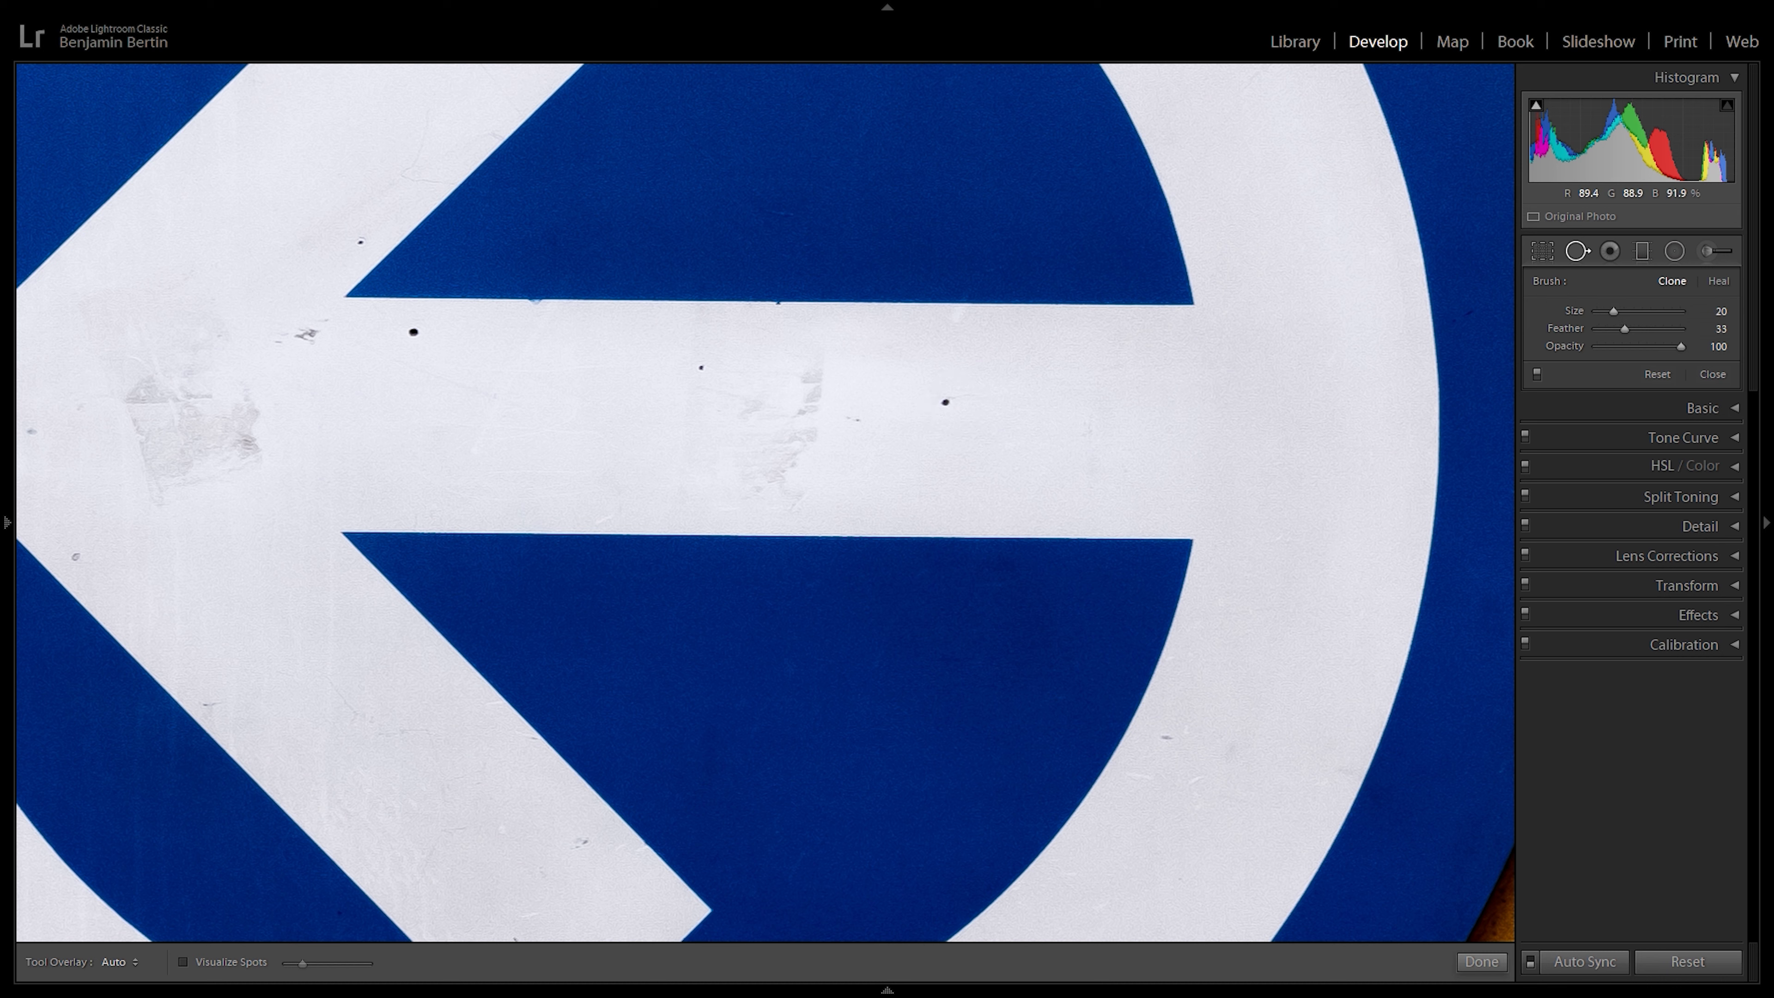
click(948, 403)
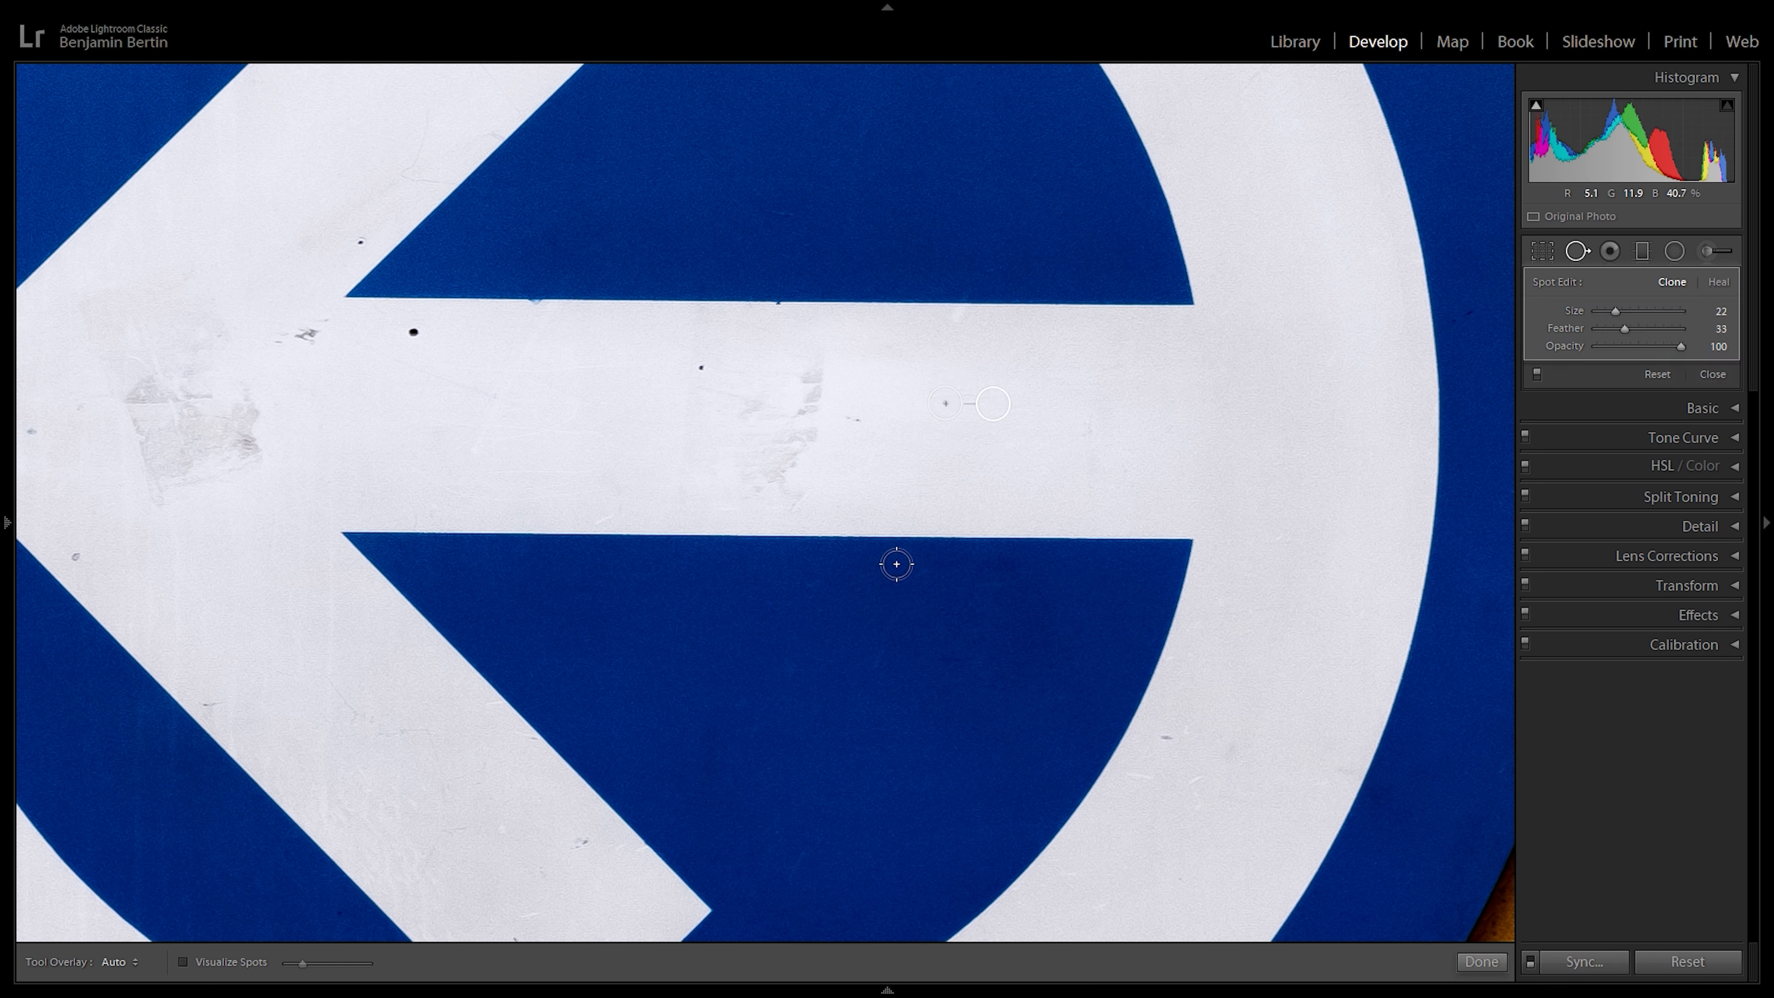
Step: Clone out the grey scuff marks along the middle of the arrow's shaft, finish spot removal and check the whole photo
drag(810, 375, 809, 403)
drag(760, 386, 603, 398)
click(1479, 961)
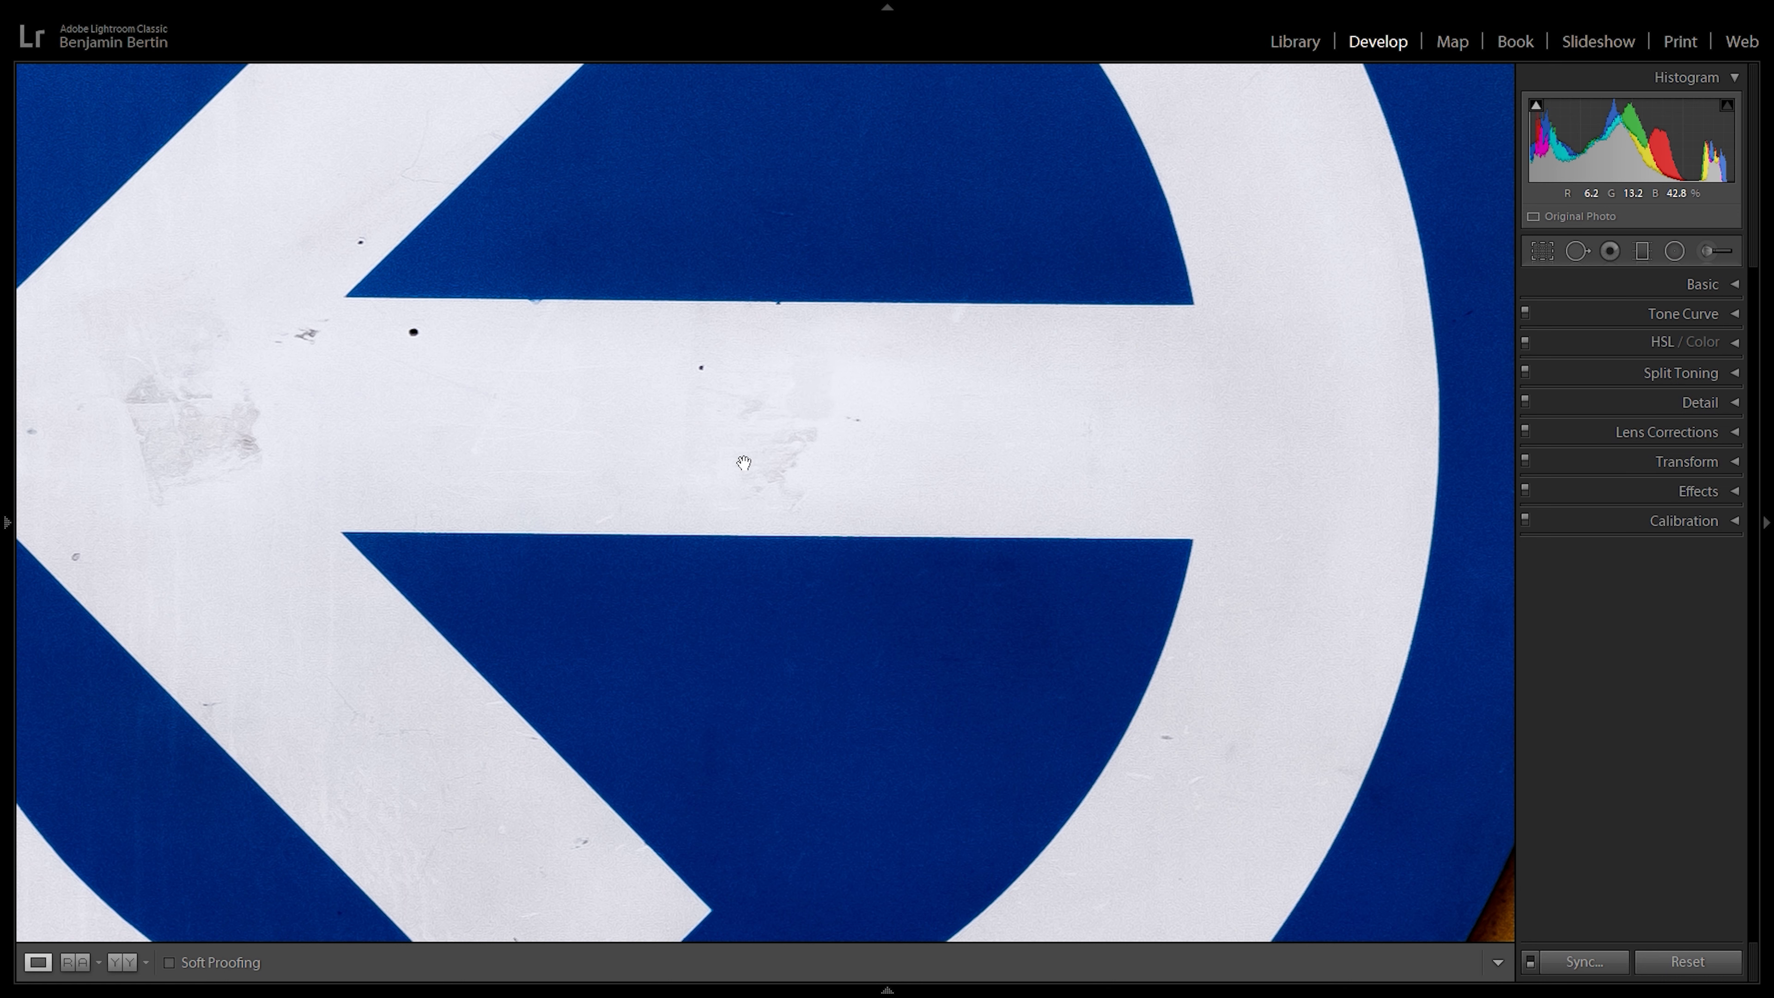
click(729, 385)
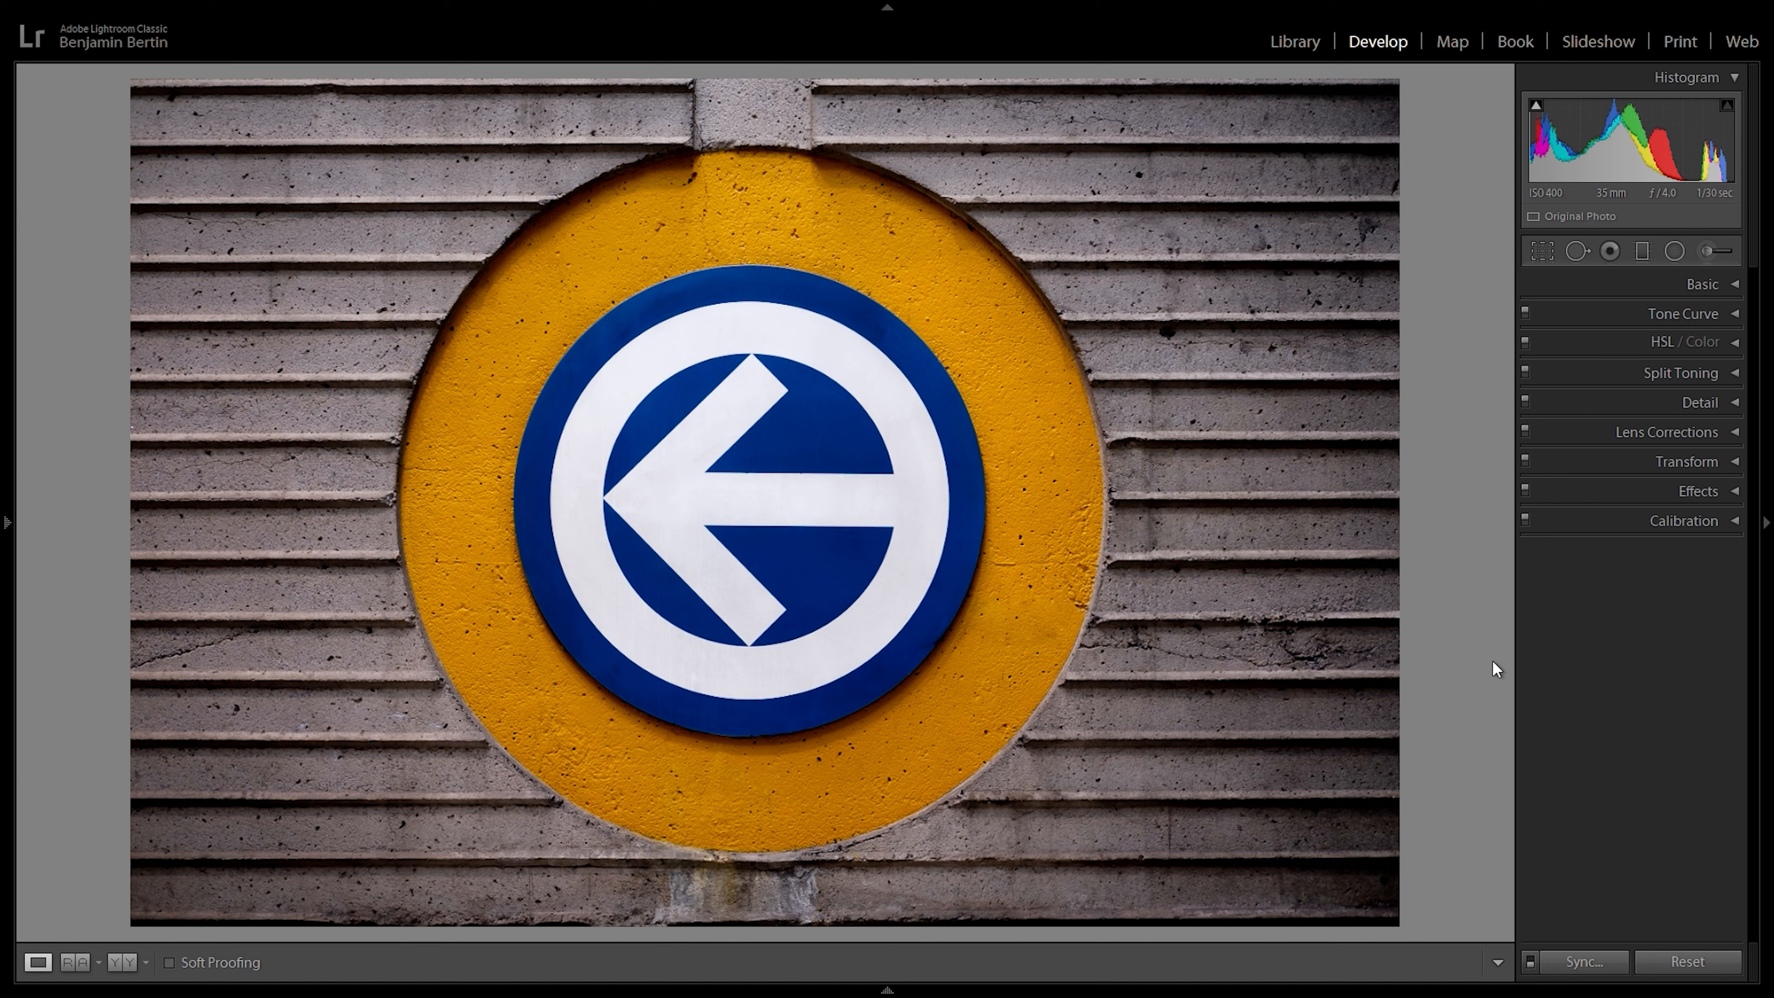
Step: Review all the spot repairs across the photo, and compare the edited photo with its before version several times
click(1576, 255)
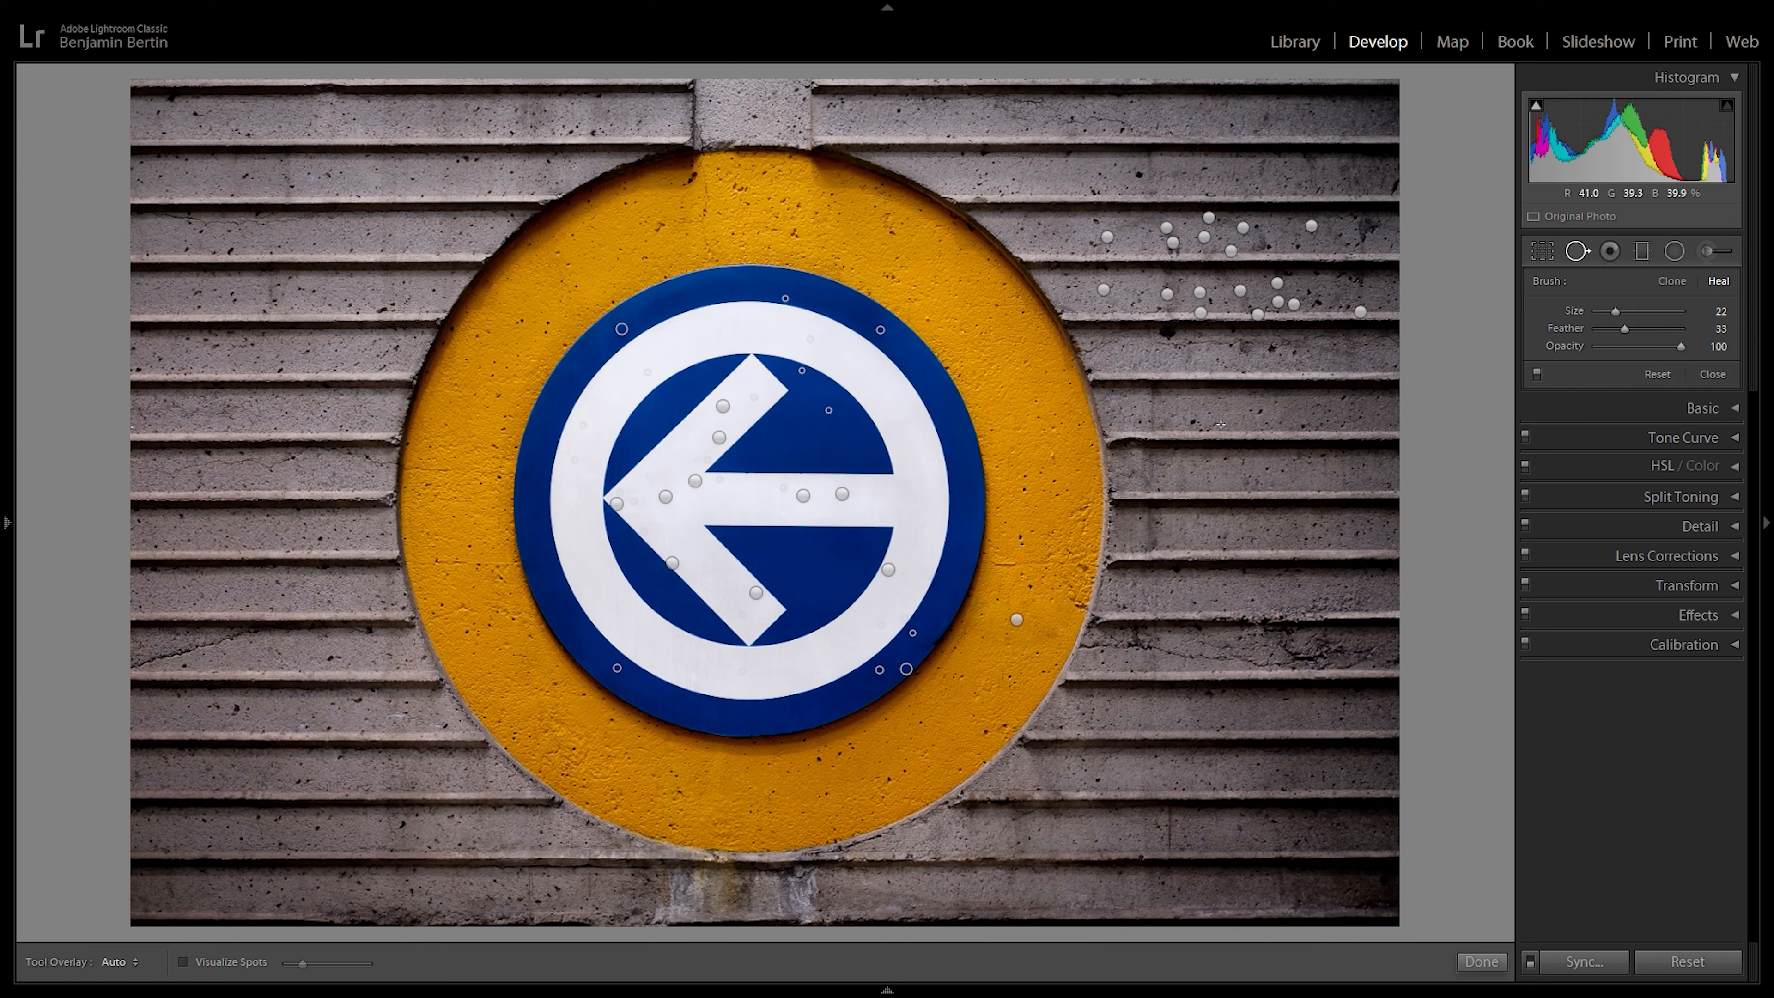
click(1493, 963)
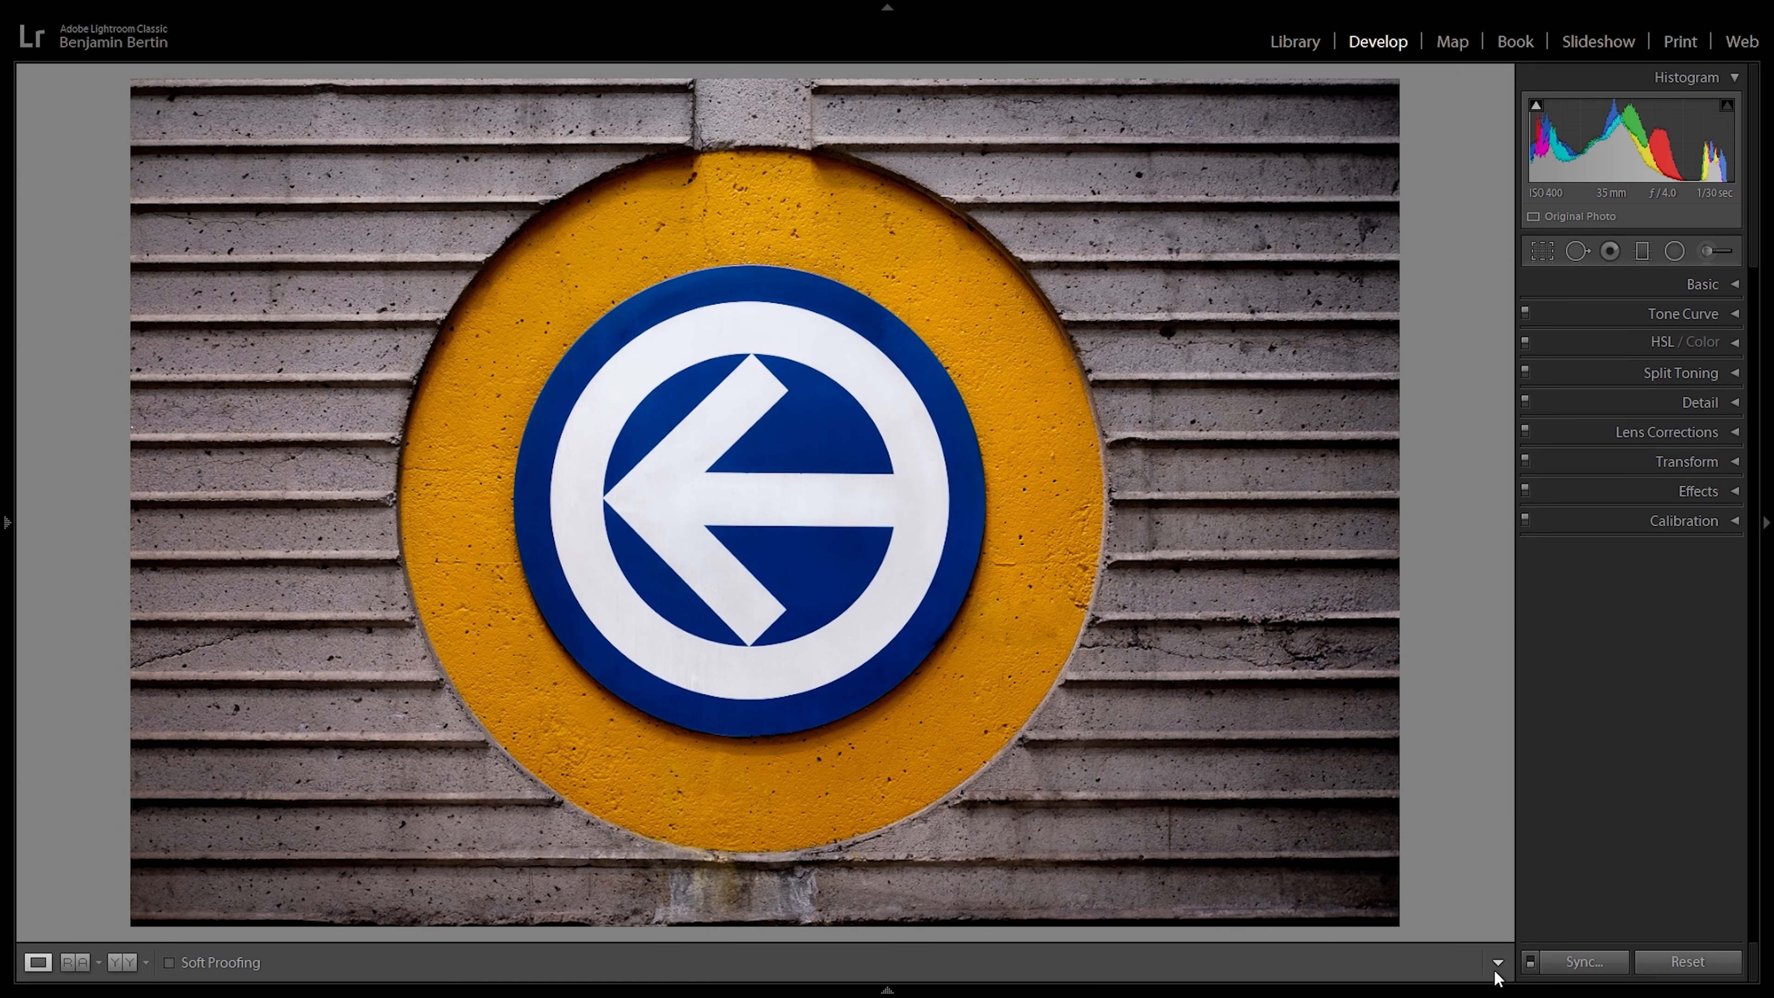
key(backslash)
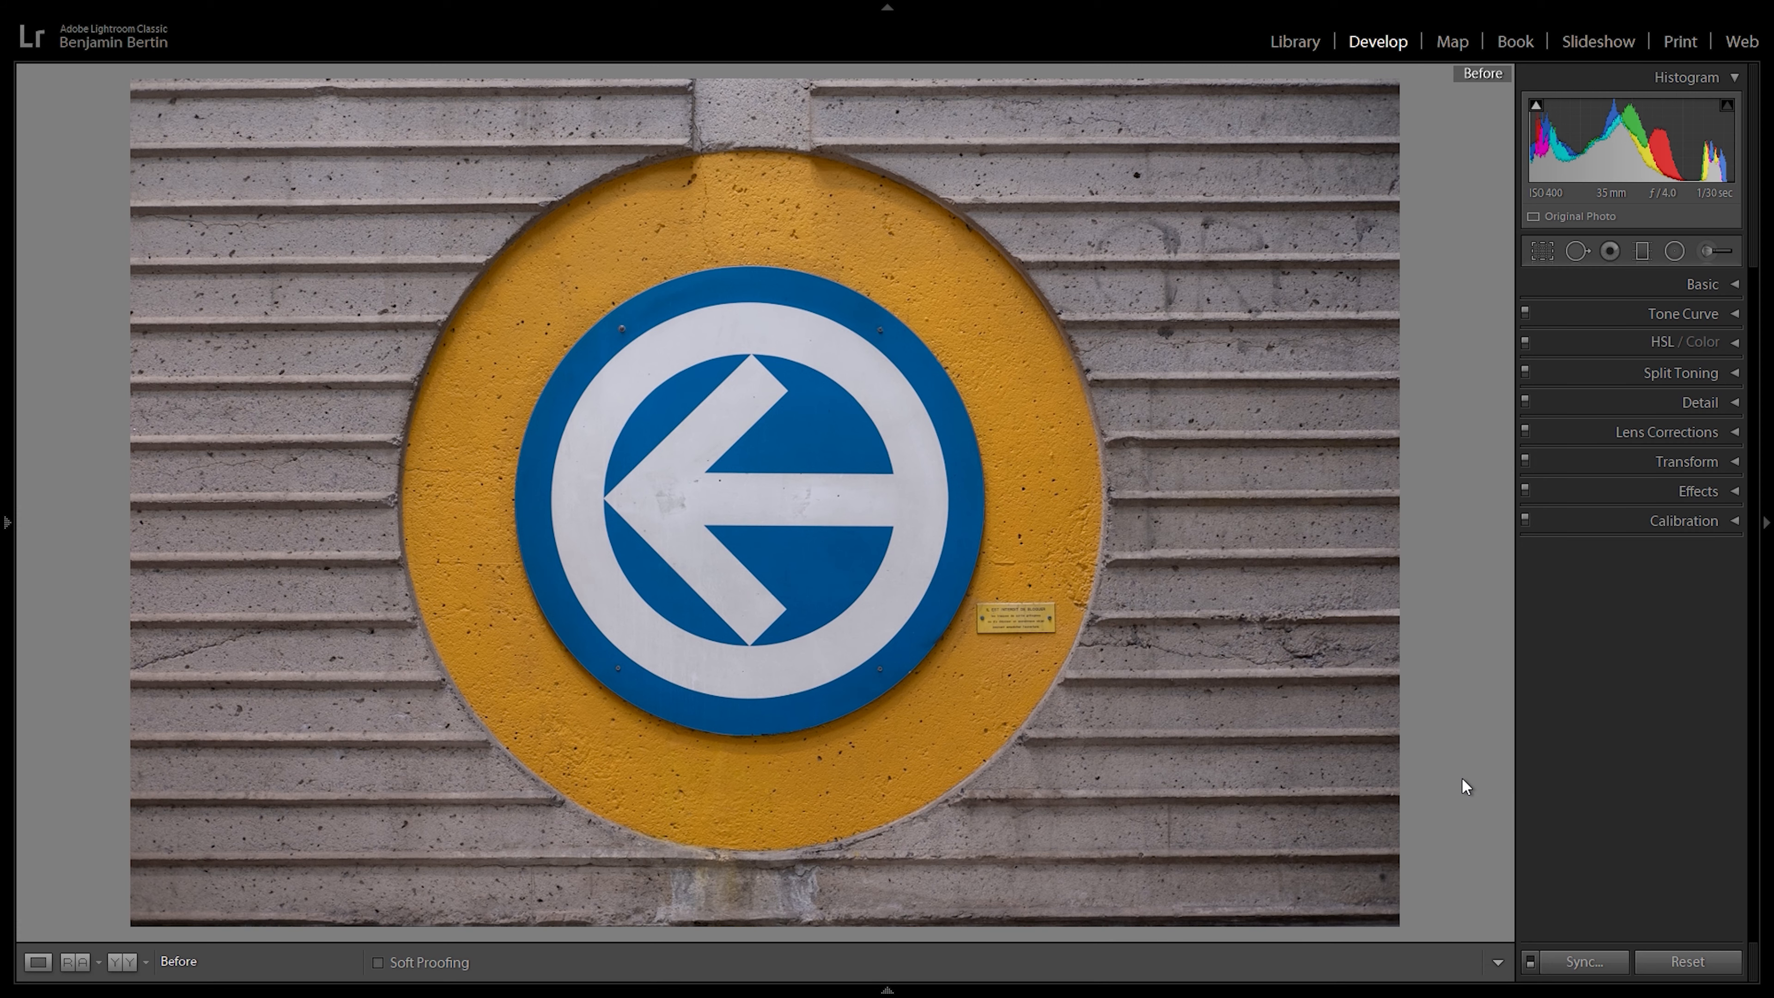
key(backslash)
key(backslash)
key(backslash)
key(backslash)
key(backslash)
key(ctrl+8)
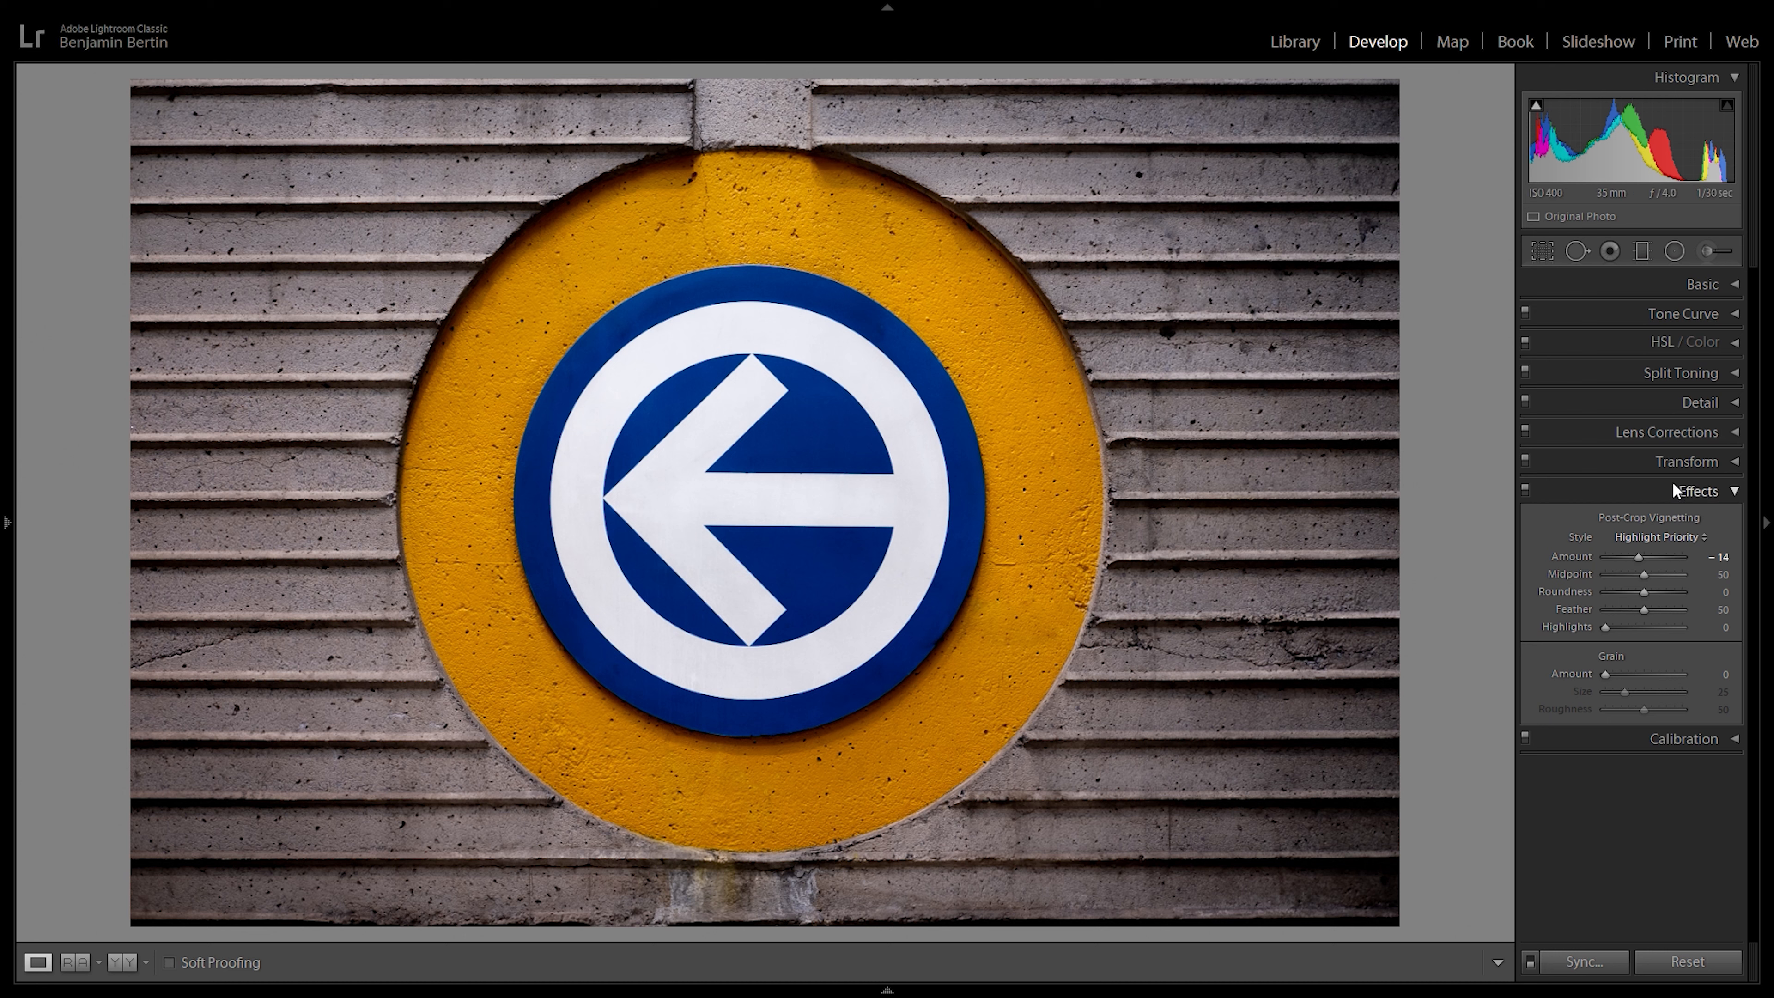
click(1695, 489)
click(1709, 252)
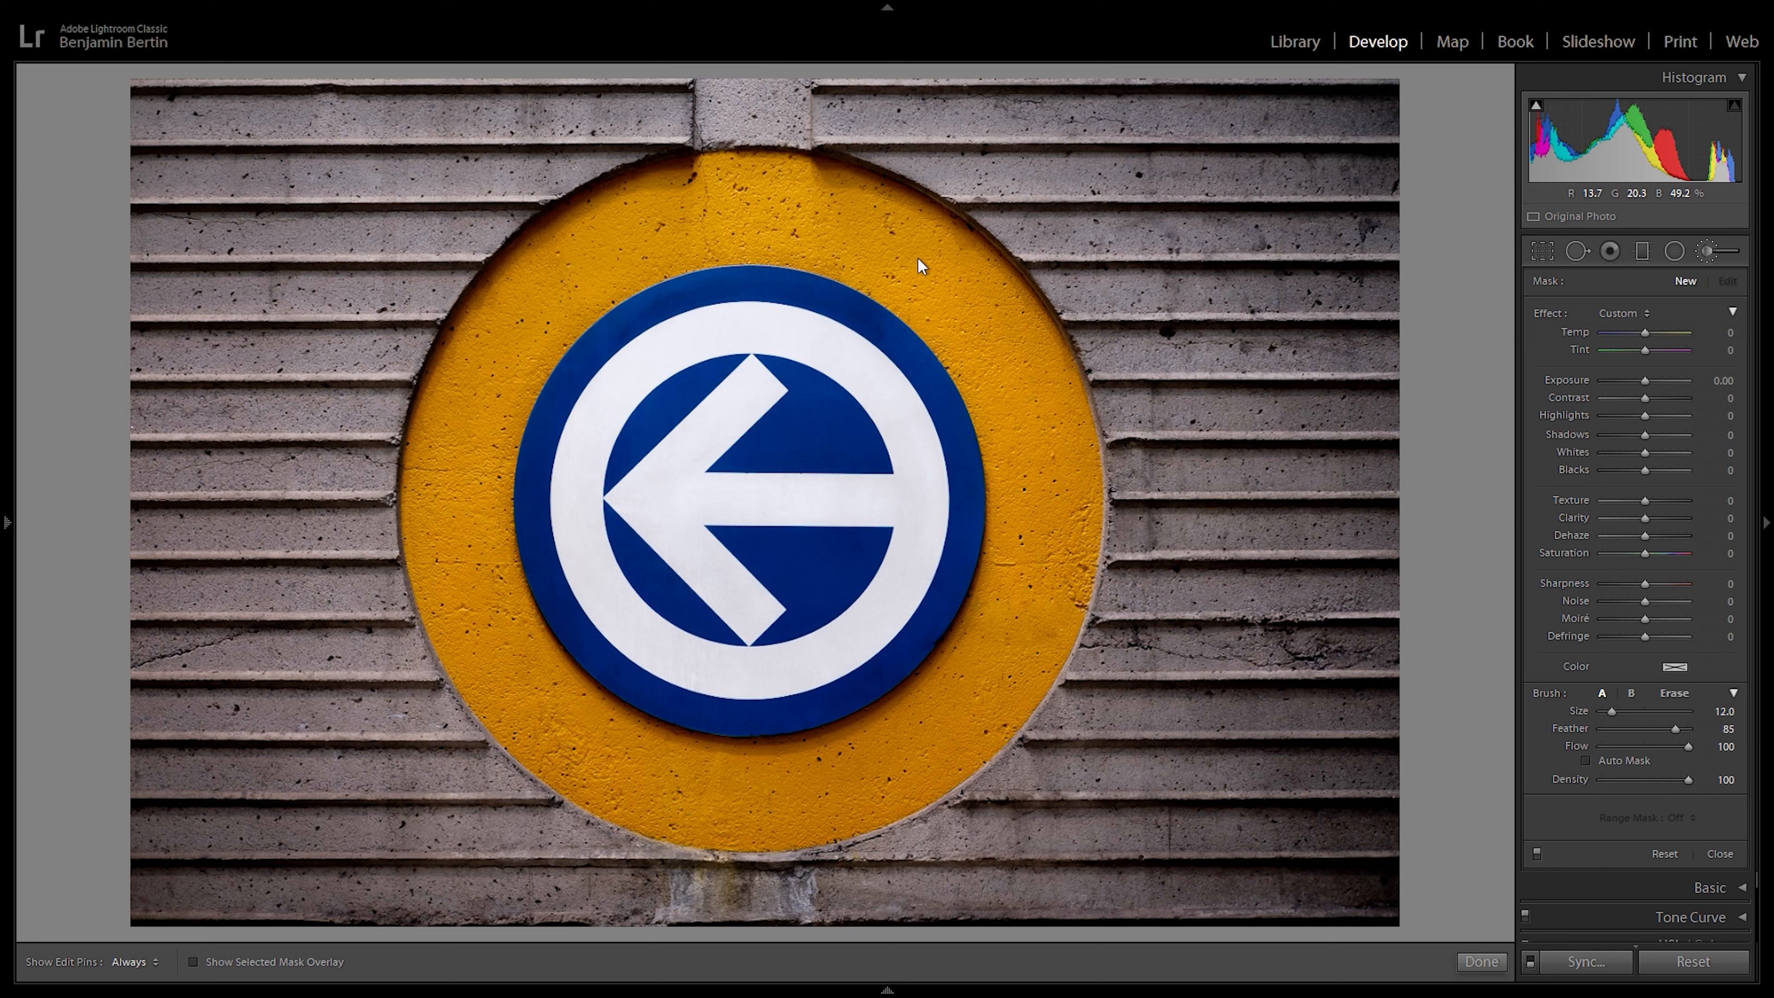
click(1481, 961)
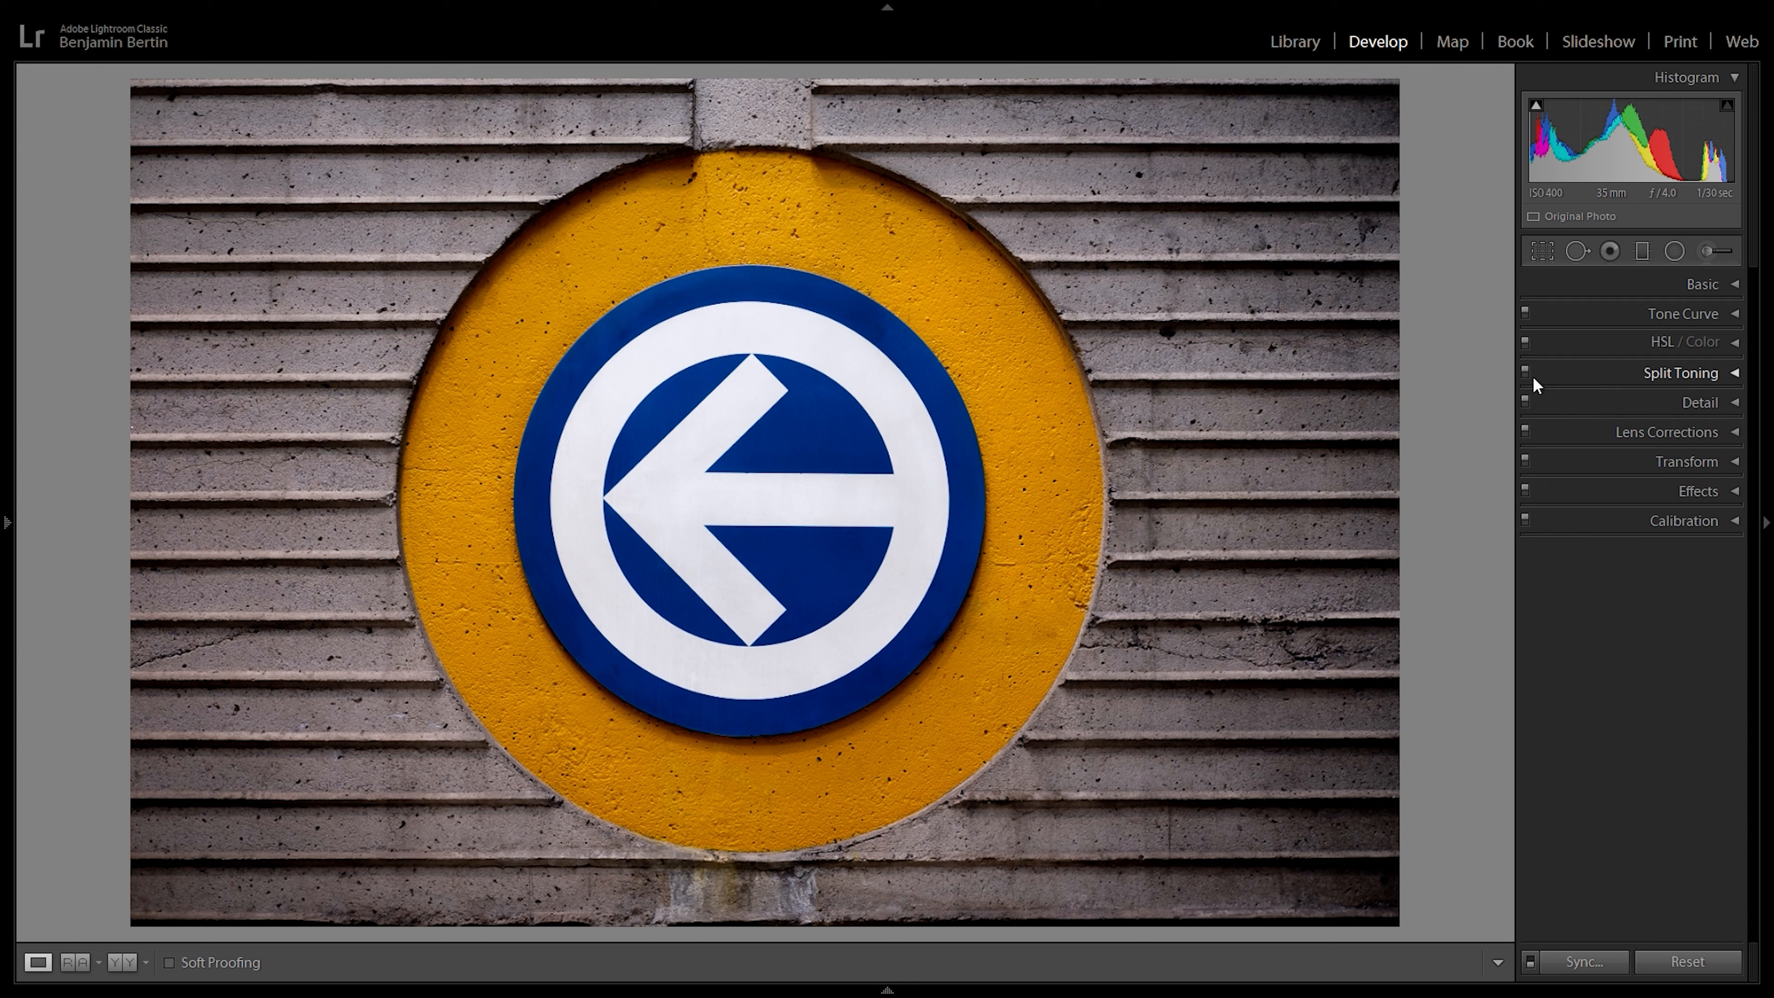
Step: Draw a circular radial filter from the centre of the sign out to the edge of the yellow circle
click(1675, 253)
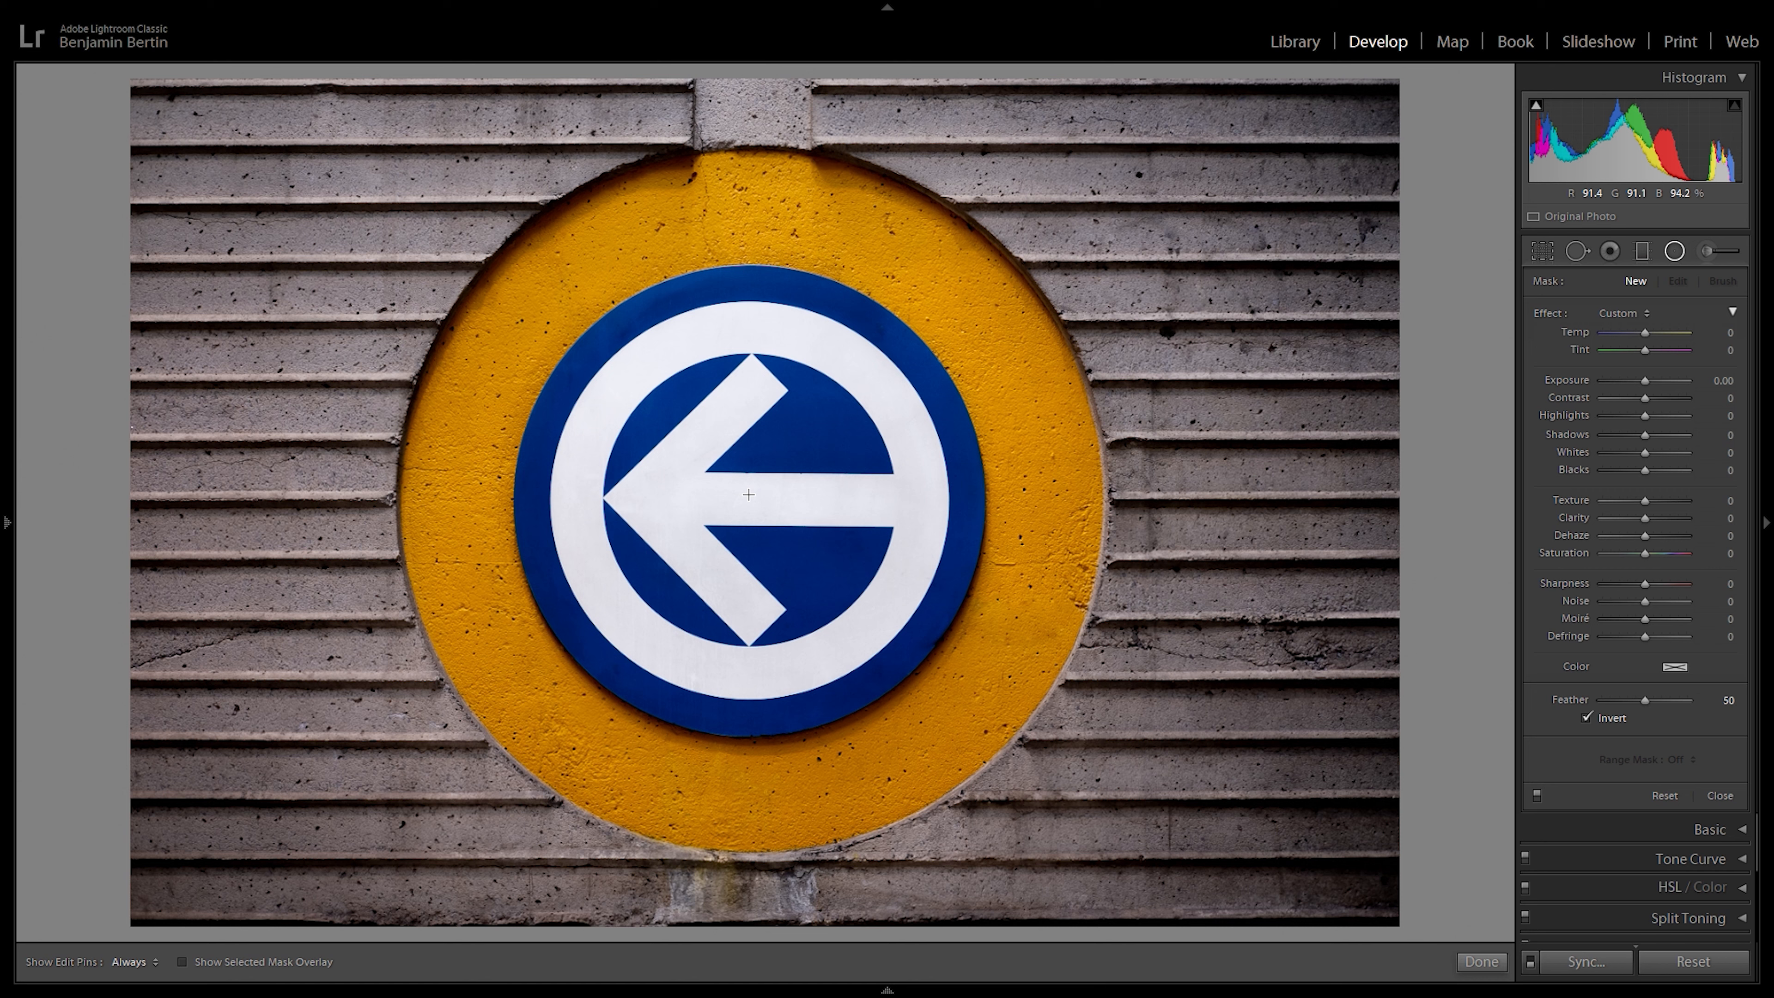
click(1713, 254)
drag(756, 502, 1098, 846)
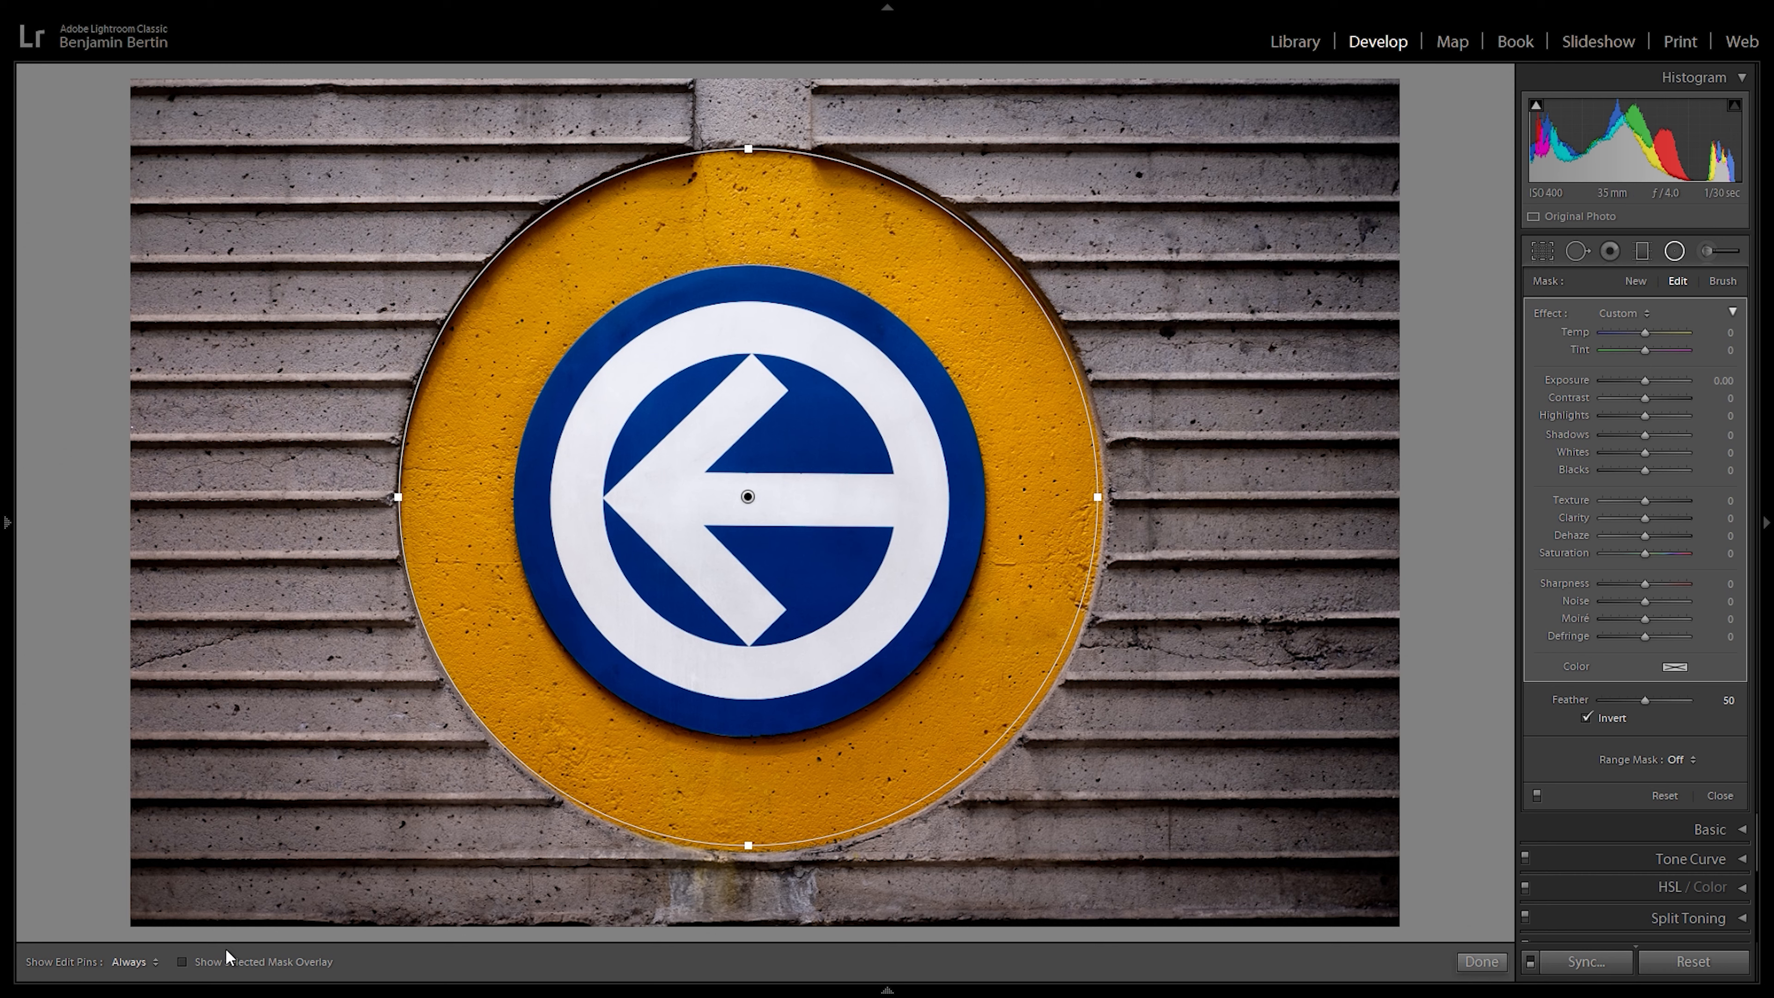
click(222, 965)
click(223, 965)
Step: Adjust the radial filter's position, width and height until its outline fits the rim of the yellow circle
drag(1098, 496, 1106, 494)
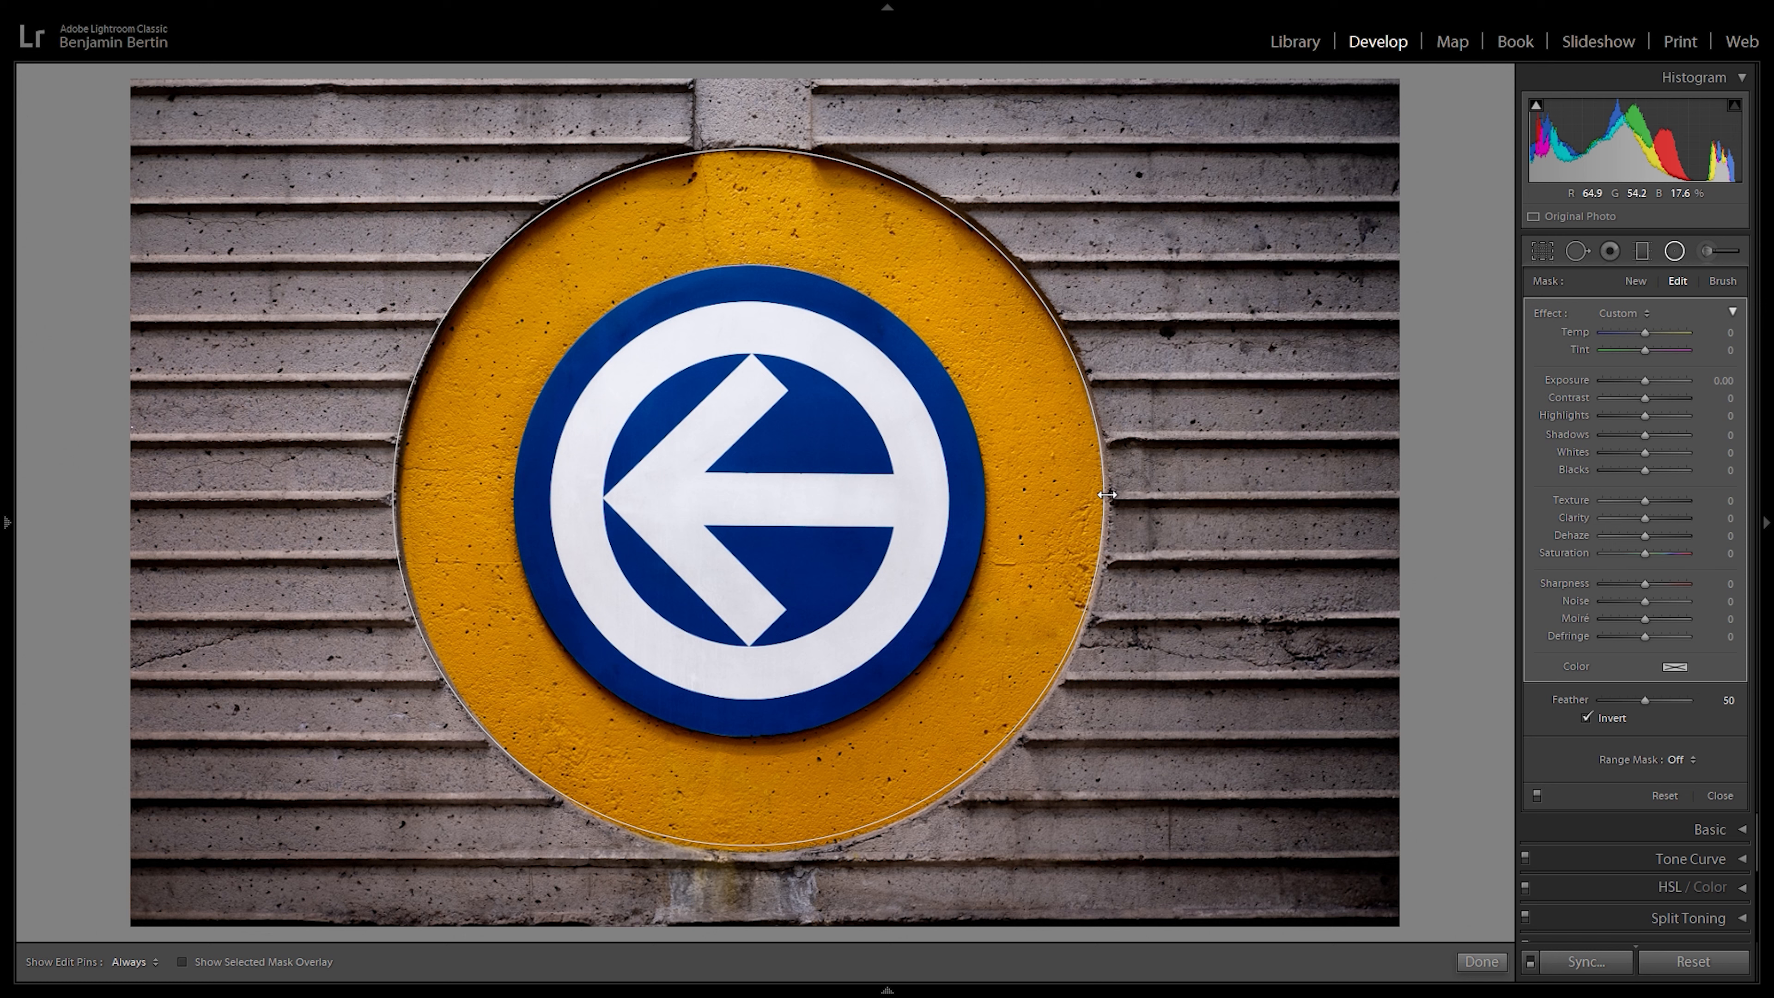
drag(1106, 494, 1102, 494)
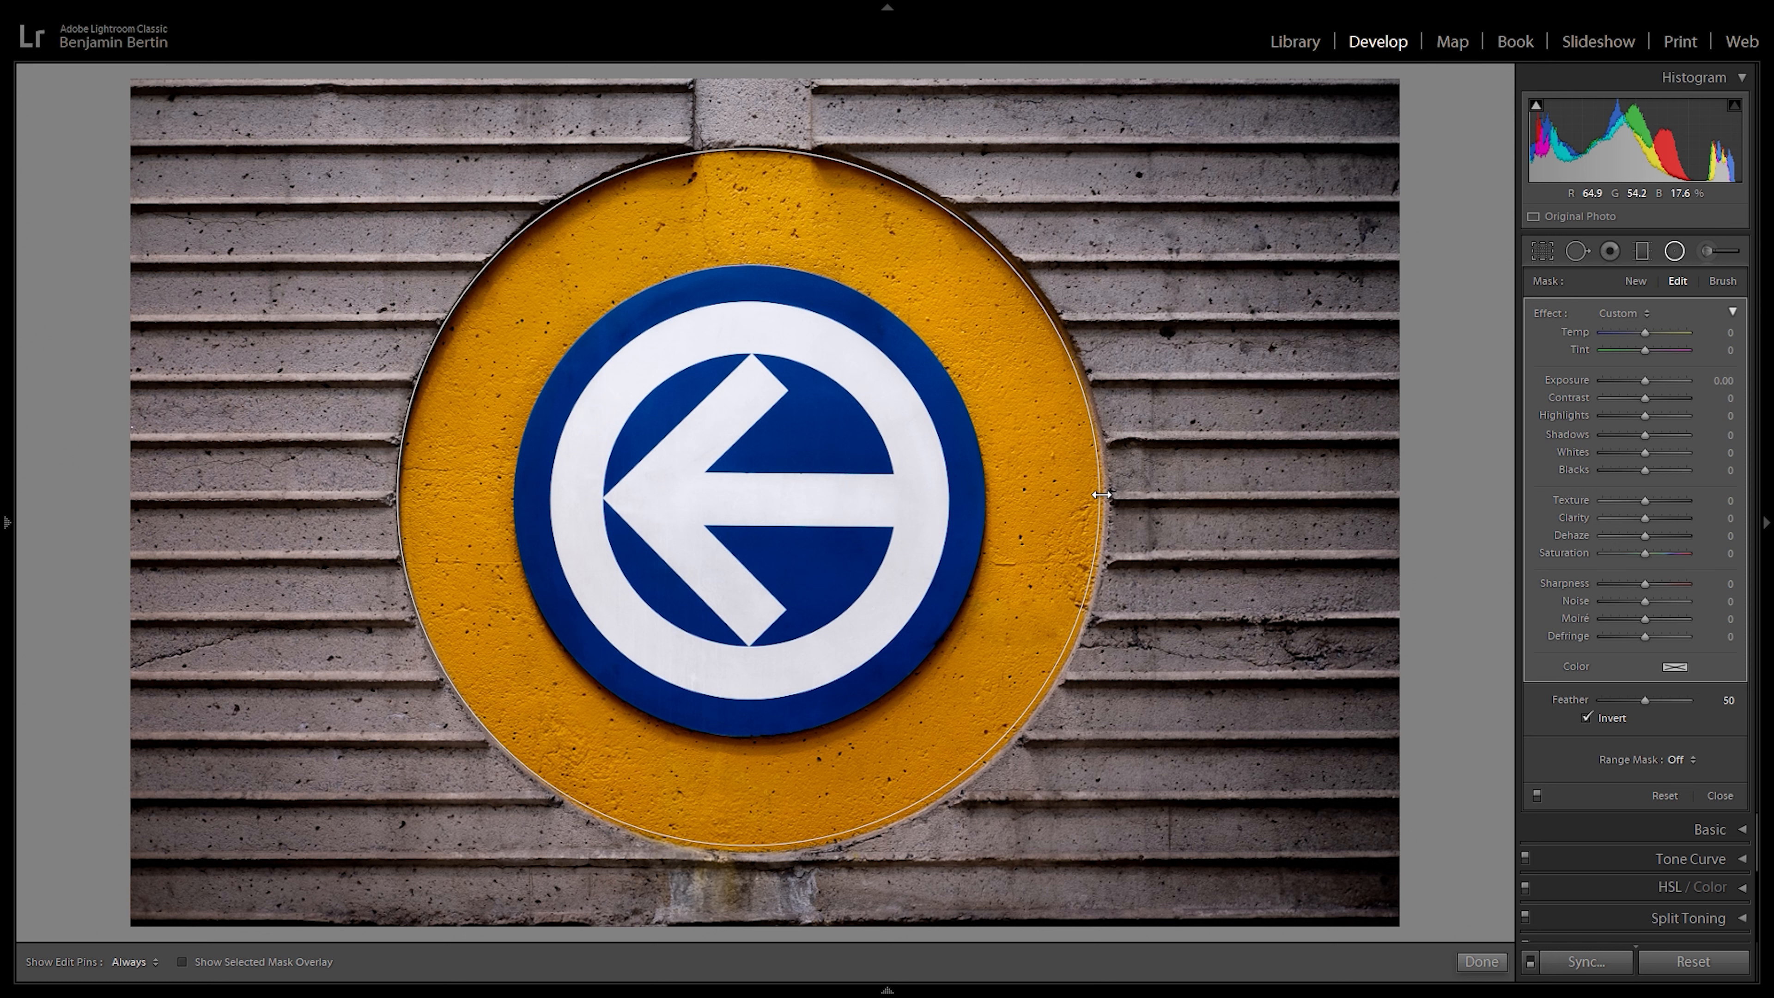
drag(753, 497, 754, 497)
drag(746, 851, 746, 853)
drag(754, 144, 761, 144)
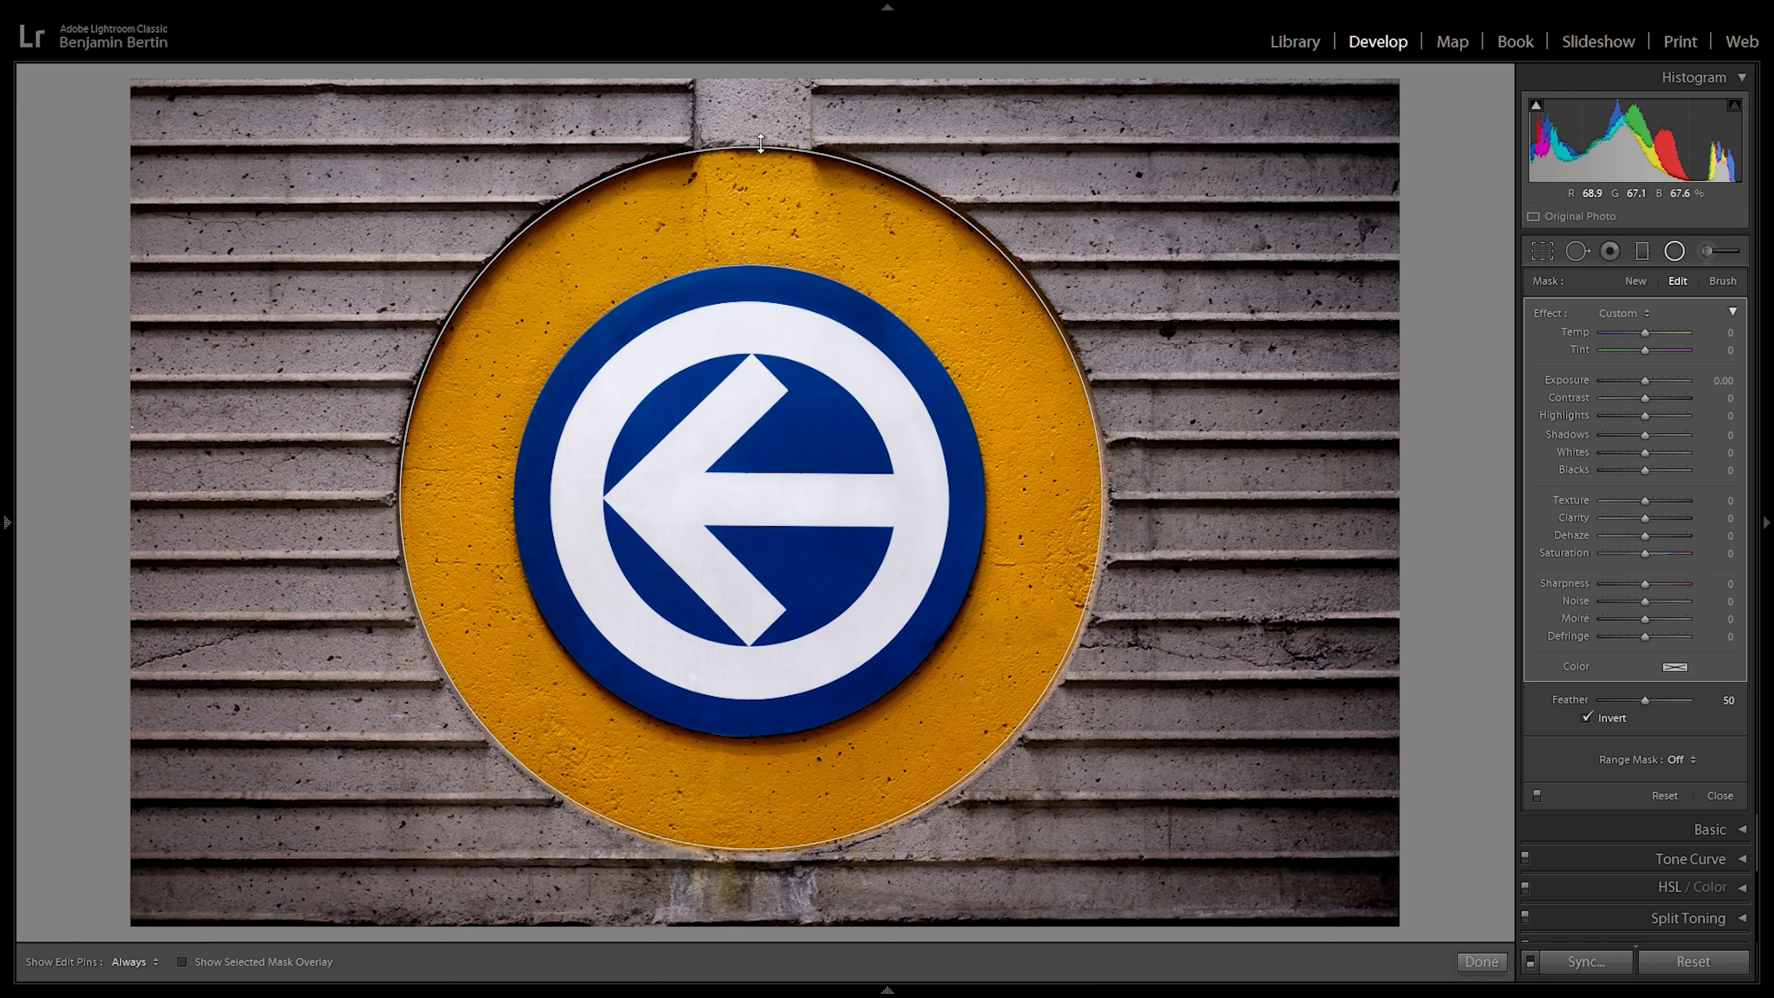
drag(760, 143, 760, 143)
drag(1102, 497, 1104, 498)
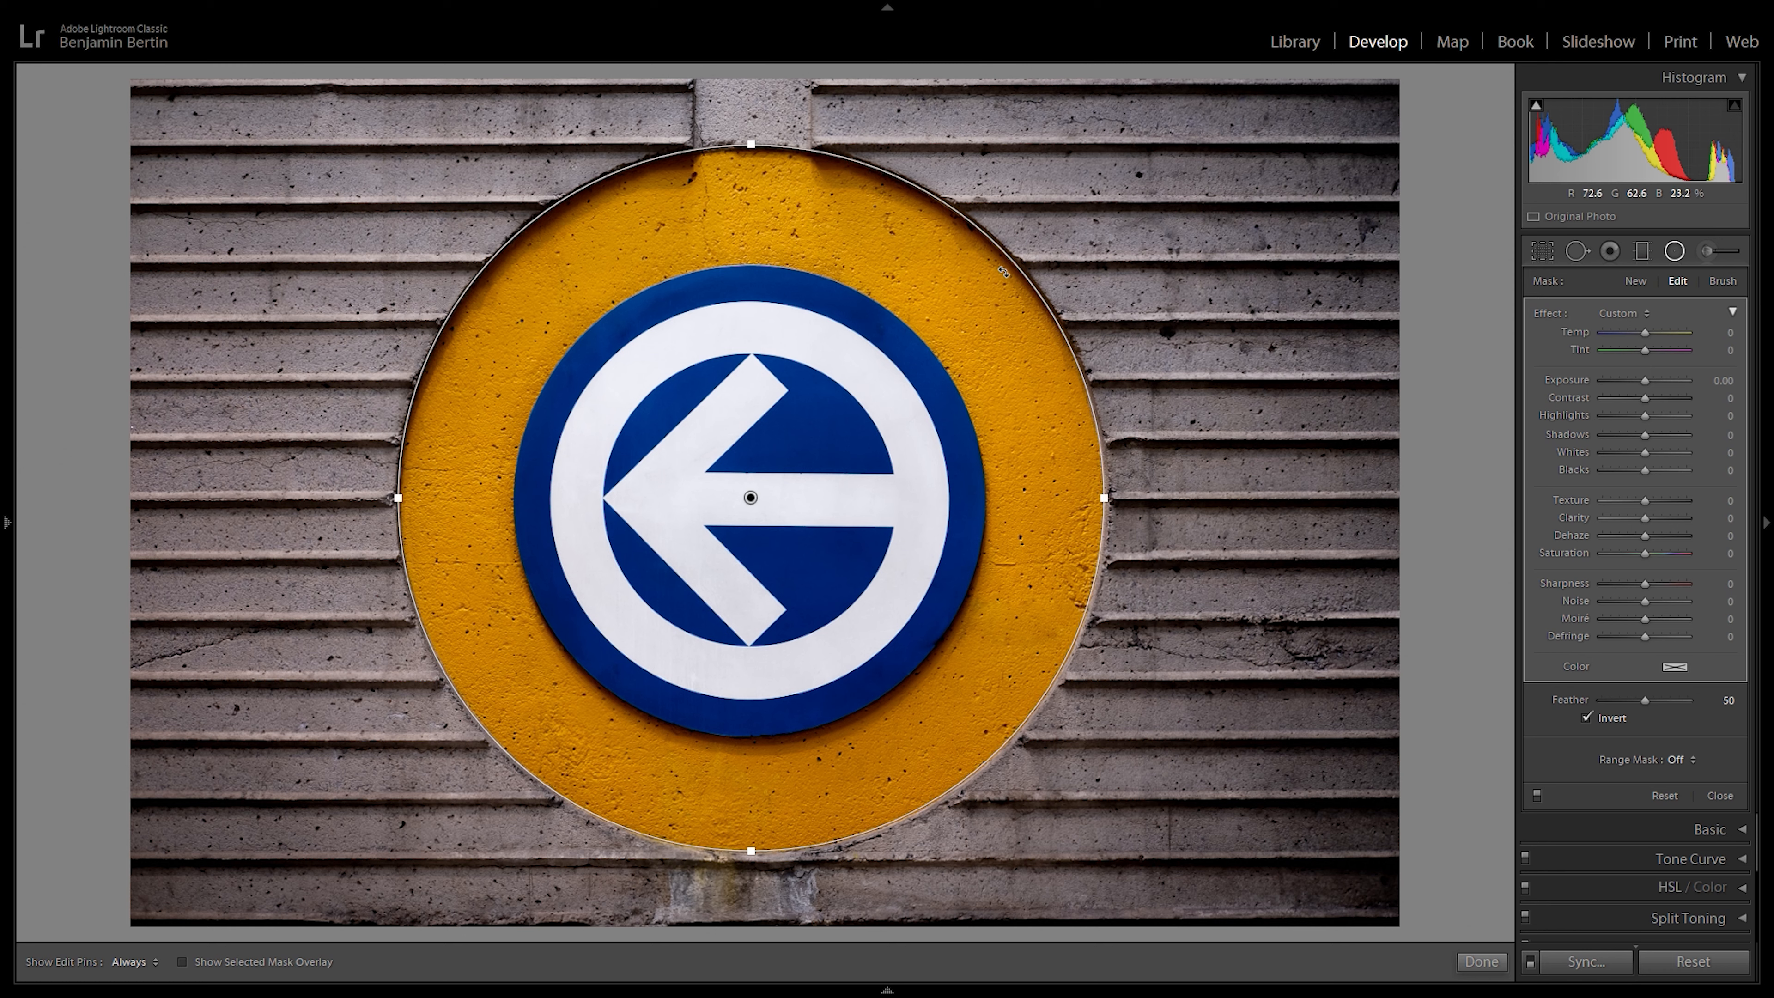
Step: Show the mask overlay, turn off Invert so the filter affects the wall outside the circle, and set Feather to 0
click(272, 963)
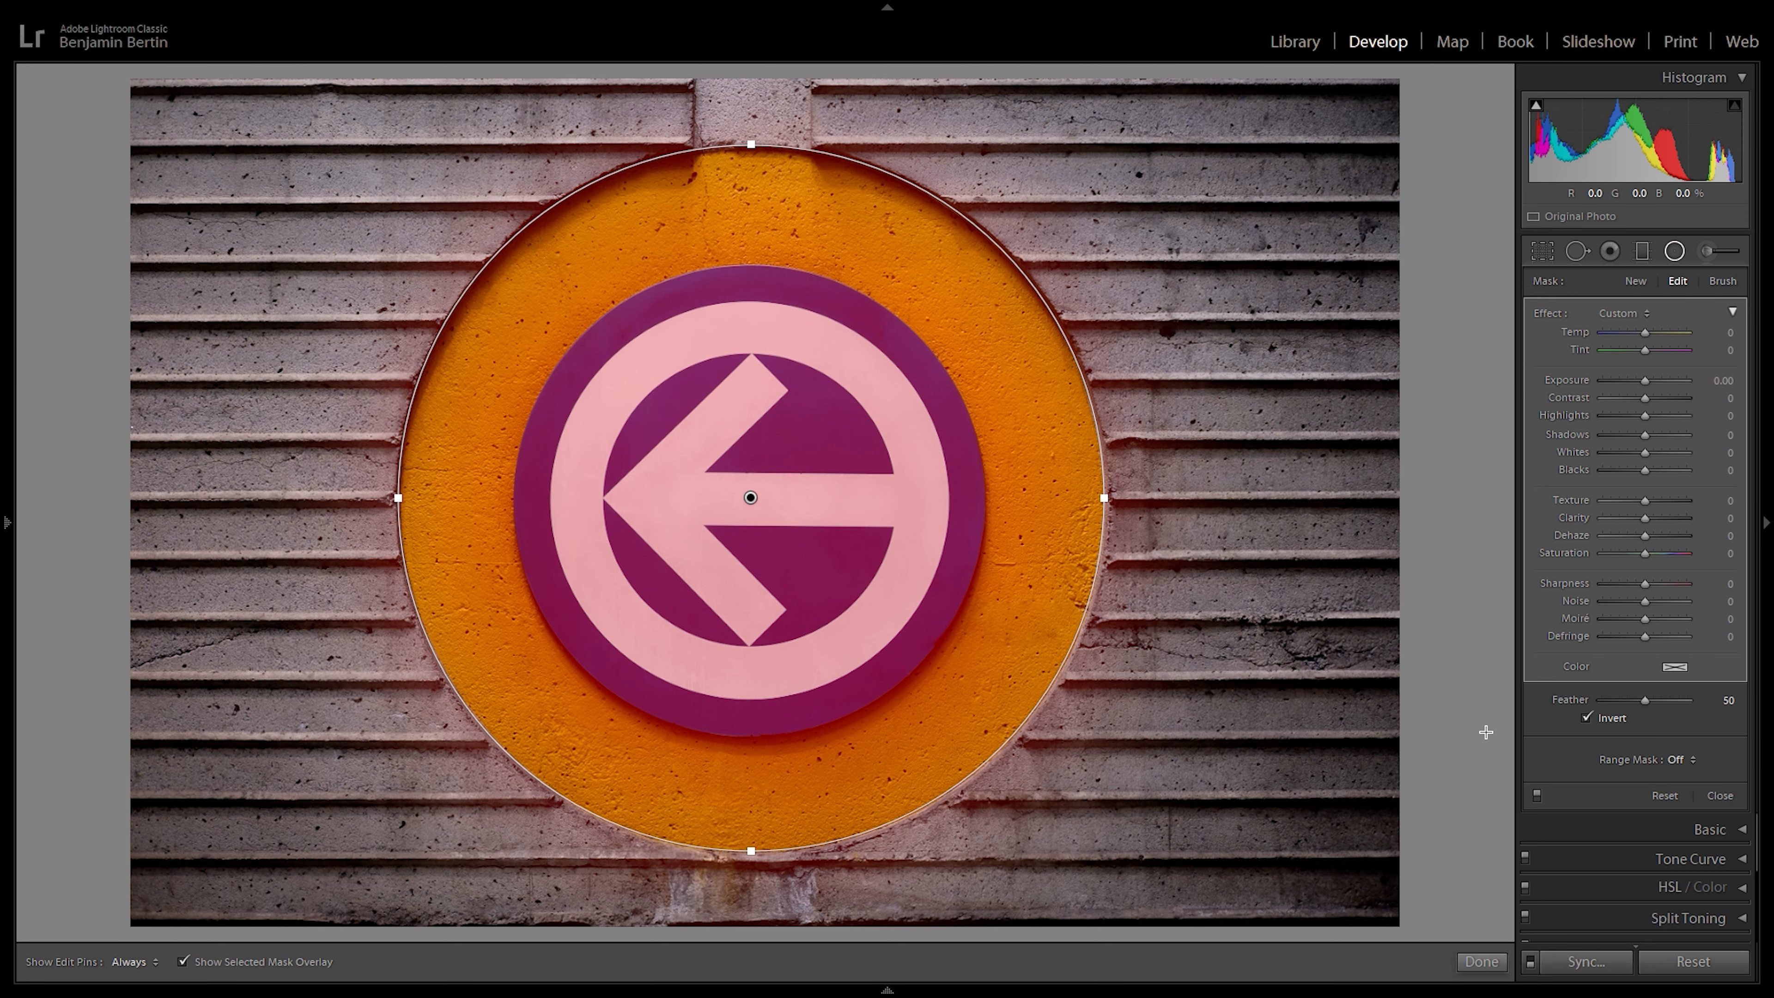
click(1586, 718)
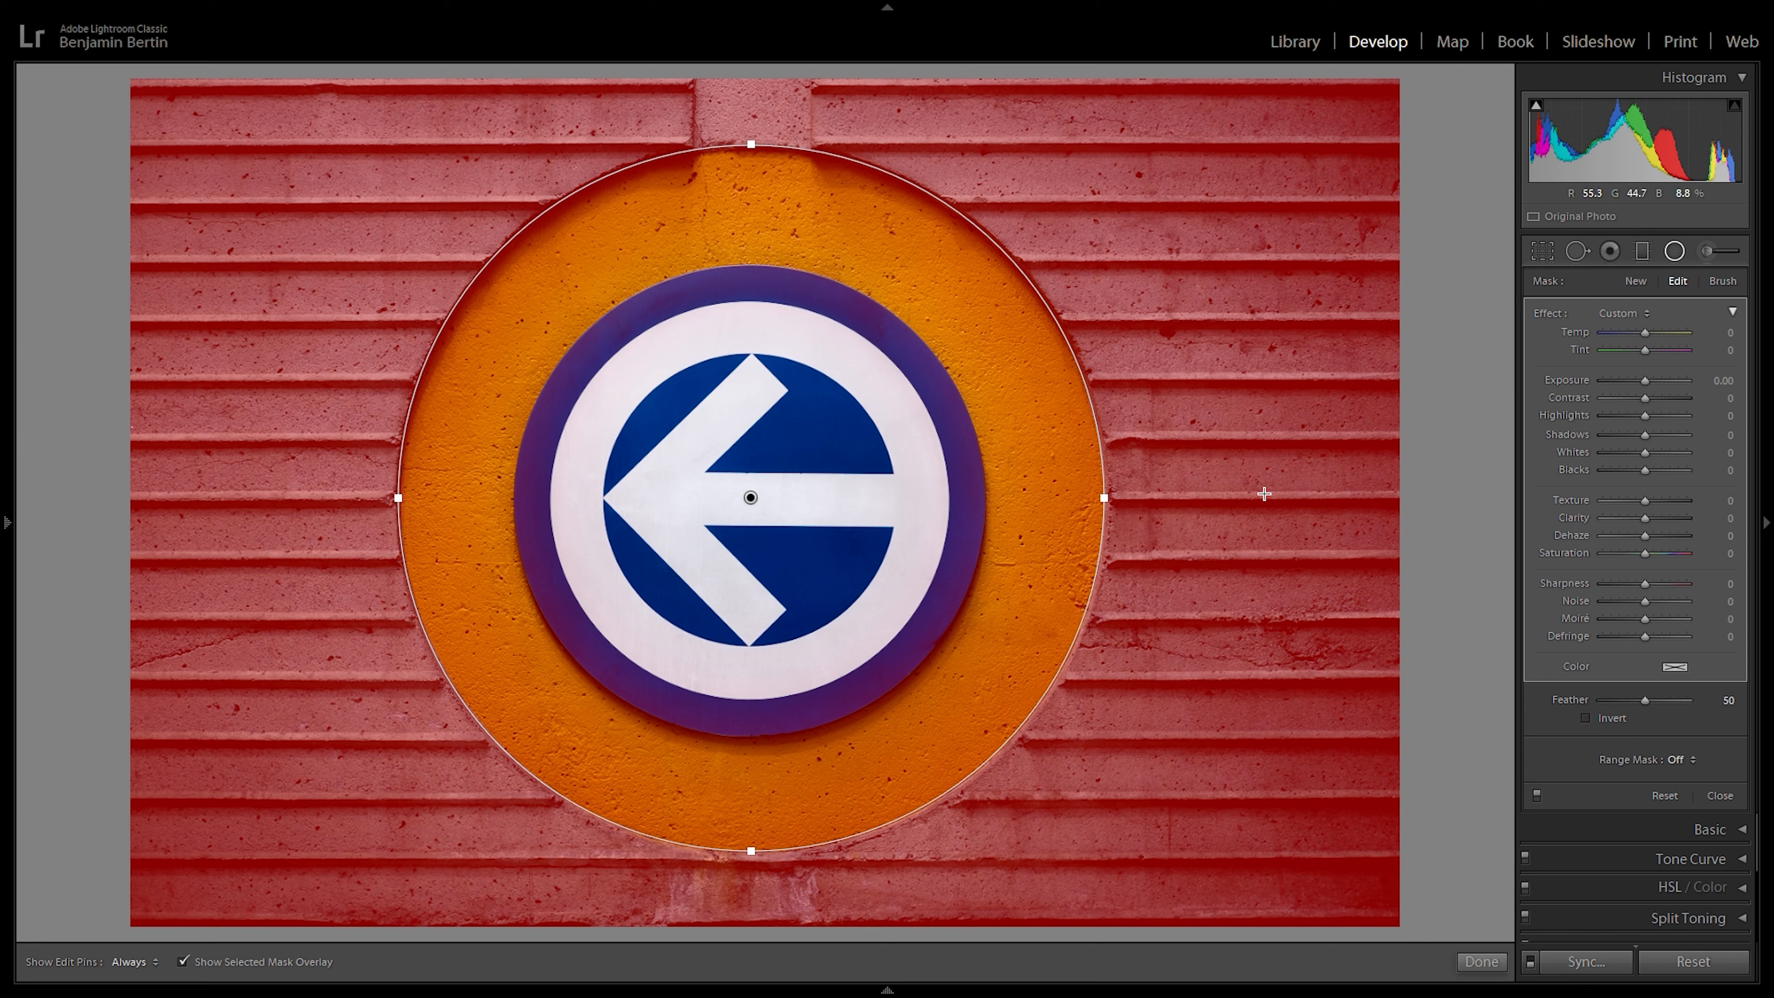
drag(1643, 705, 1593, 701)
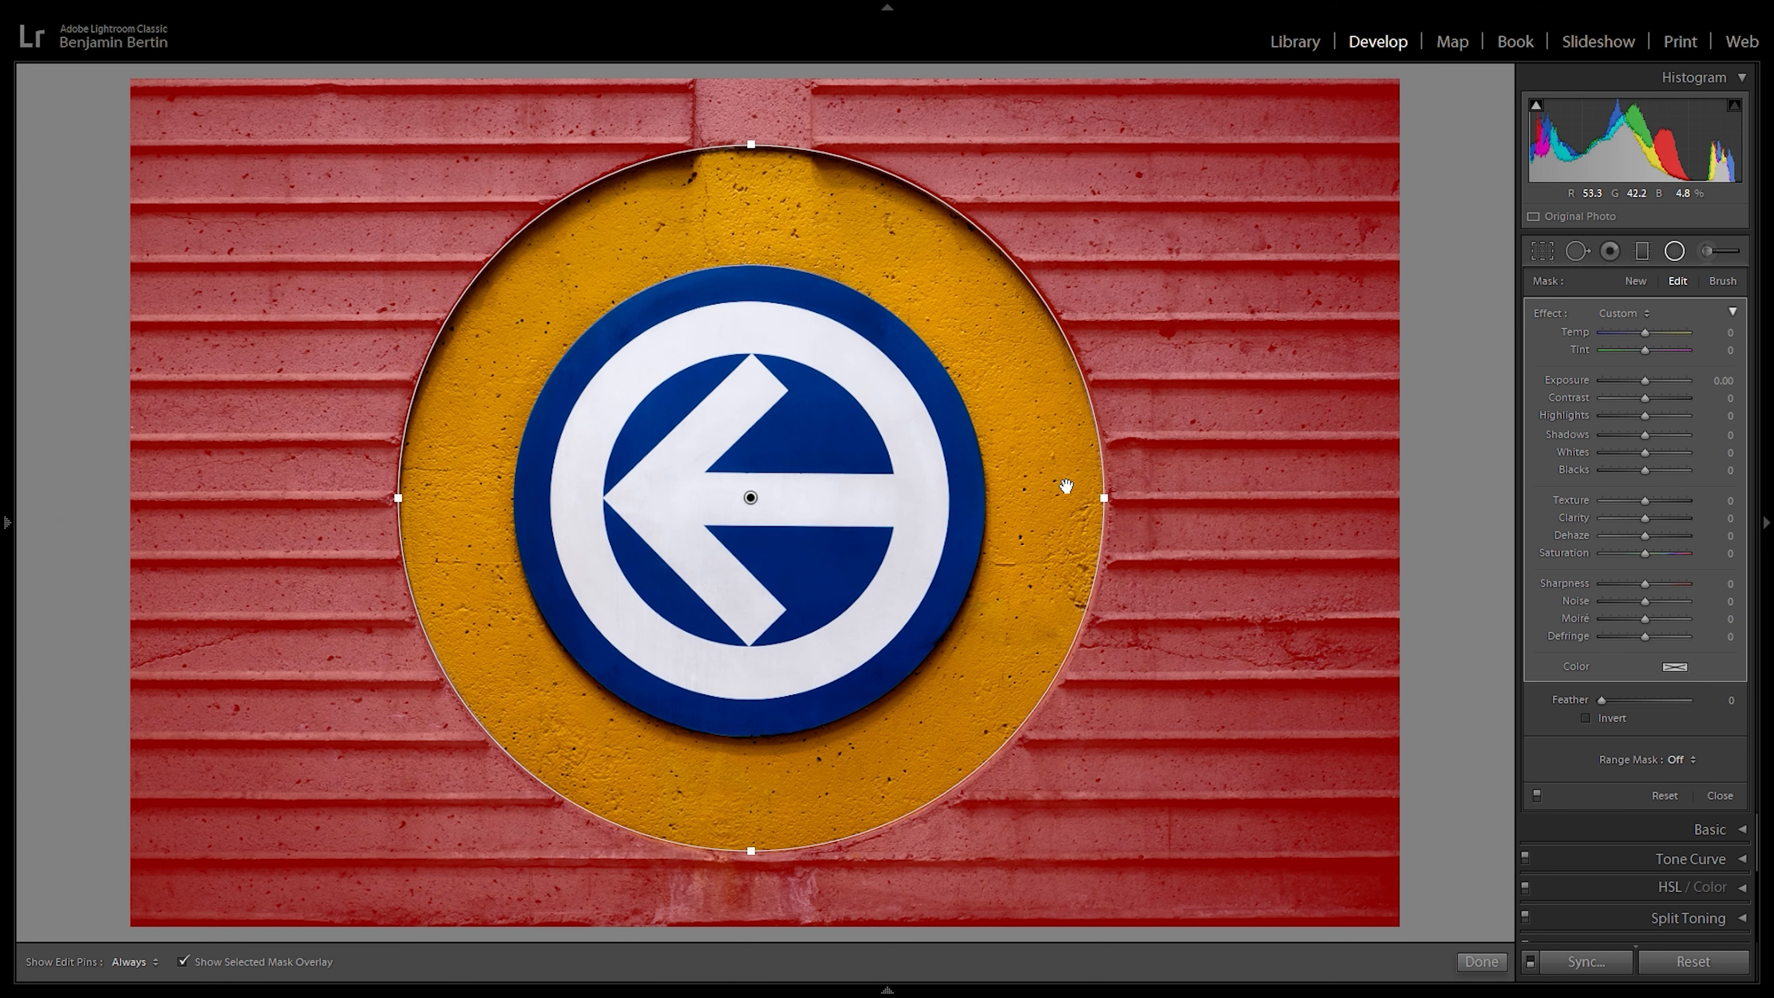
Step: Inspect the mask edge on the circle's right side, set the filter's Feather to 1, and hide the mask overlay
key(z)
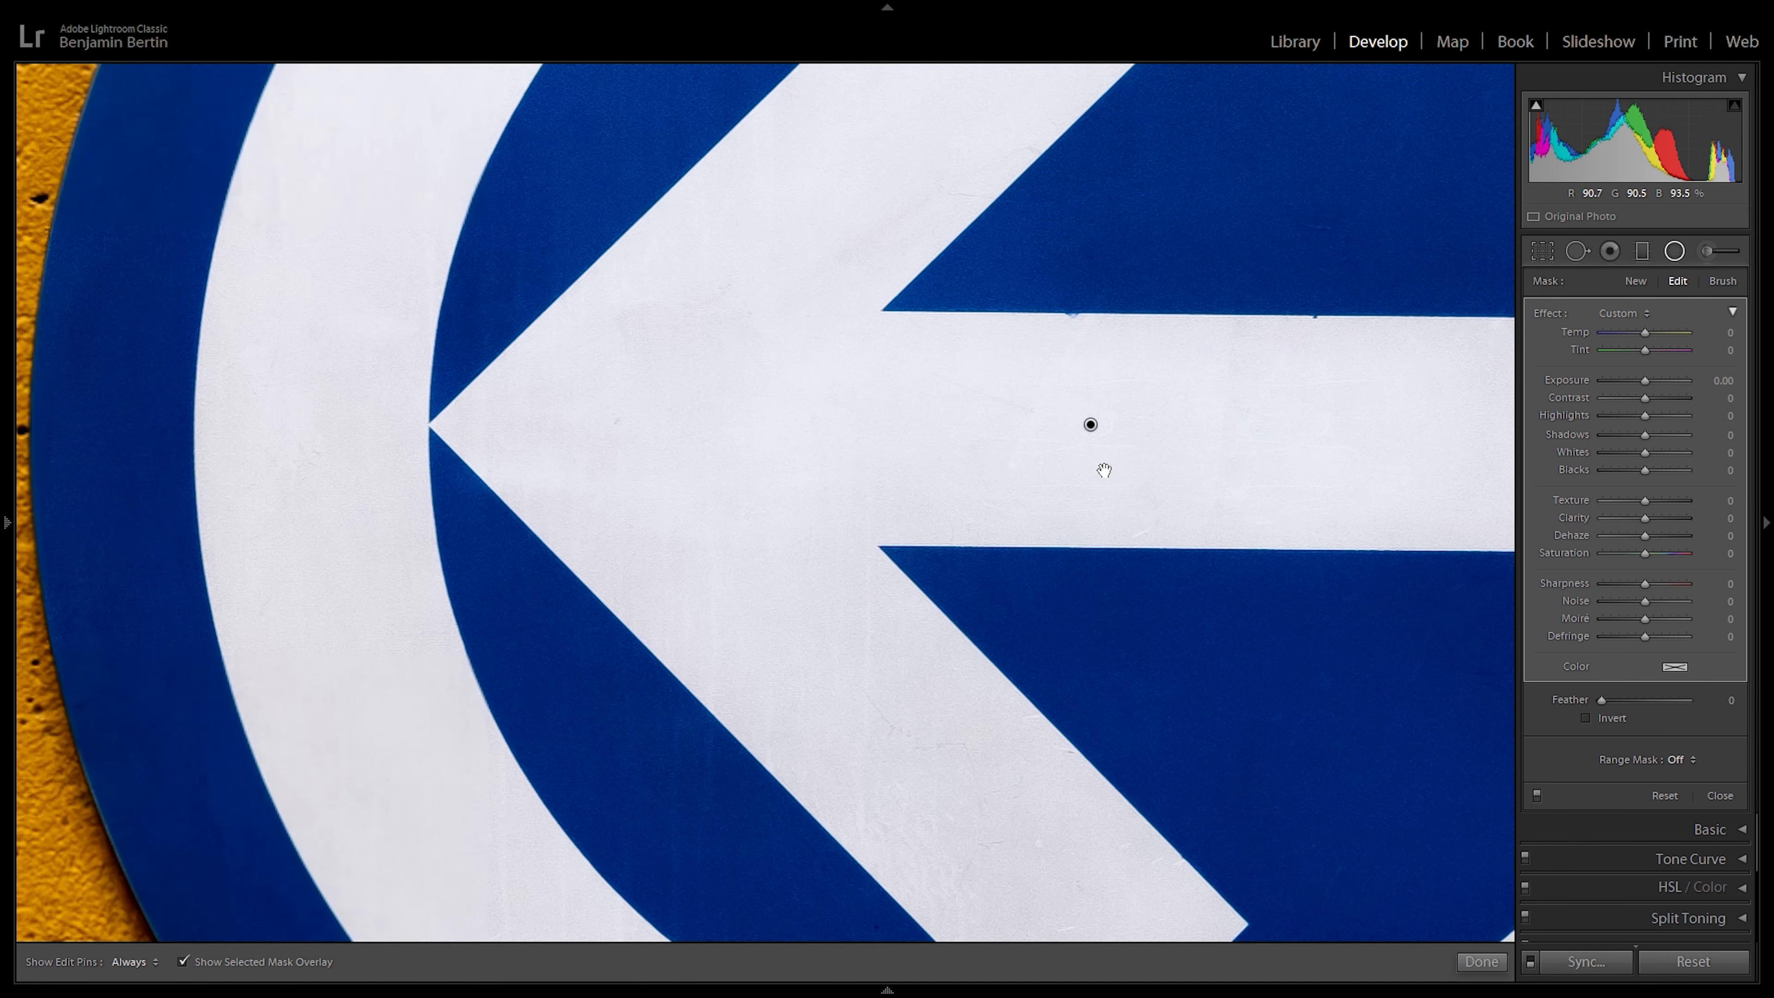
drag(1273, 410, 574, 489)
drag(1014, 472, 622, 527)
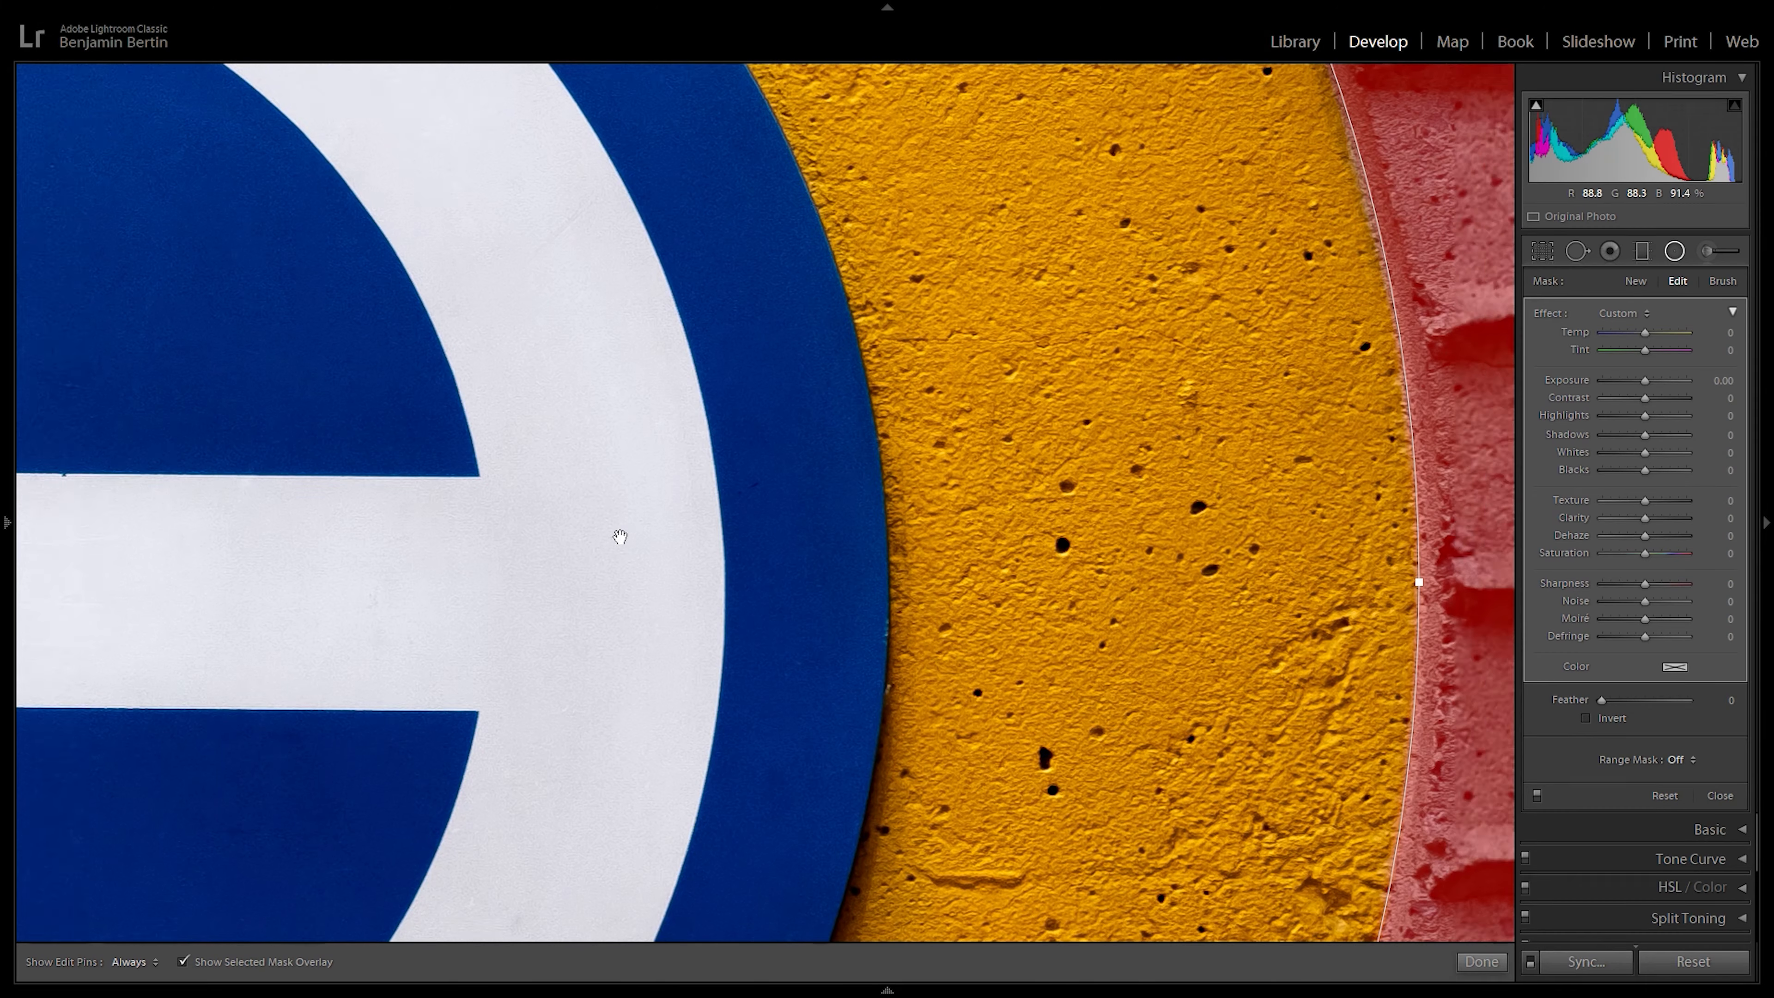
drag(1130, 507, 844, 543)
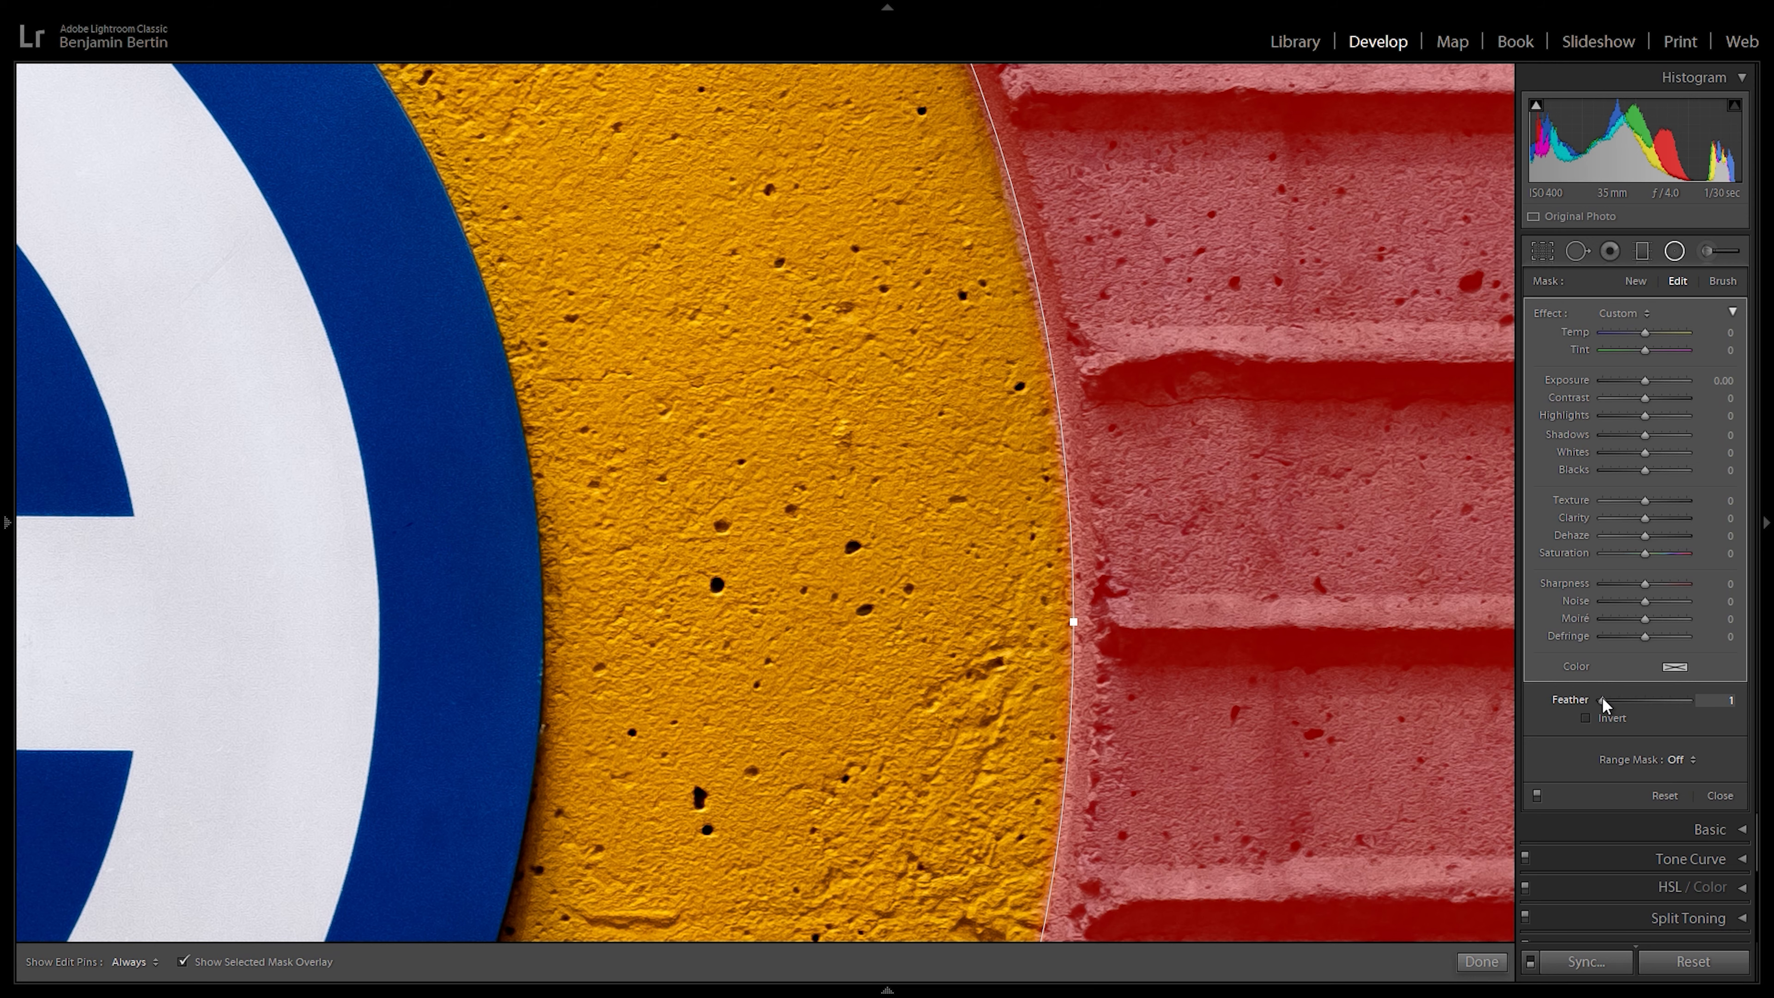
click(871, 505)
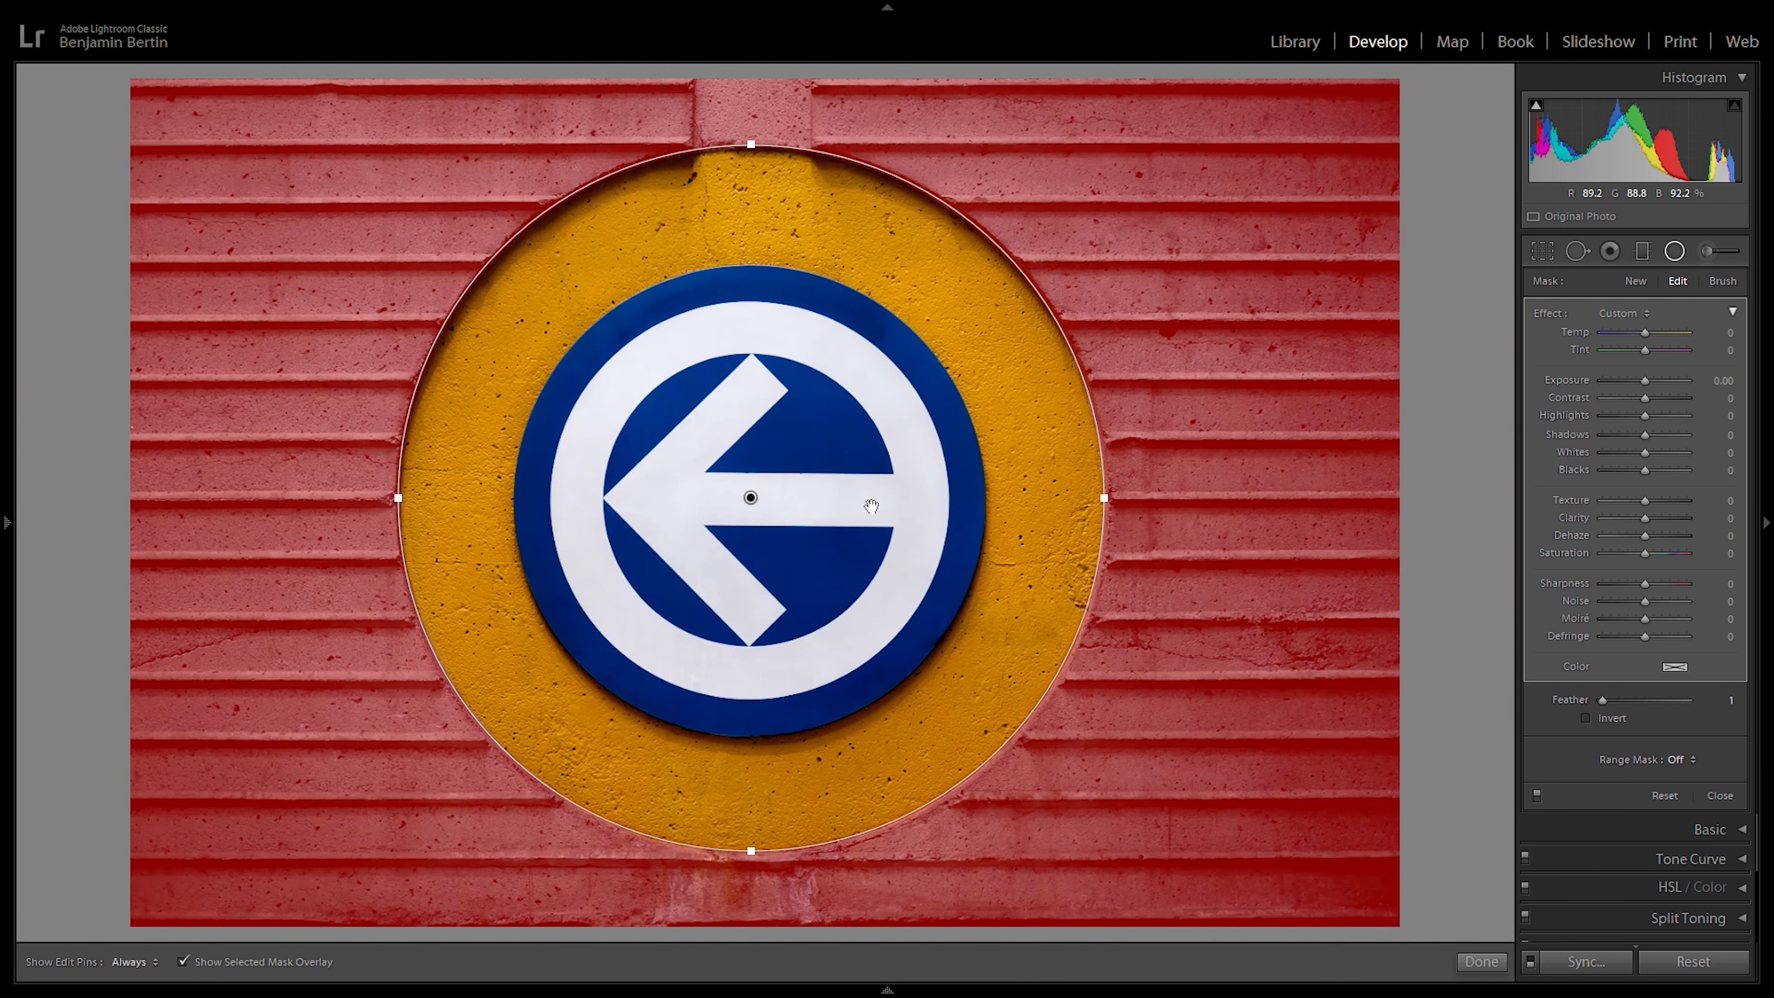
click(209, 964)
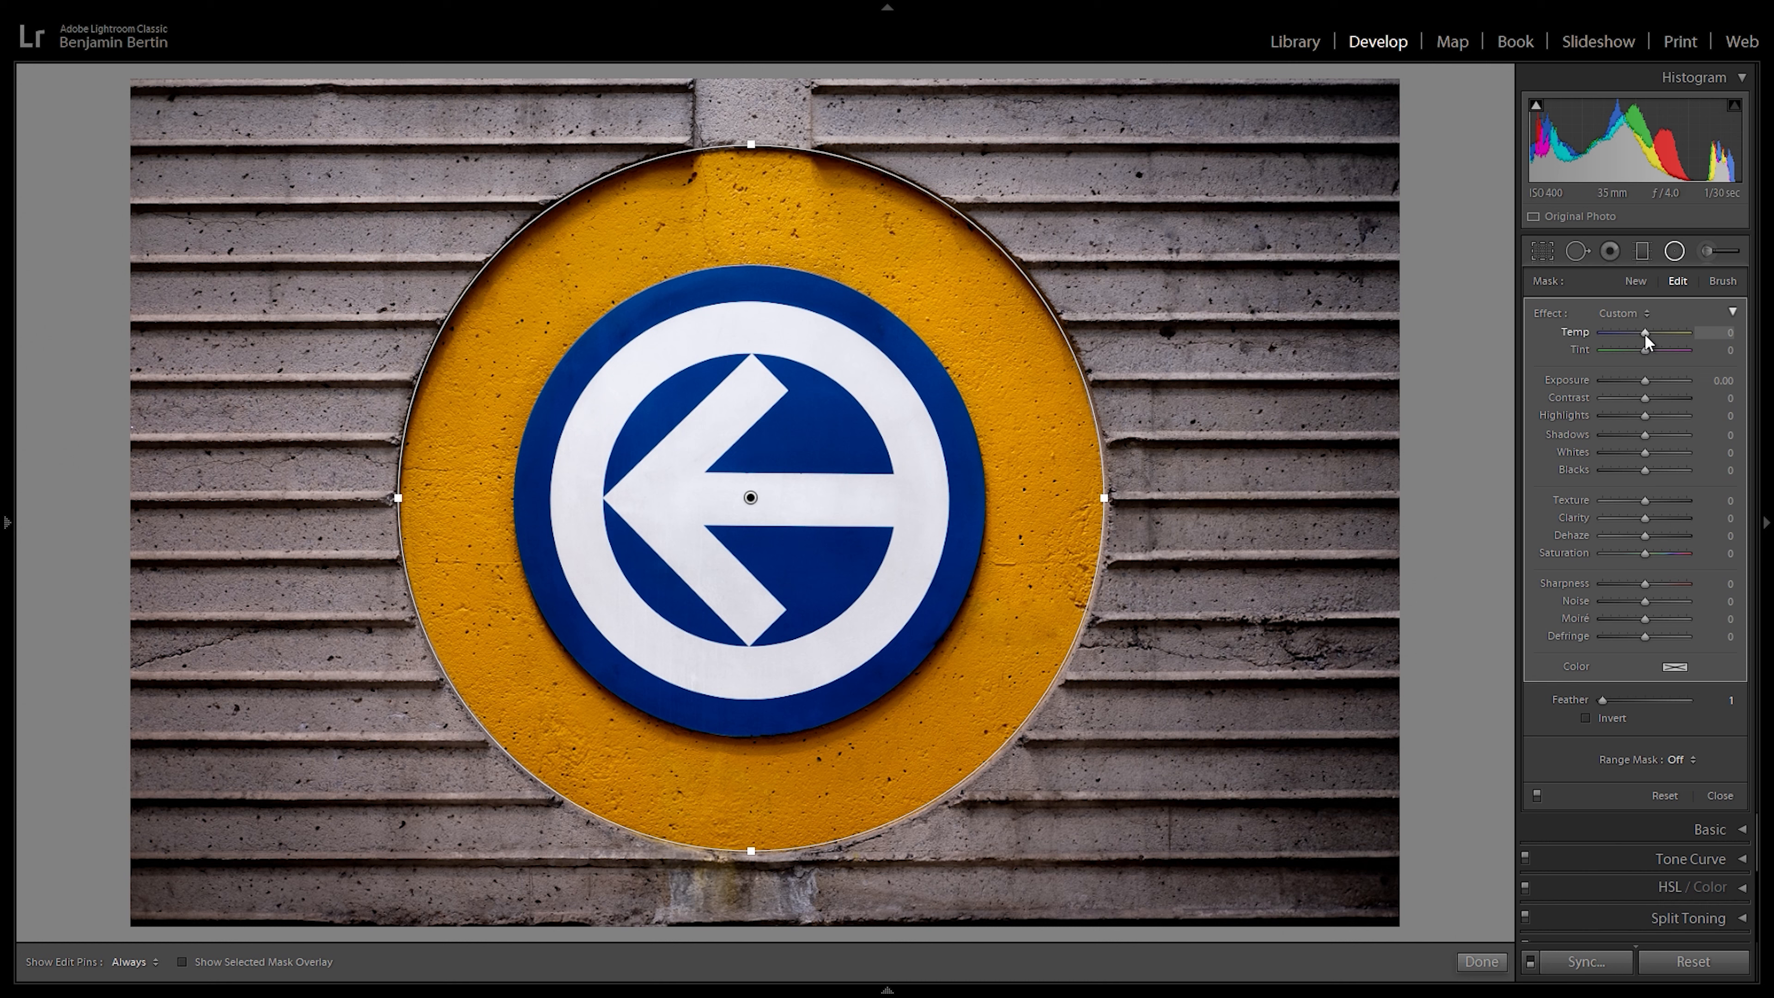
Step: Cool and desaturate the concrete wall through the radial filter with Temp −43 and Saturation −89
mouse_move(1641, 333)
mouse_down()
mouse_move(1607, 337)
mouse_move(1669, 341)
mouse_move(1639, 344)
mouse_up()
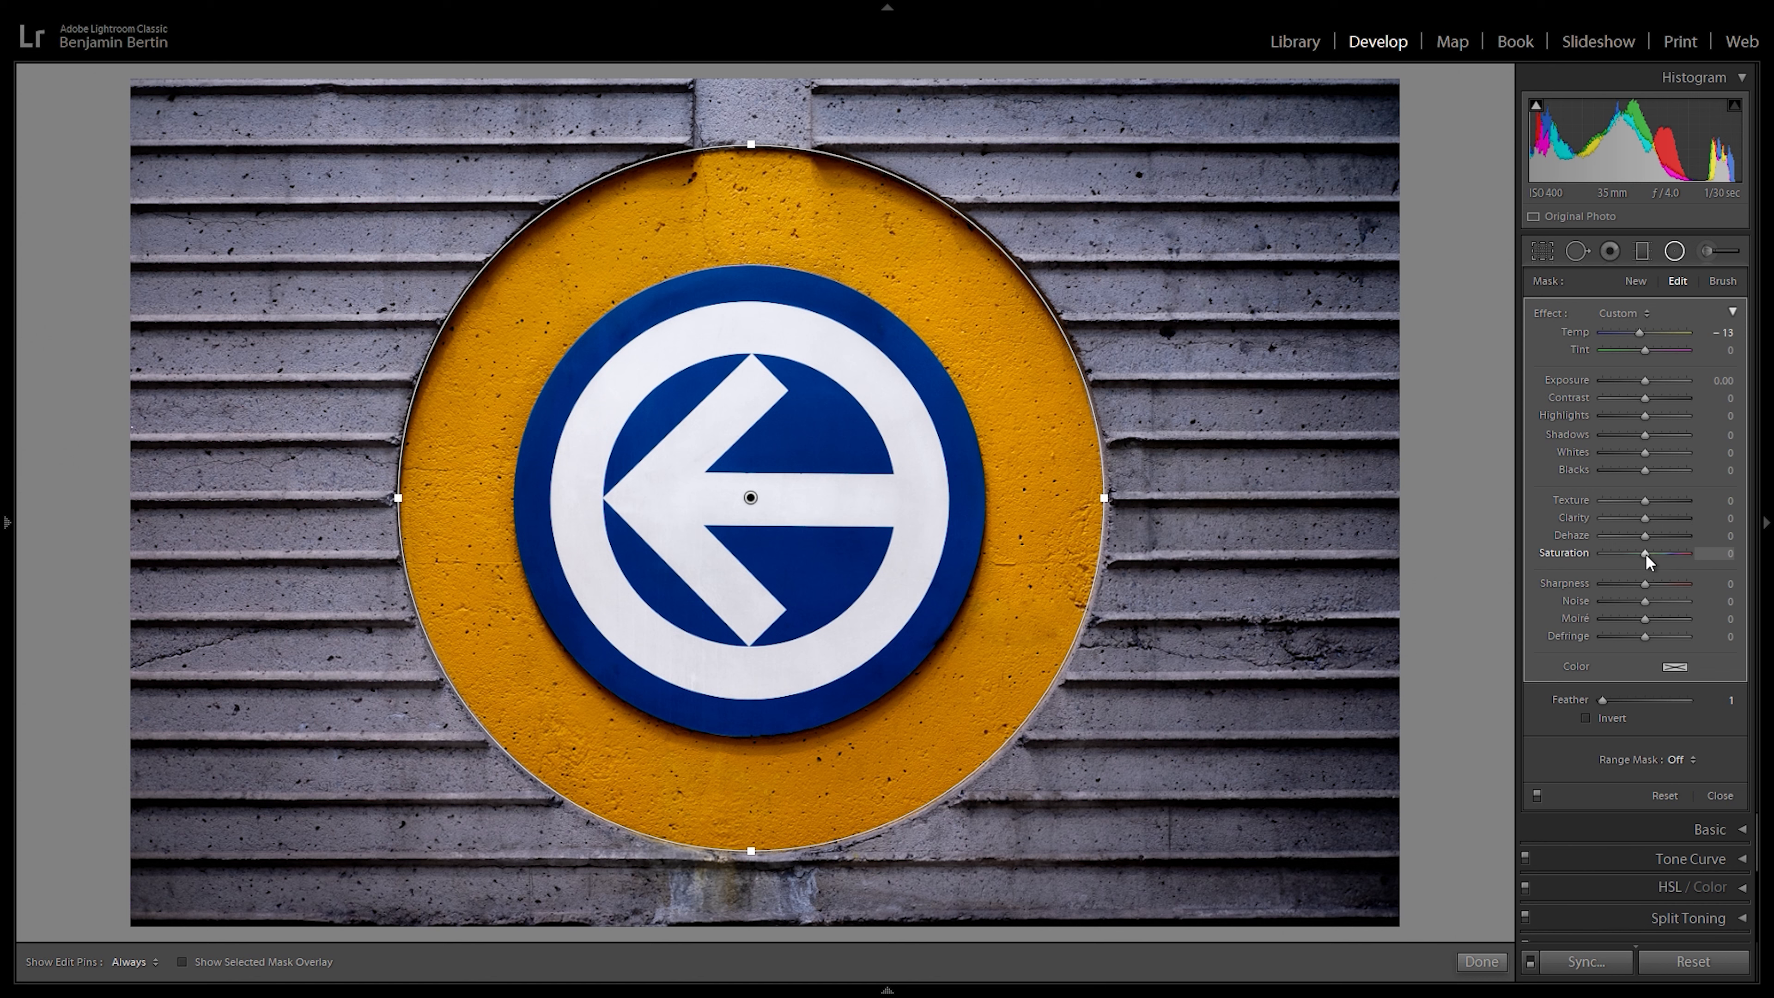
drag(1646, 554, 1607, 559)
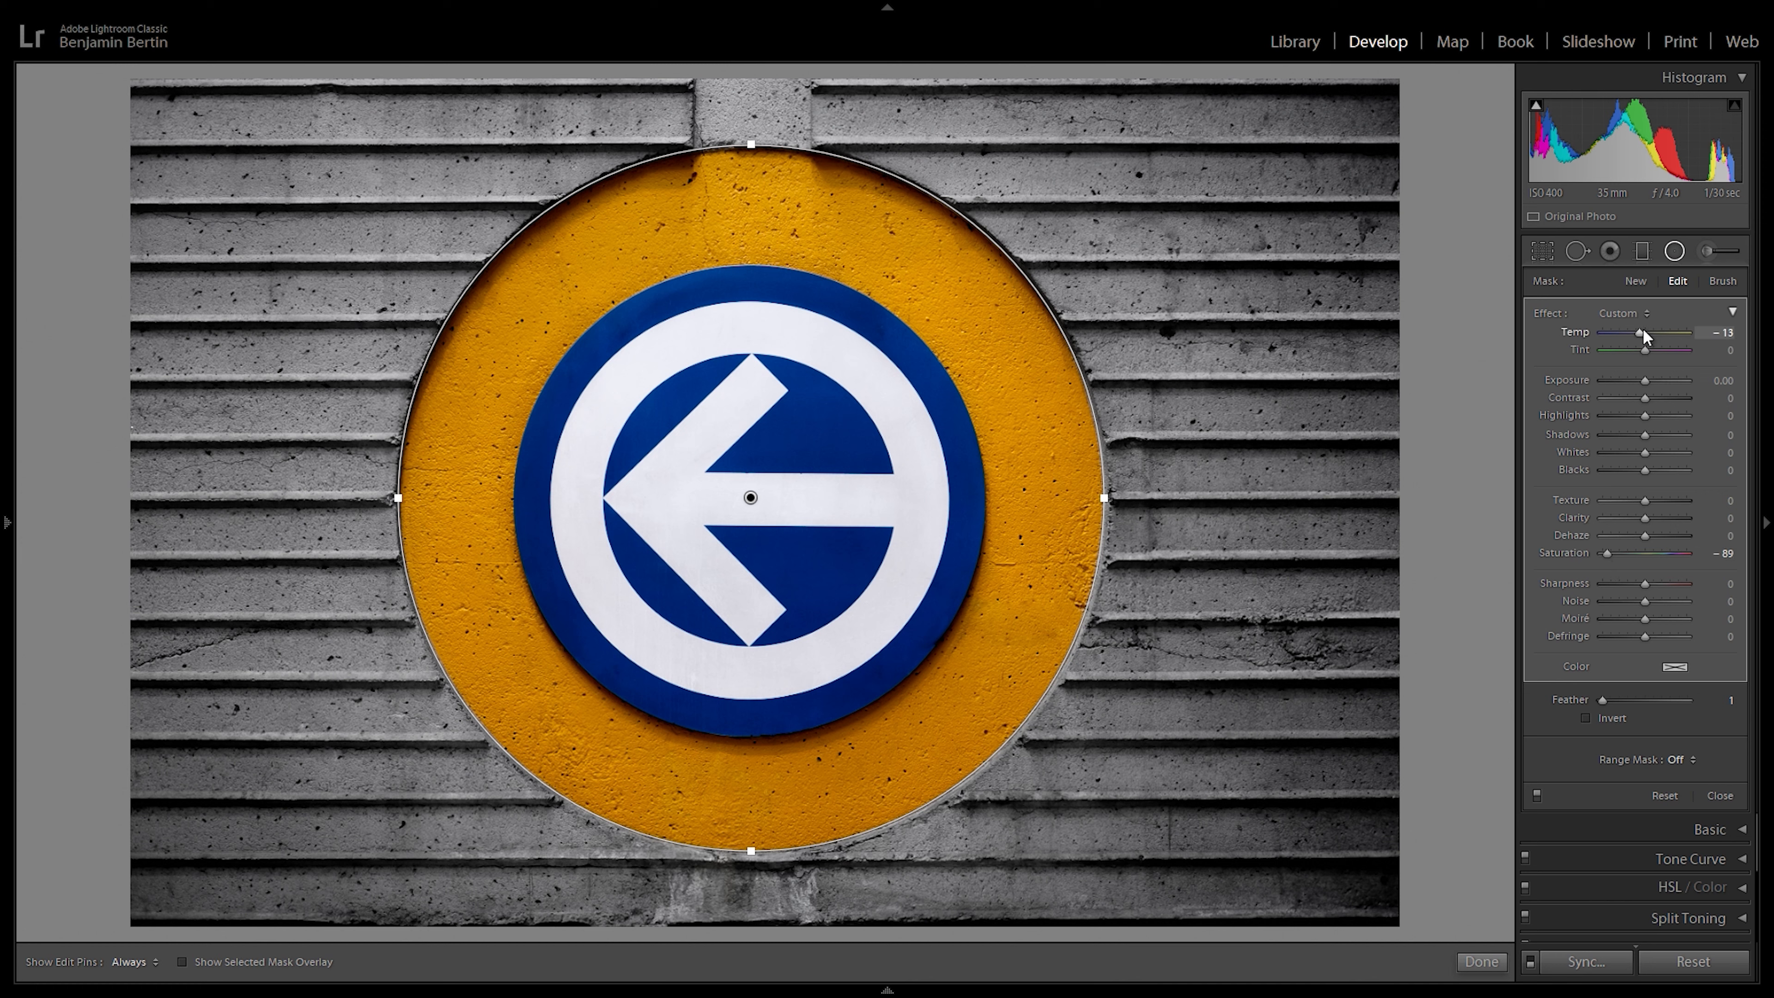
mouse_move(1641, 327)
mouse_down()
mouse_move(1608, 329)
mouse_move(1630, 331)
mouse_up()
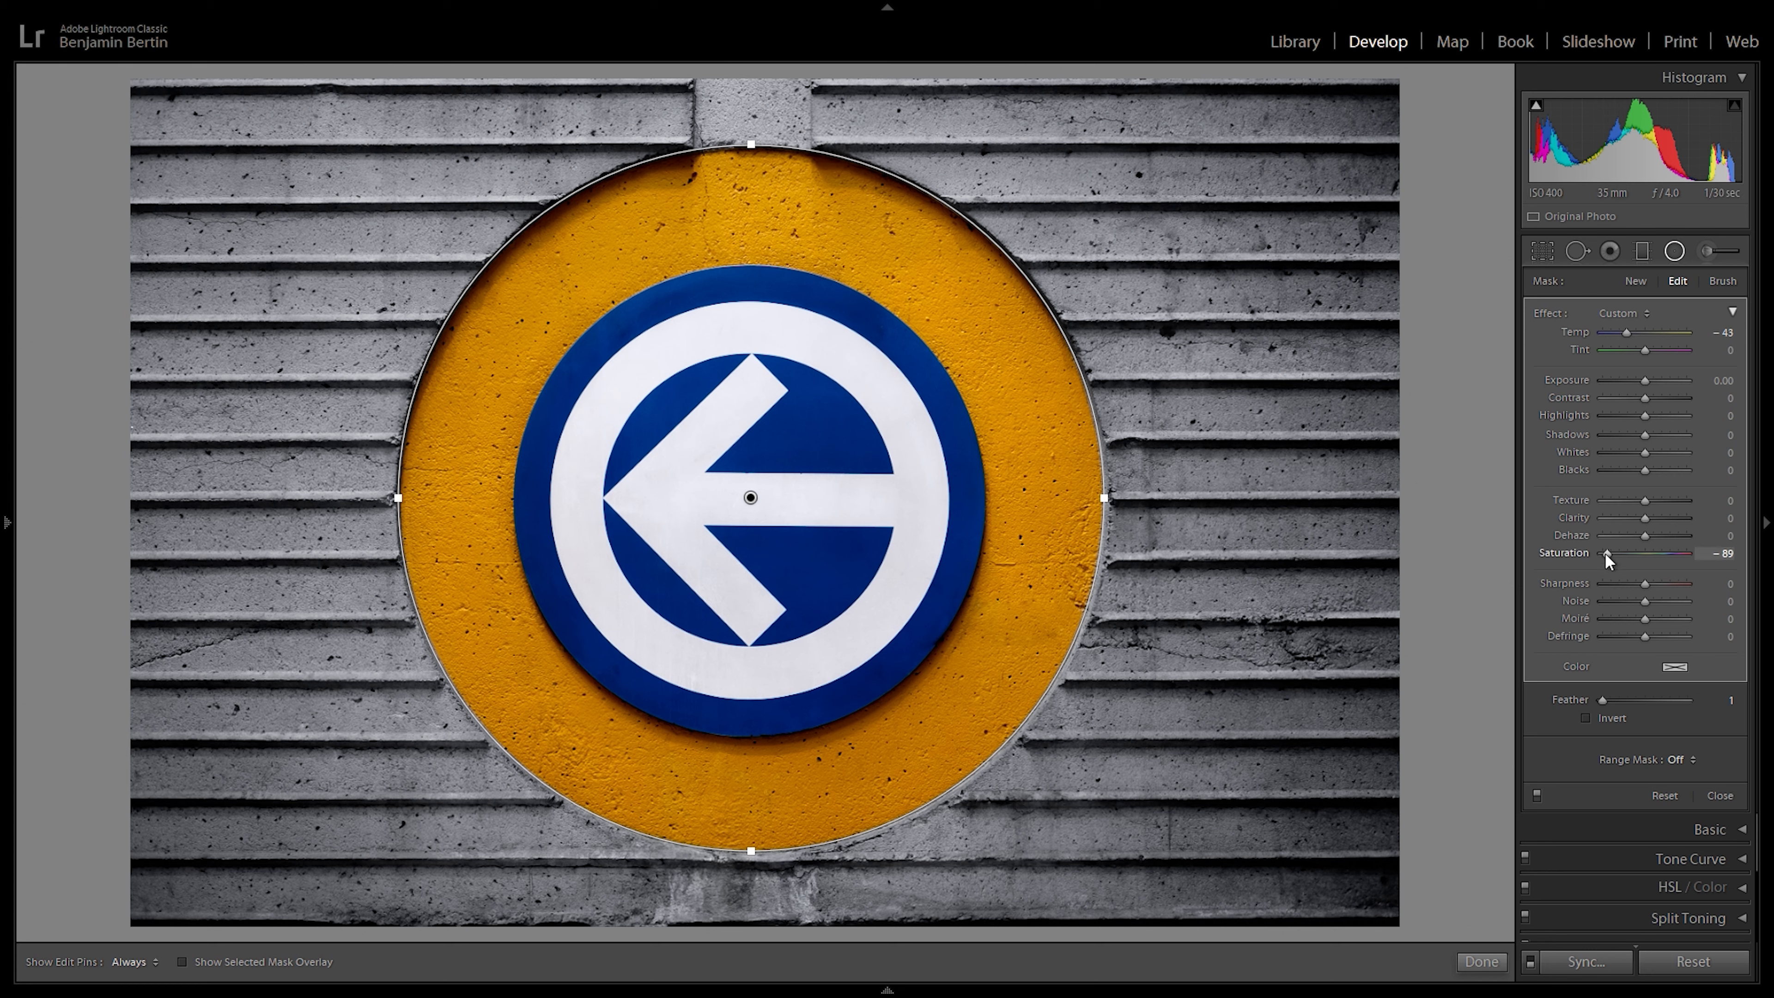
mouse_move(1605, 552)
mouse_down()
mouse_move(1649, 552)
mouse_move(1606, 554)
mouse_up()
Step: Give the wall Contrast 9 and Clarity 20, finish the radial filter, and inspect the circle's lower-right edge
drag(1646, 401, 1649, 401)
drag(1651, 521, 1654, 519)
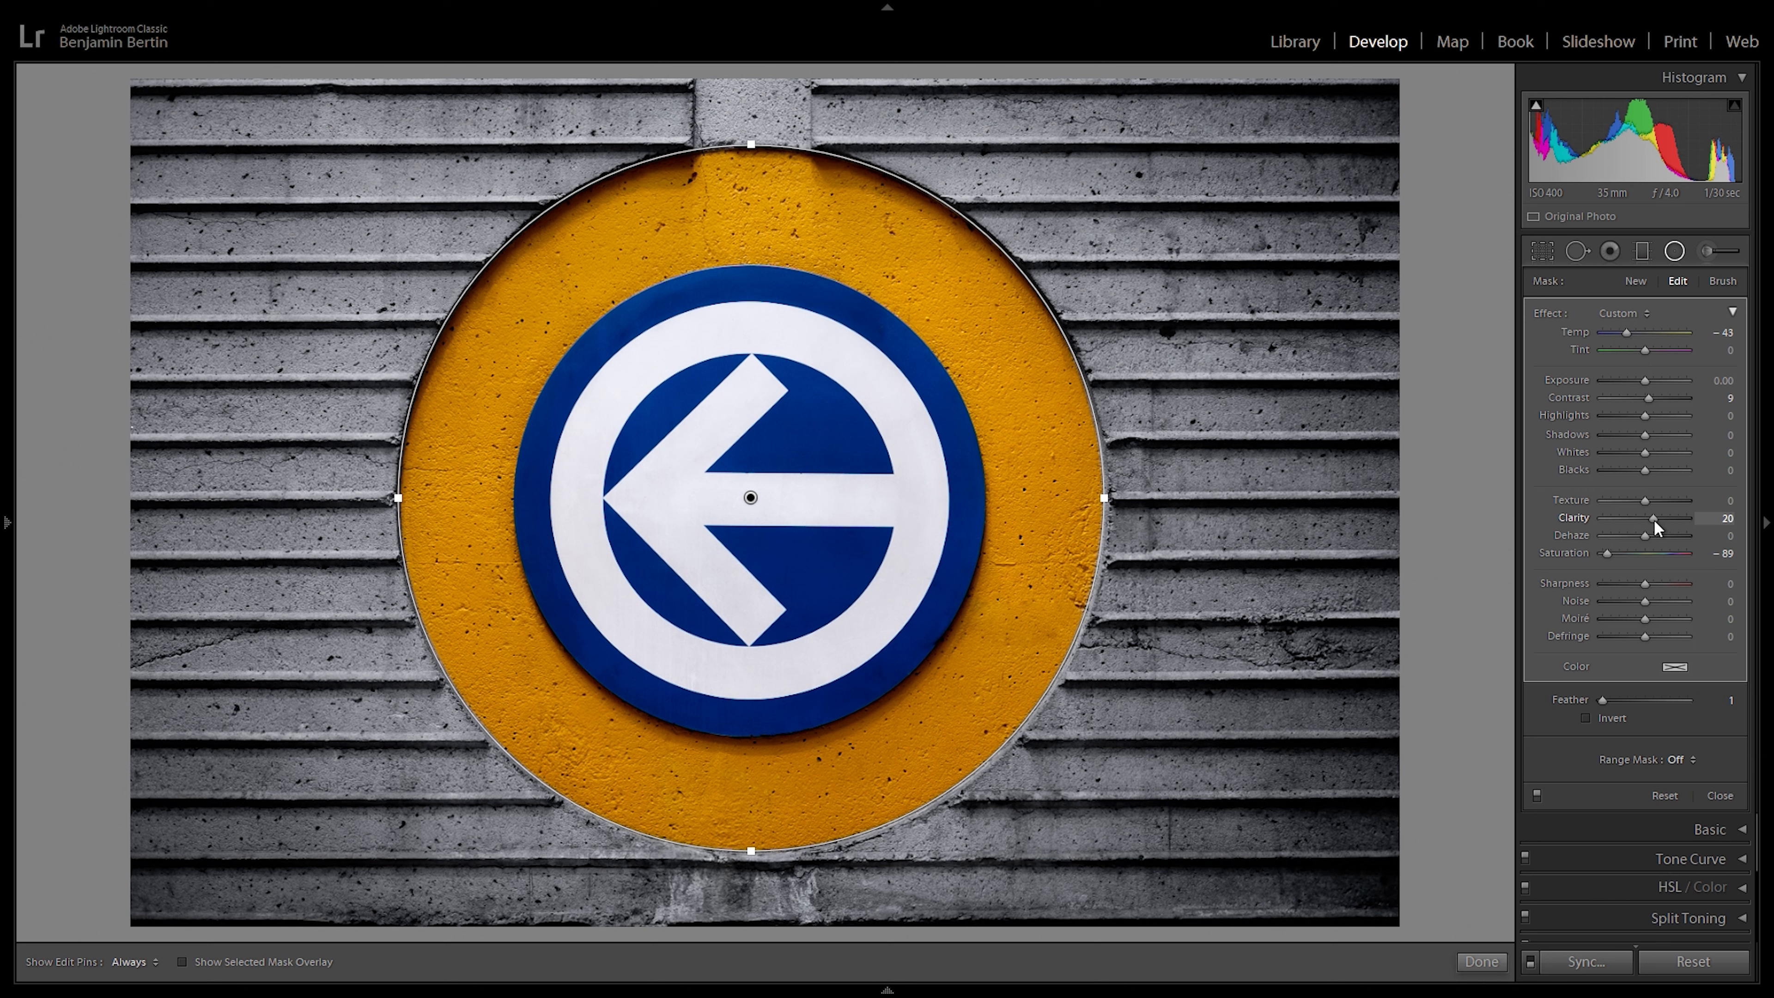
mouse_move(1653, 519)
mouse_down()
mouse_move(1670, 519)
mouse_move(1655, 524)
mouse_up()
click(1482, 961)
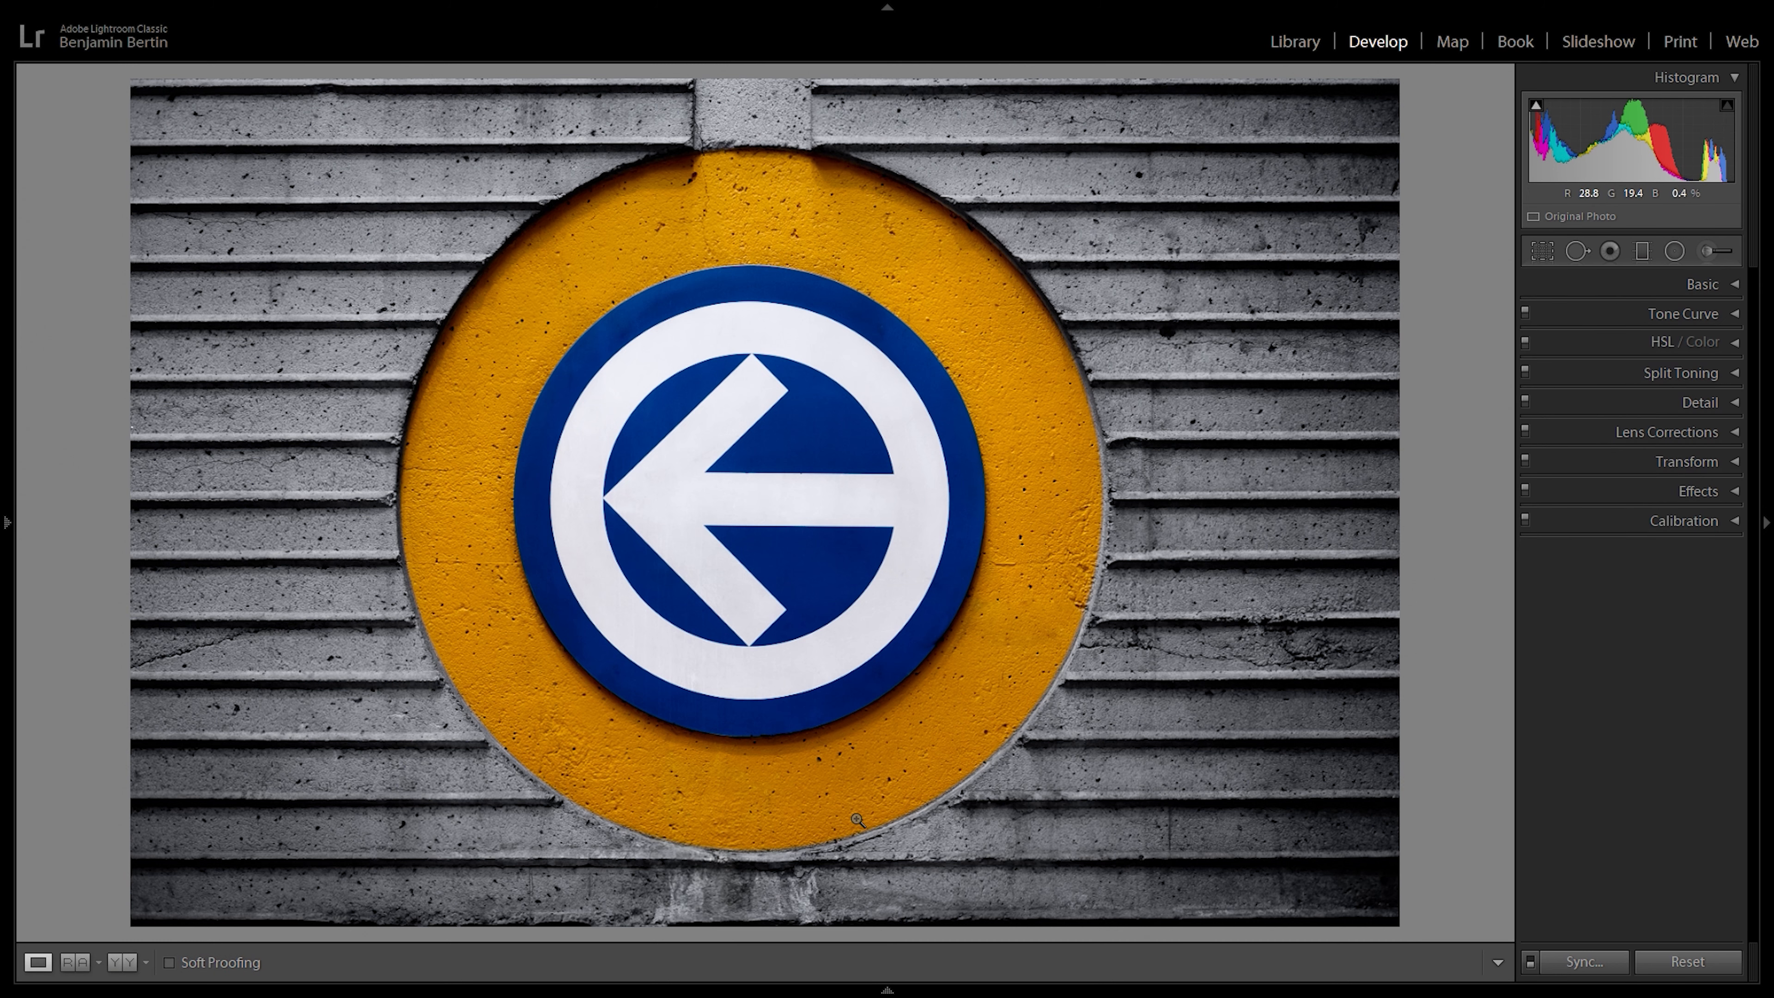
click(869, 849)
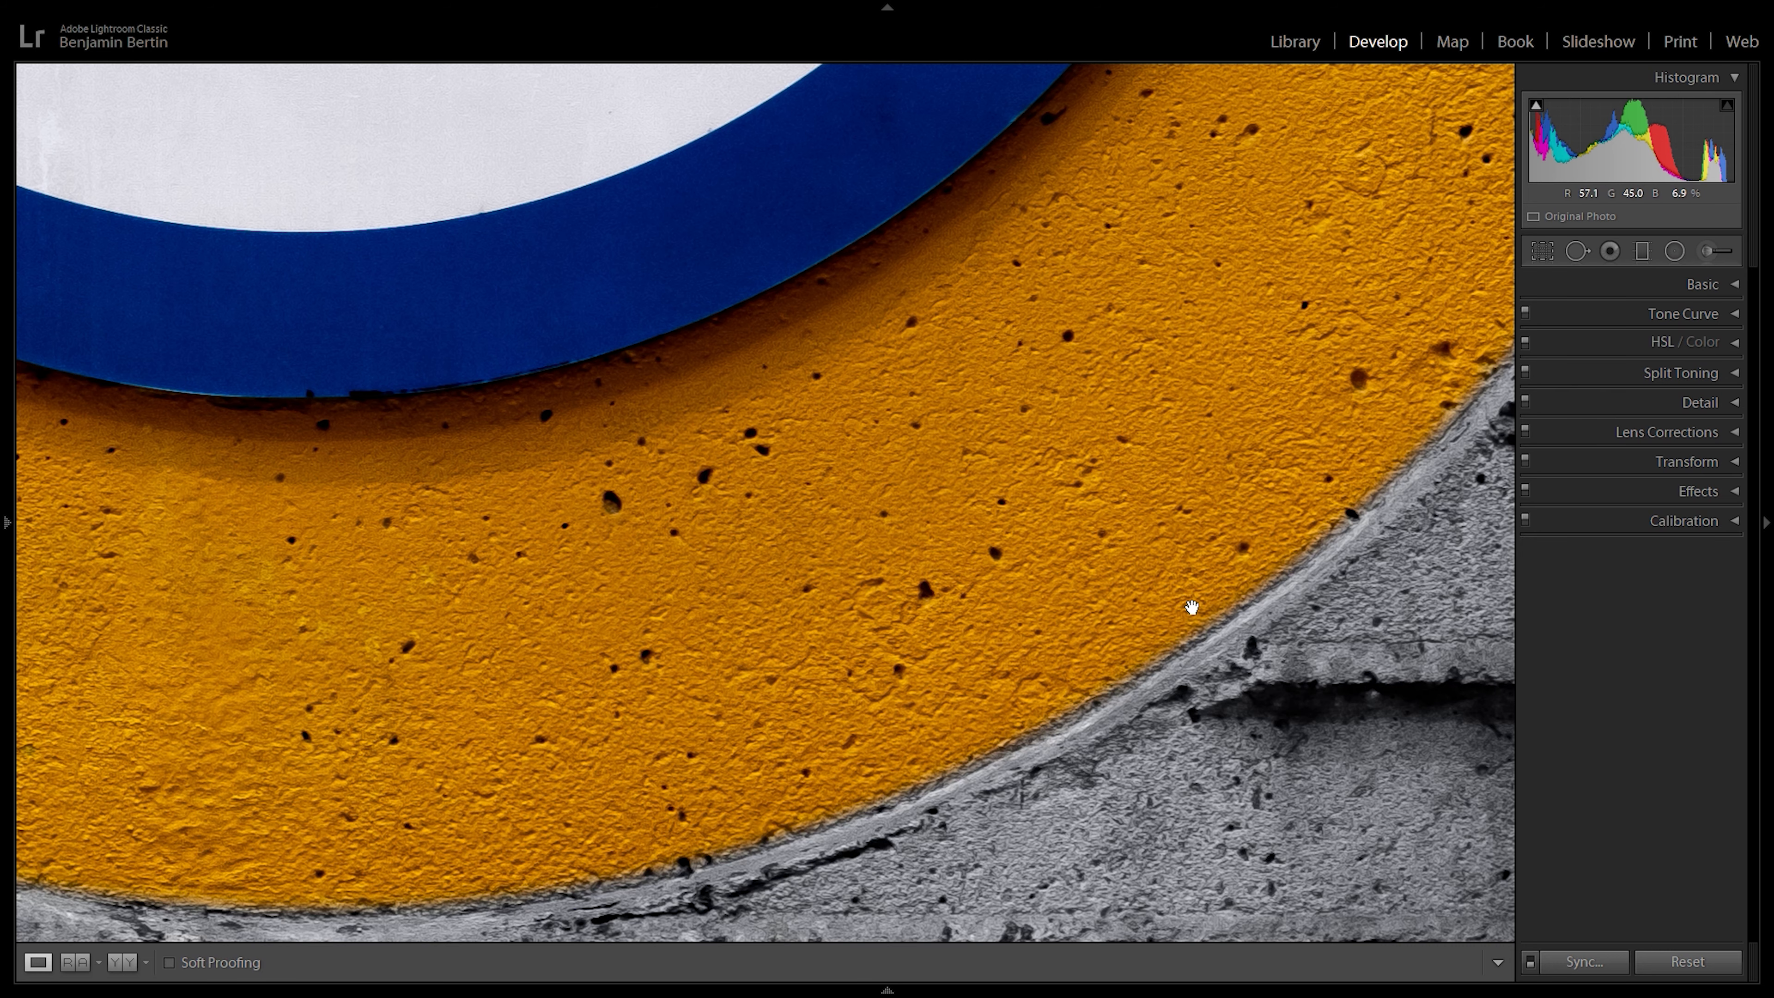
click(1087, 574)
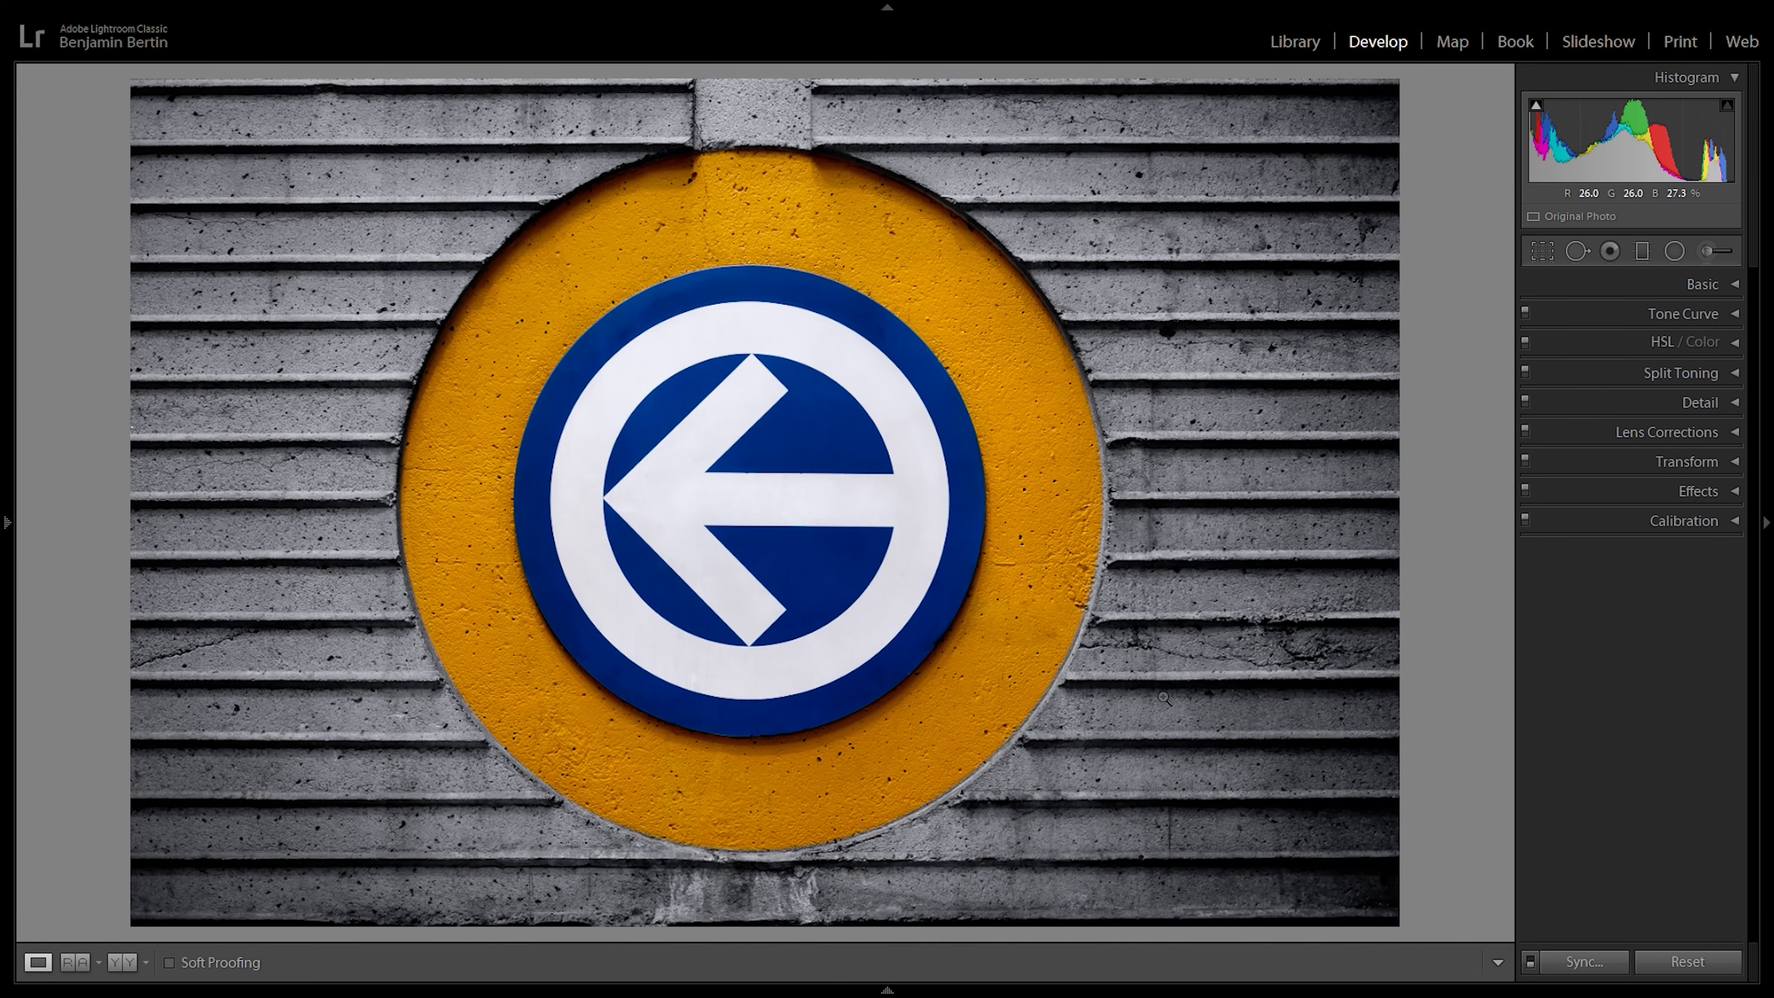
Step: Extend the wall radial filter's lower edge slightly to match the yellow circle, check its upper edge, and finish the filter
click(1674, 251)
drag(750, 496, 1103, 566)
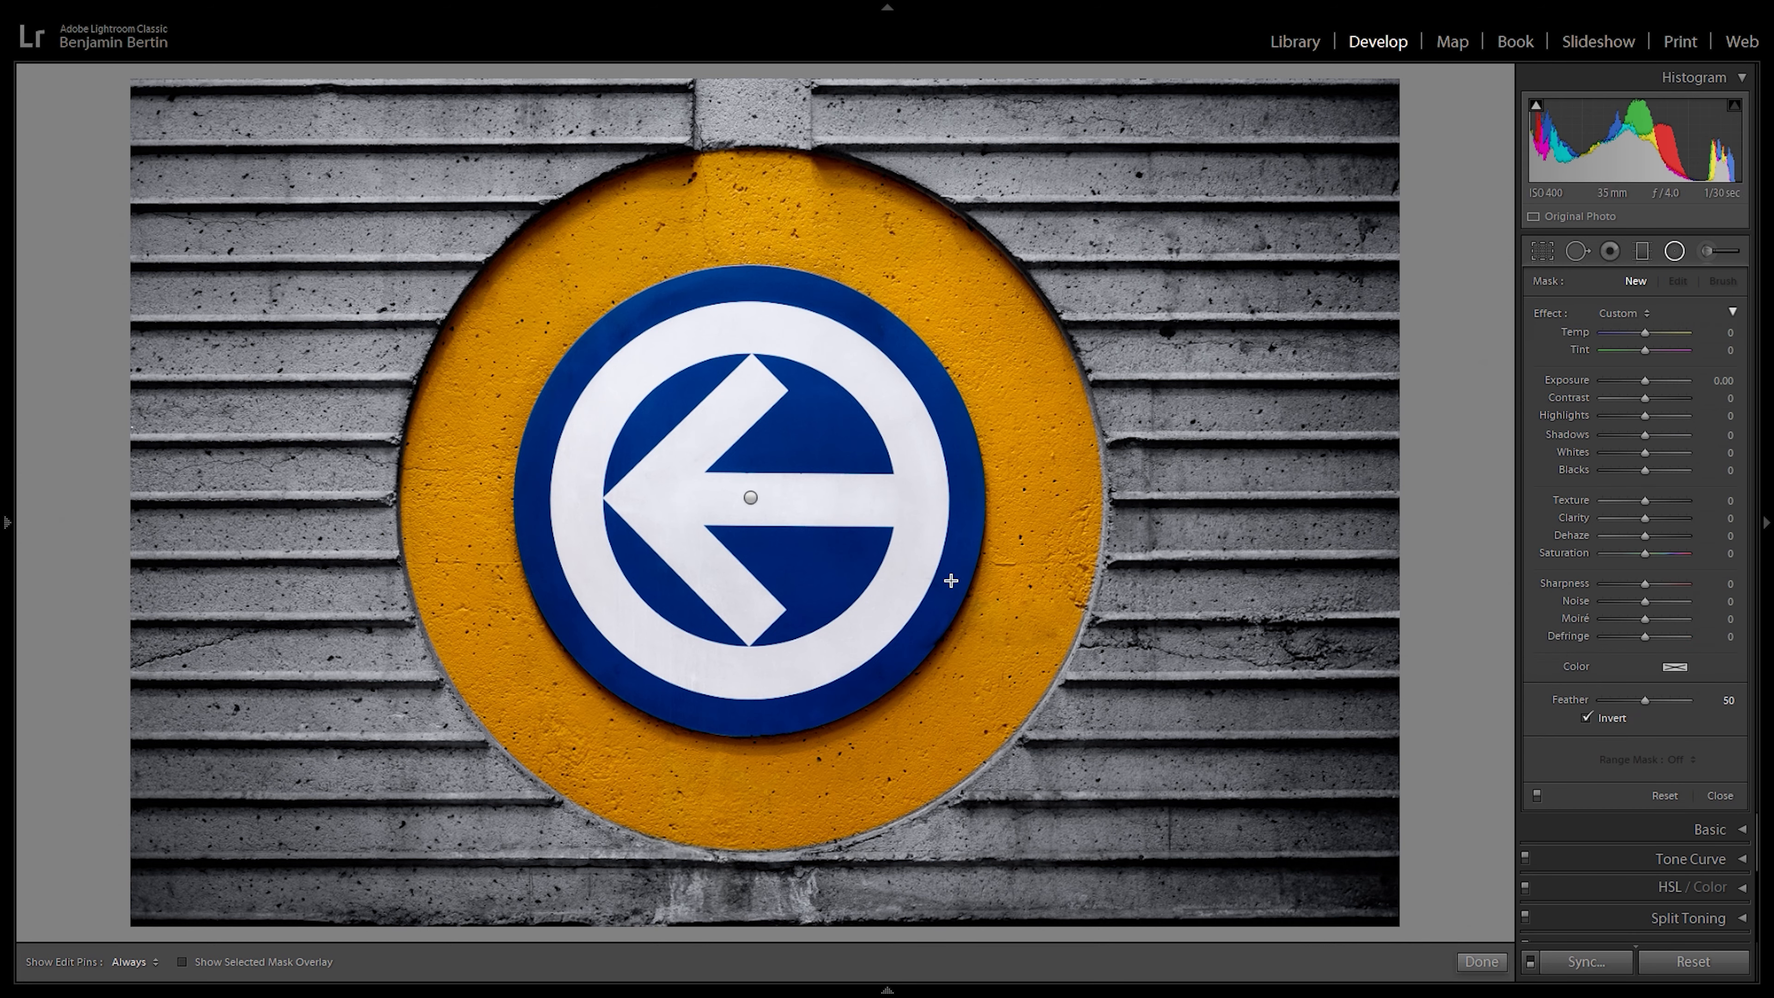
click(751, 497)
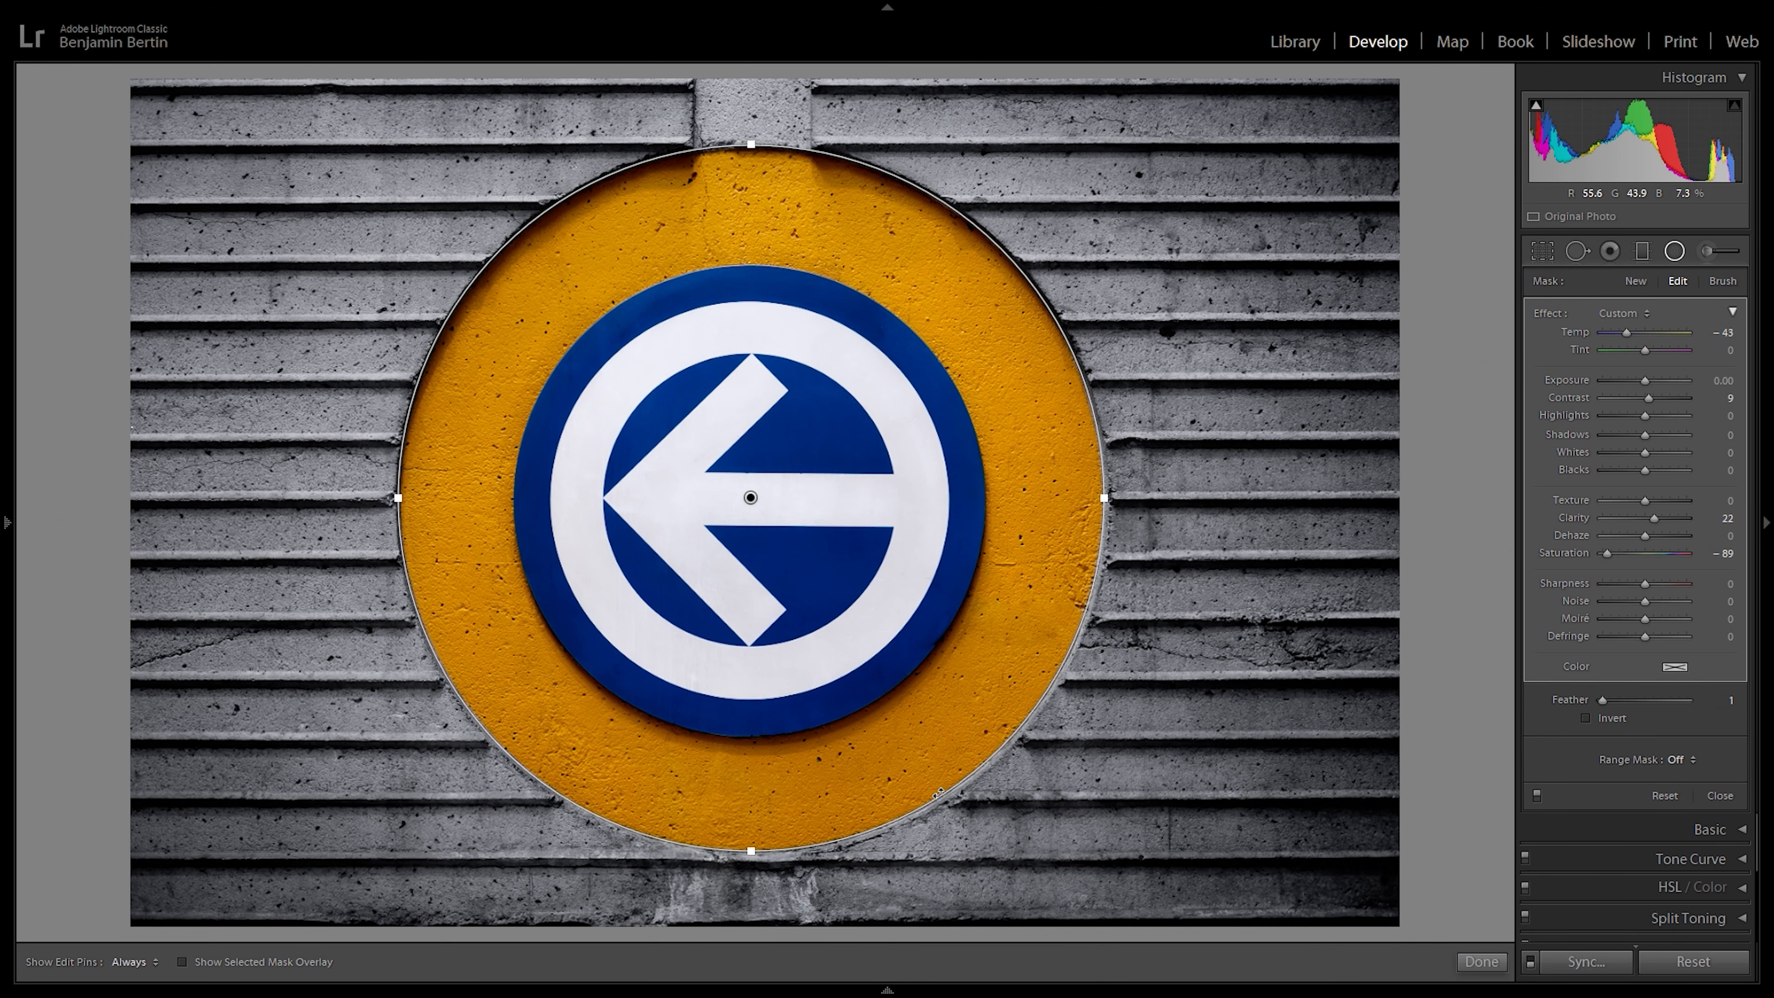
click(924, 788)
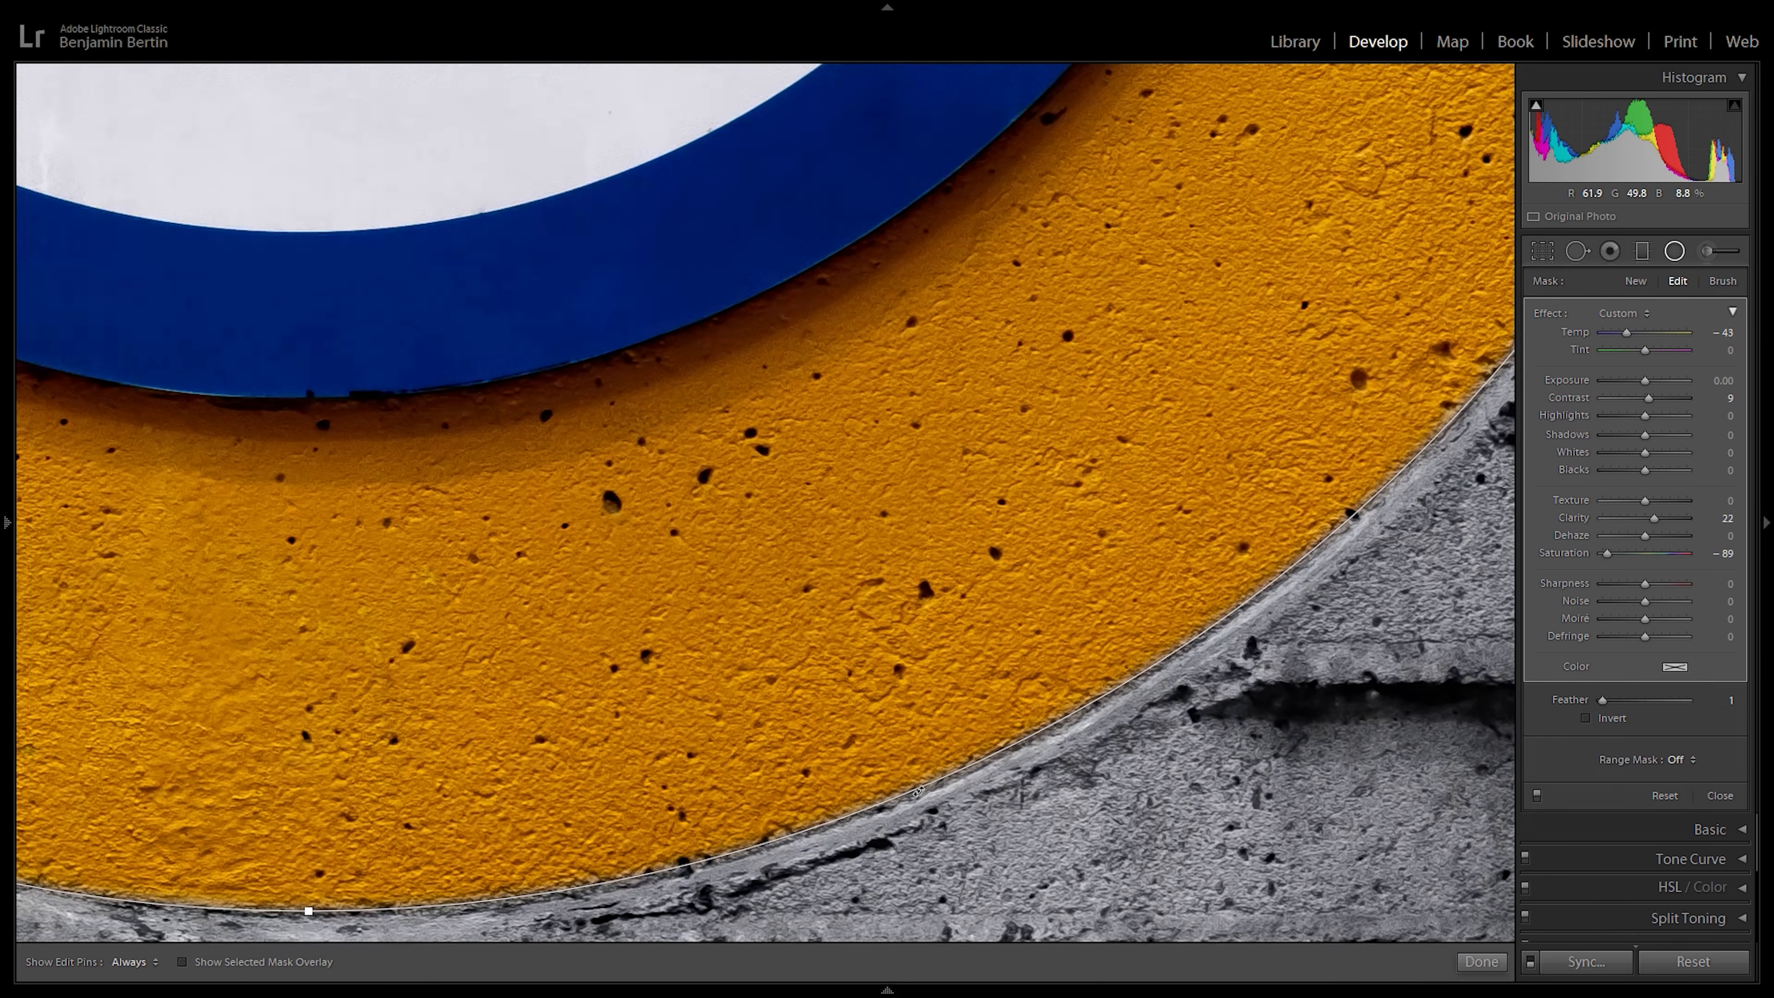
drag(309, 917, 314, 929)
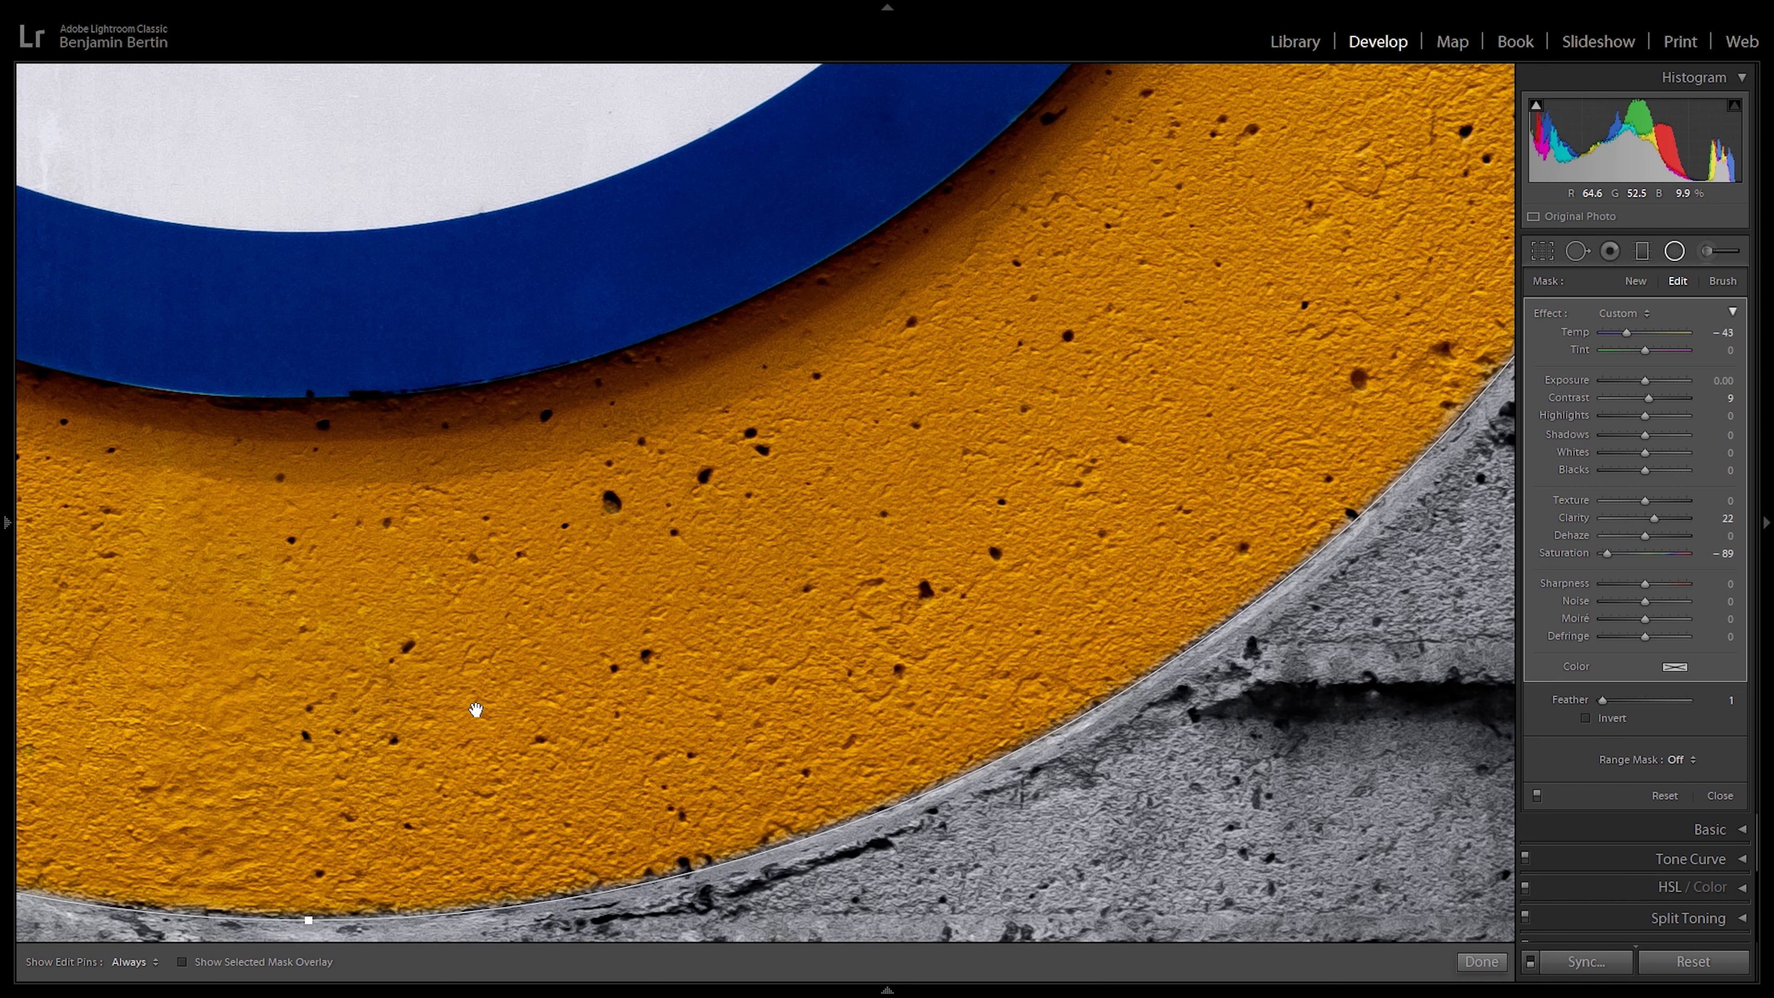
drag(517, 357, 619, 939)
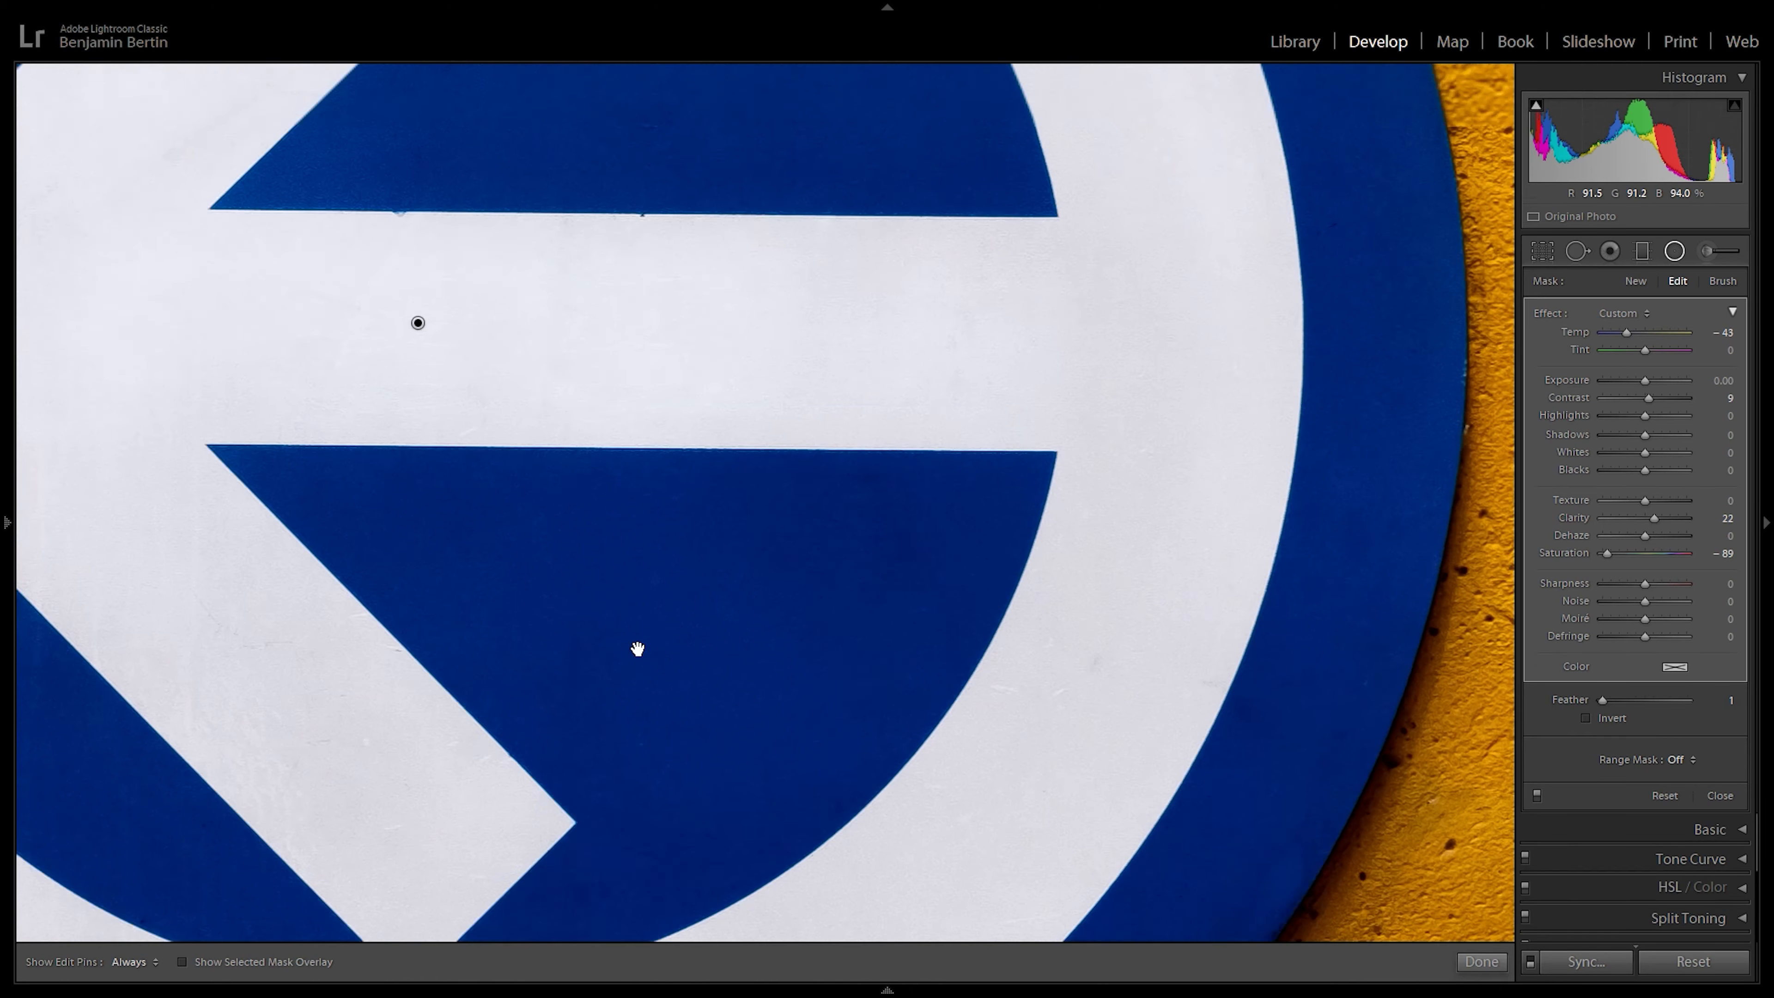
drag(620, 234, 663, 932)
drag(637, 391, 641, 762)
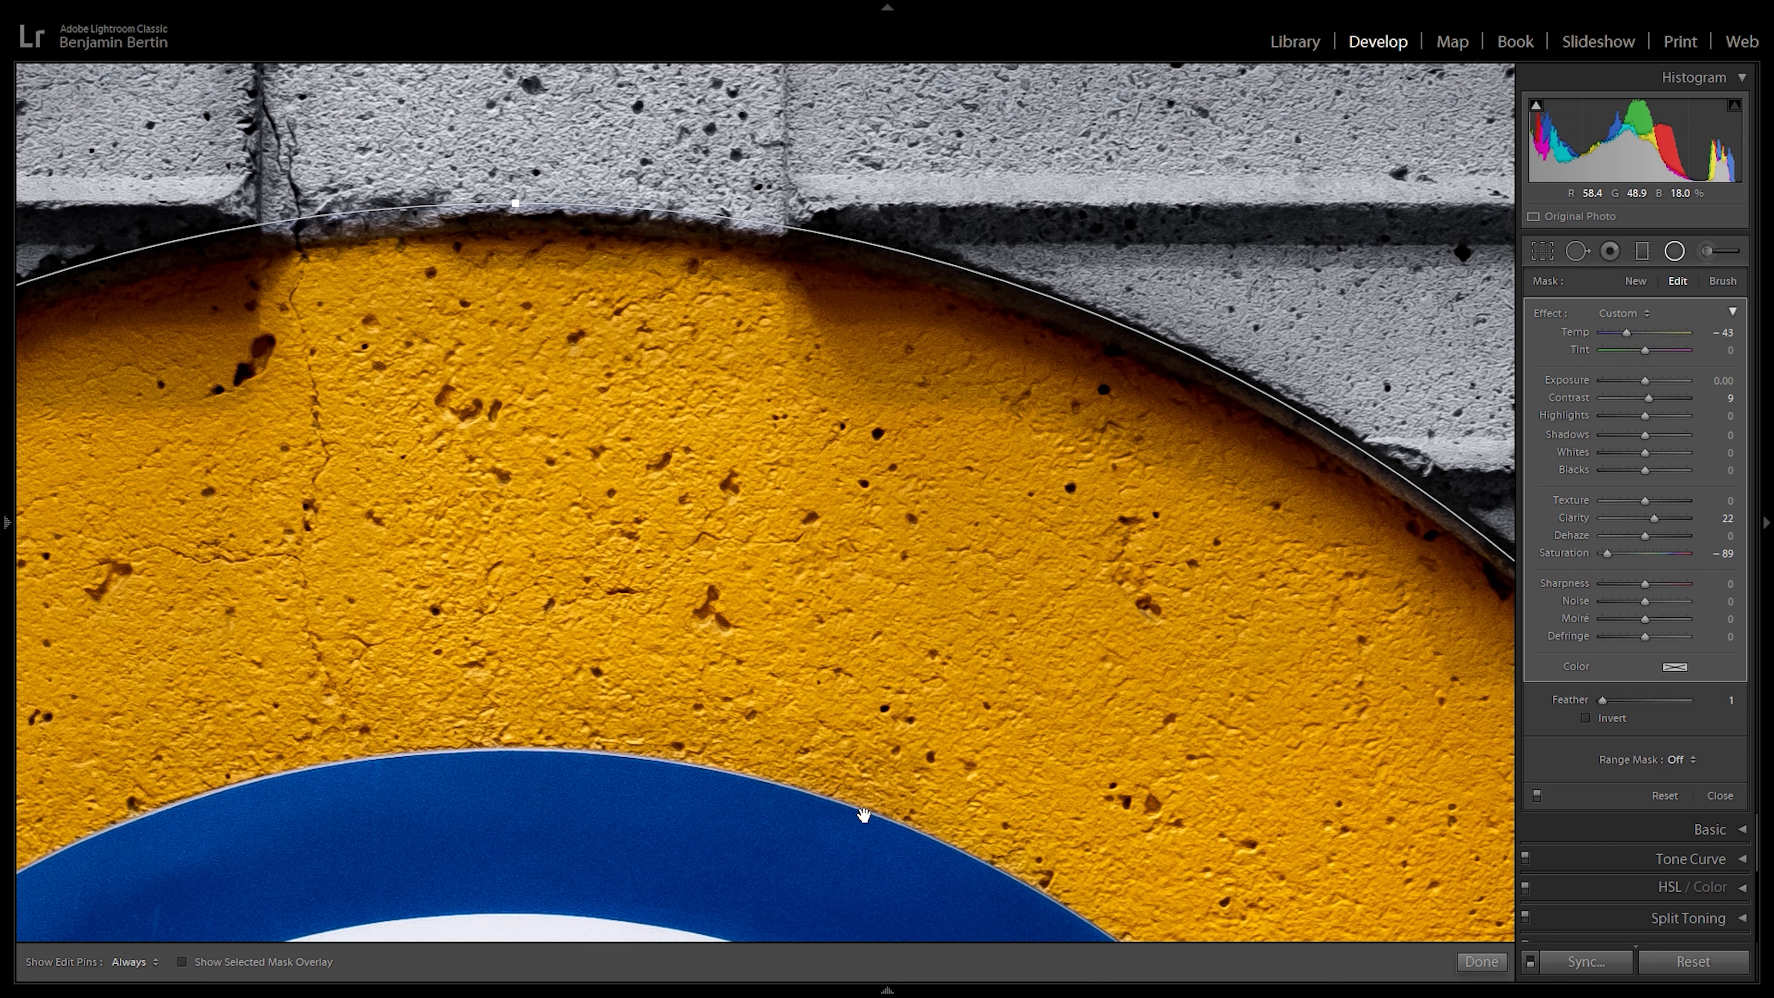
click(1481, 961)
click(663, 502)
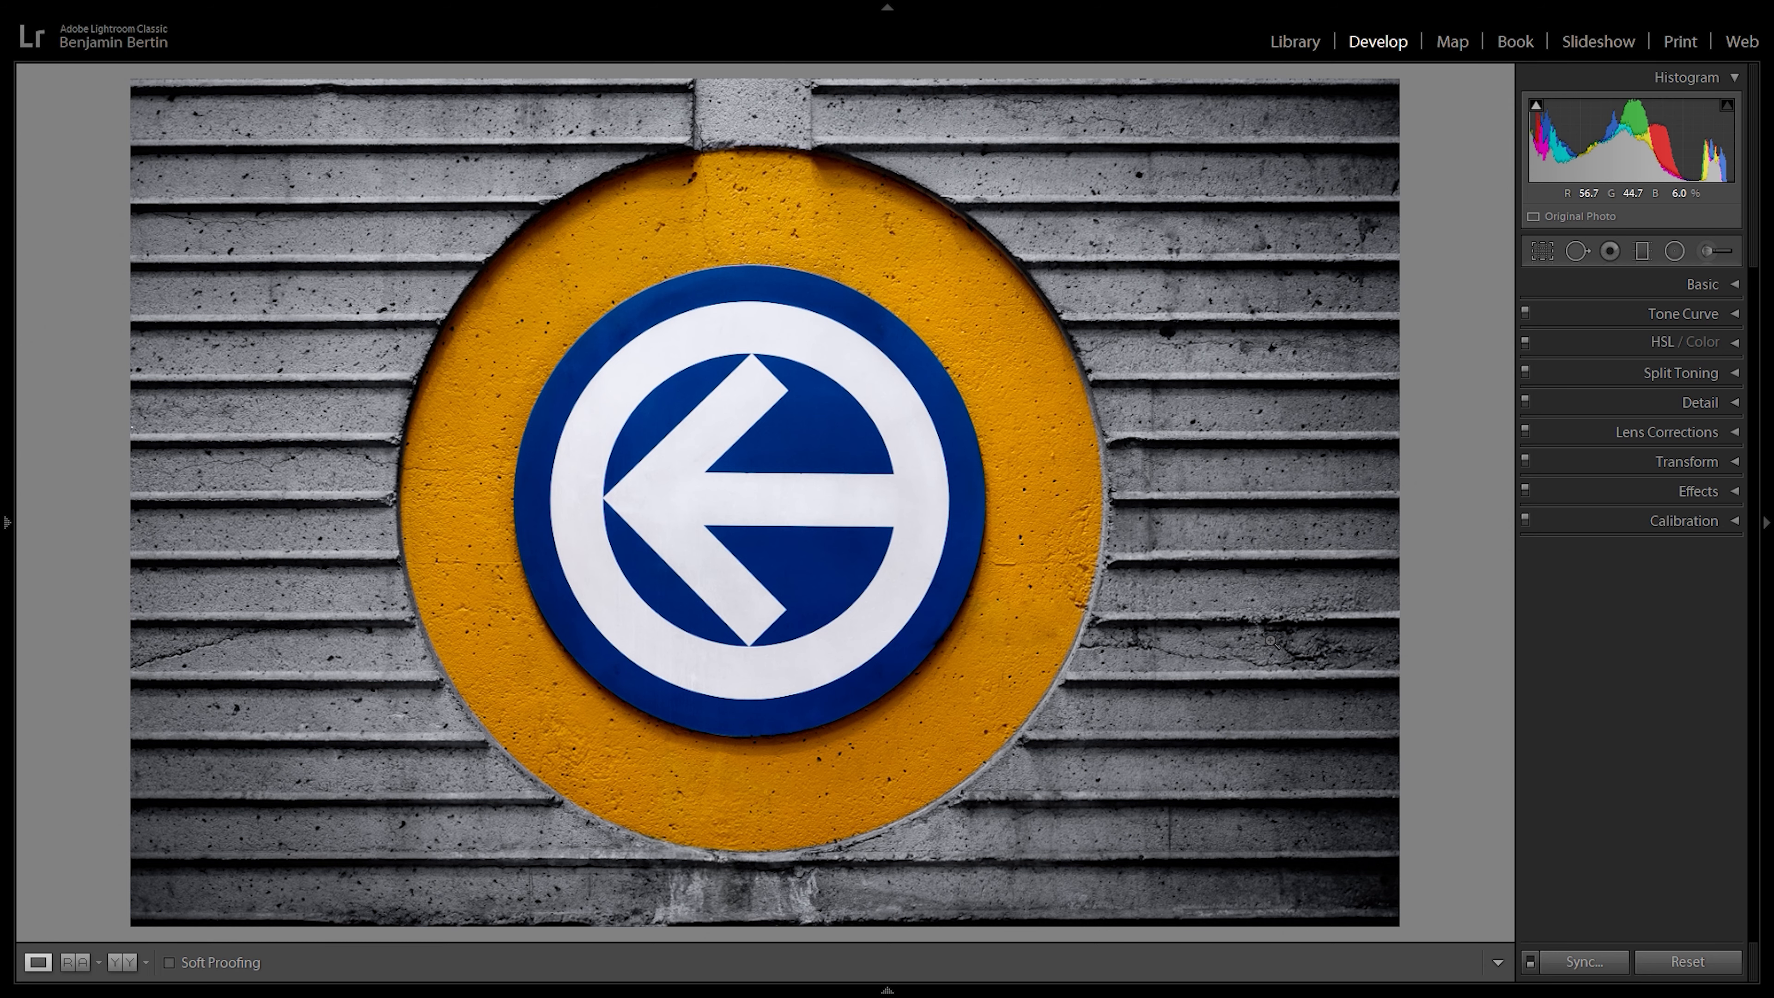
Step: Compare the edited photo with its original version and review the wall's radial filter
key(backslash)
key(backslash)
key(backslash)
key(backslash)
click(1674, 251)
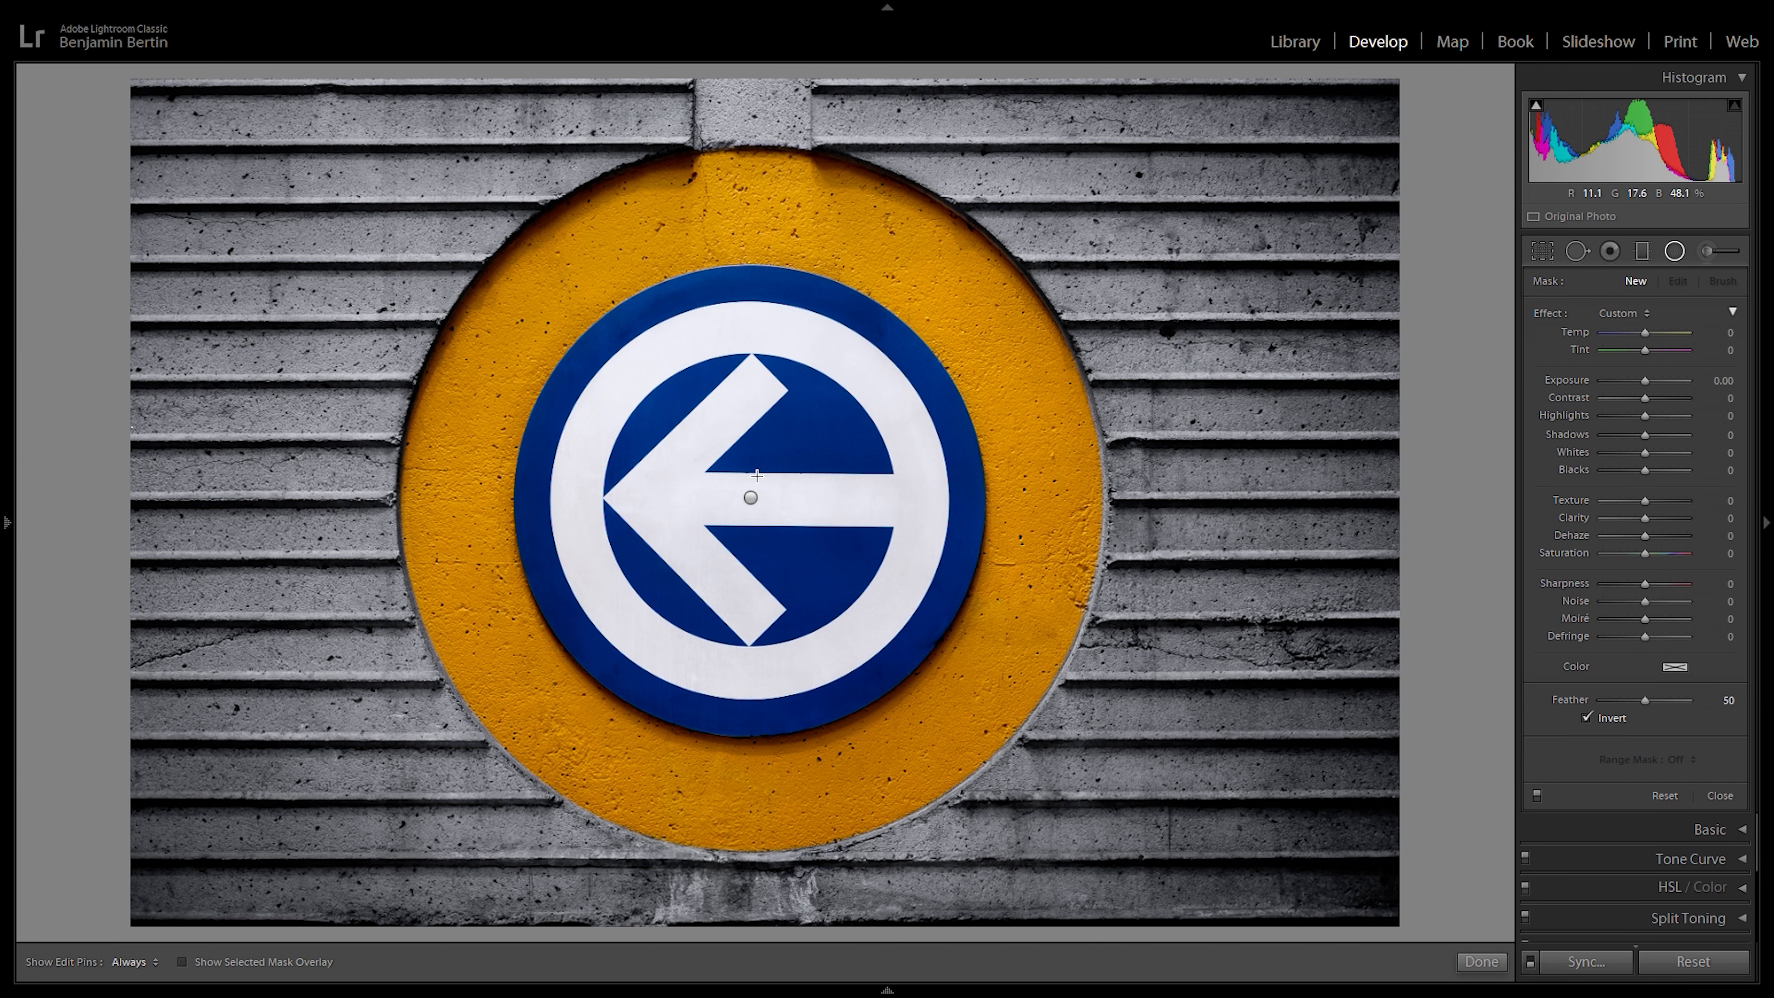
click(751, 498)
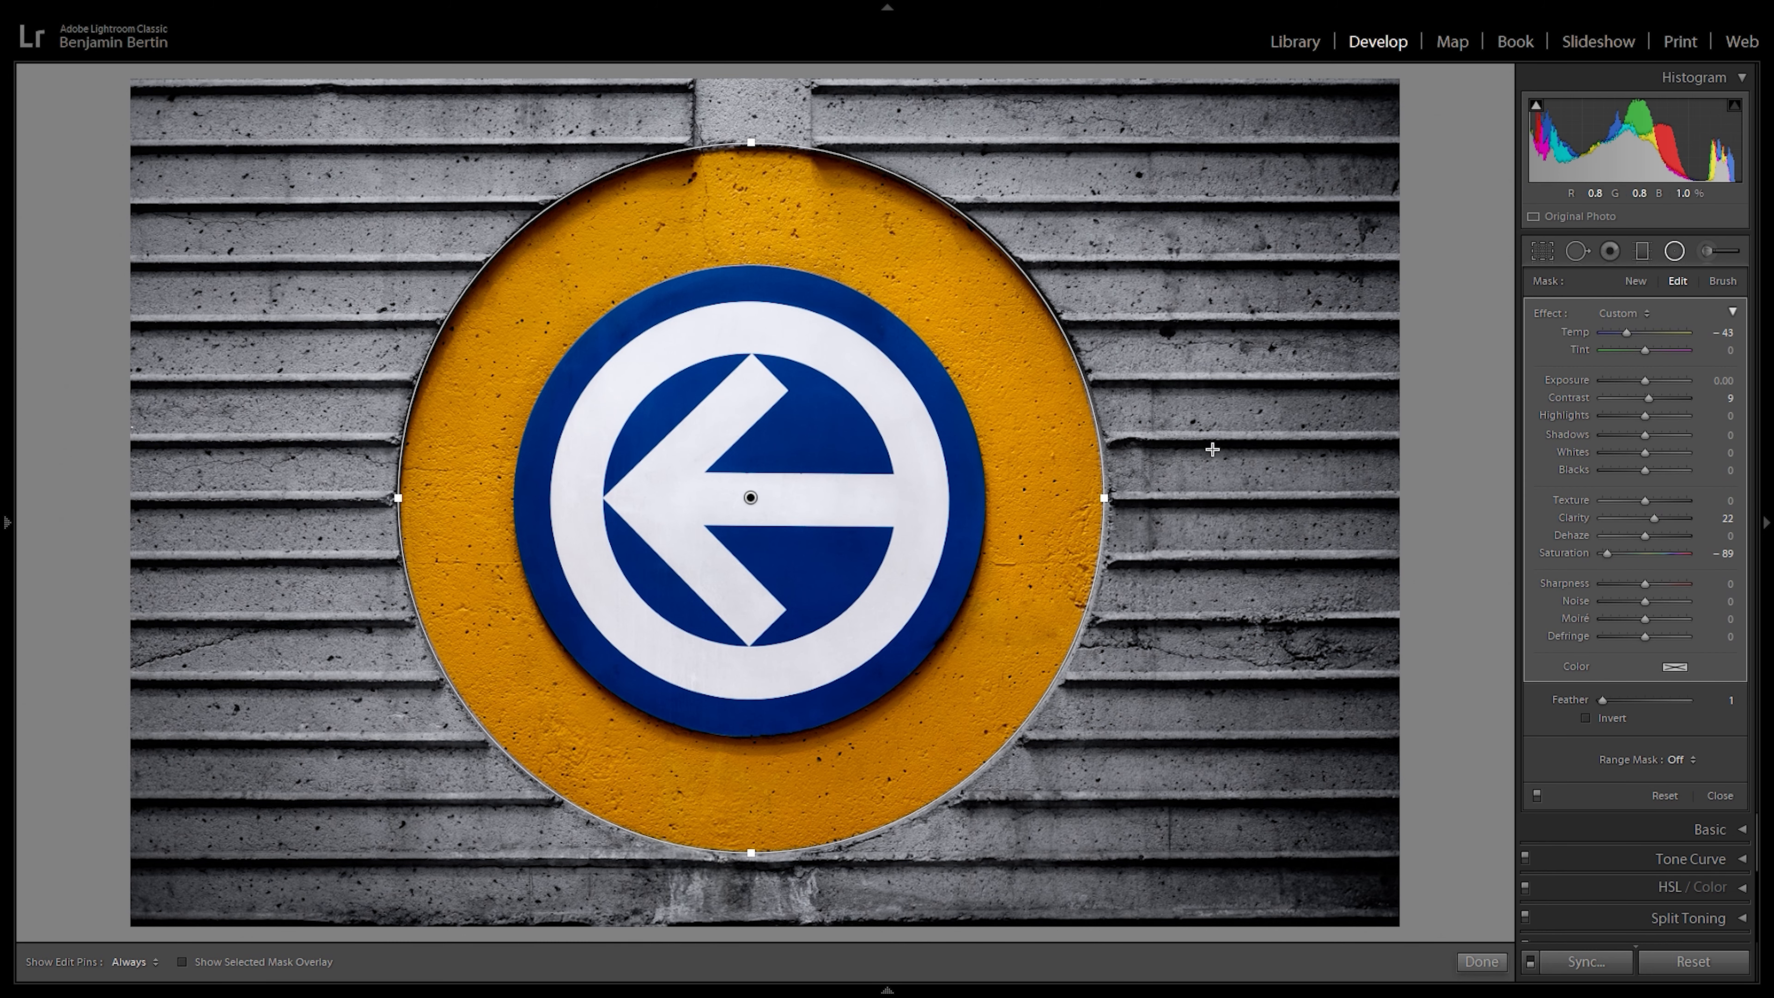
click(1481, 961)
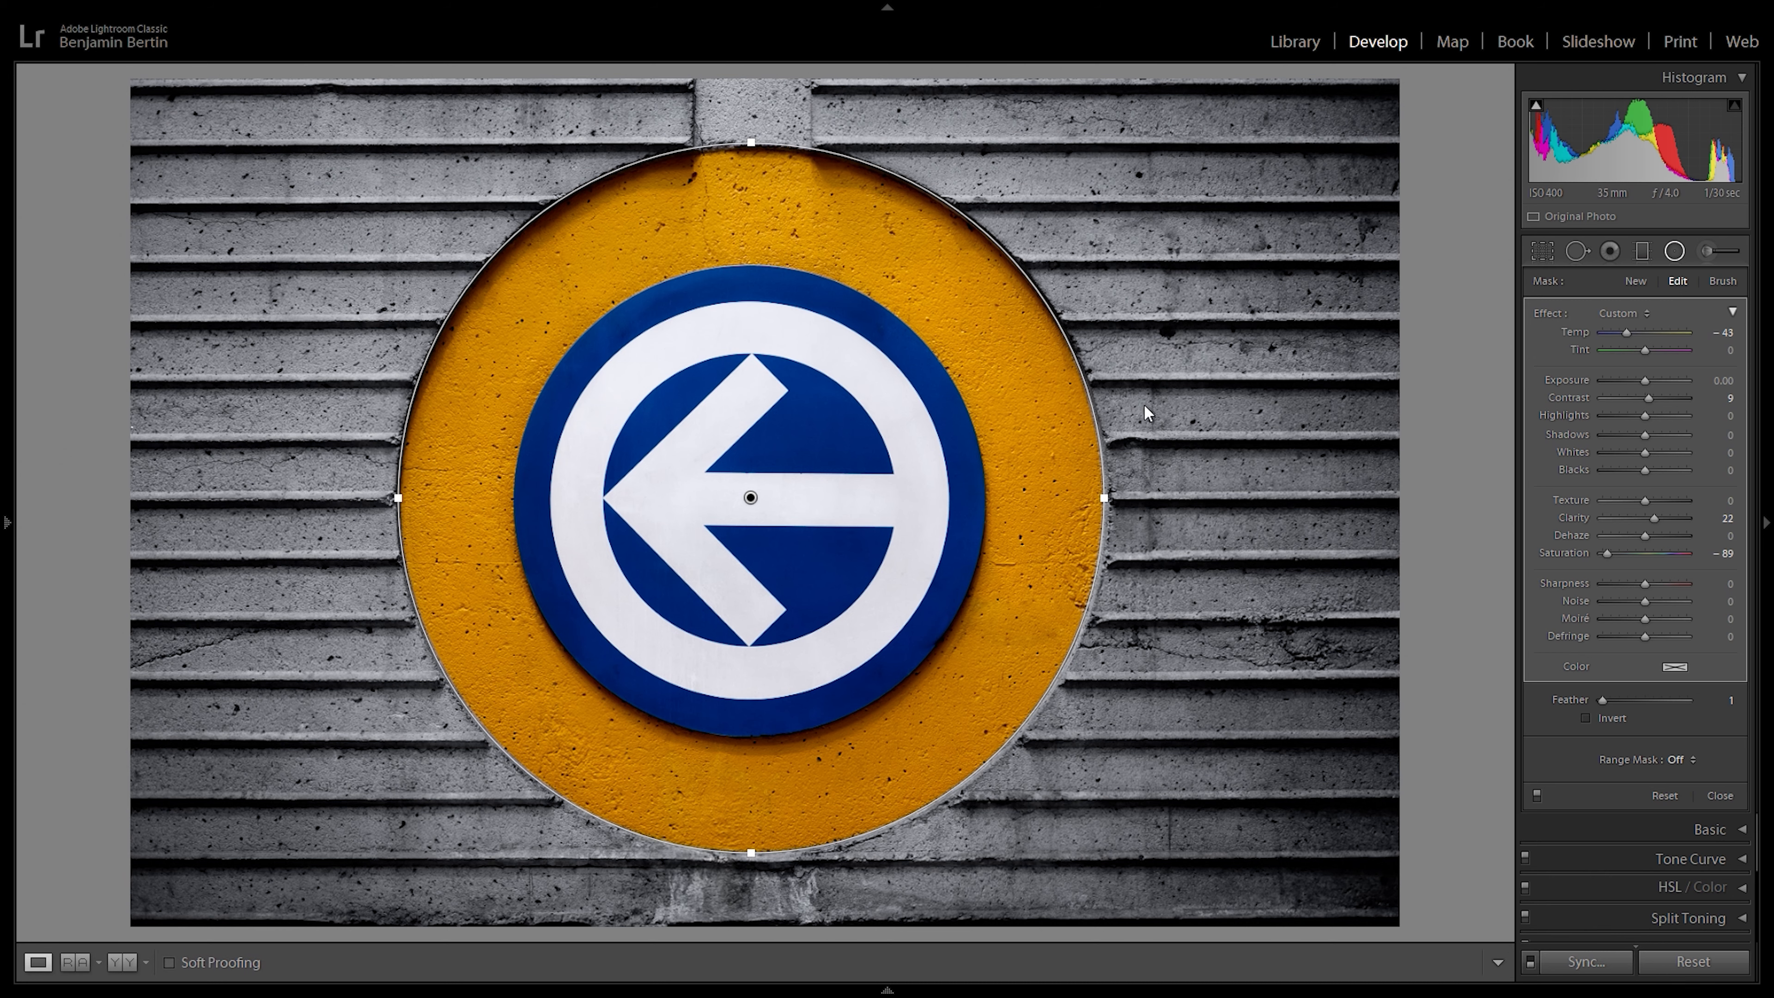
Step: Add a new radial filter centred on the arrow sign and fit it to the blue disc's outer edge
click(1675, 253)
click(1673, 253)
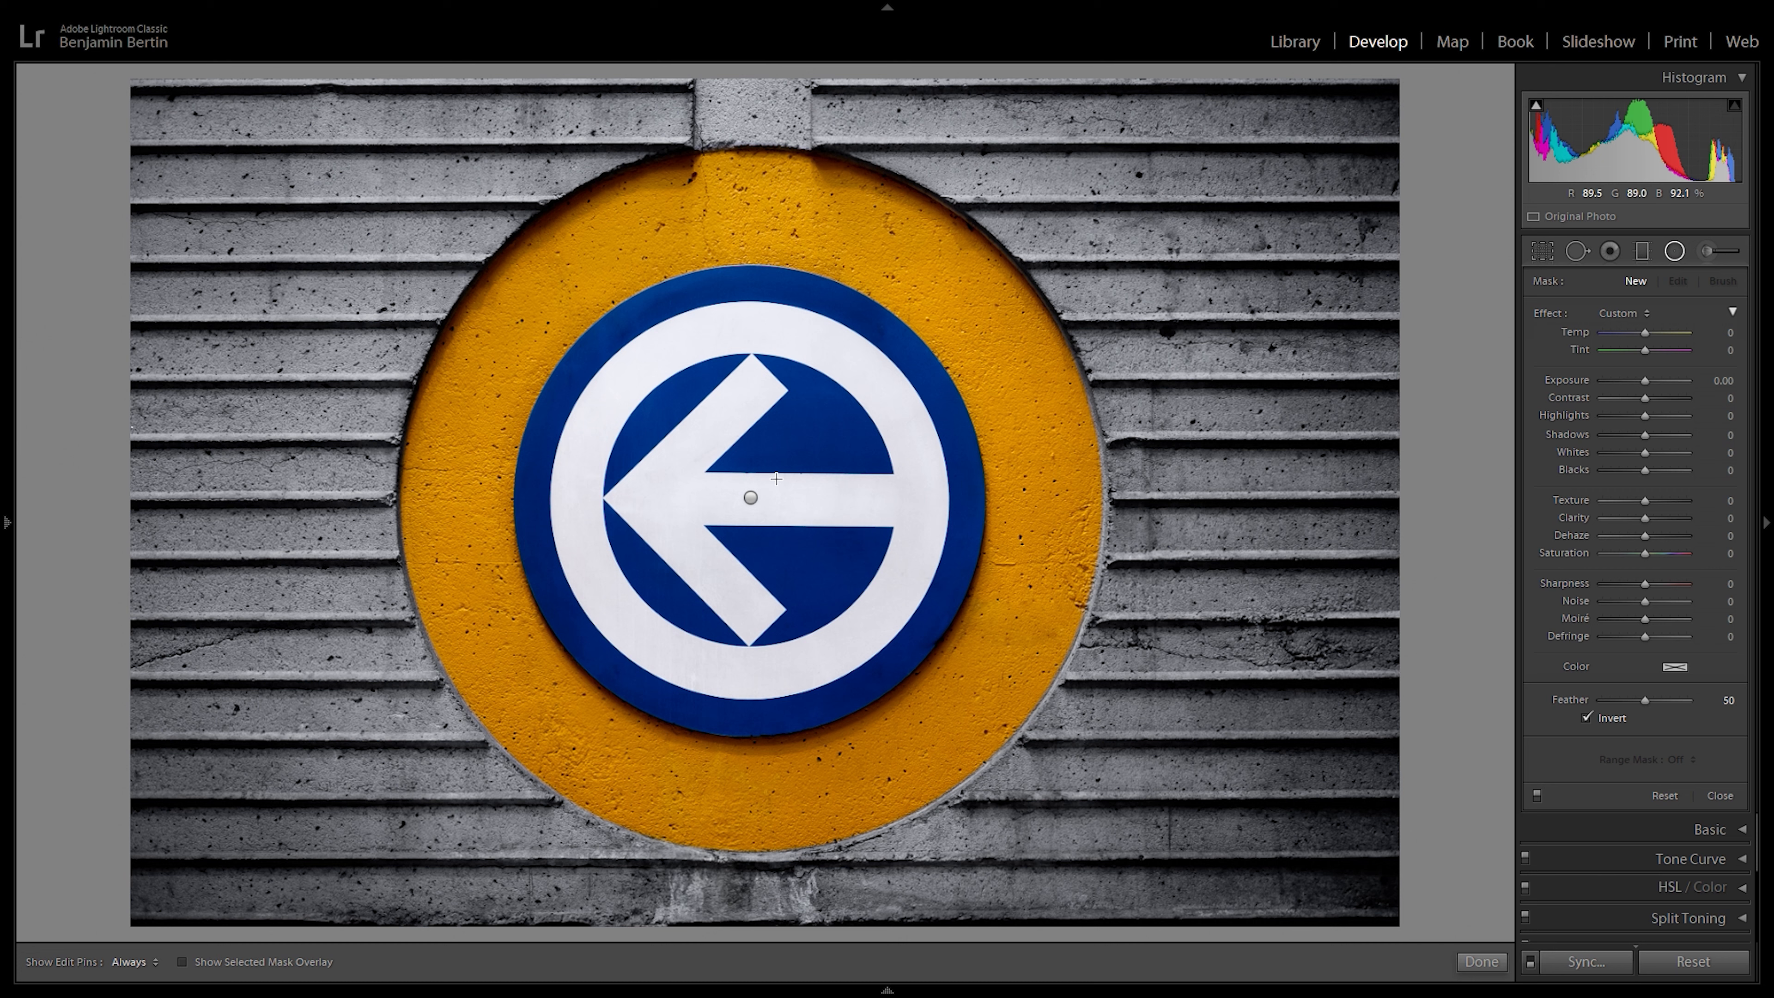
drag(779, 496, 940, 675)
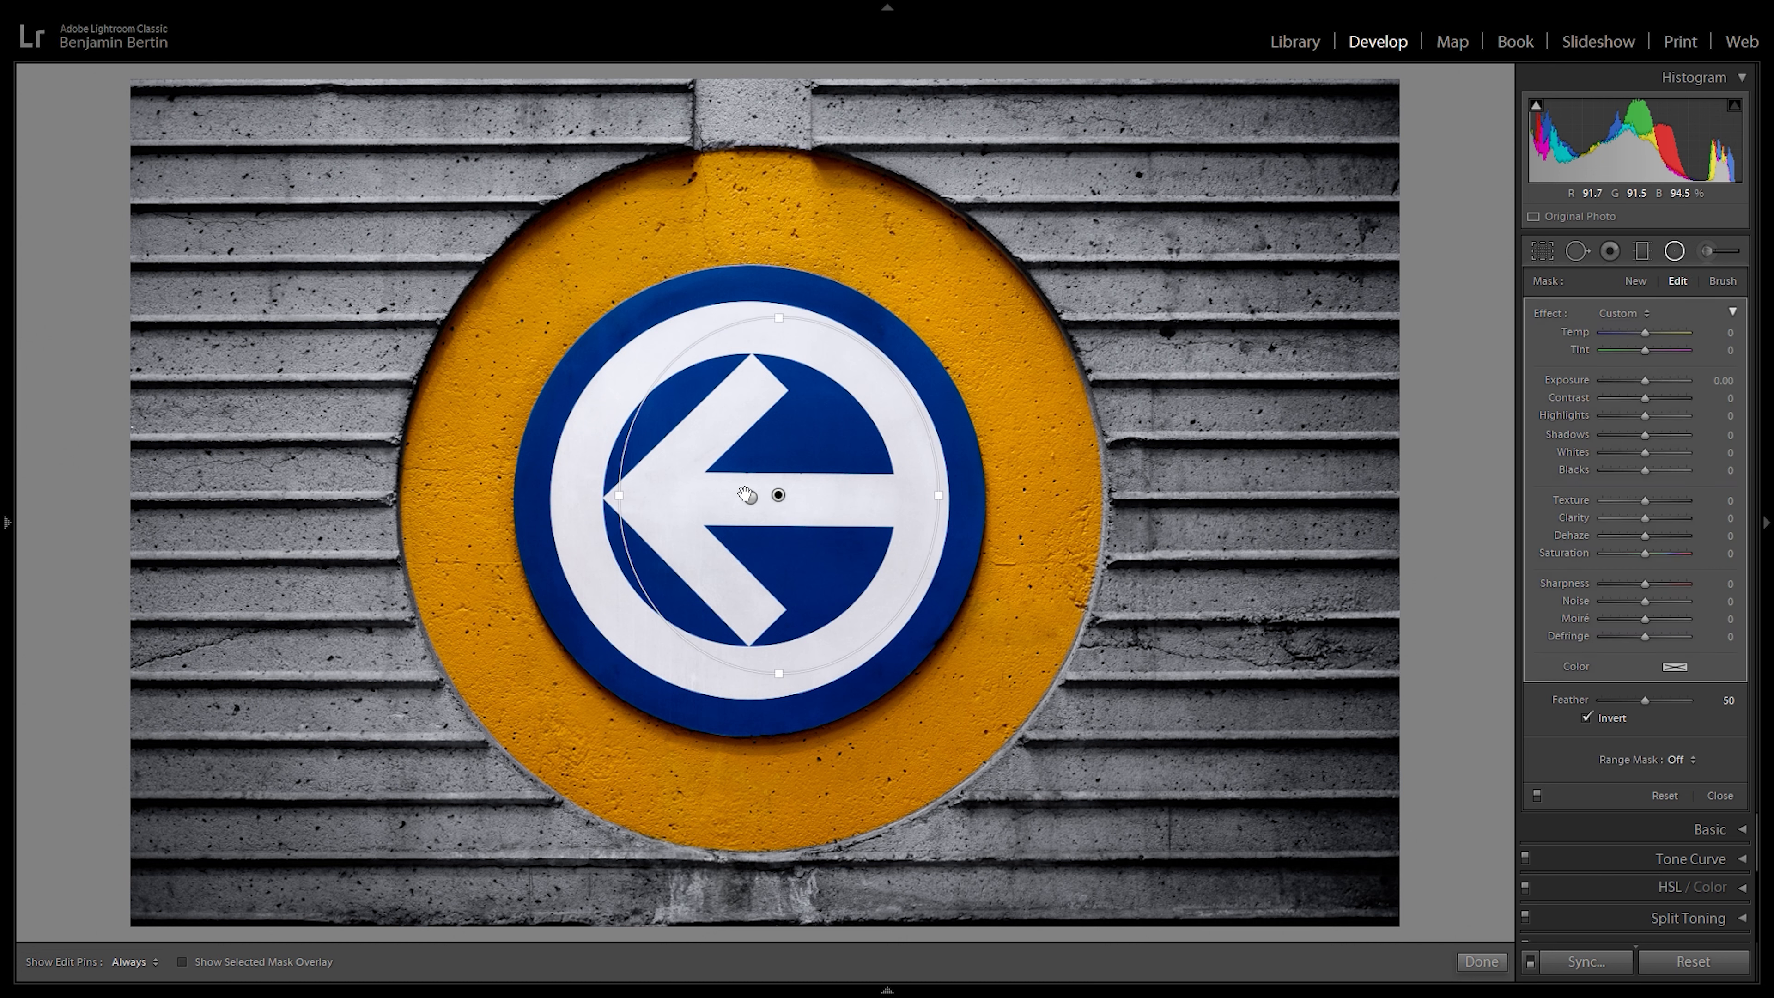
drag(779, 495, 750, 497)
drag(909, 501, 983, 509)
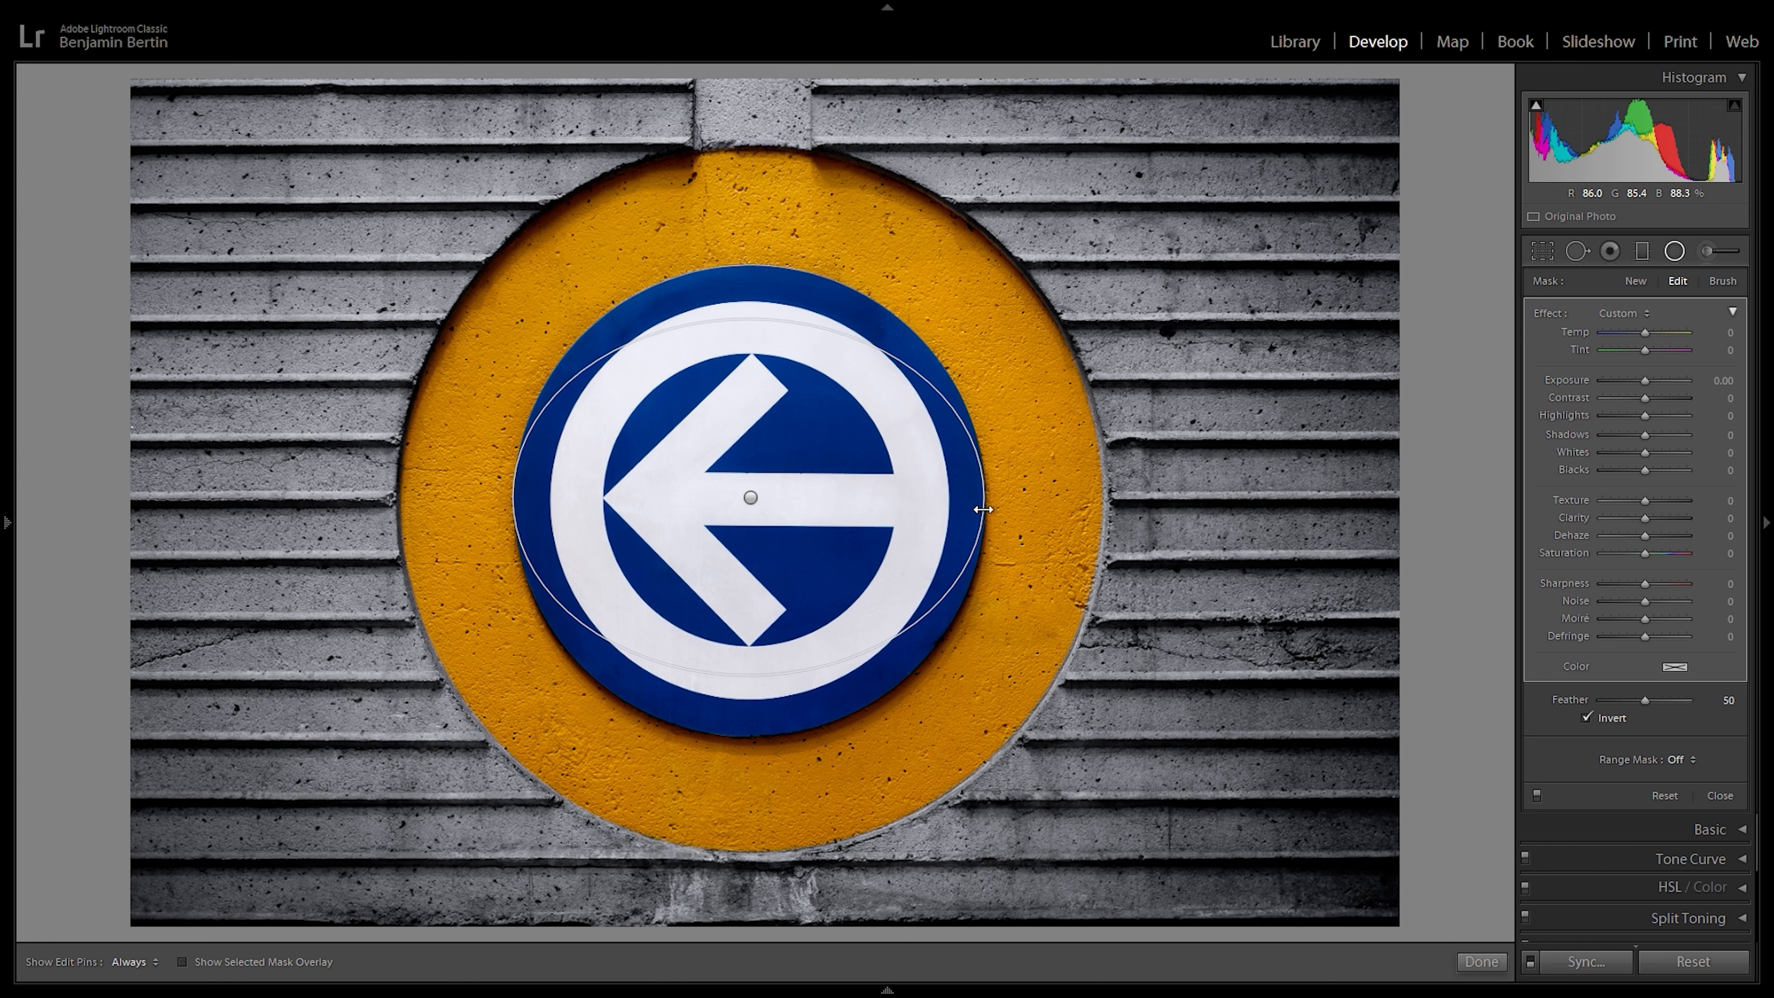
drag(750, 317, 752, 270)
drag(748, 499, 751, 500)
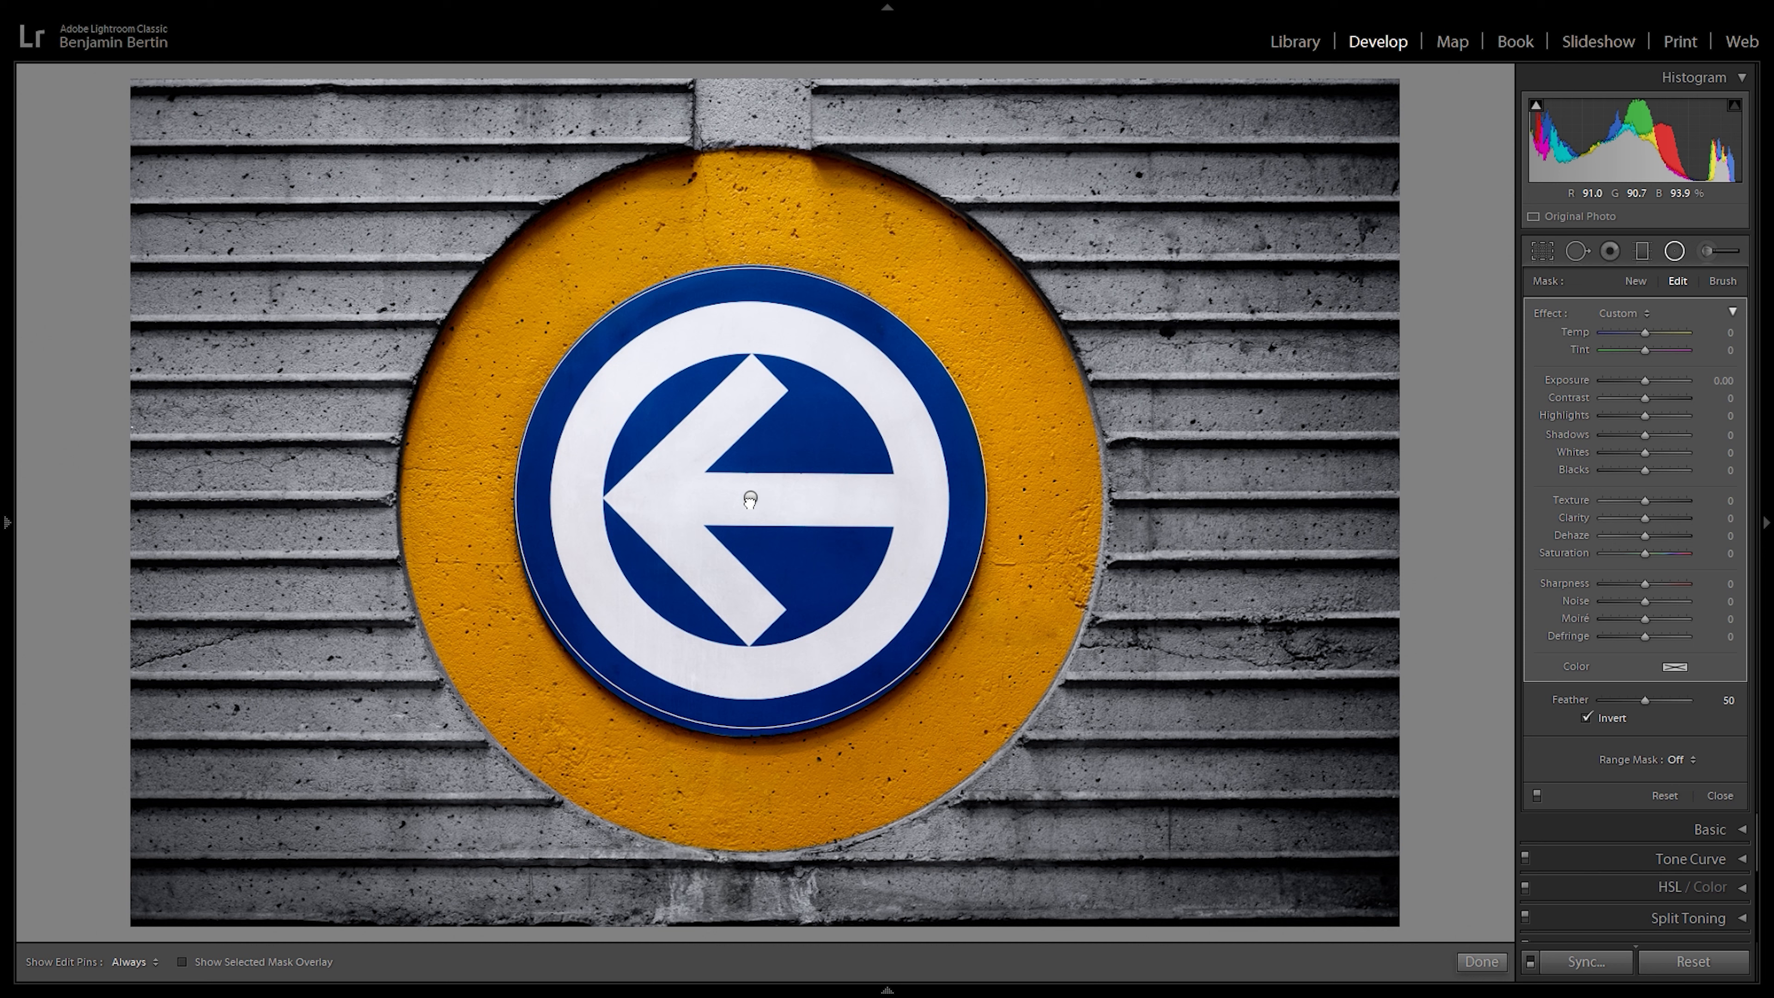
drag(751, 501, 748, 500)
drag(752, 728, 751, 732)
drag(749, 498, 750, 499)
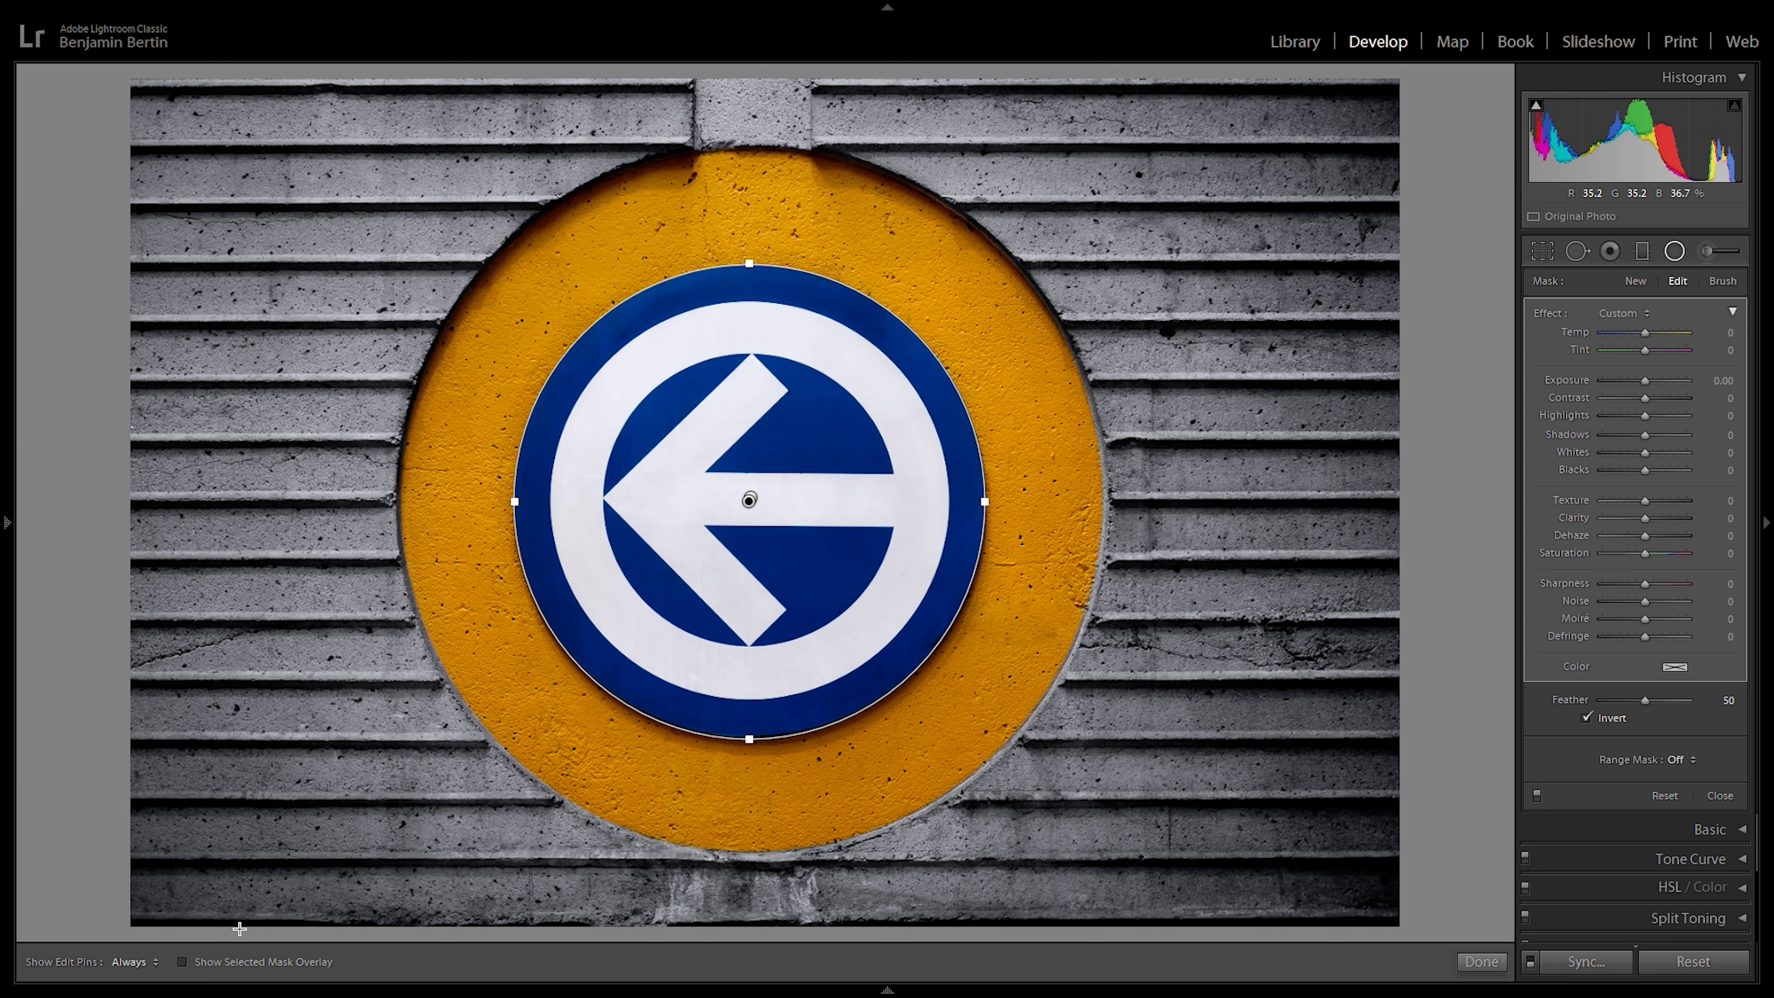
Step: Set the sign filter's Feather to 2 with the mask overlay shown, and hide the overlay
click(209, 967)
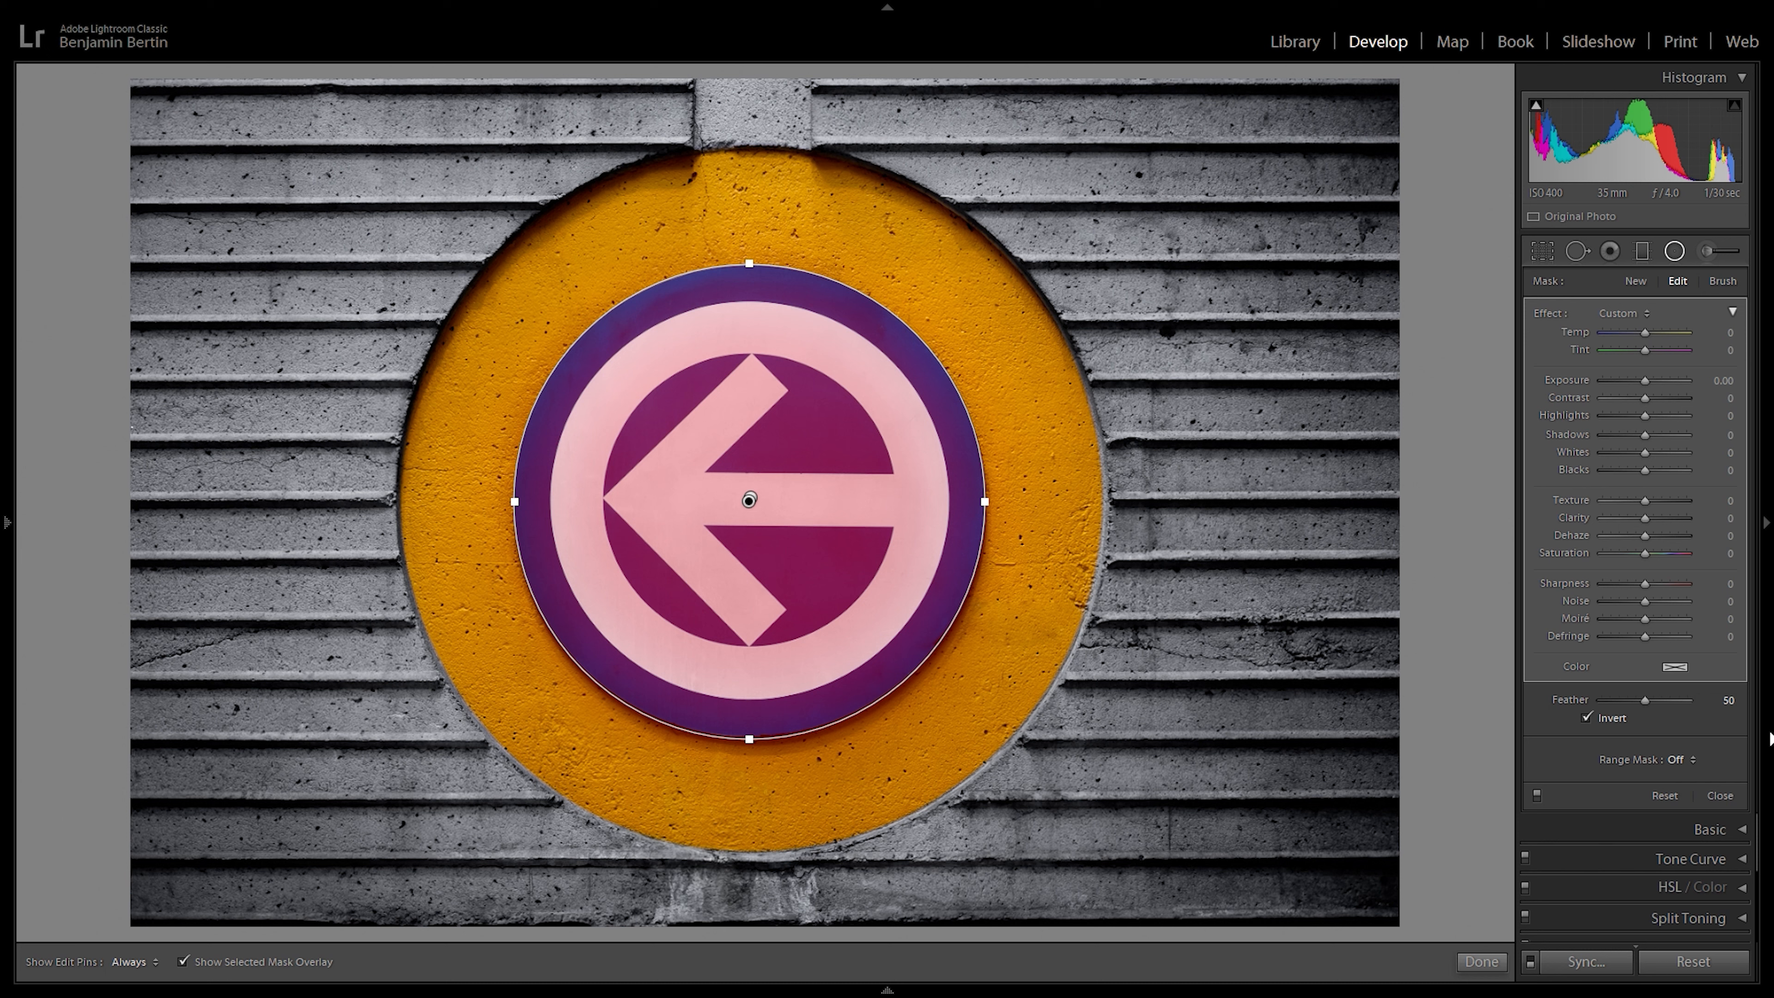
drag(1623, 698, 1599, 698)
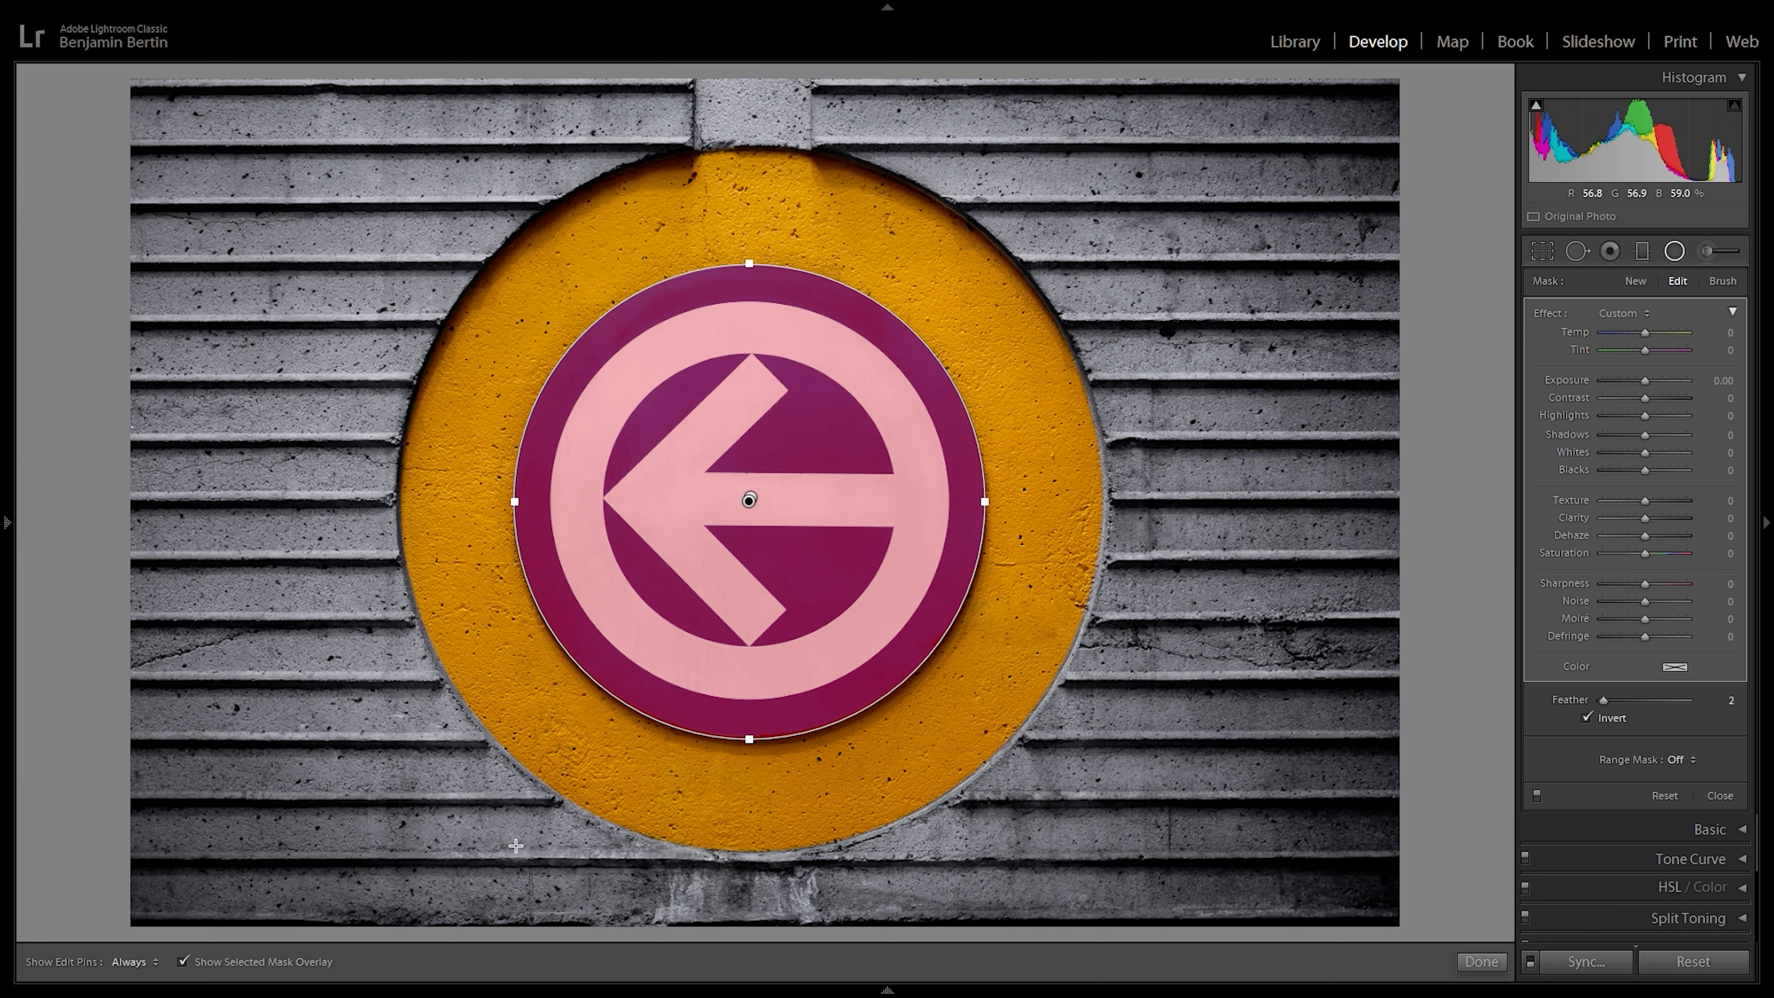
click(299, 963)
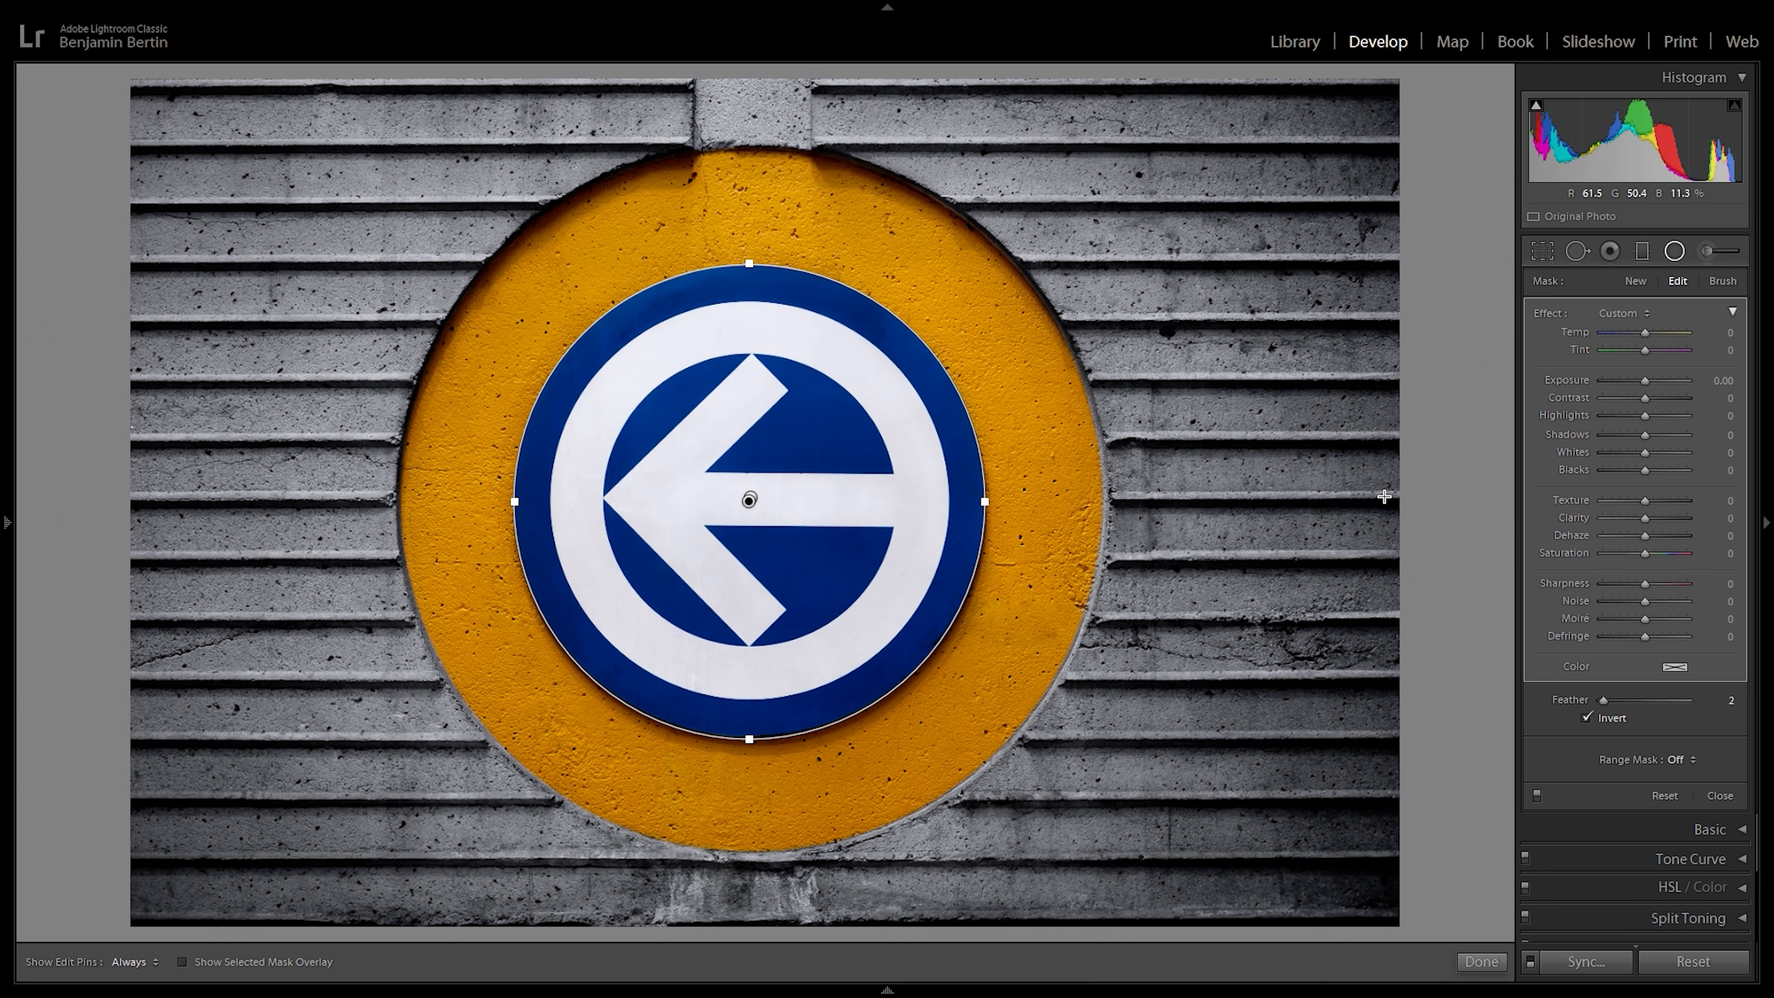
Step: Try Clarity 100 on the blue sign's filter and inspect the sign's surface texture up close
mouse_move(1642, 518)
mouse_down()
mouse_move(1693, 518)
mouse_move(1642, 521)
mouse_up()
drag(1633, 521, 1683, 522)
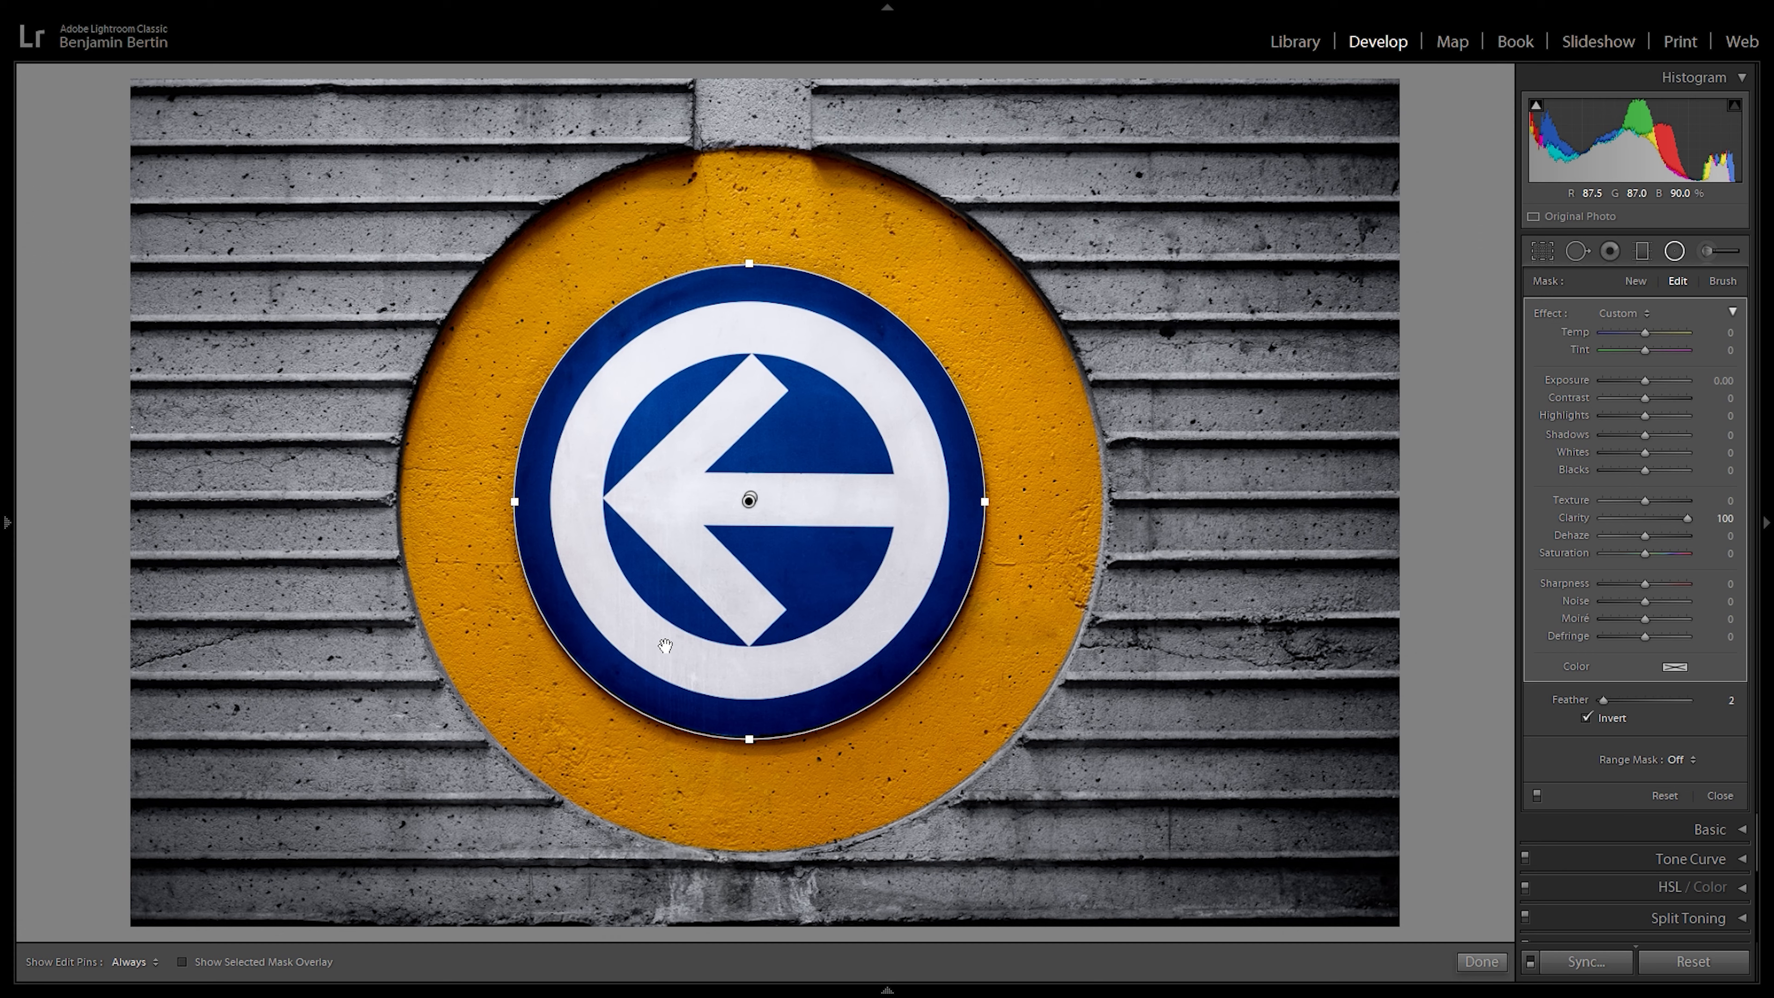
key(z)
drag(521, 901, 745, 254)
drag(606, 773, 873, 227)
drag(713, 741, 807, 237)
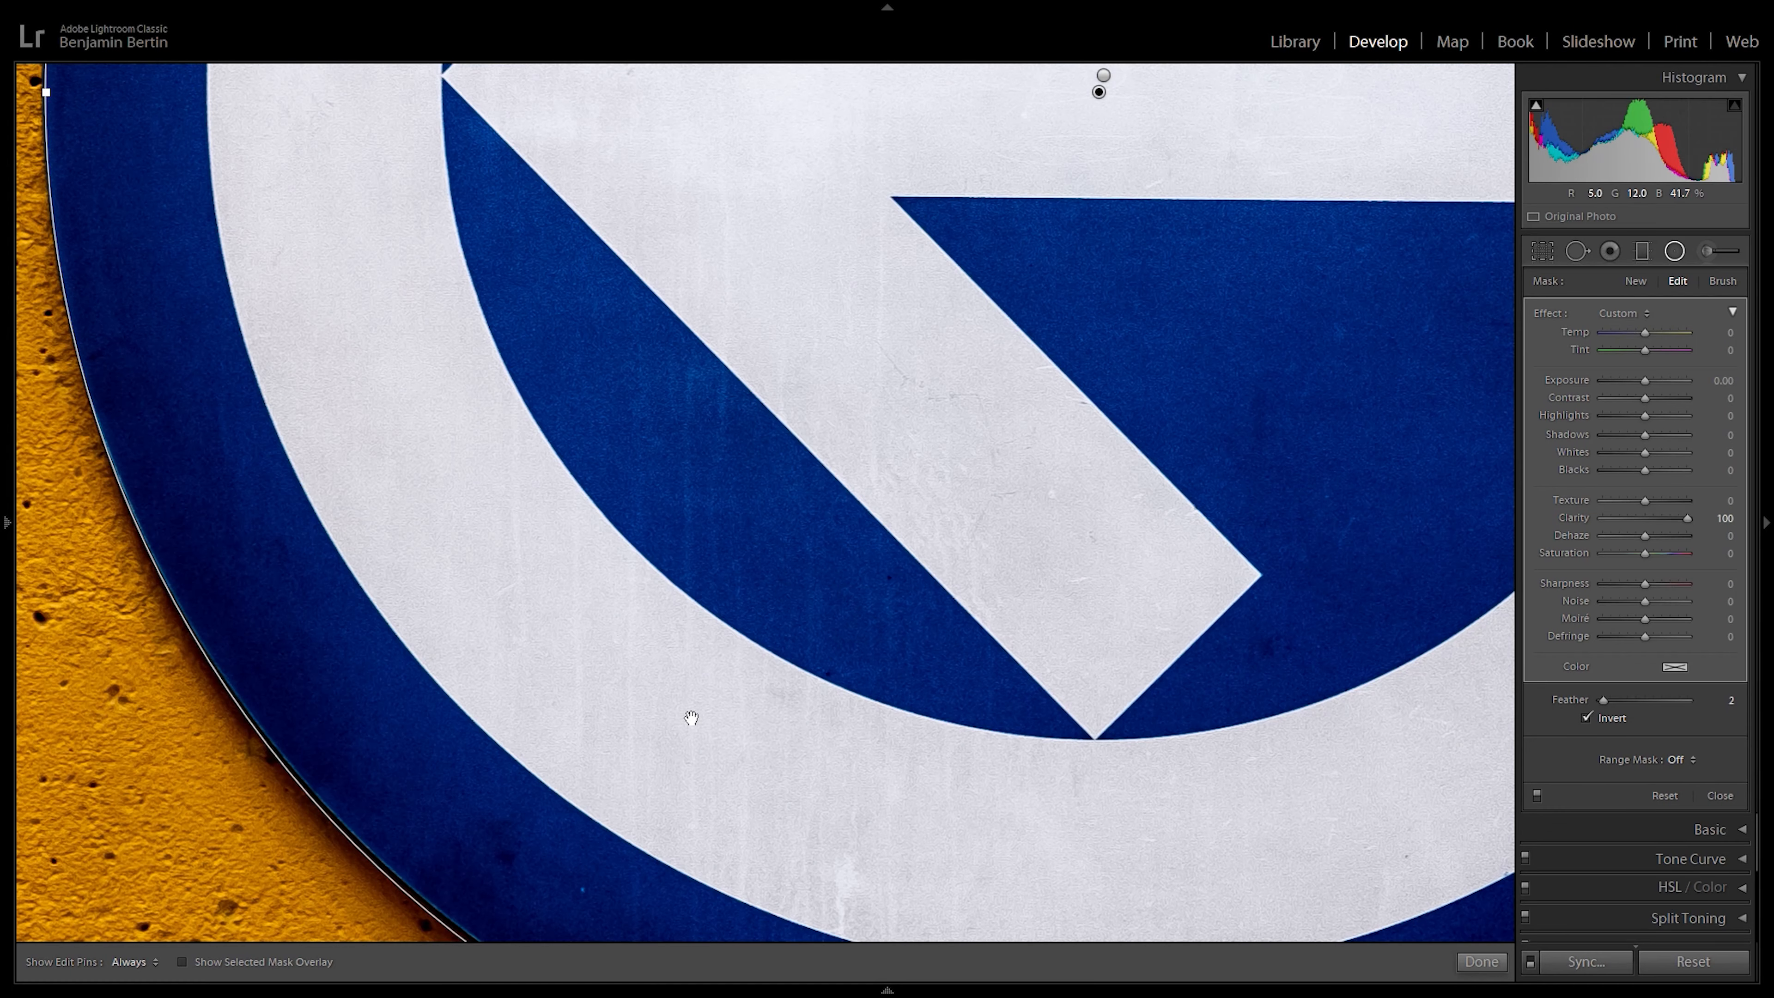
key(z)
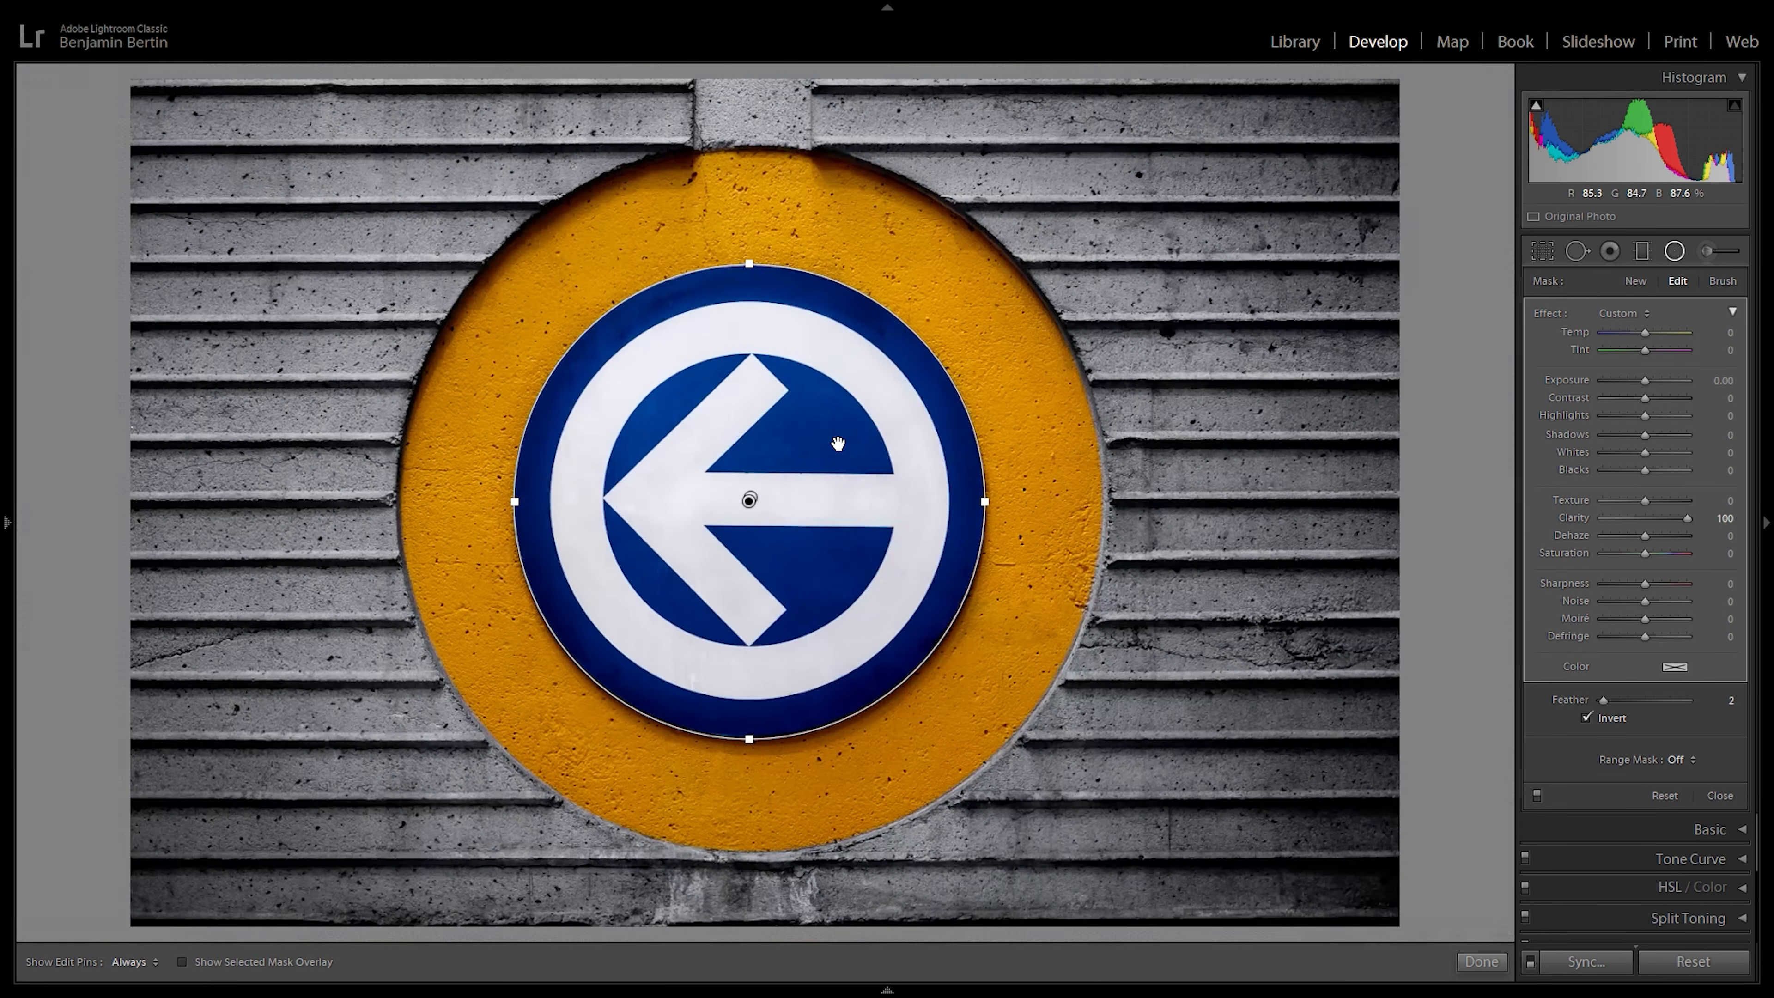
Step: Set the sign filter's Clarity to 46, comparing it against zero Clarity, and finish the filter
drag(1682, 517, 1662, 524)
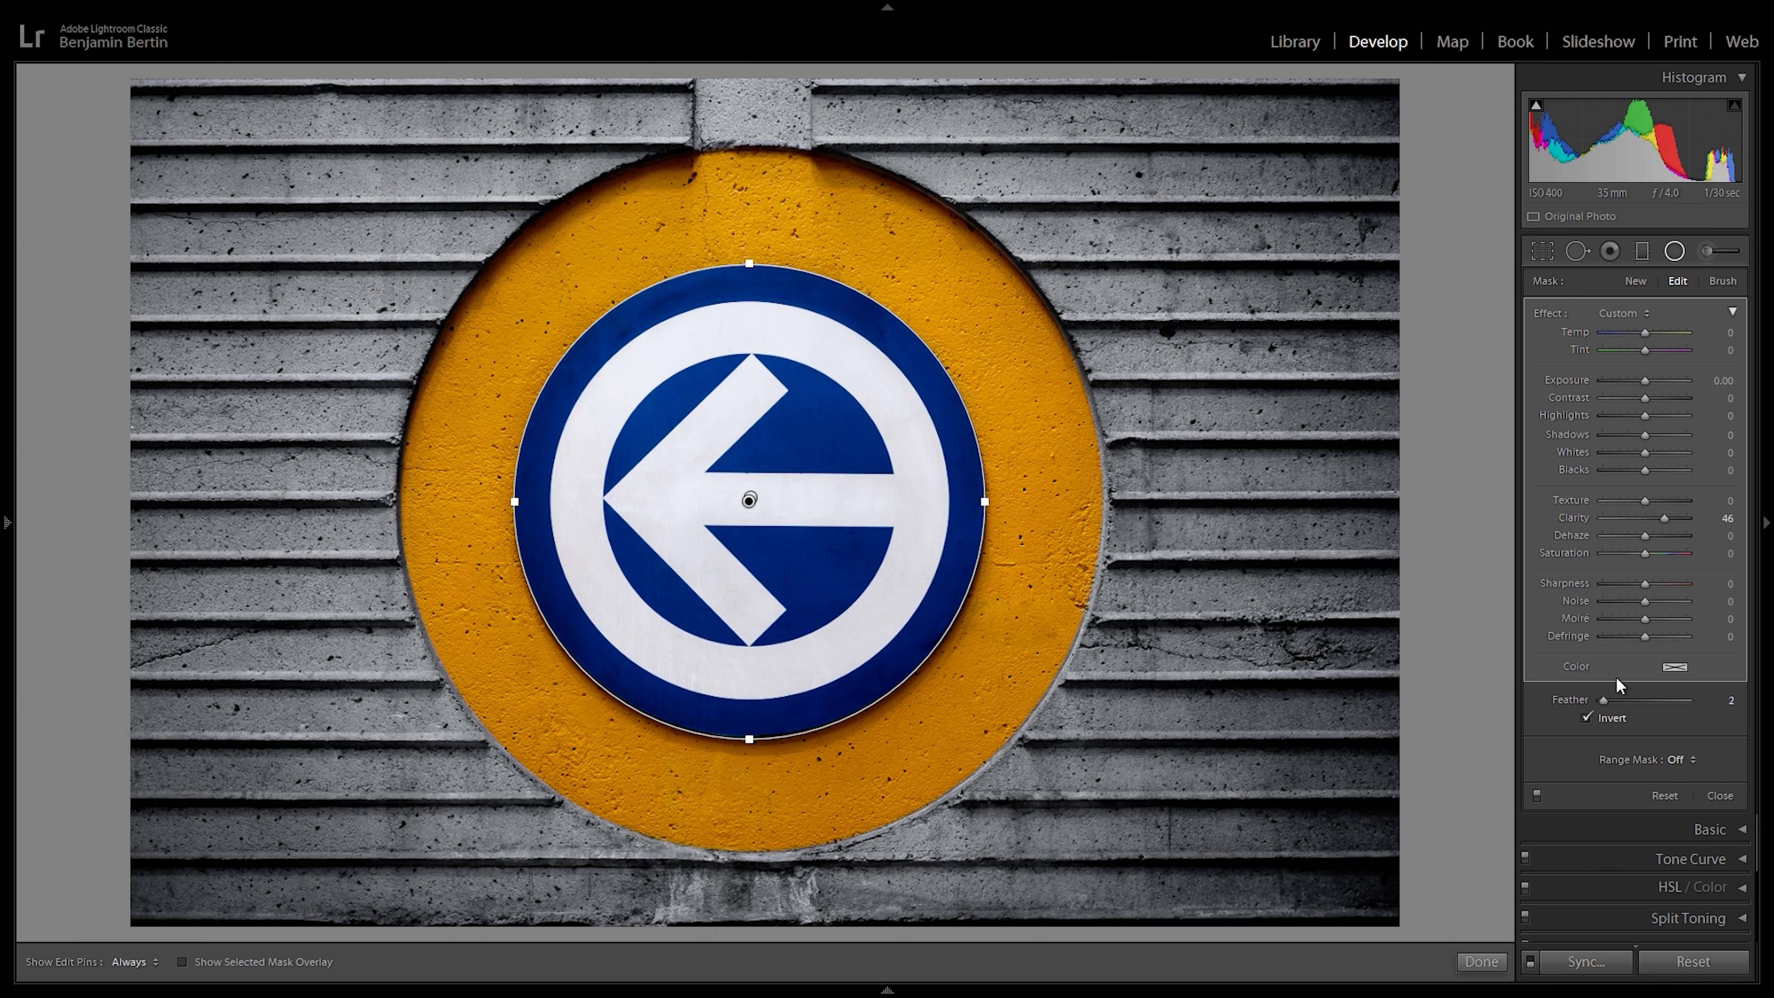
double_click(1665, 518)
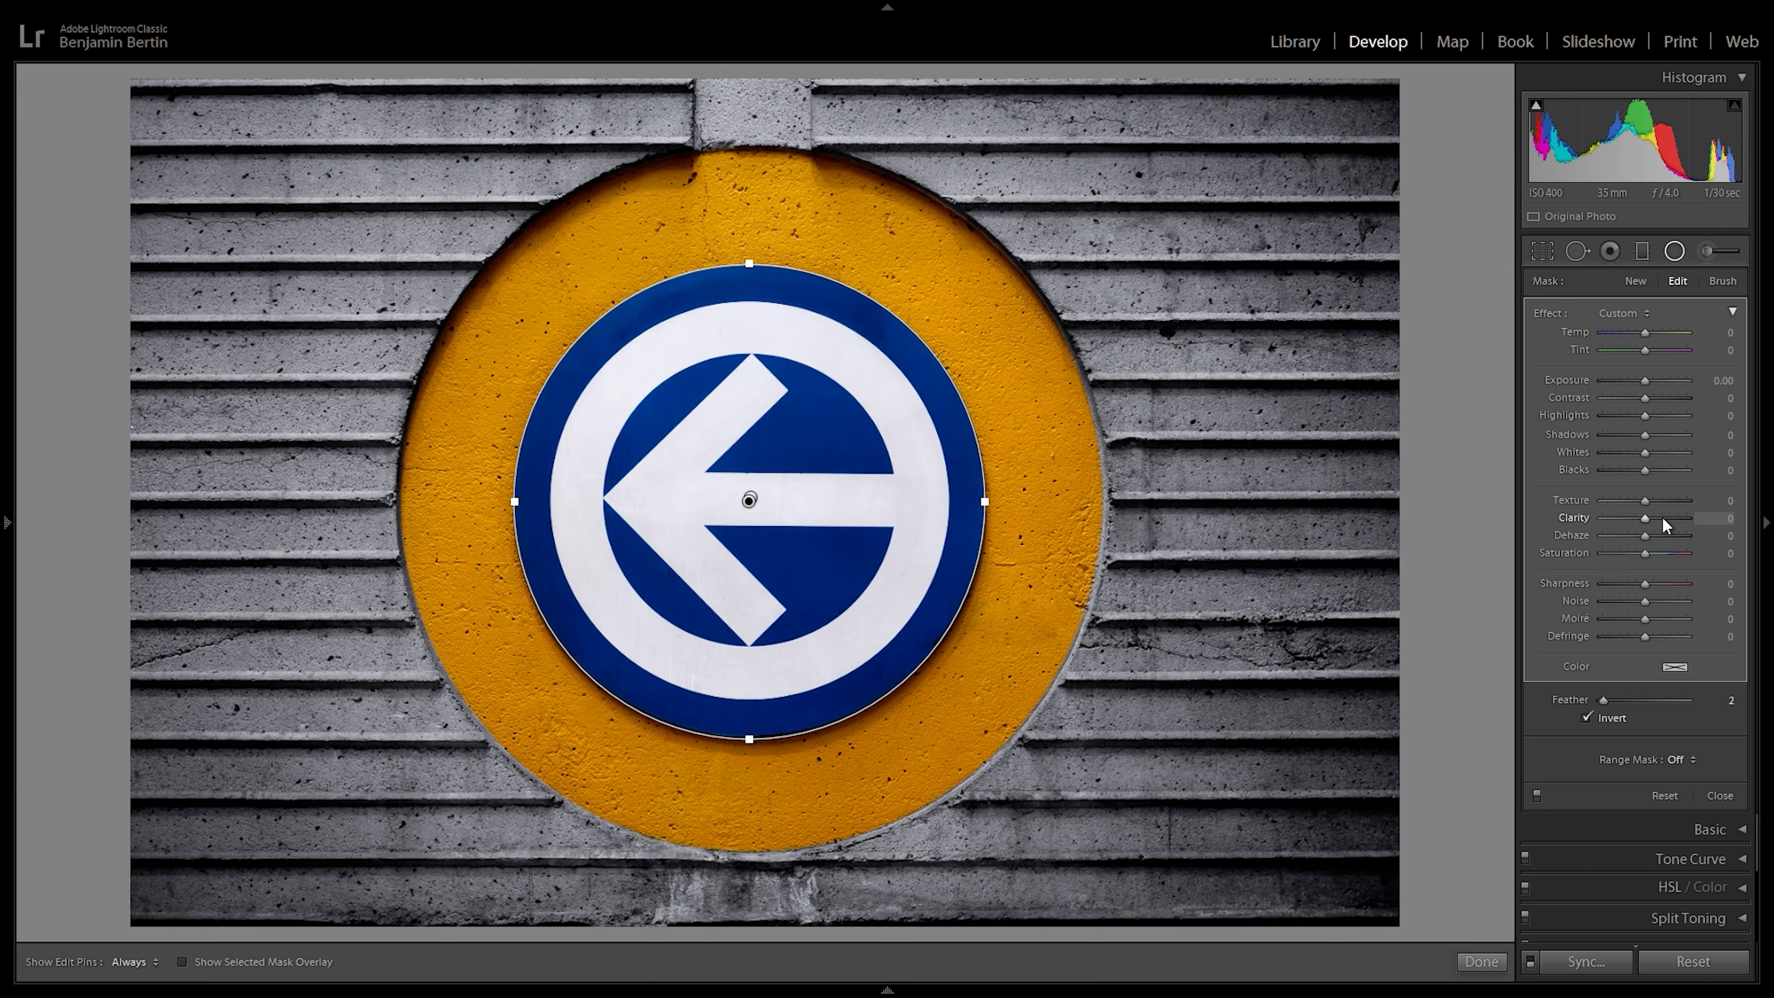
click(1716, 517)
text(46)
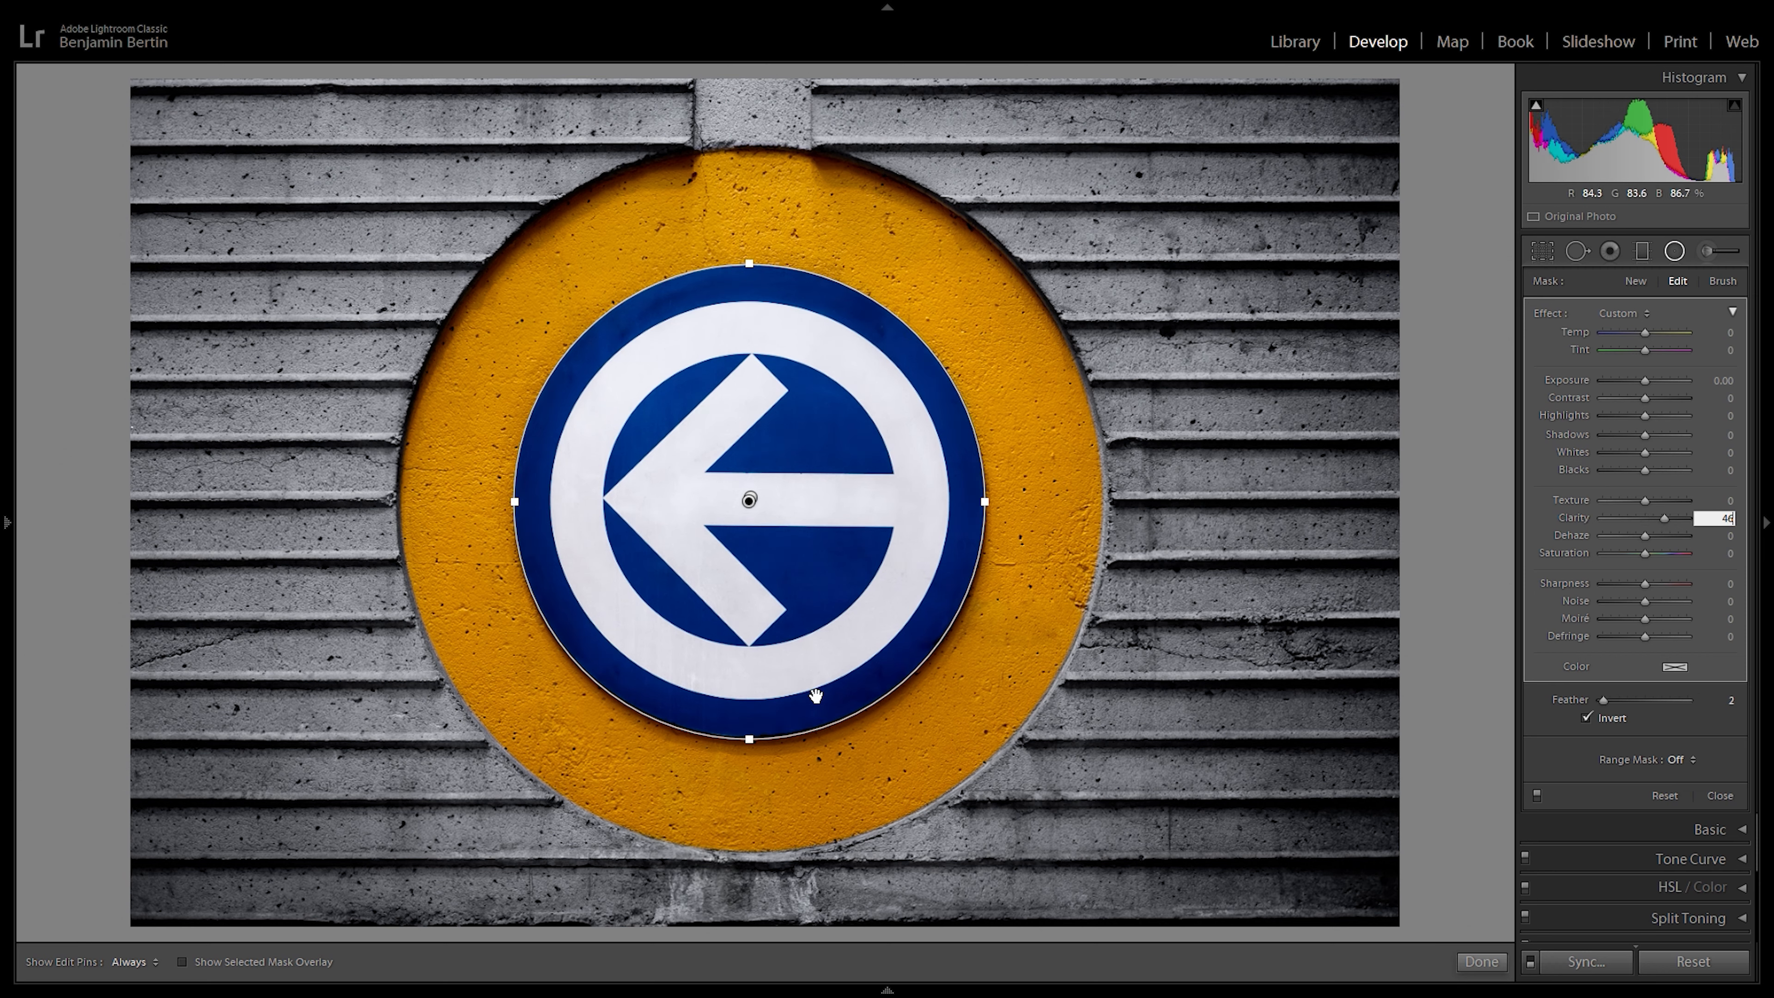
click(1491, 965)
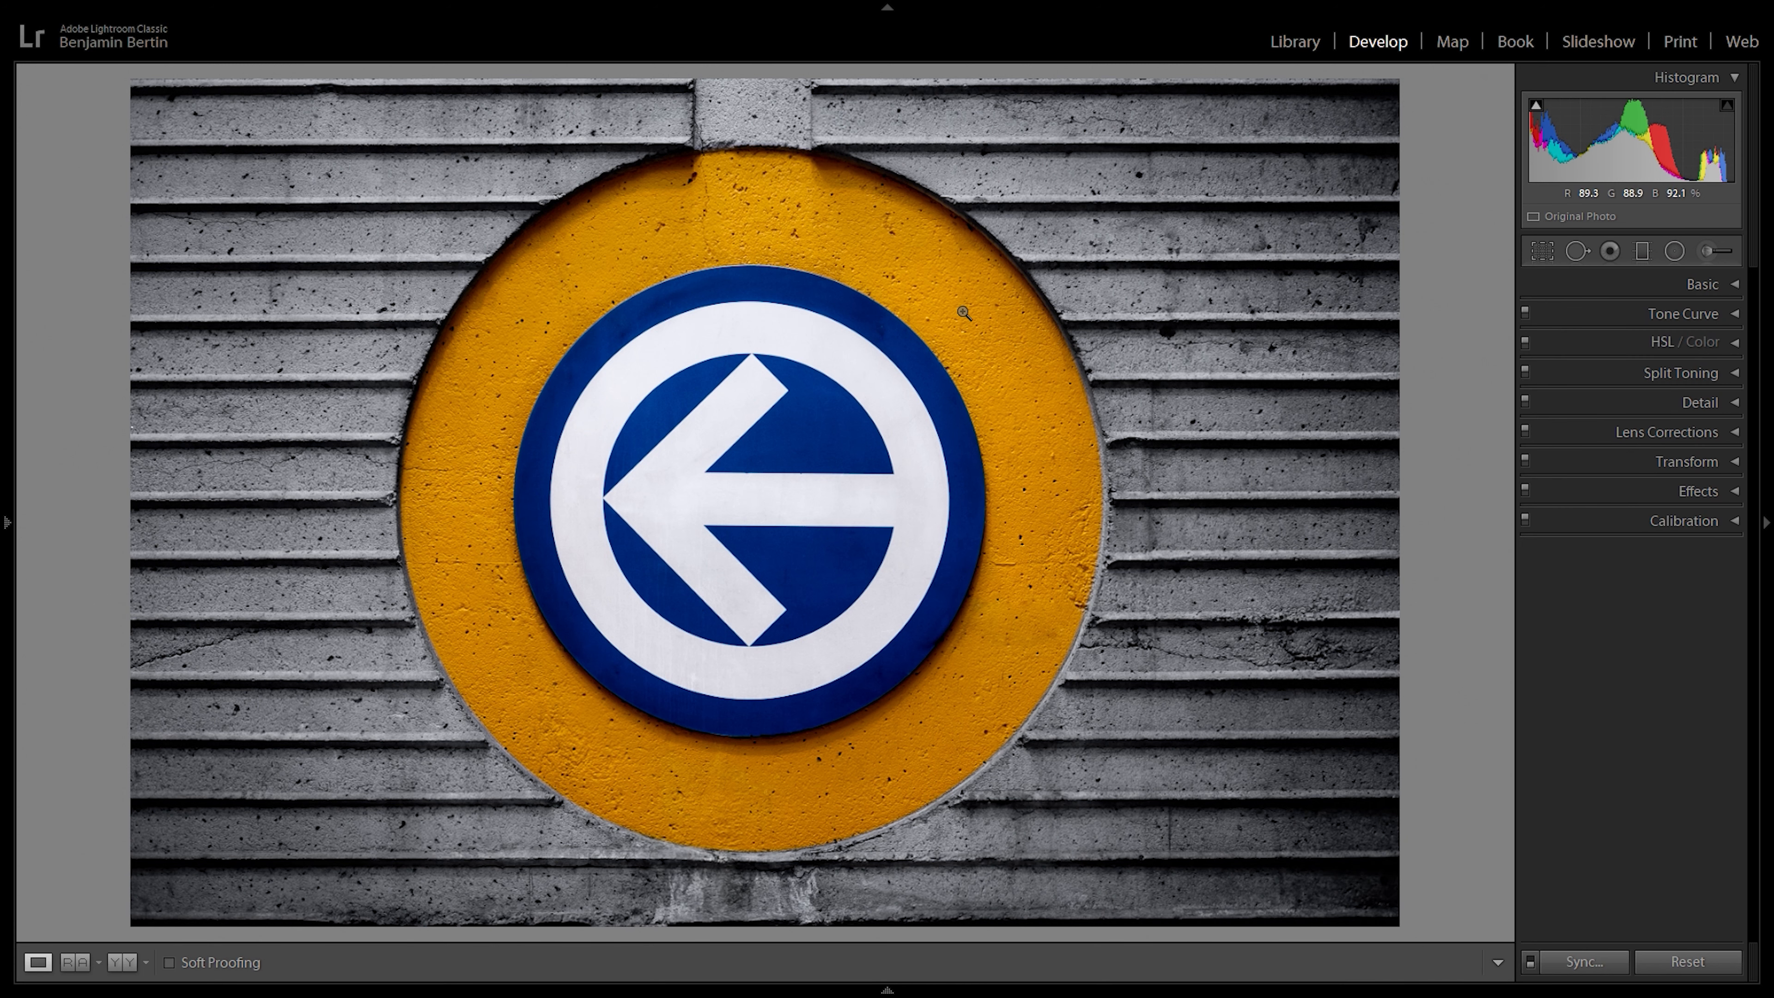
Step: Add a tilted elliptical radial filter over the sign's upper-left rim and set its Exposure to 0.17
click(1671, 253)
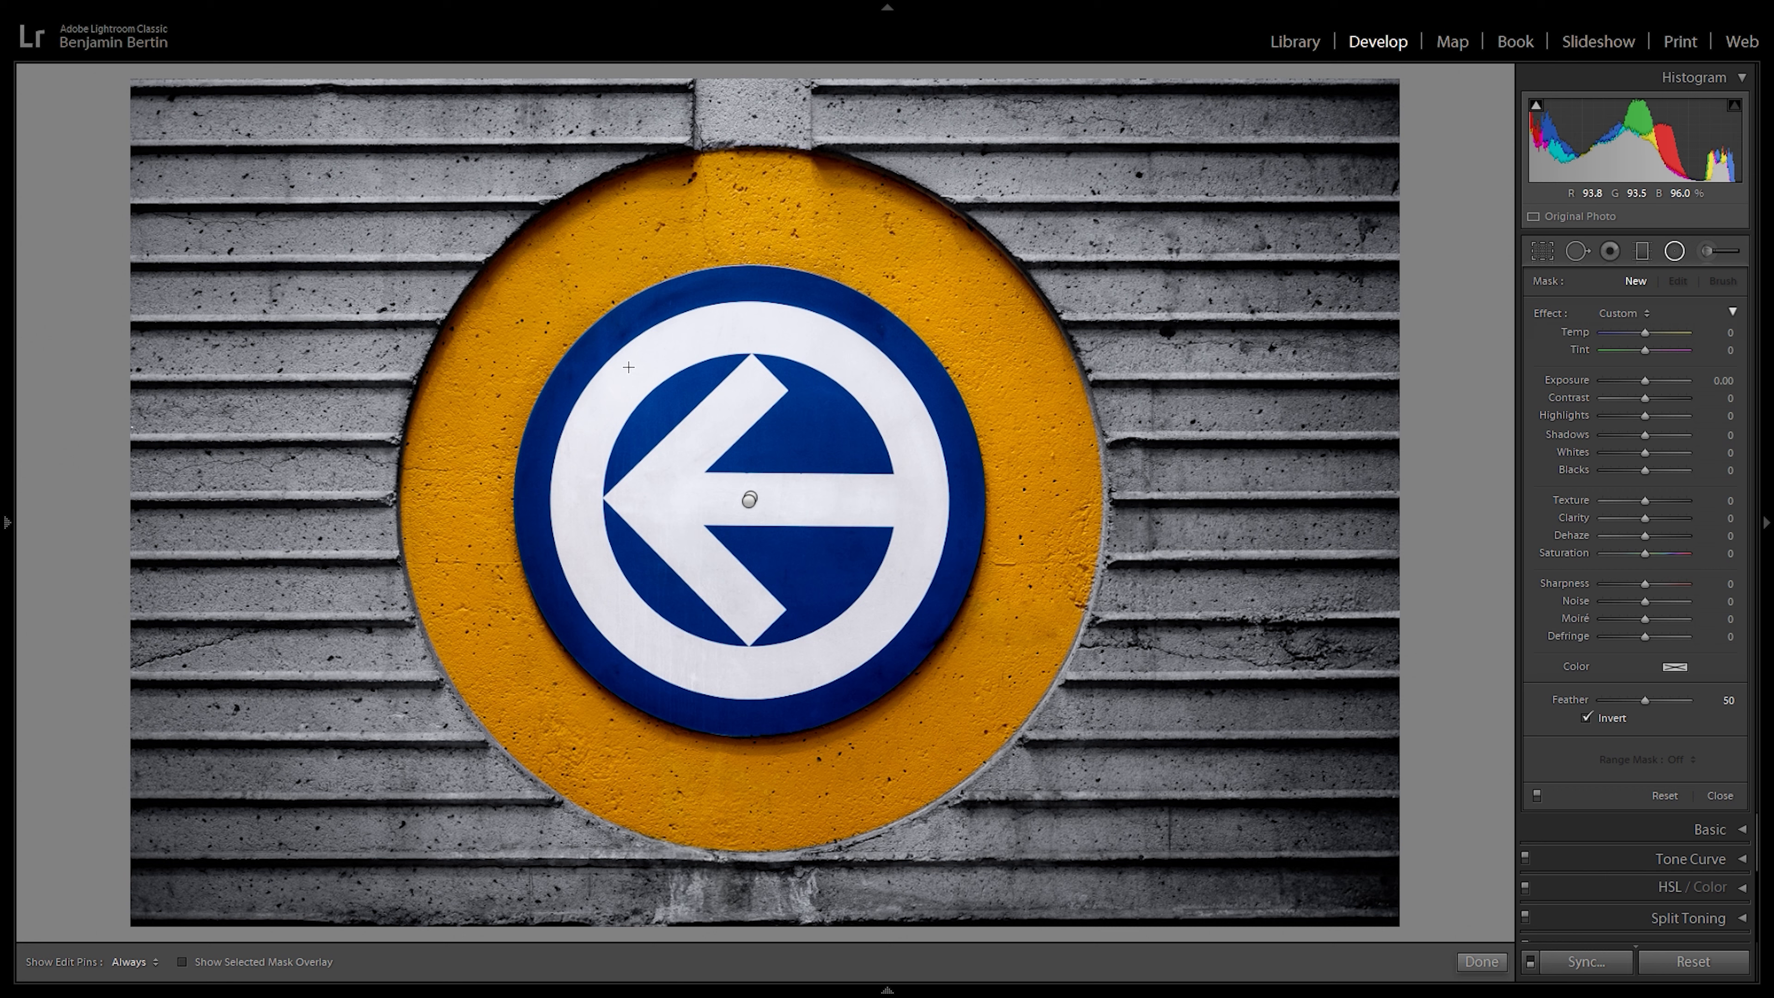
drag(624, 370, 676, 292)
drag(636, 371, 627, 359)
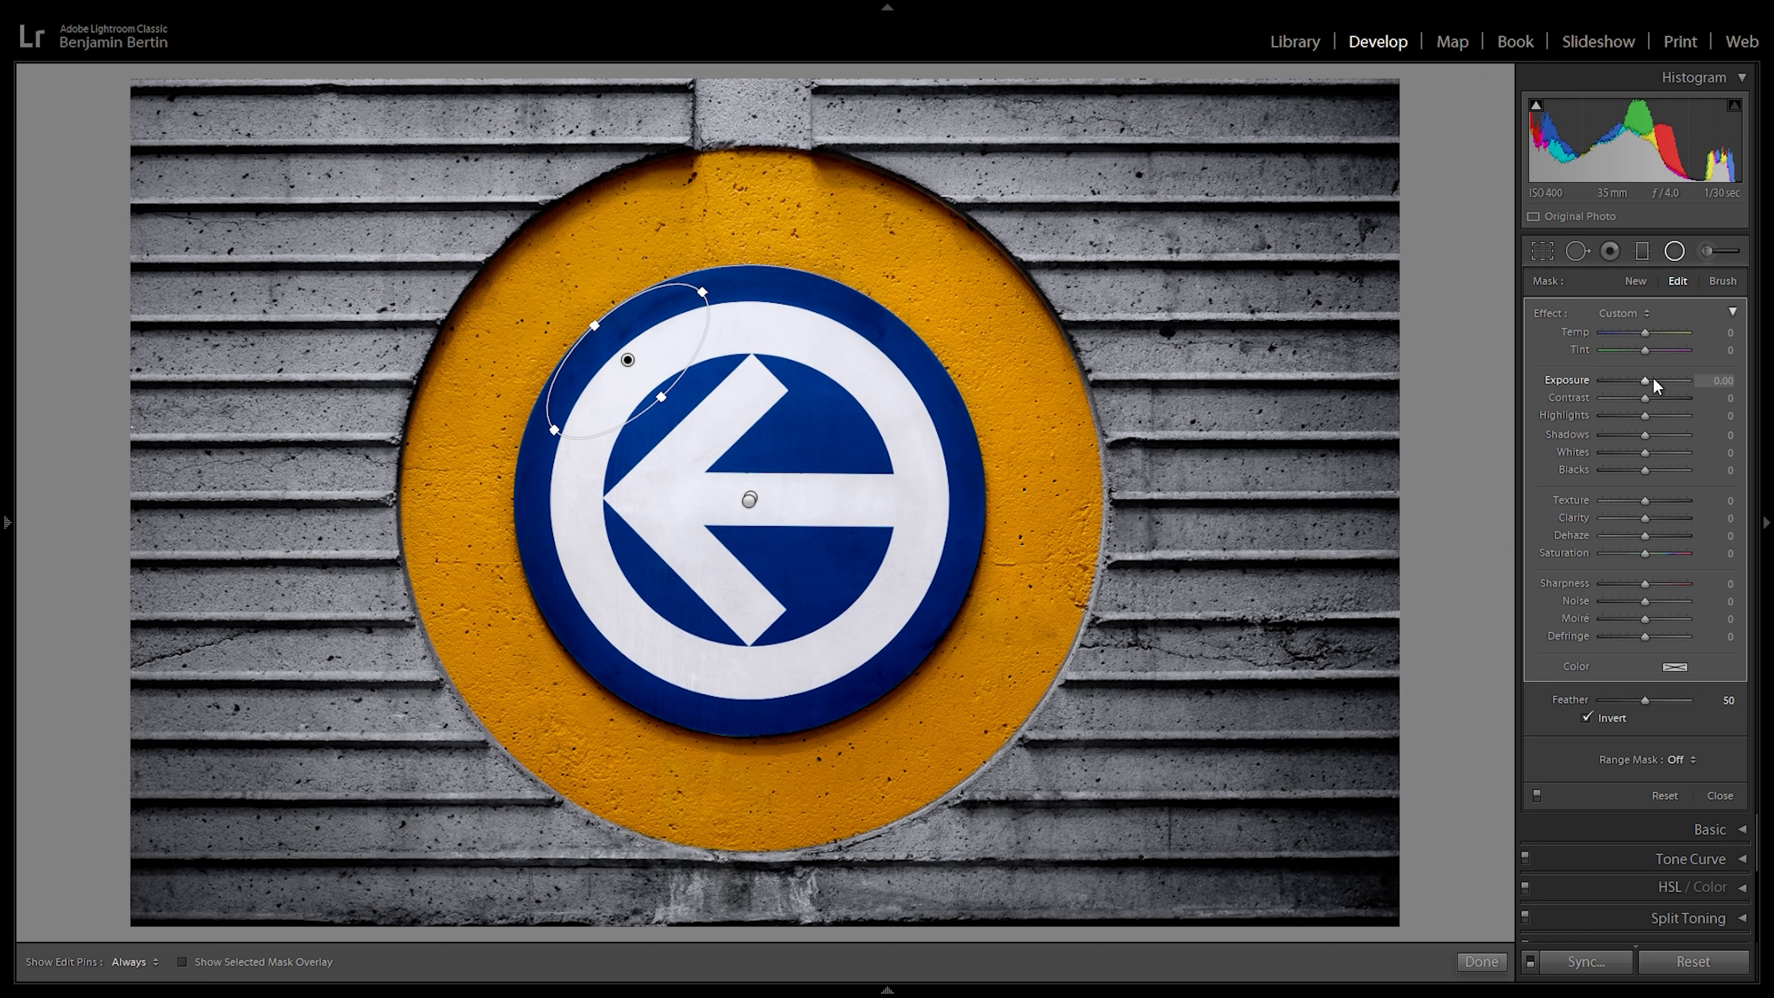
mouse_move(1640, 376)
mouse_down()
mouse_move(1657, 376)
mouse_move(1643, 380)
mouse_up()
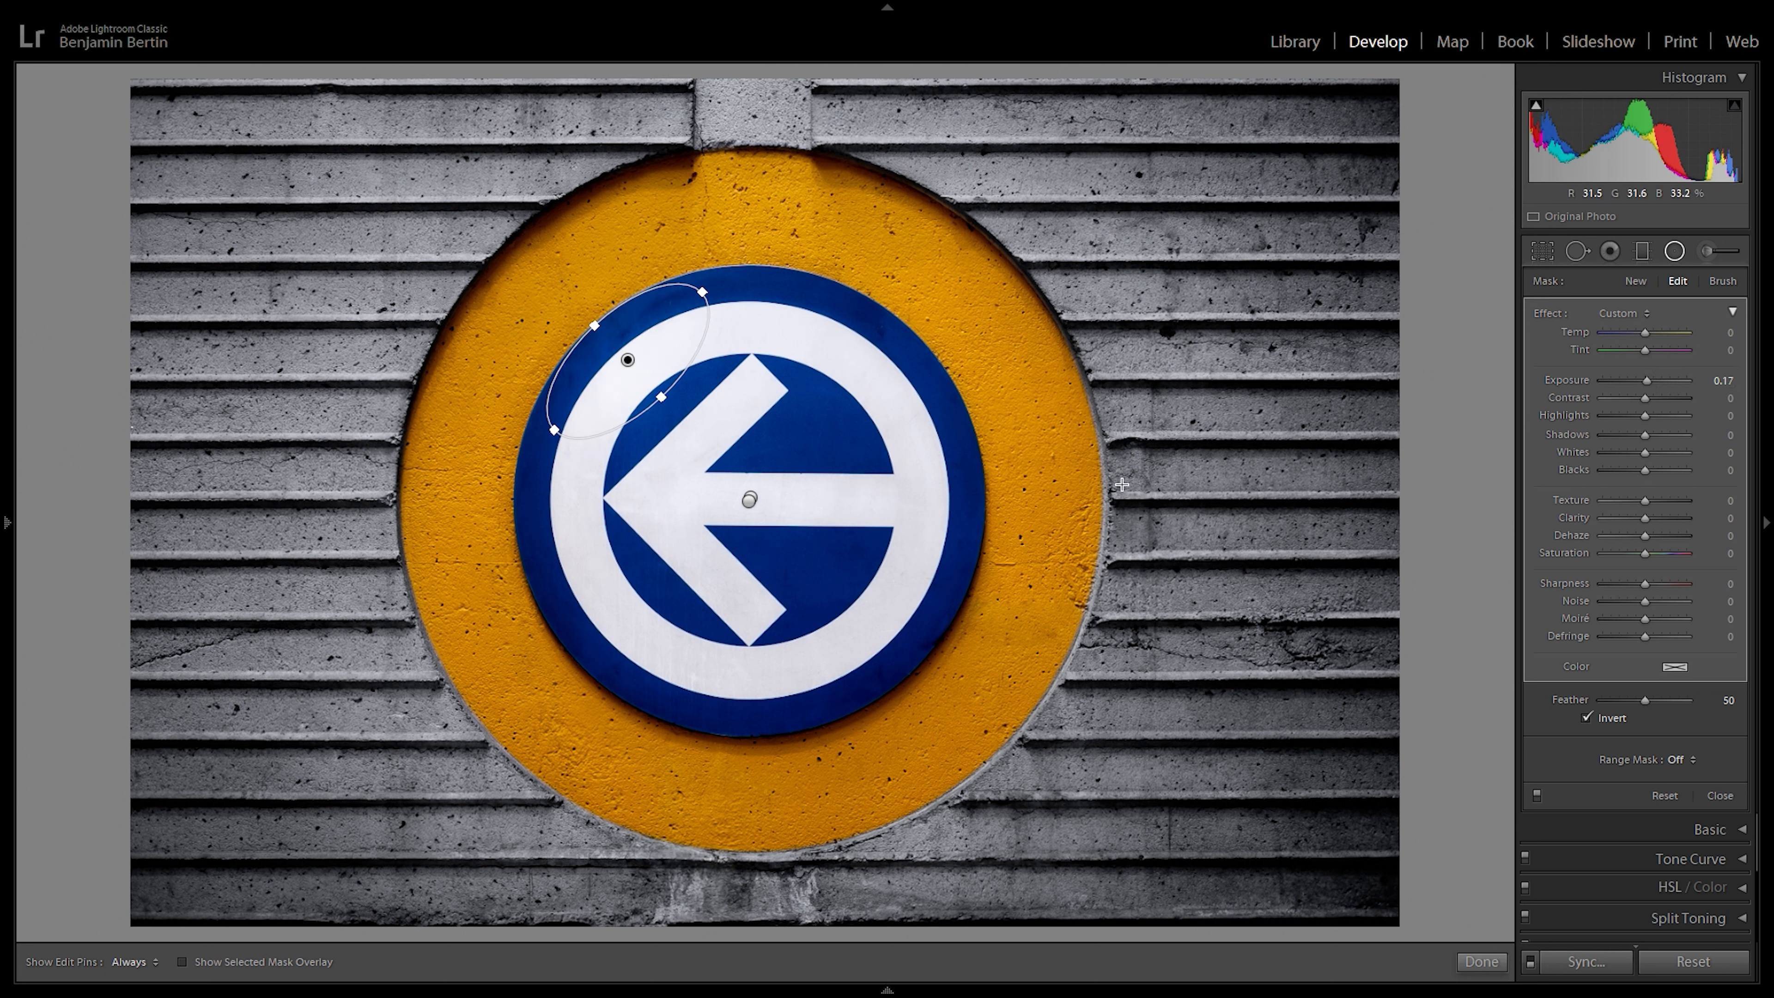
Step: Test the highlight filter on the sign's lower left, return it to the upper-left rim, set Feather to 27, and lengthen the ellipse slightly
drag(628, 359, 559, 584)
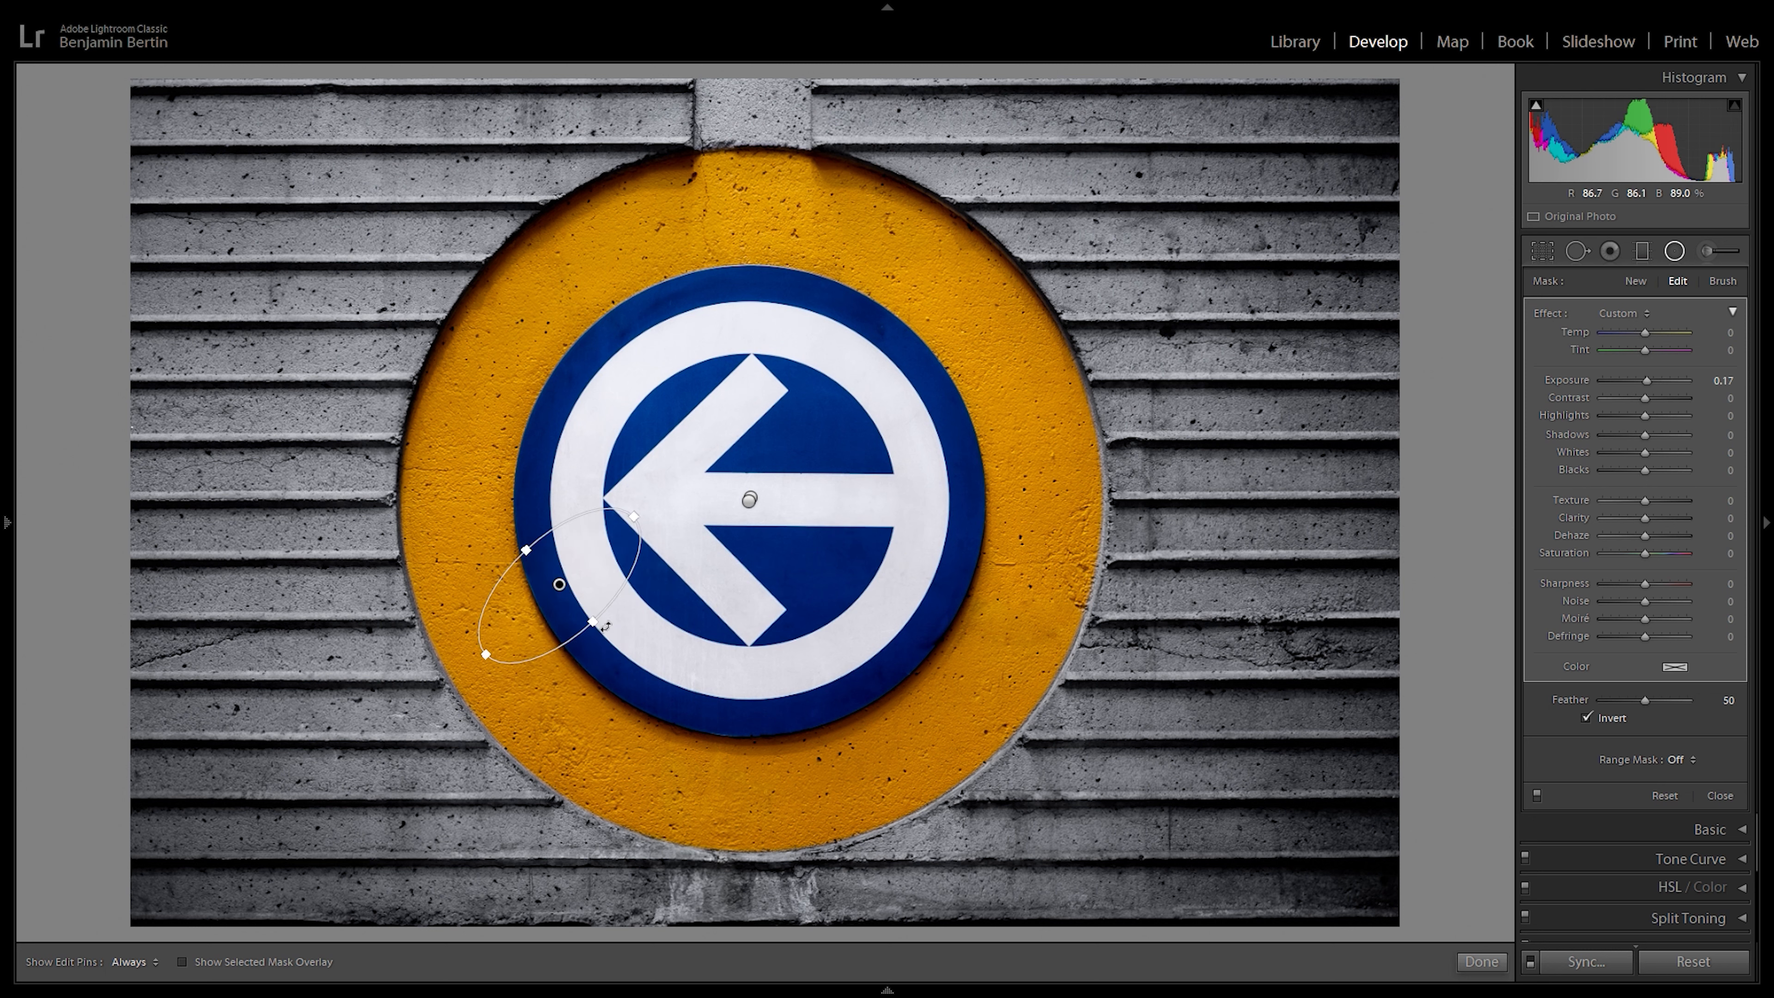
drag(563, 592, 627, 360)
drag(1643, 701, 1622, 700)
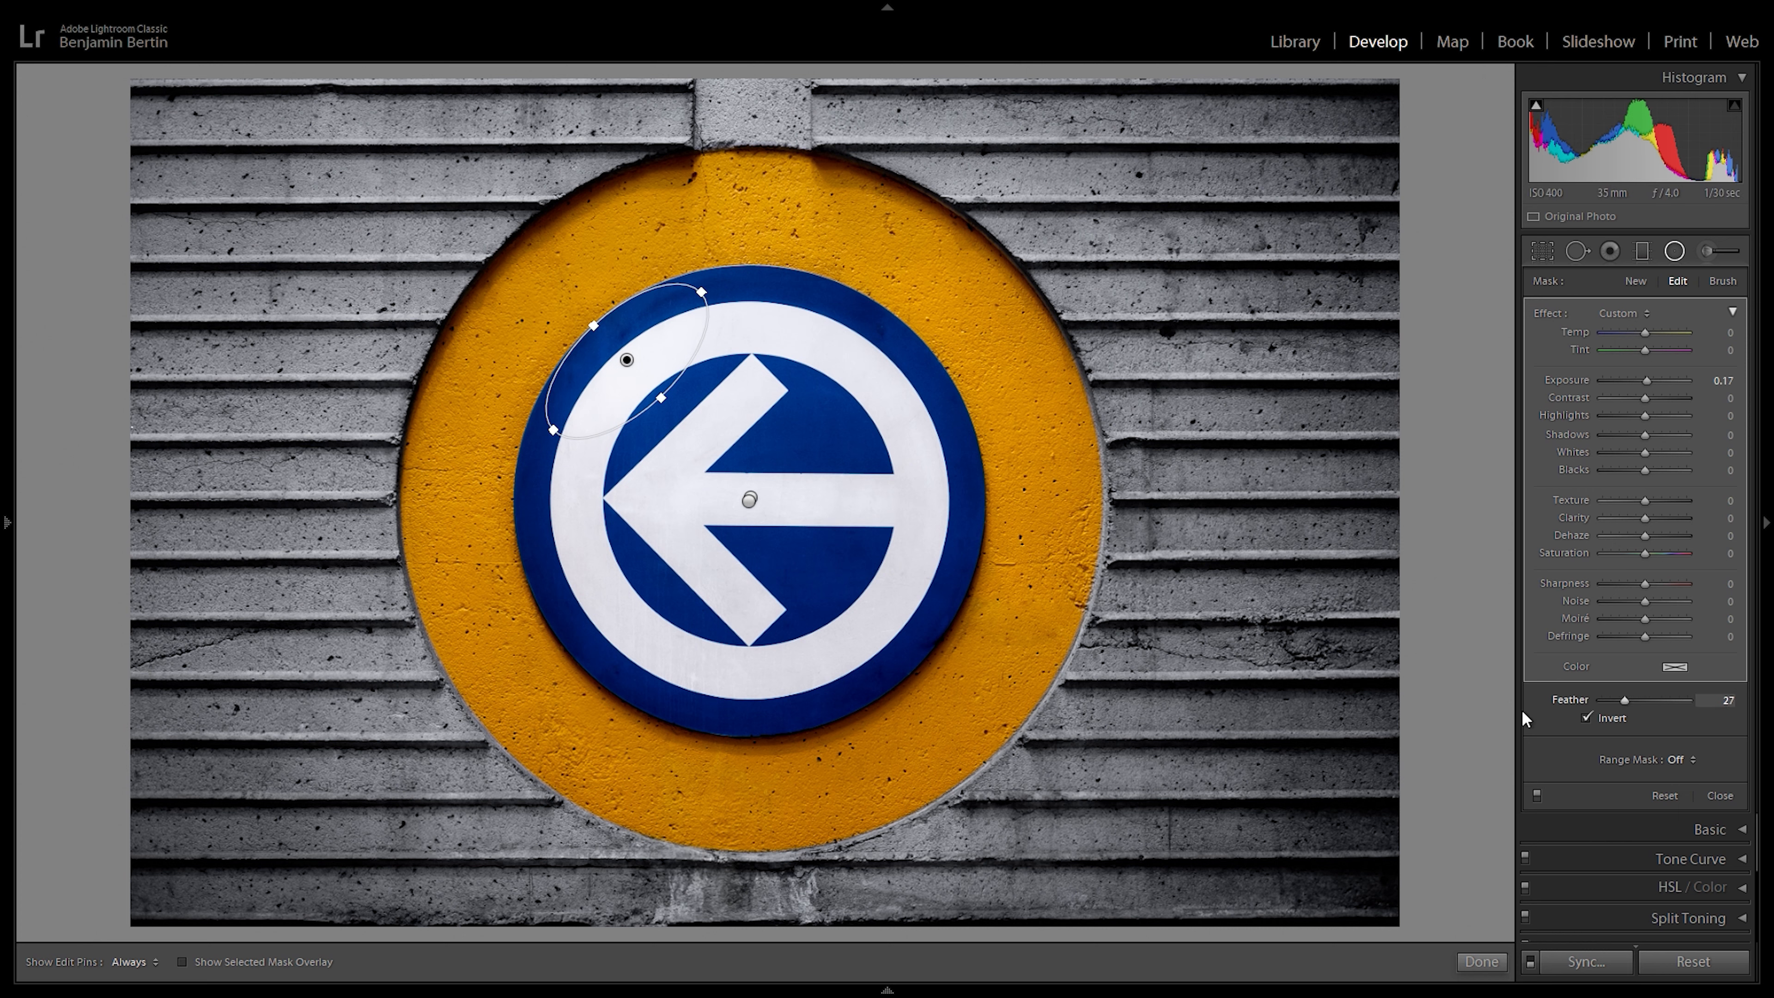
drag(548, 436, 541, 442)
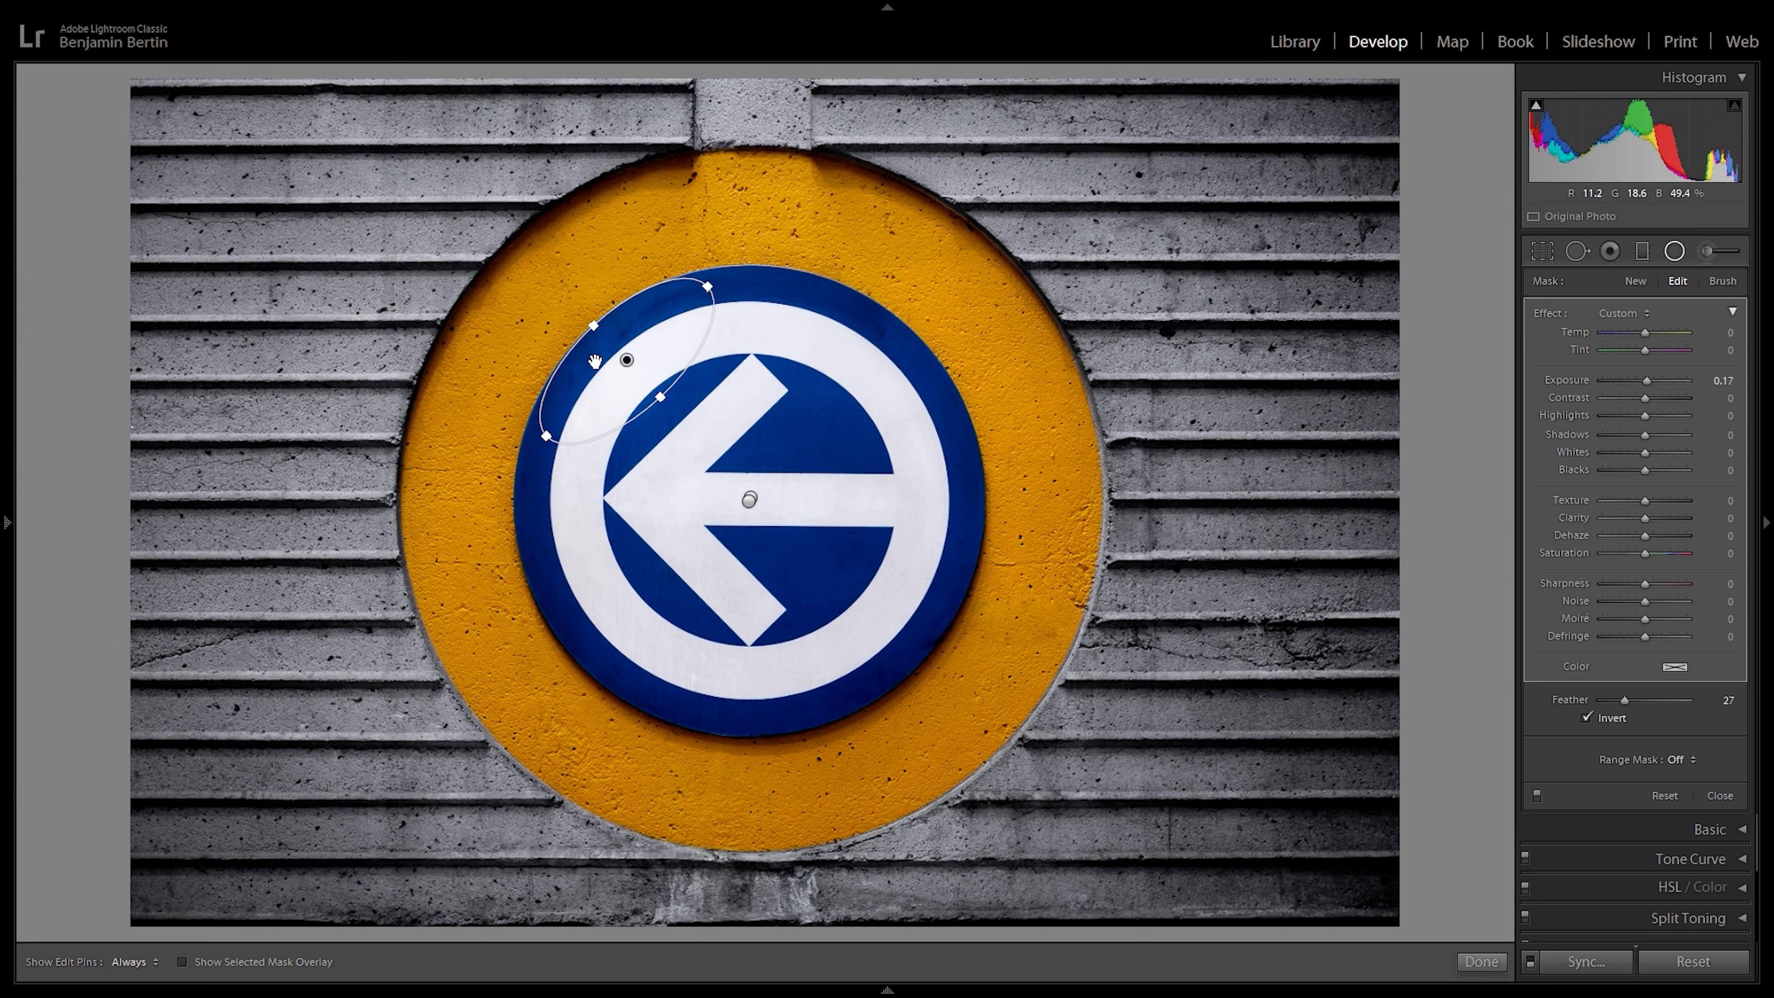
Step: Duplicate the highlight filter, move the copy to the sign's lower-right rim, set its Exposure to −0.17, and finish the filter
right_click(626, 360)
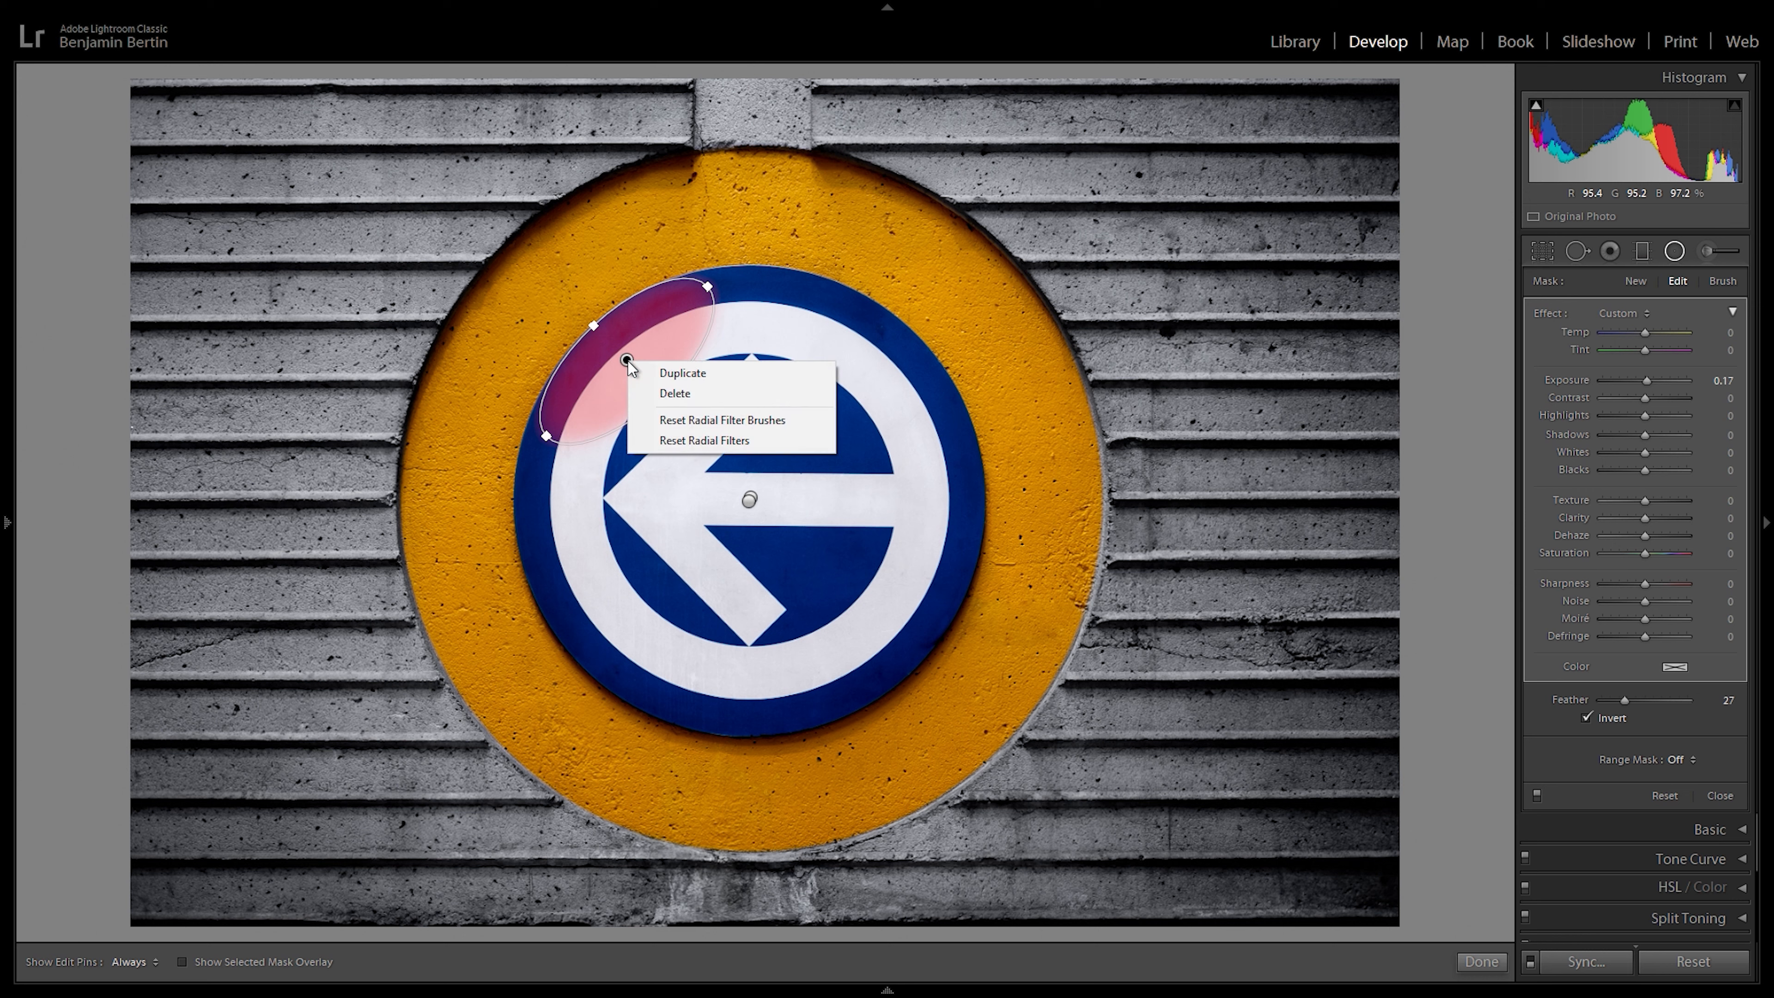
click(670, 373)
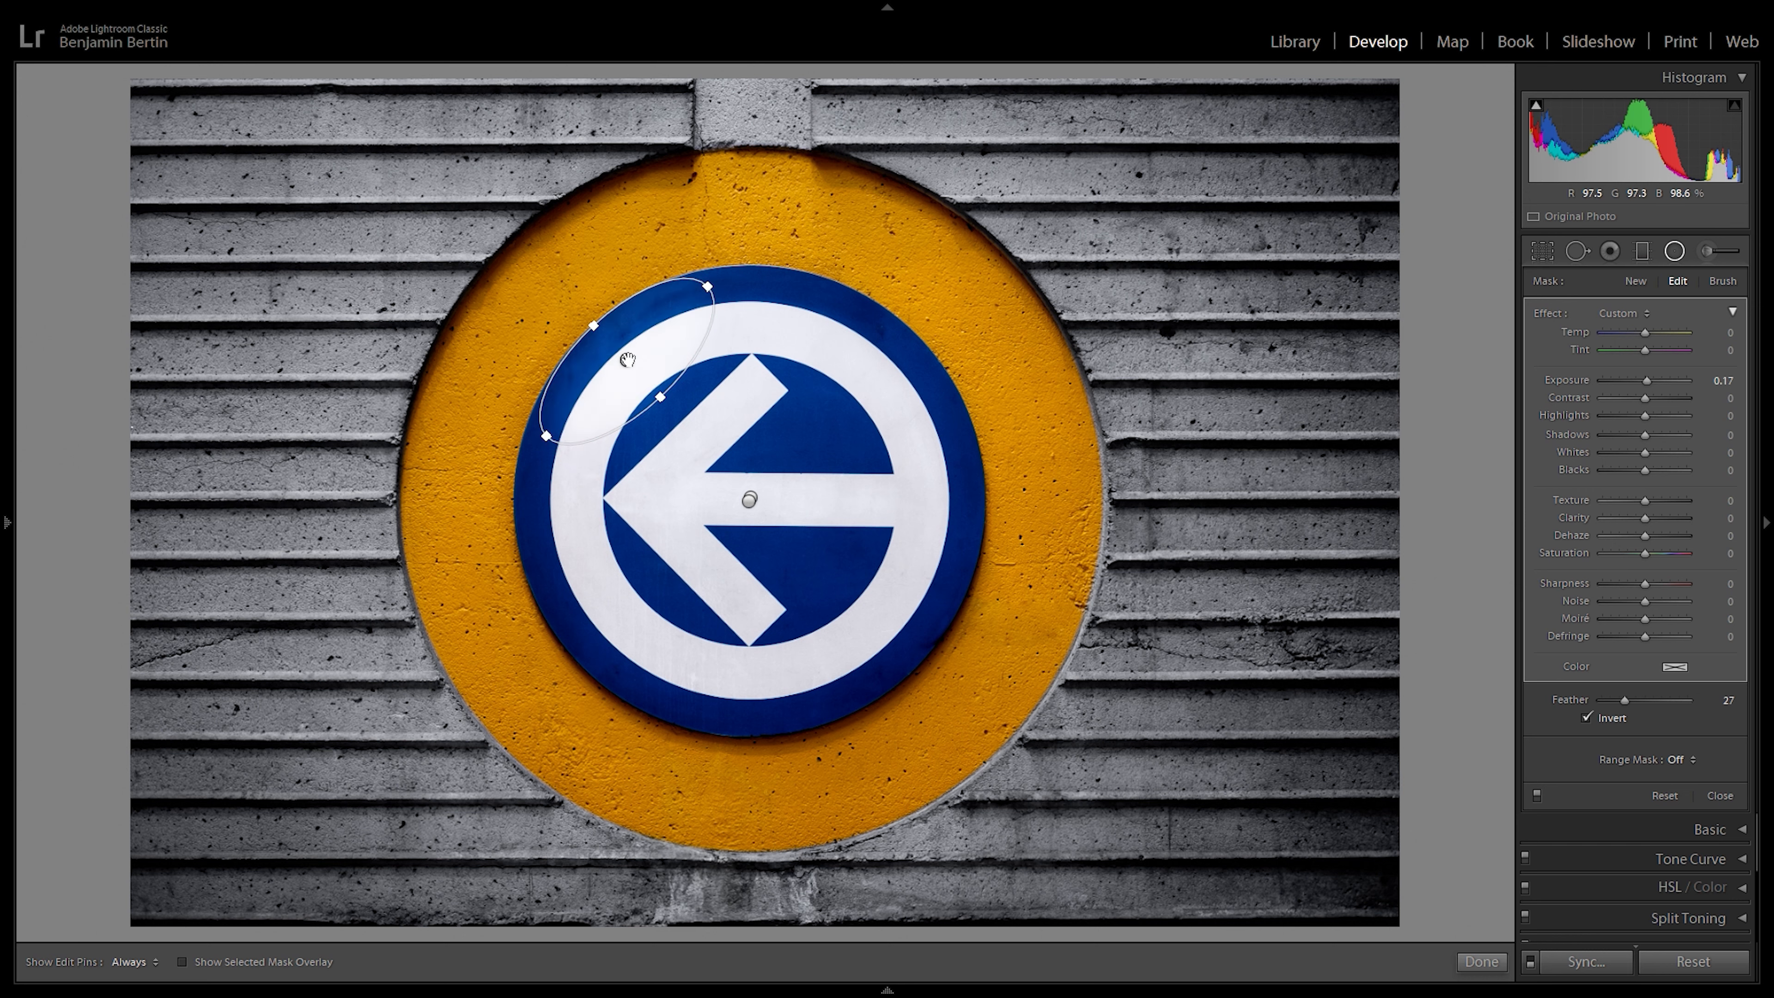
drag(643, 363, 869, 633)
click(1723, 383)
text(- )
text(0.17)
key(Return)
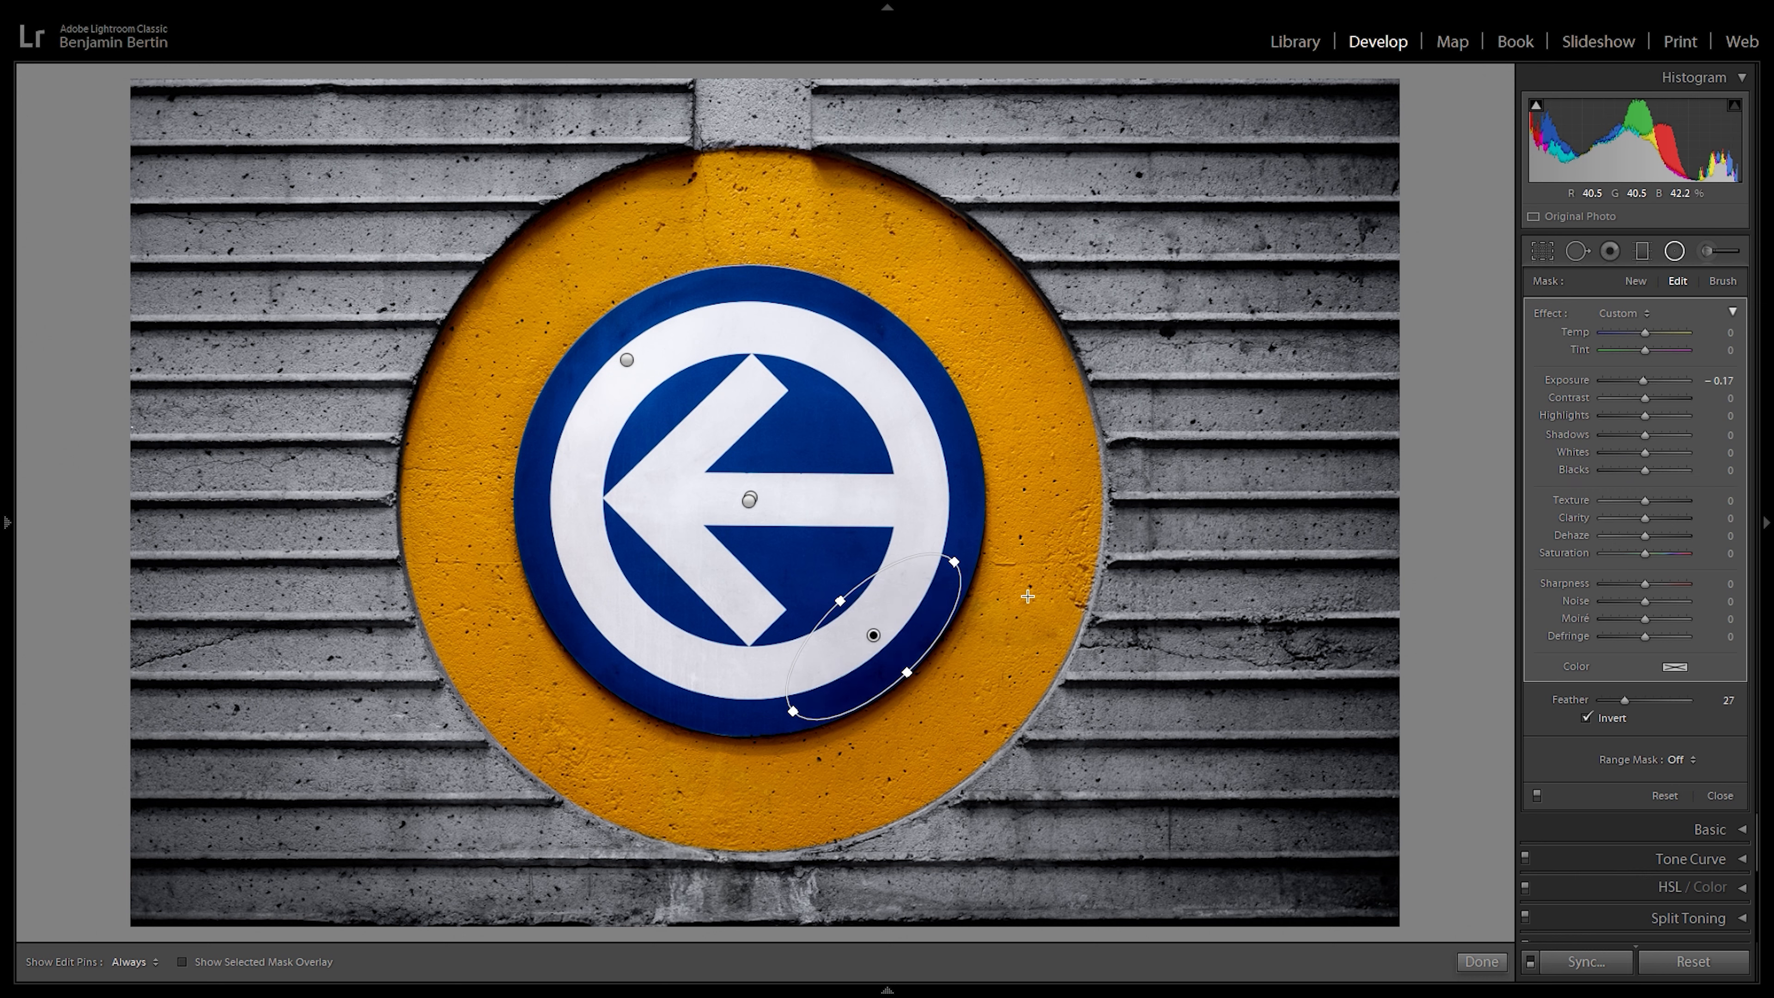
click(1482, 962)
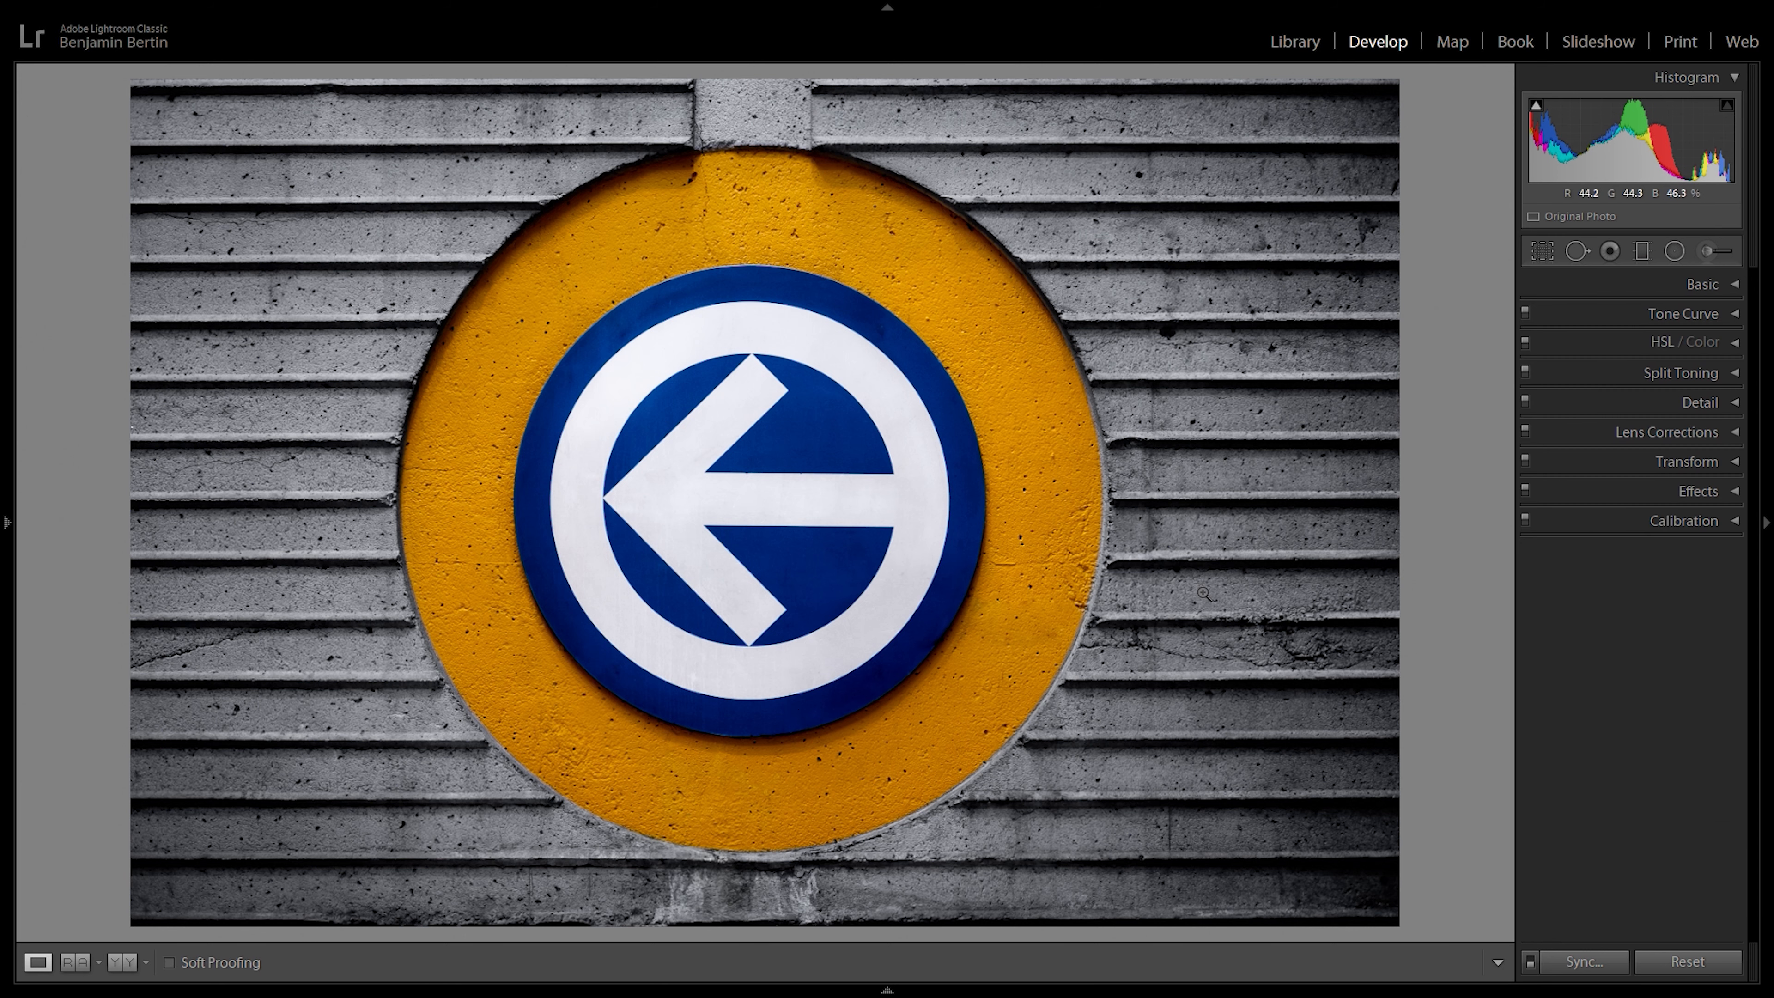